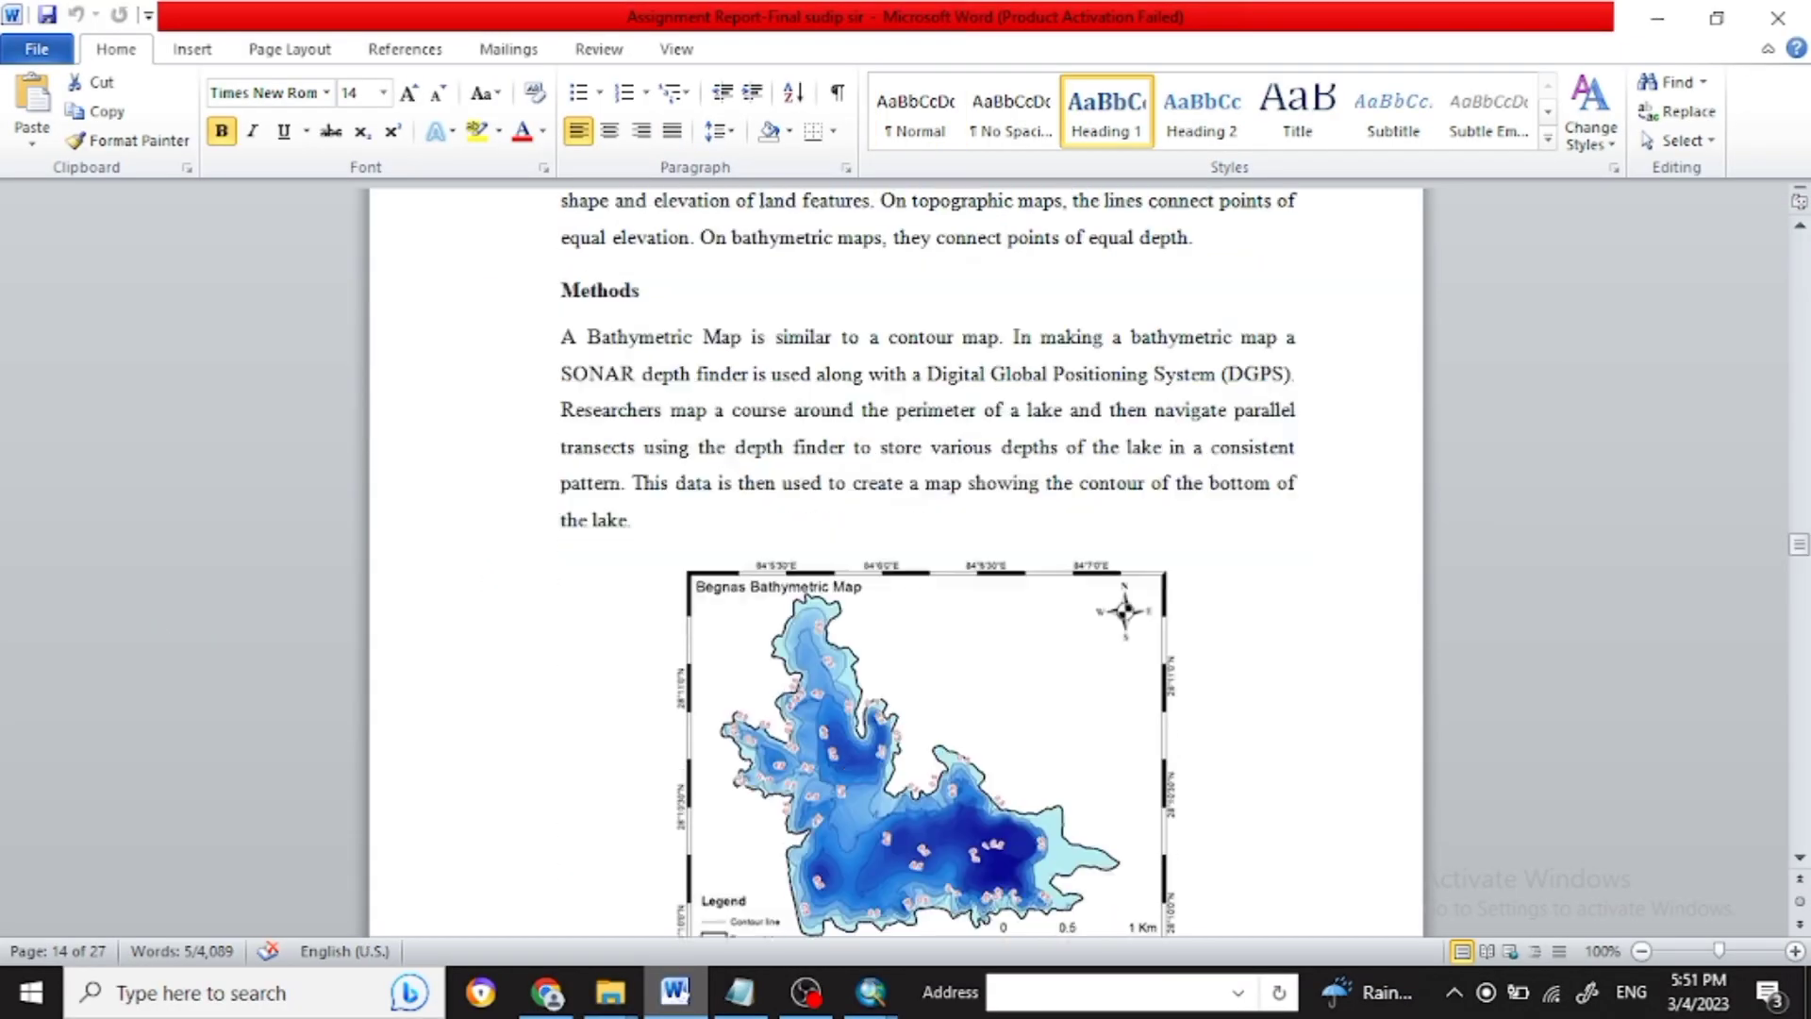
View the Begnas Lake bathymetric map in the Word report and switch to the practise1 map in ArcMap.
{"action": "scroll", "coordinate": [896, 566], "scroll_direction": "down", "scroll_amount": 3}
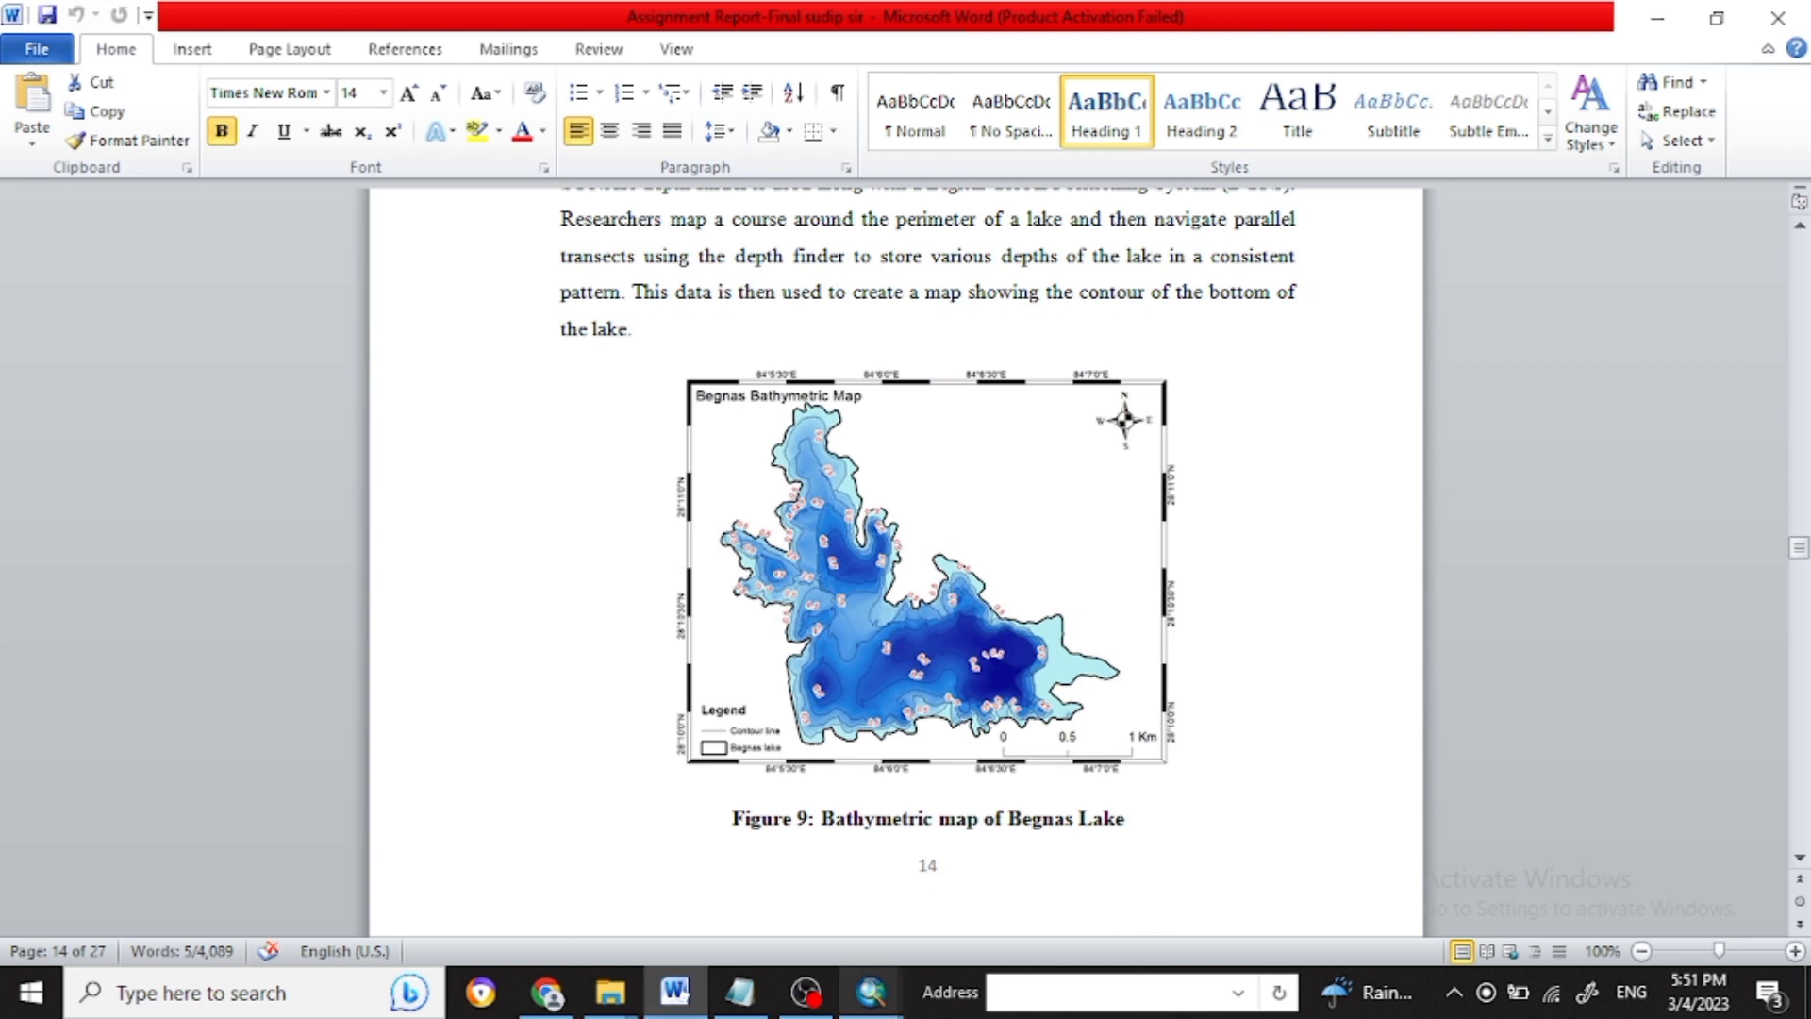
{"action": "left_click", "coordinate": [870, 990]}
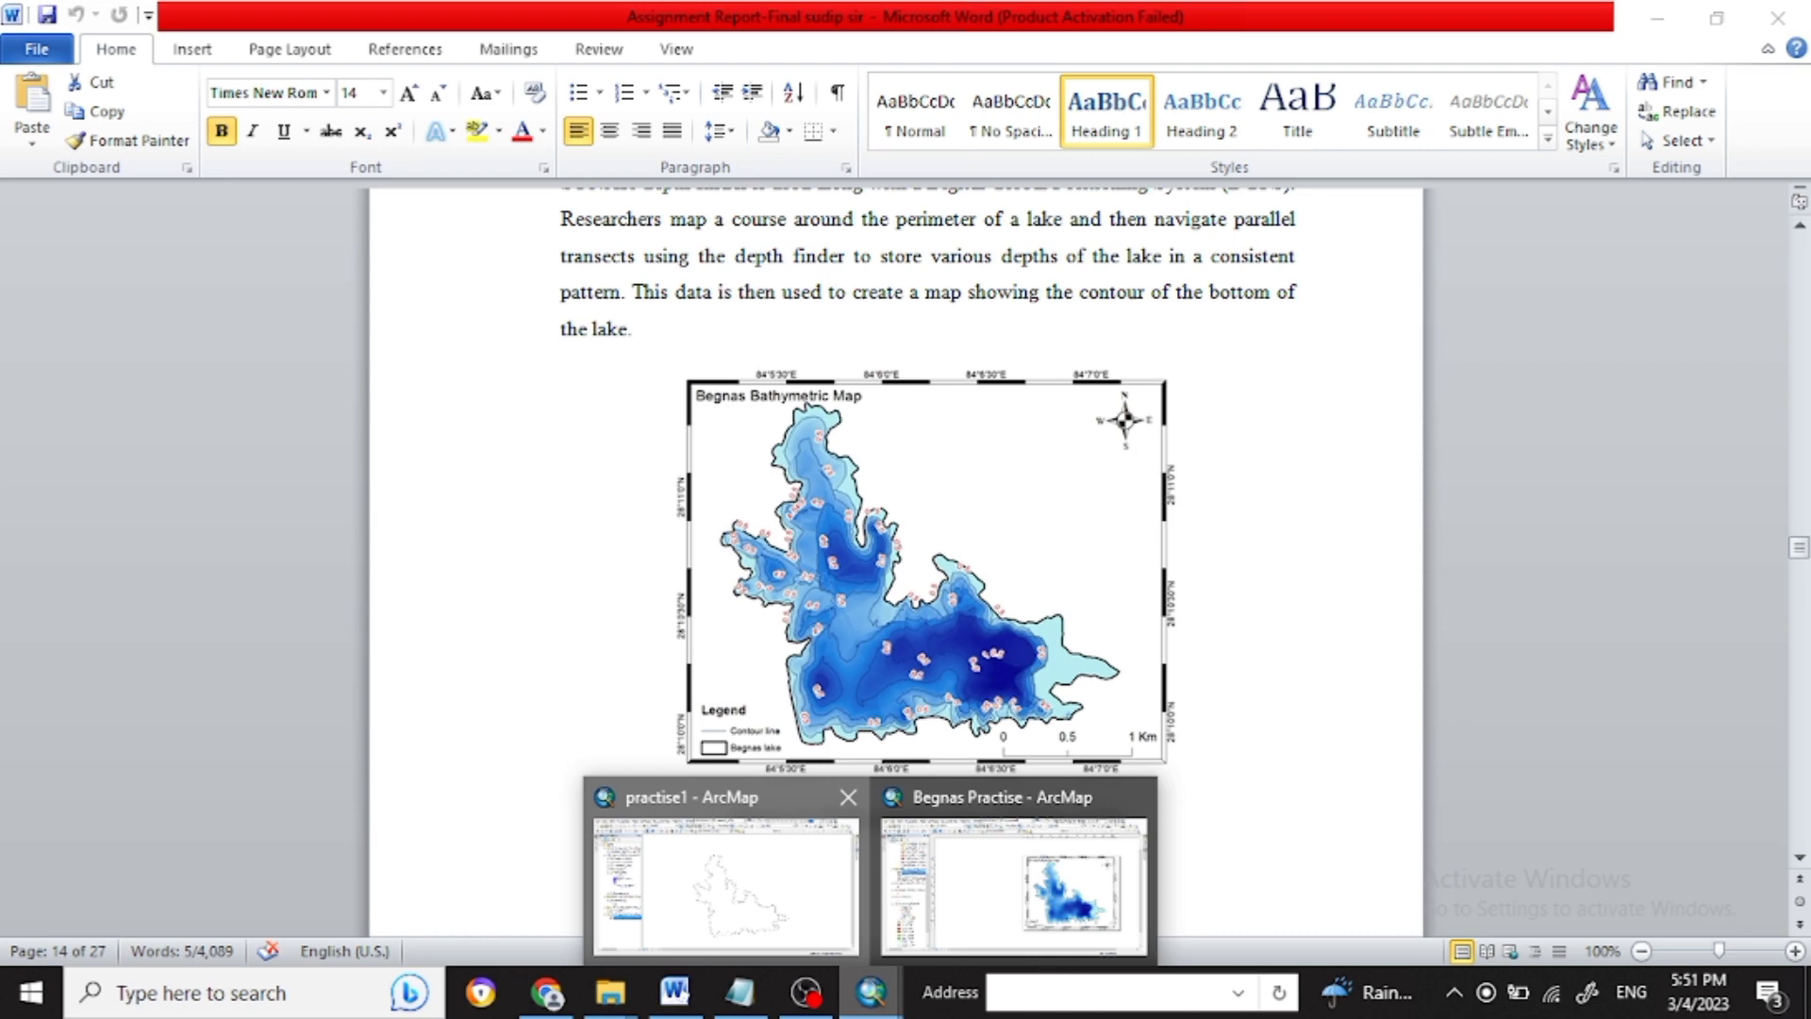
{"action": "left_click", "coordinate": [725, 868]}
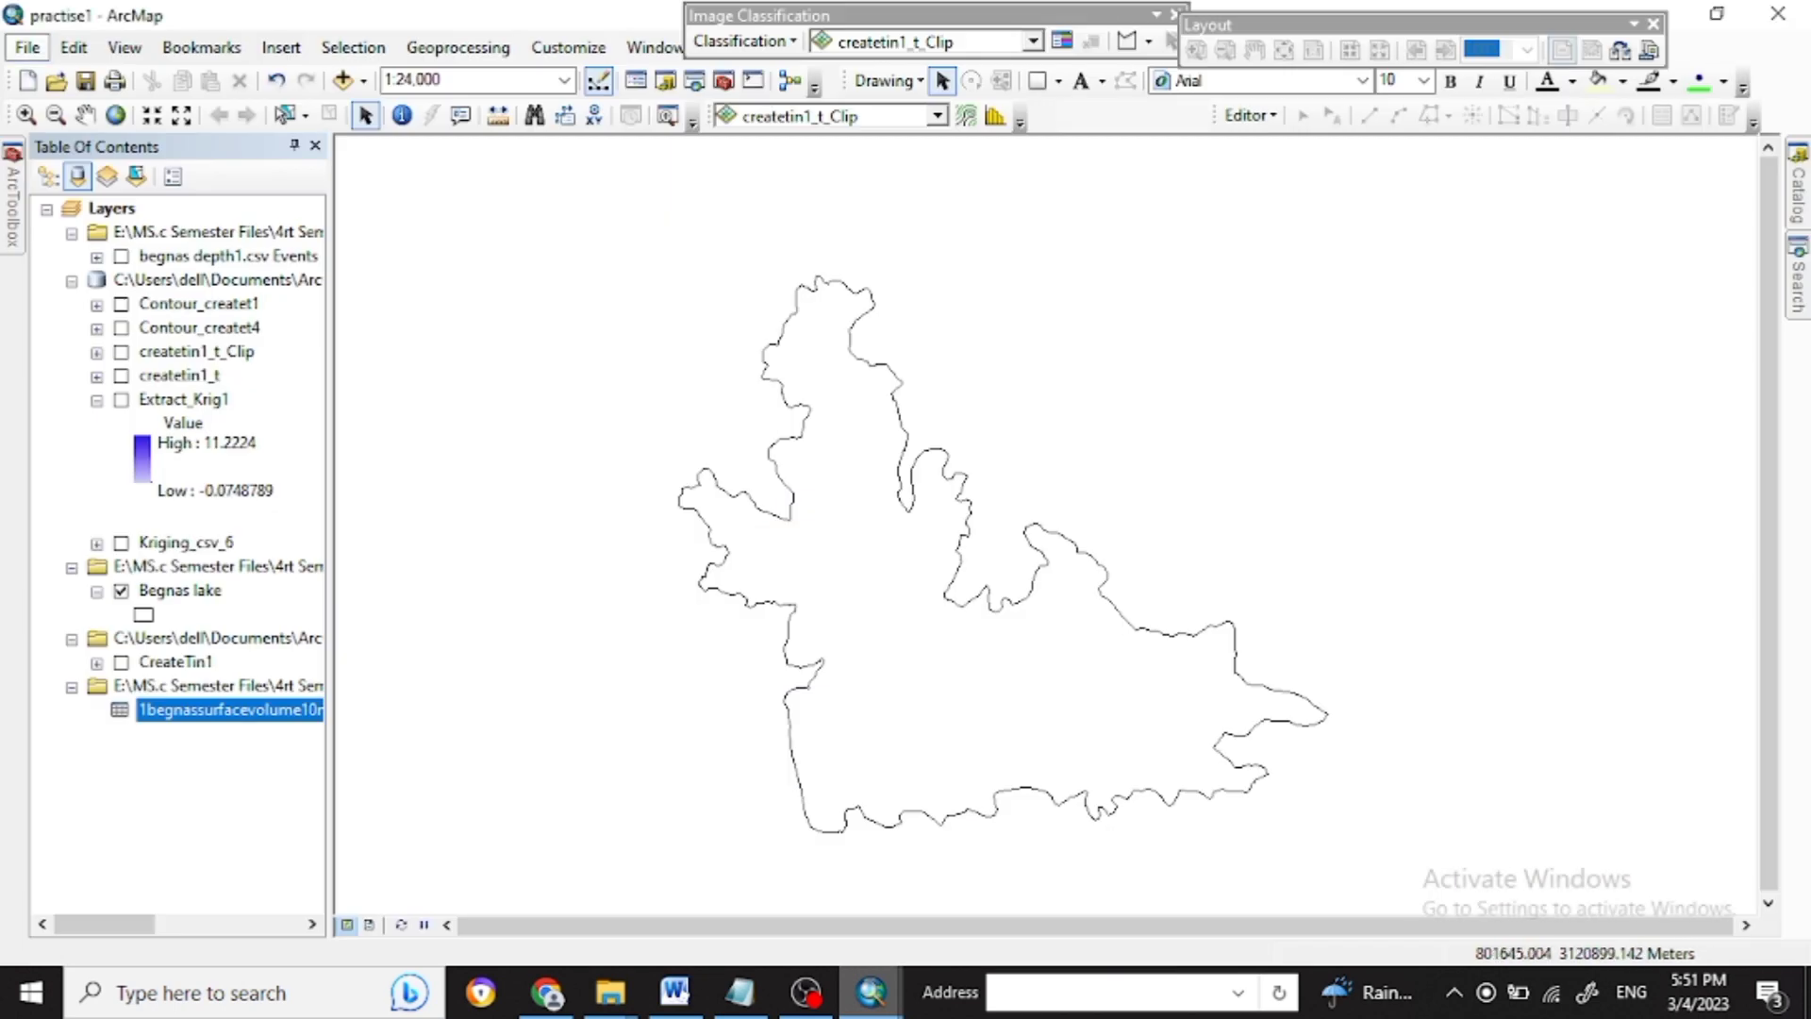
Switch to the Note_Ex3 notes in Notepad and review the workflow steps, marking the shapefile and depth CSV item.
{"action": "left_click", "coordinate": [28, 47]}
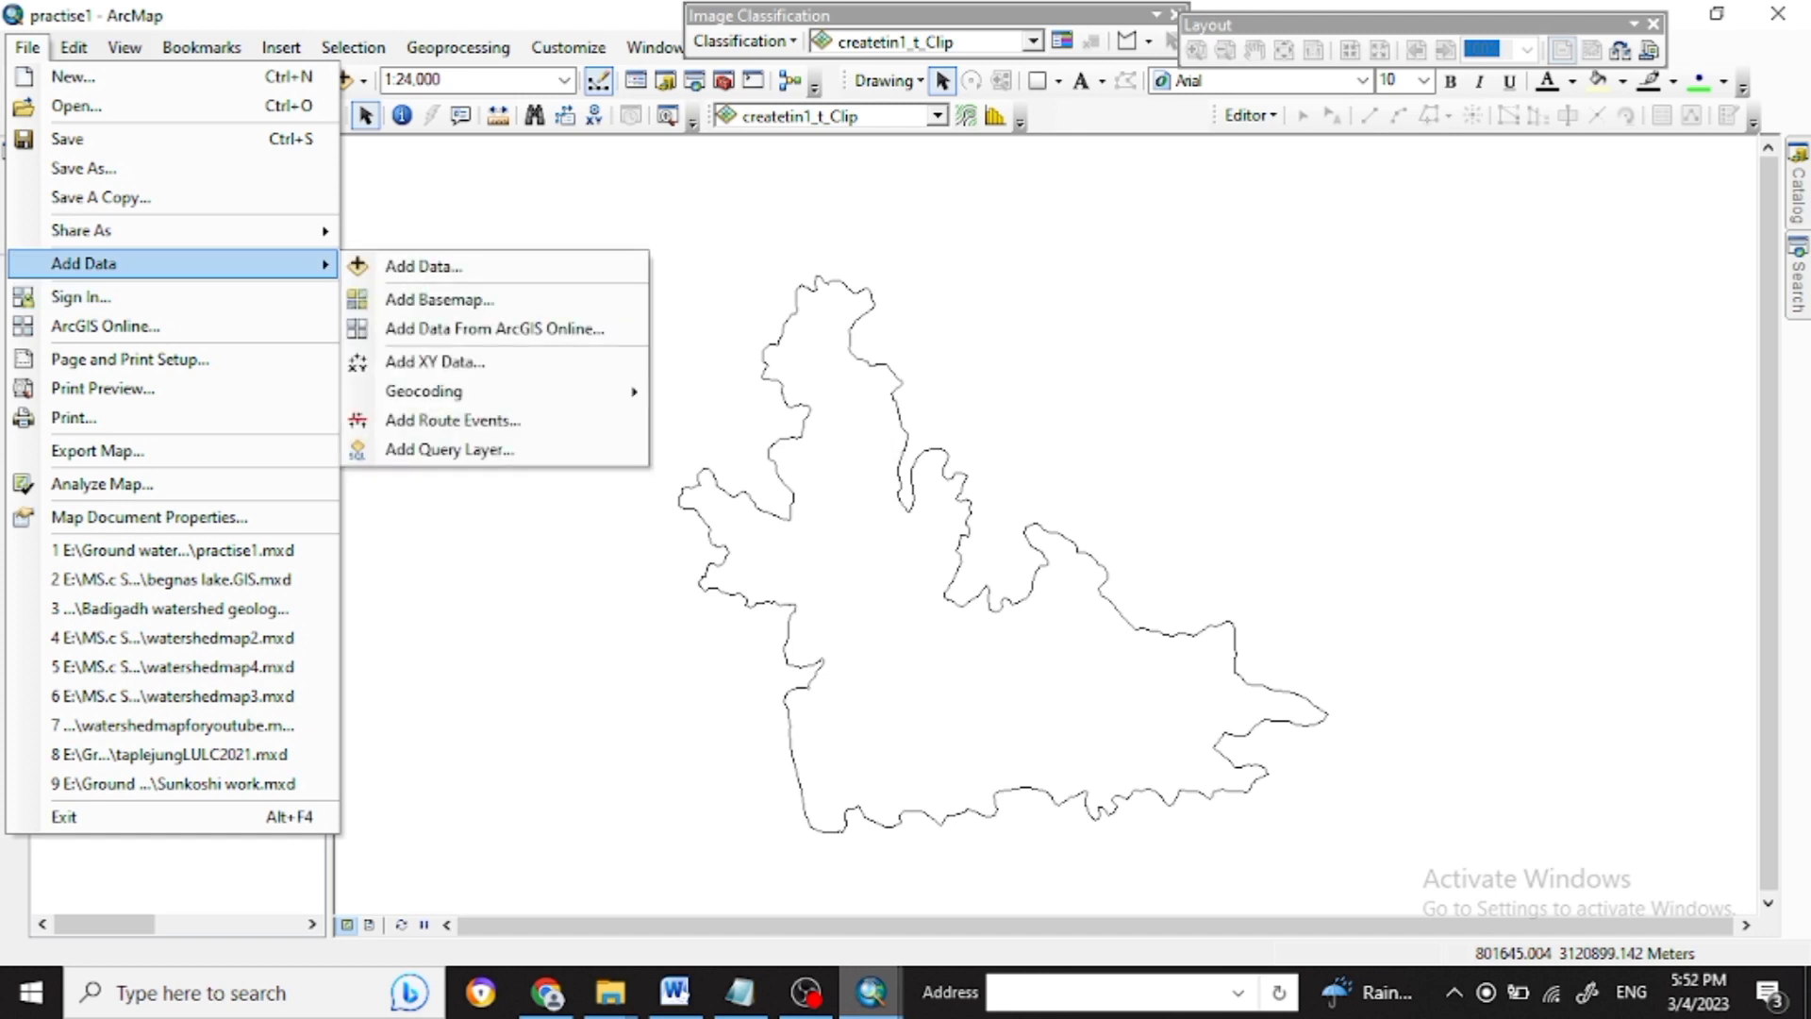
{"action": "left_click", "coordinate": [739, 991]}
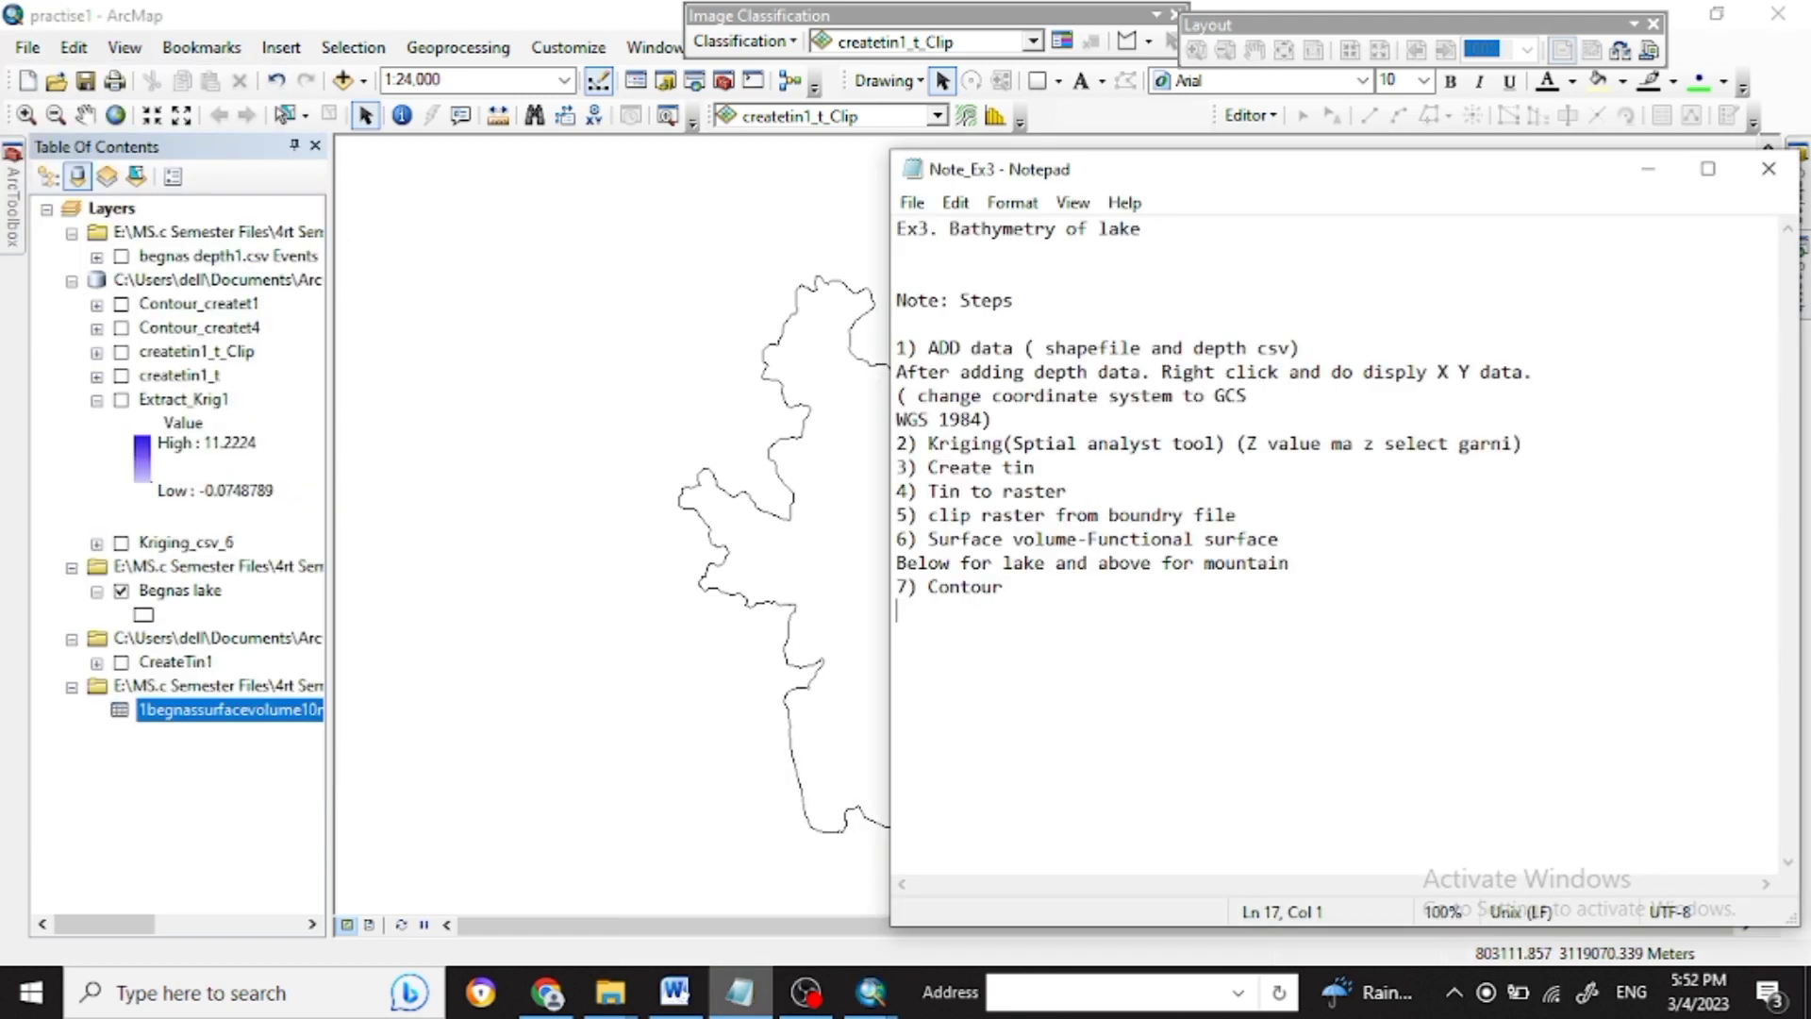
{"action": "left_click_drag", "start_coordinate": [928, 348], "coordinate": [1028, 618]}
{"action": "left_click", "coordinate": [1029, 622]}
{"action": "left_click_drag", "start_coordinate": [928, 347], "coordinate": [1045, 348]}
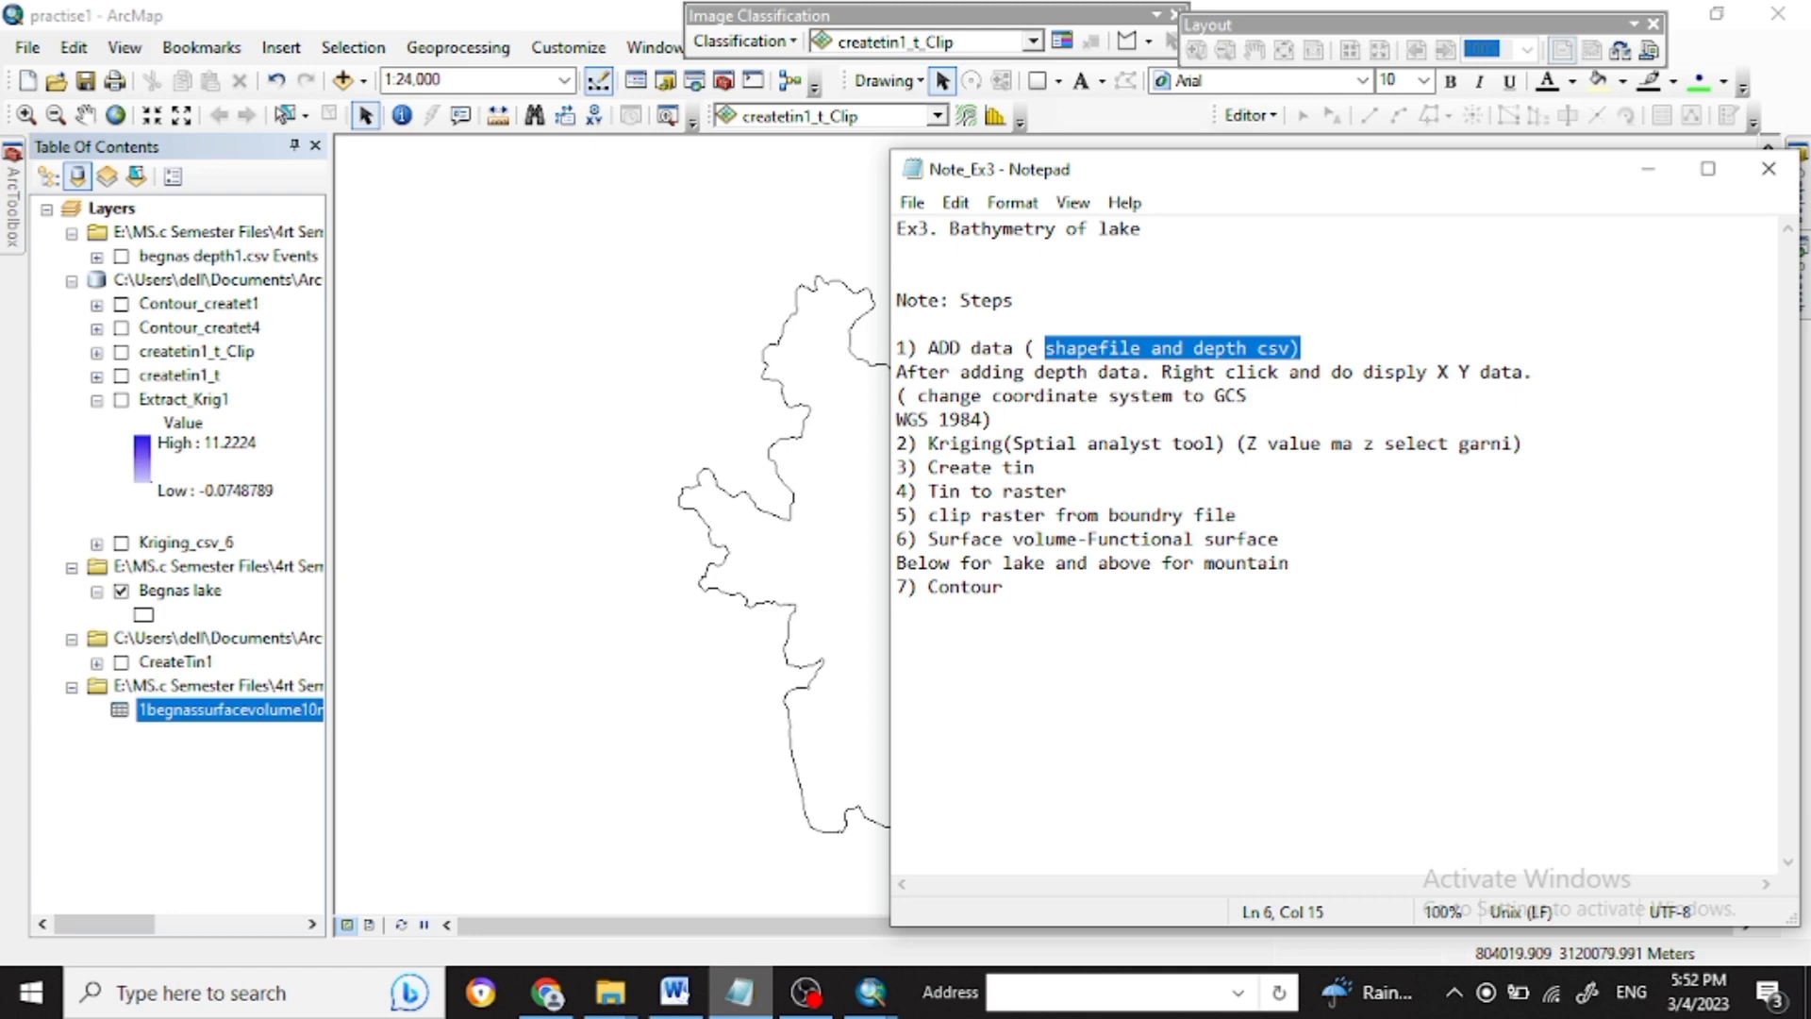
Back in ArcMap, choose begnas depth1.csv as the table for Add XY Data and set its Z field to Z.
{"action": "left_click", "coordinate": [464, 194]}
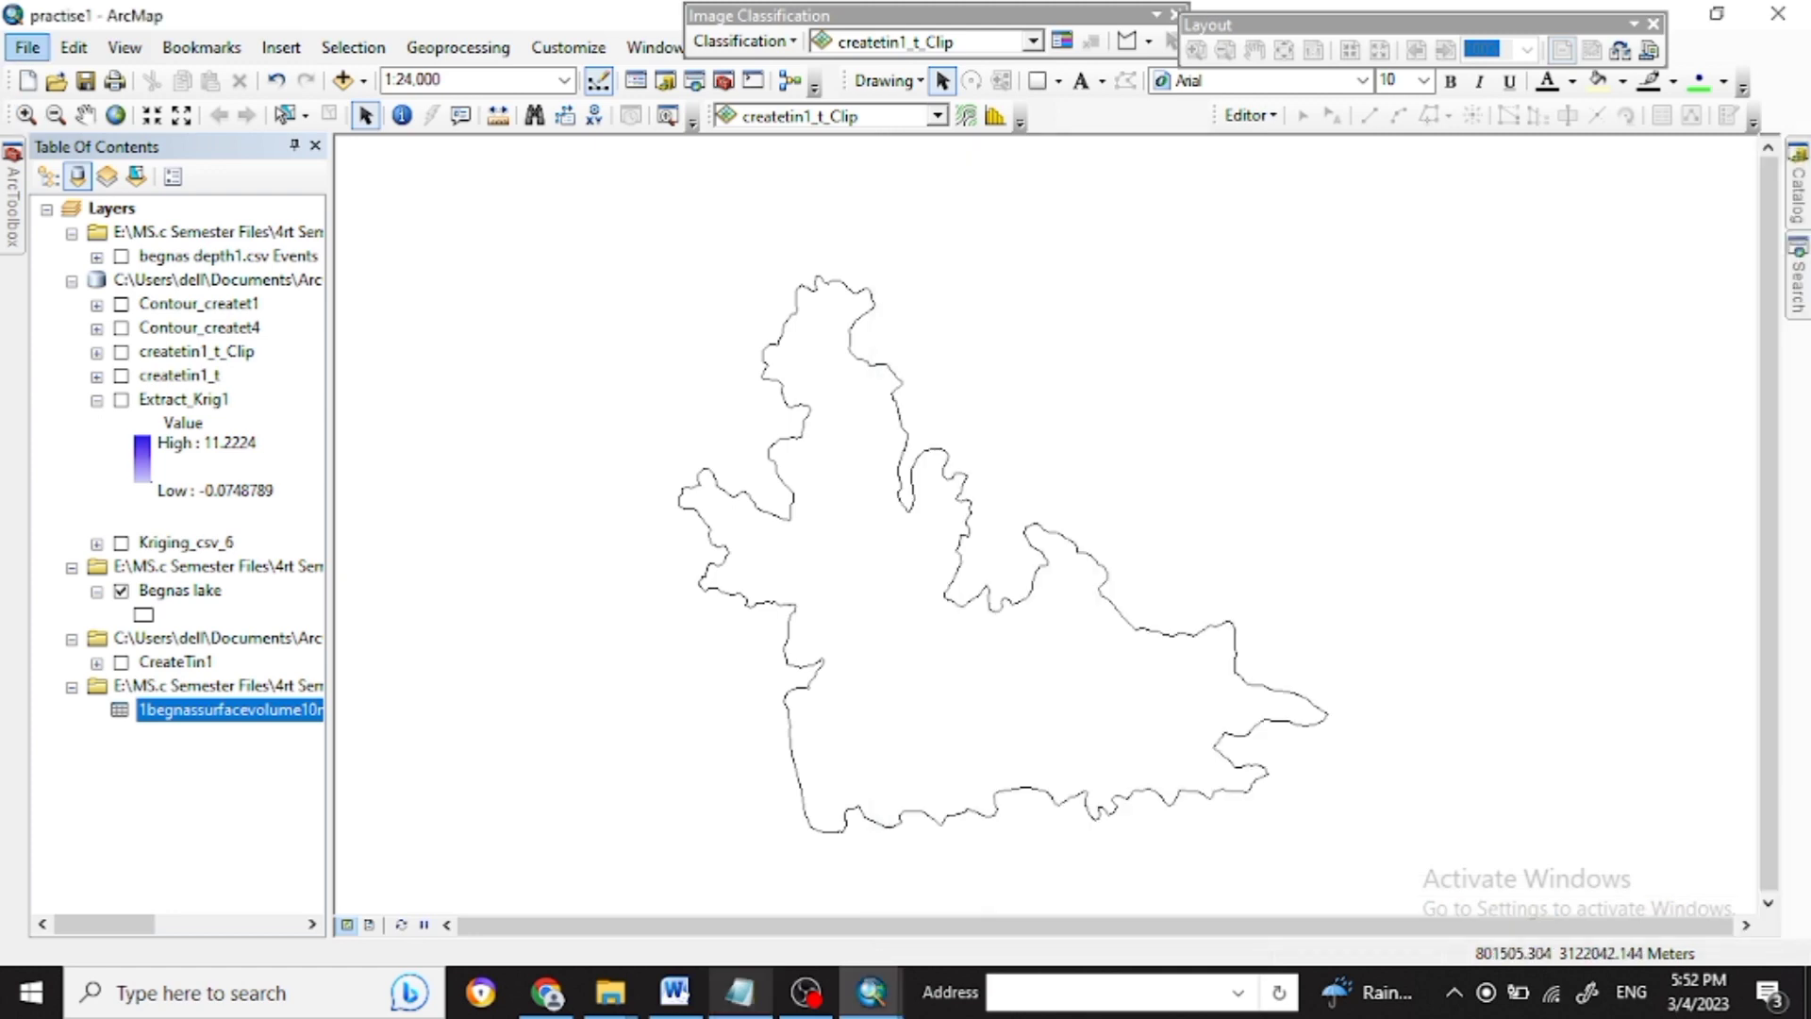
{"action": "left_click", "coordinate": [27, 47]}
{"action": "mouse_move", "coordinate": [85, 263]}
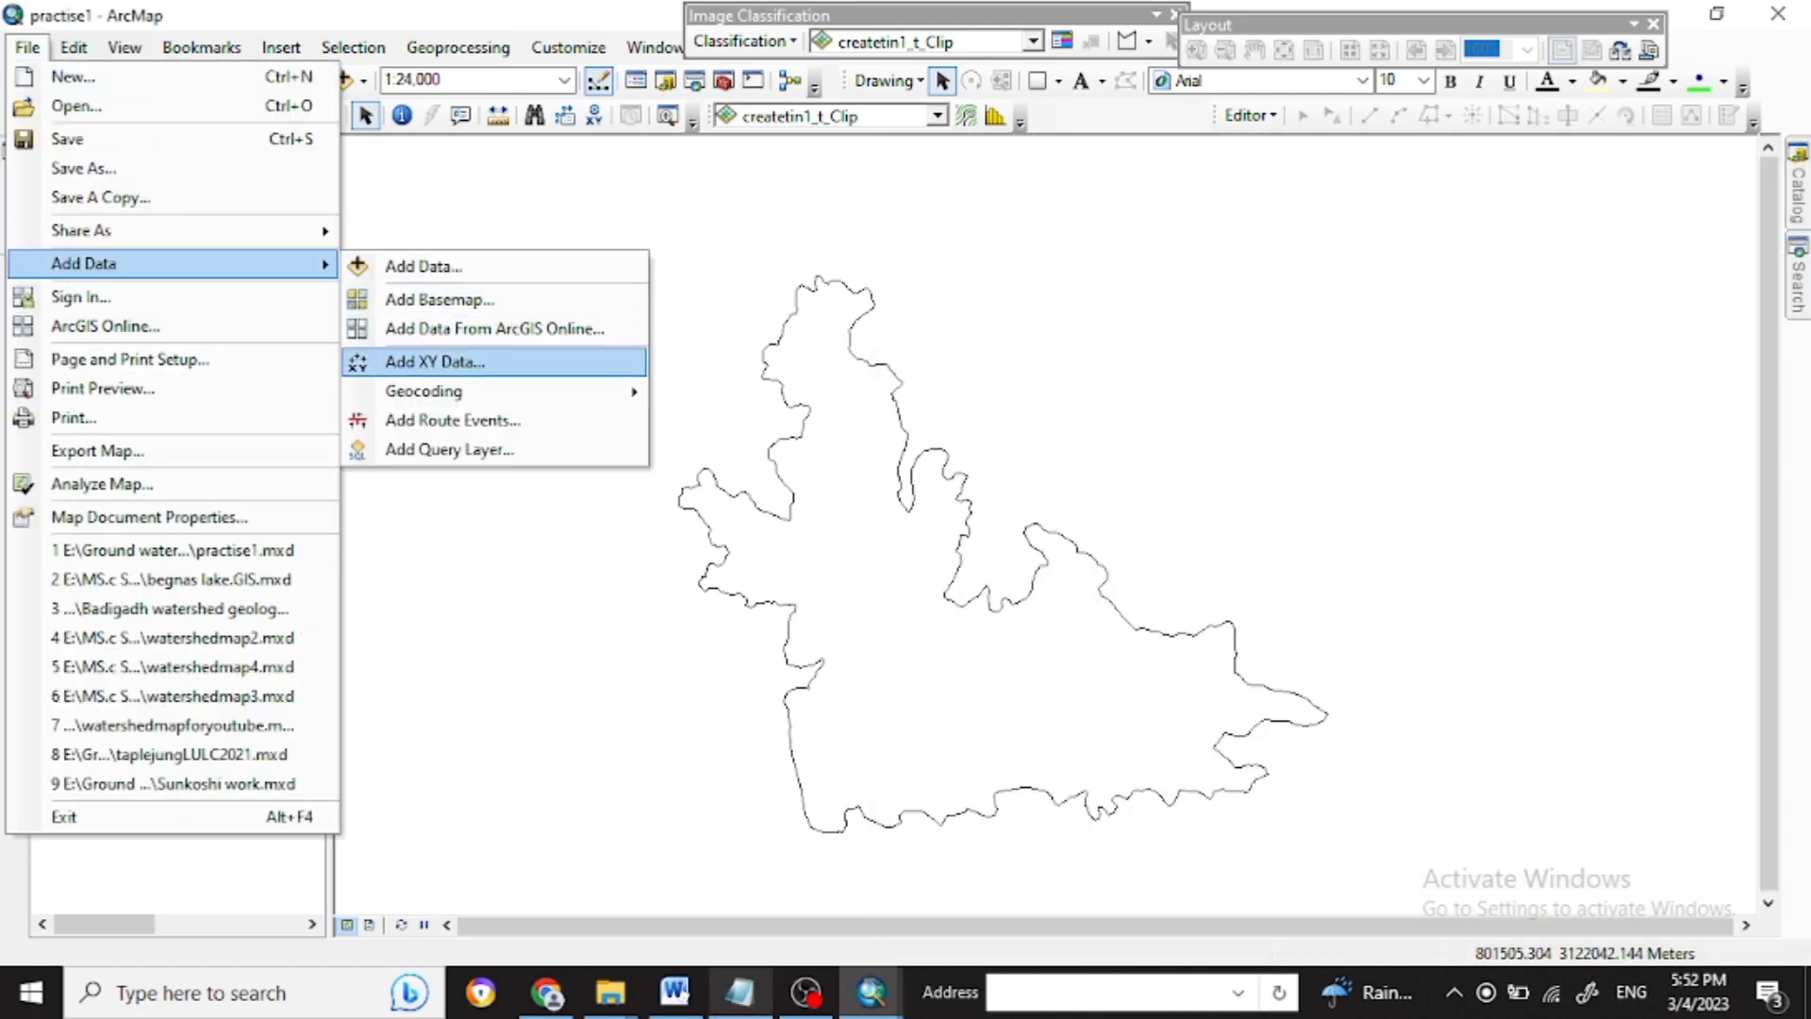
{"action": "left_click", "coordinate": [433, 362]}
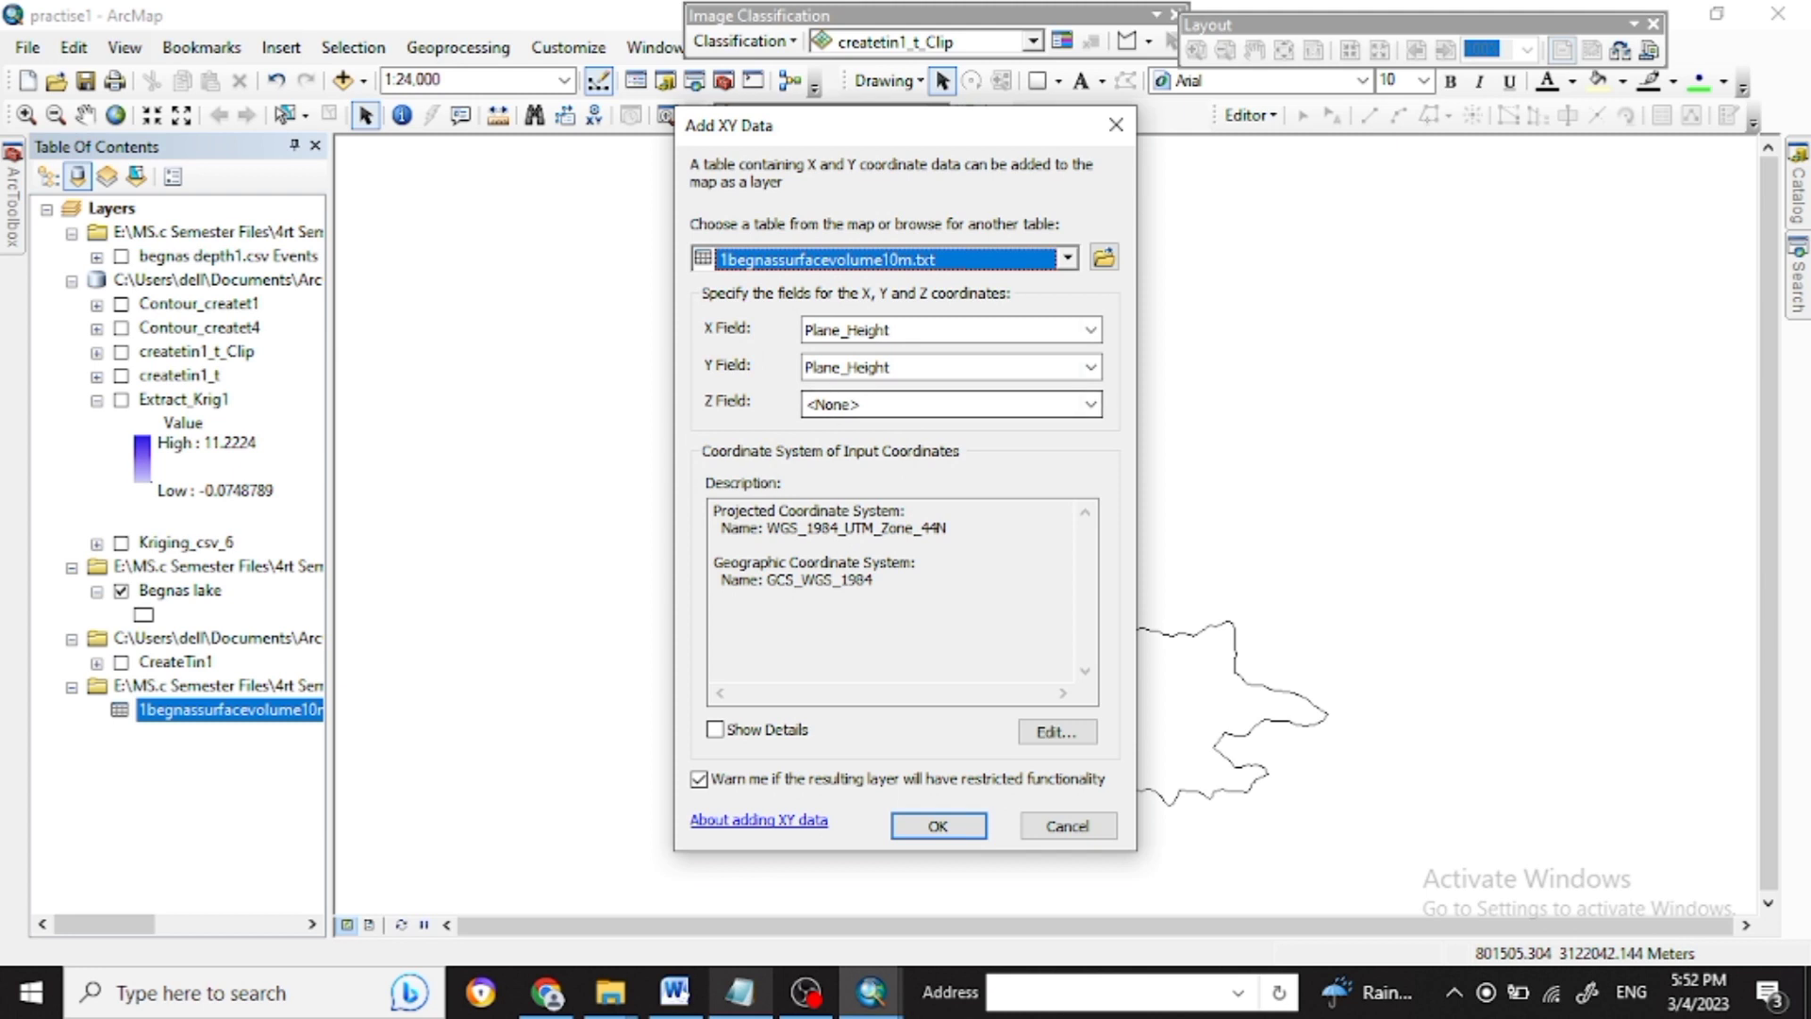
{"action": "left_click", "coordinate": [1104, 256]}
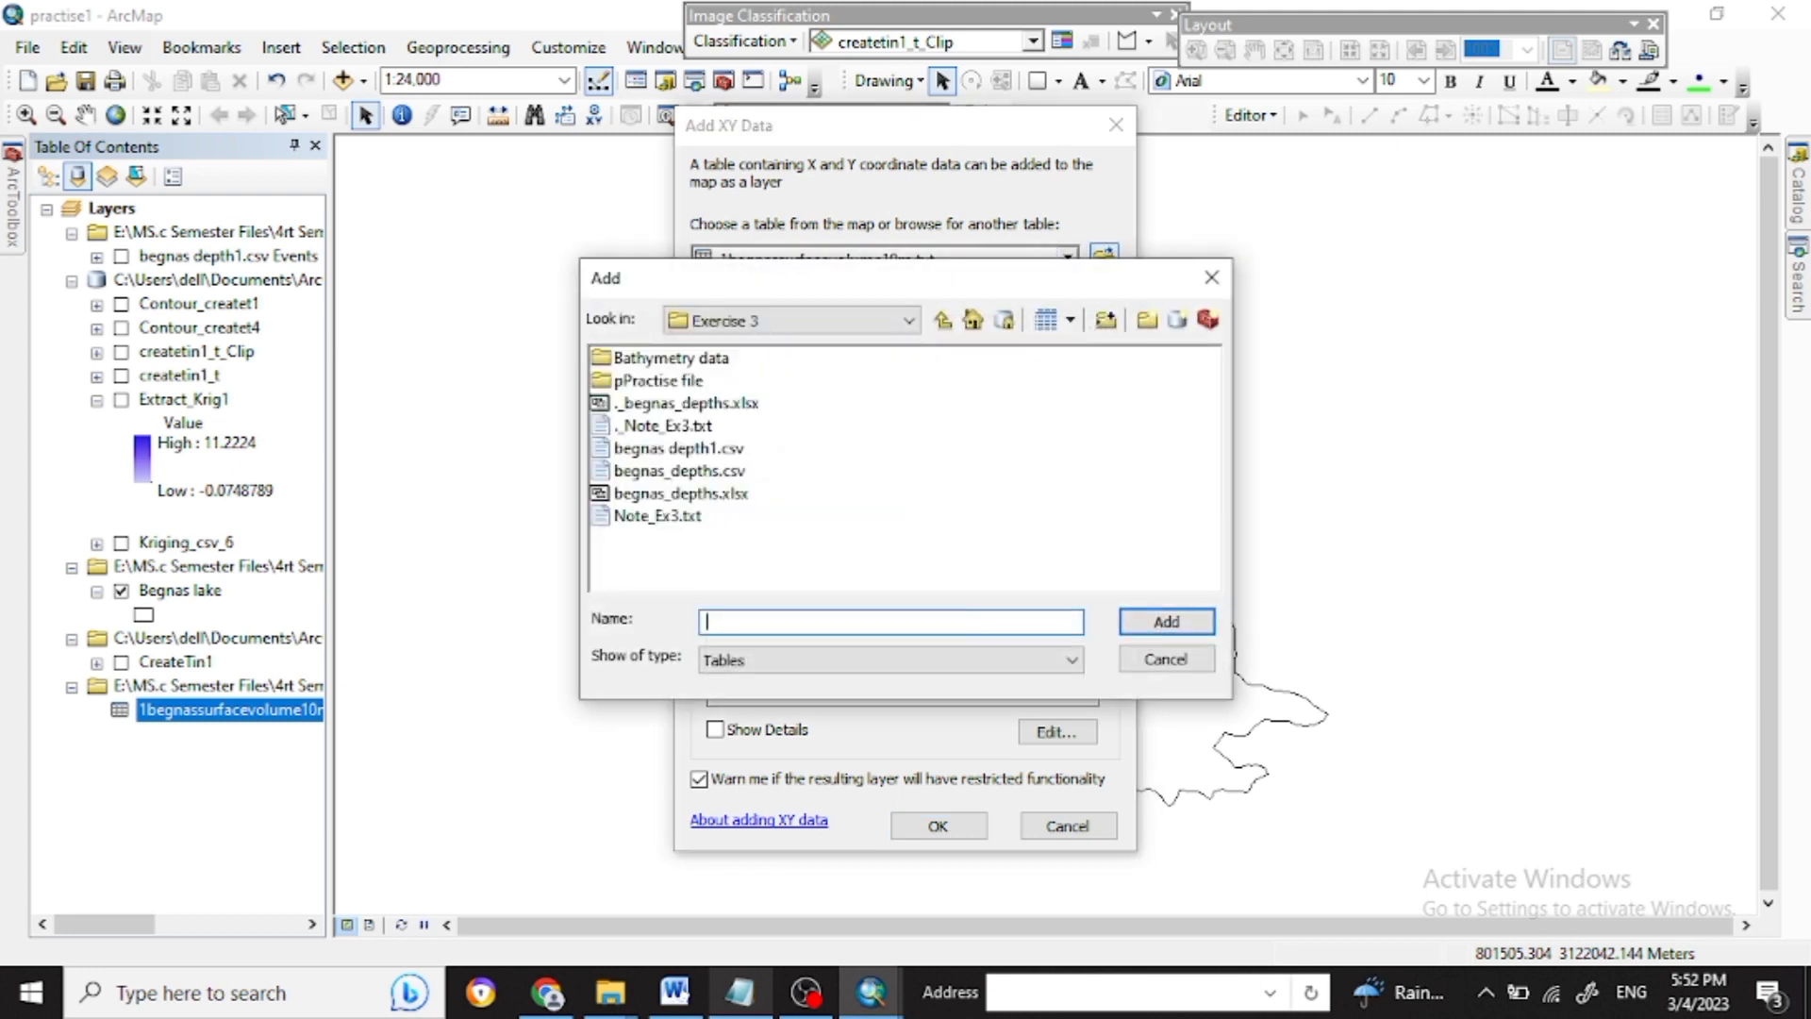
{"action": "left_click", "coordinate": [680, 448]}
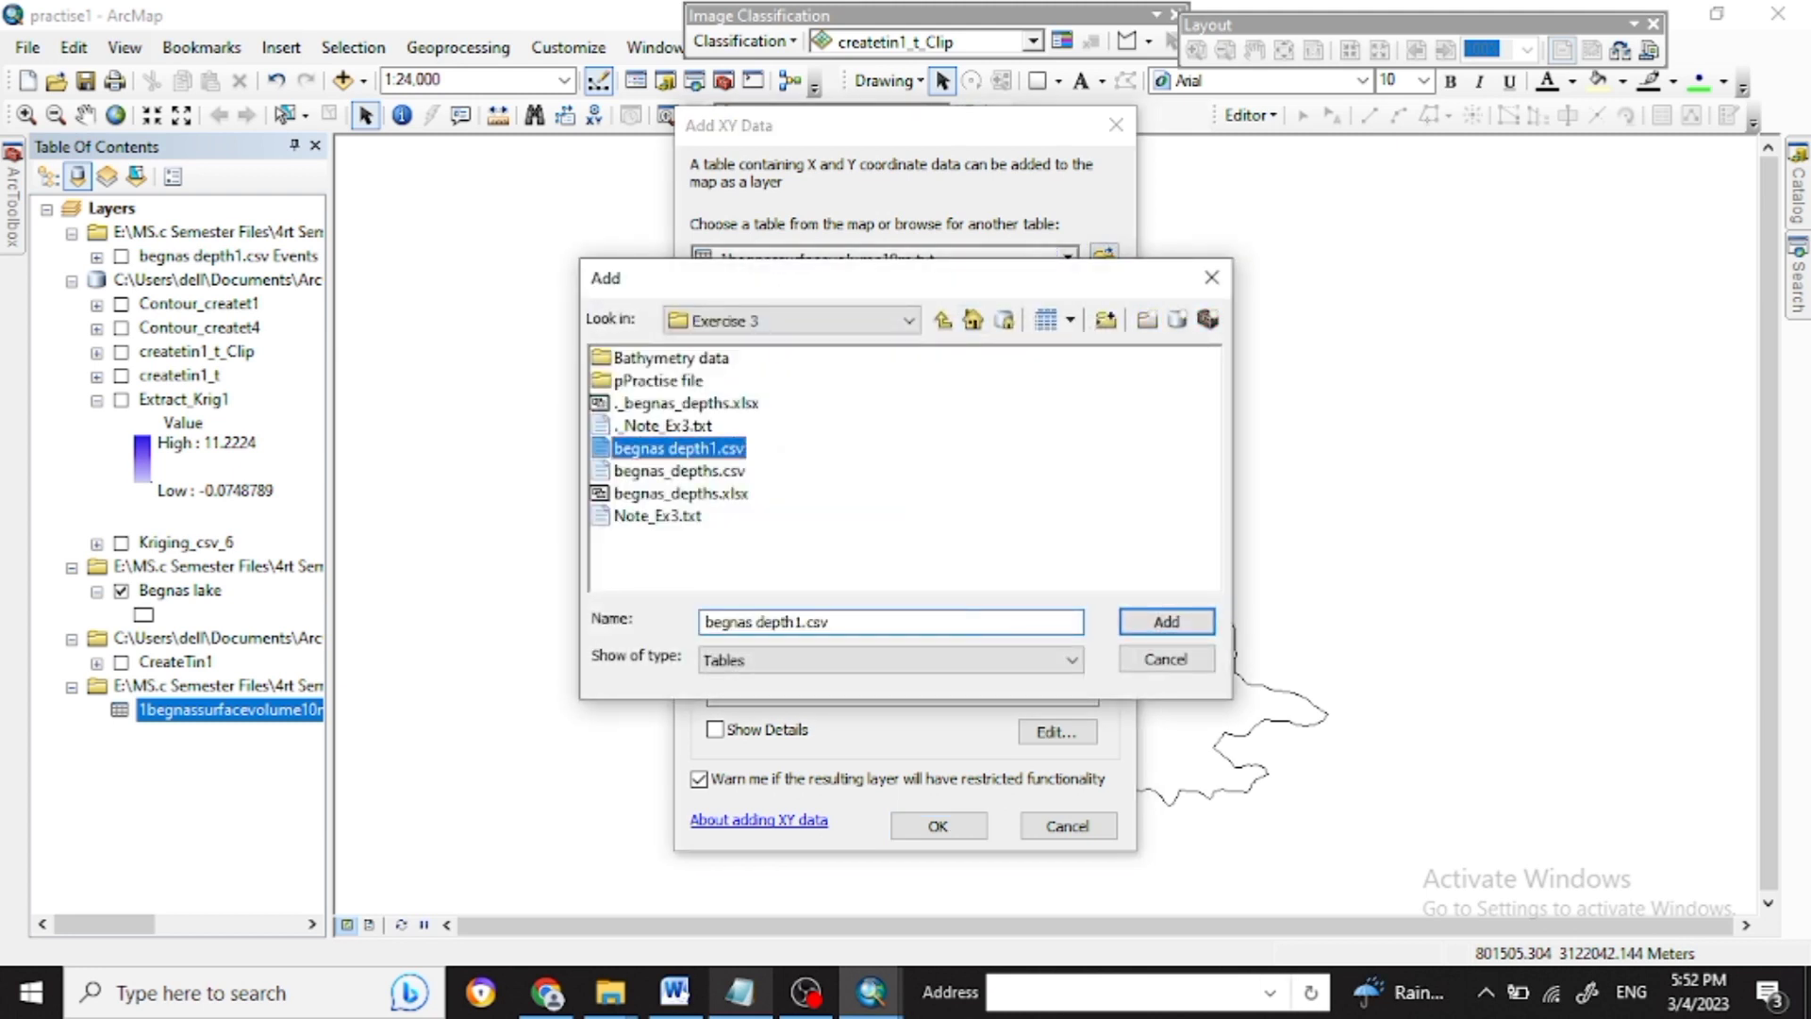
{"action": "left_click", "coordinate": [1167, 621]}
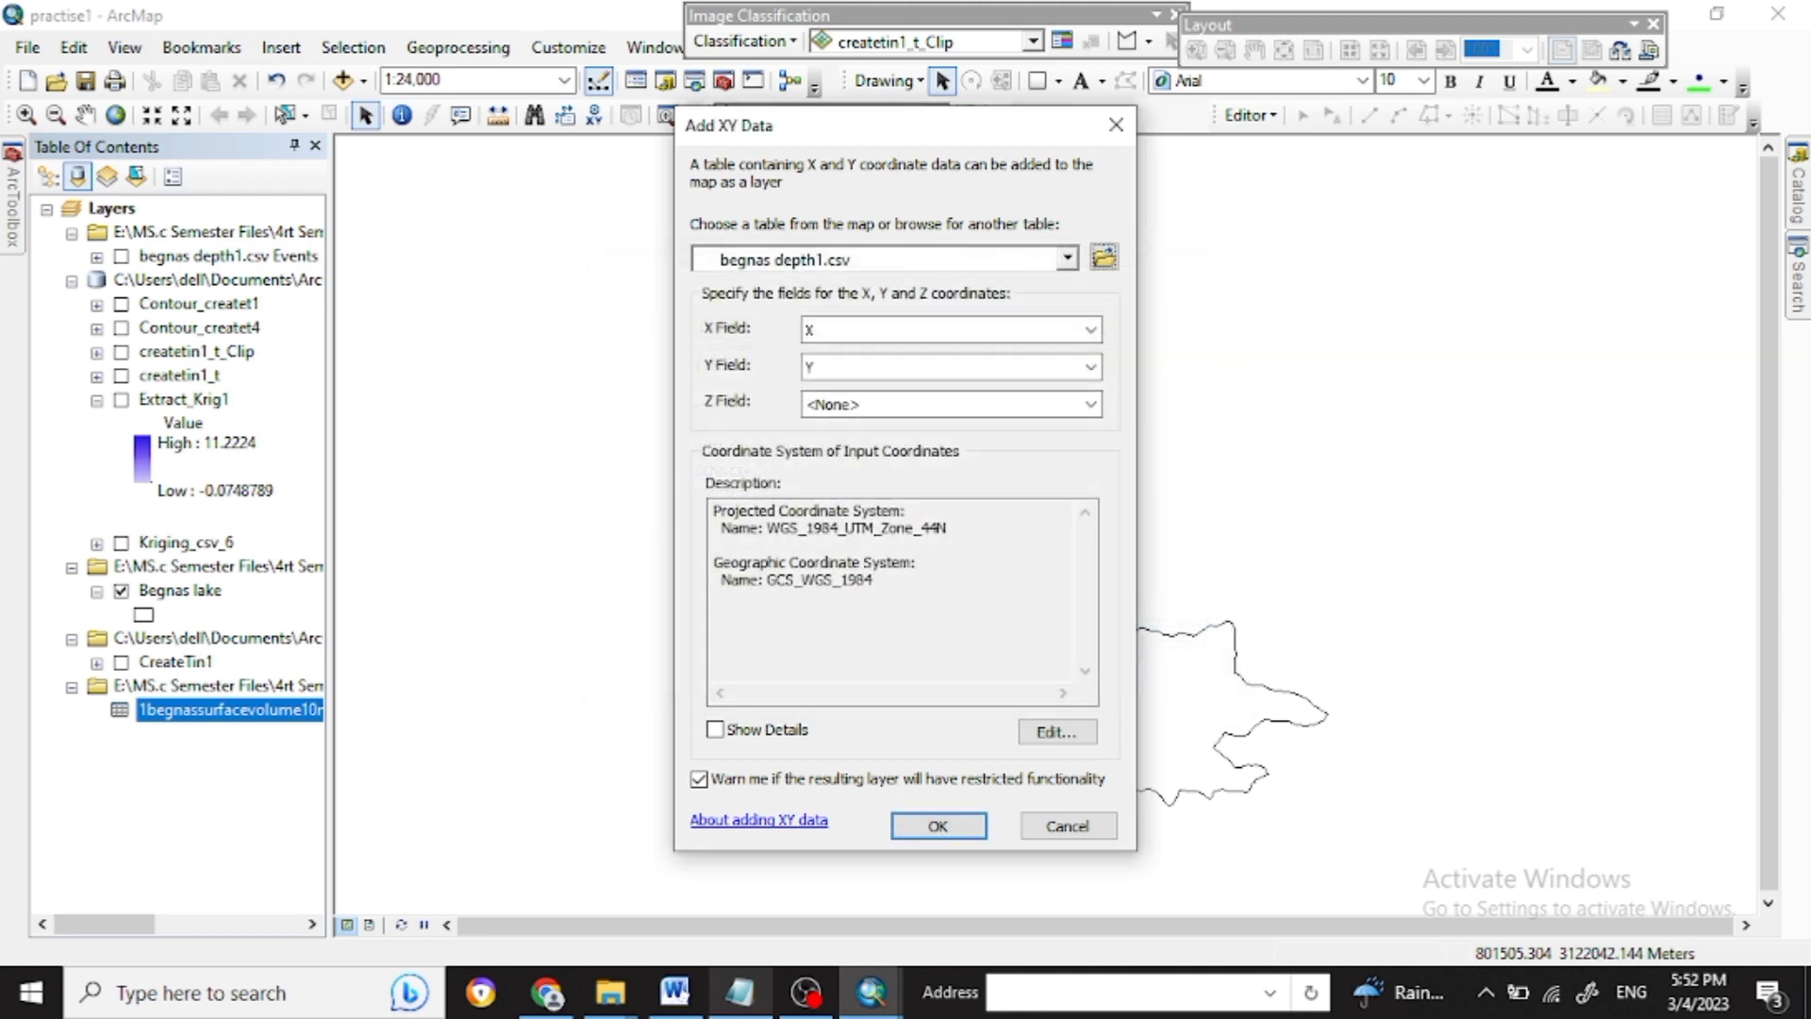
{"action": "left_click", "coordinate": [1091, 403]}
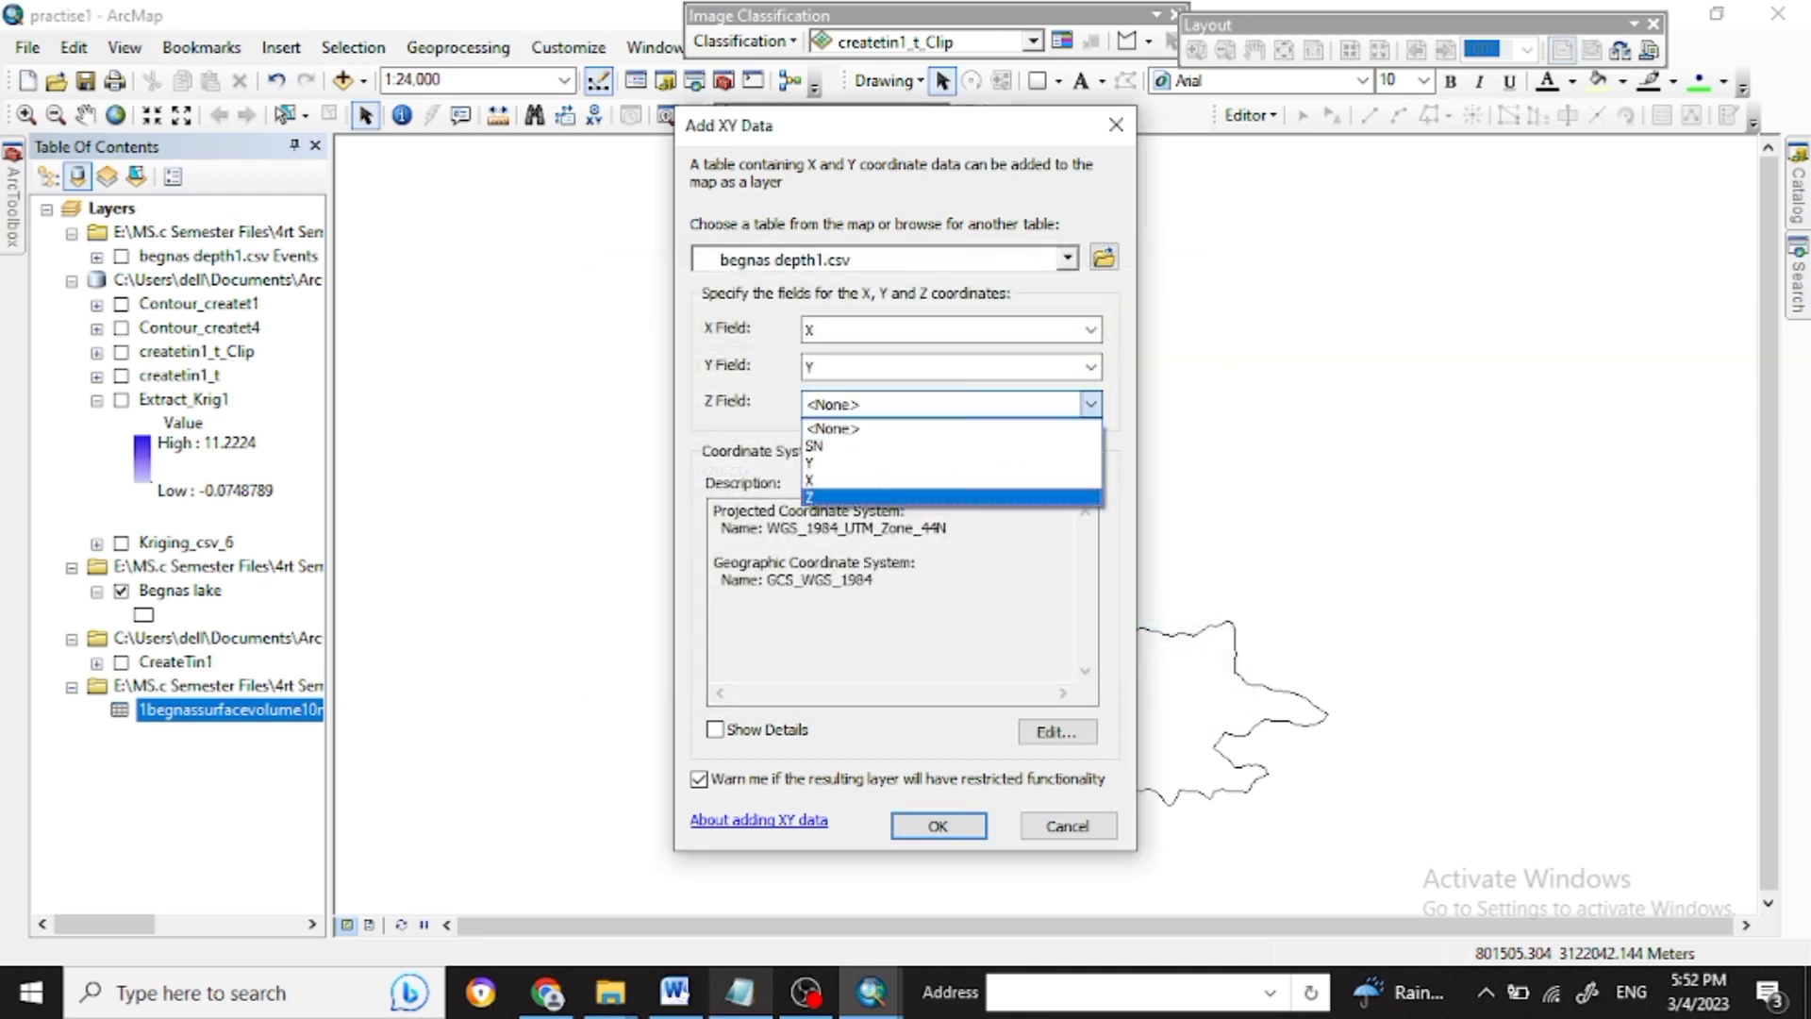
{"action": "left_click", "coordinate": [951, 497]}
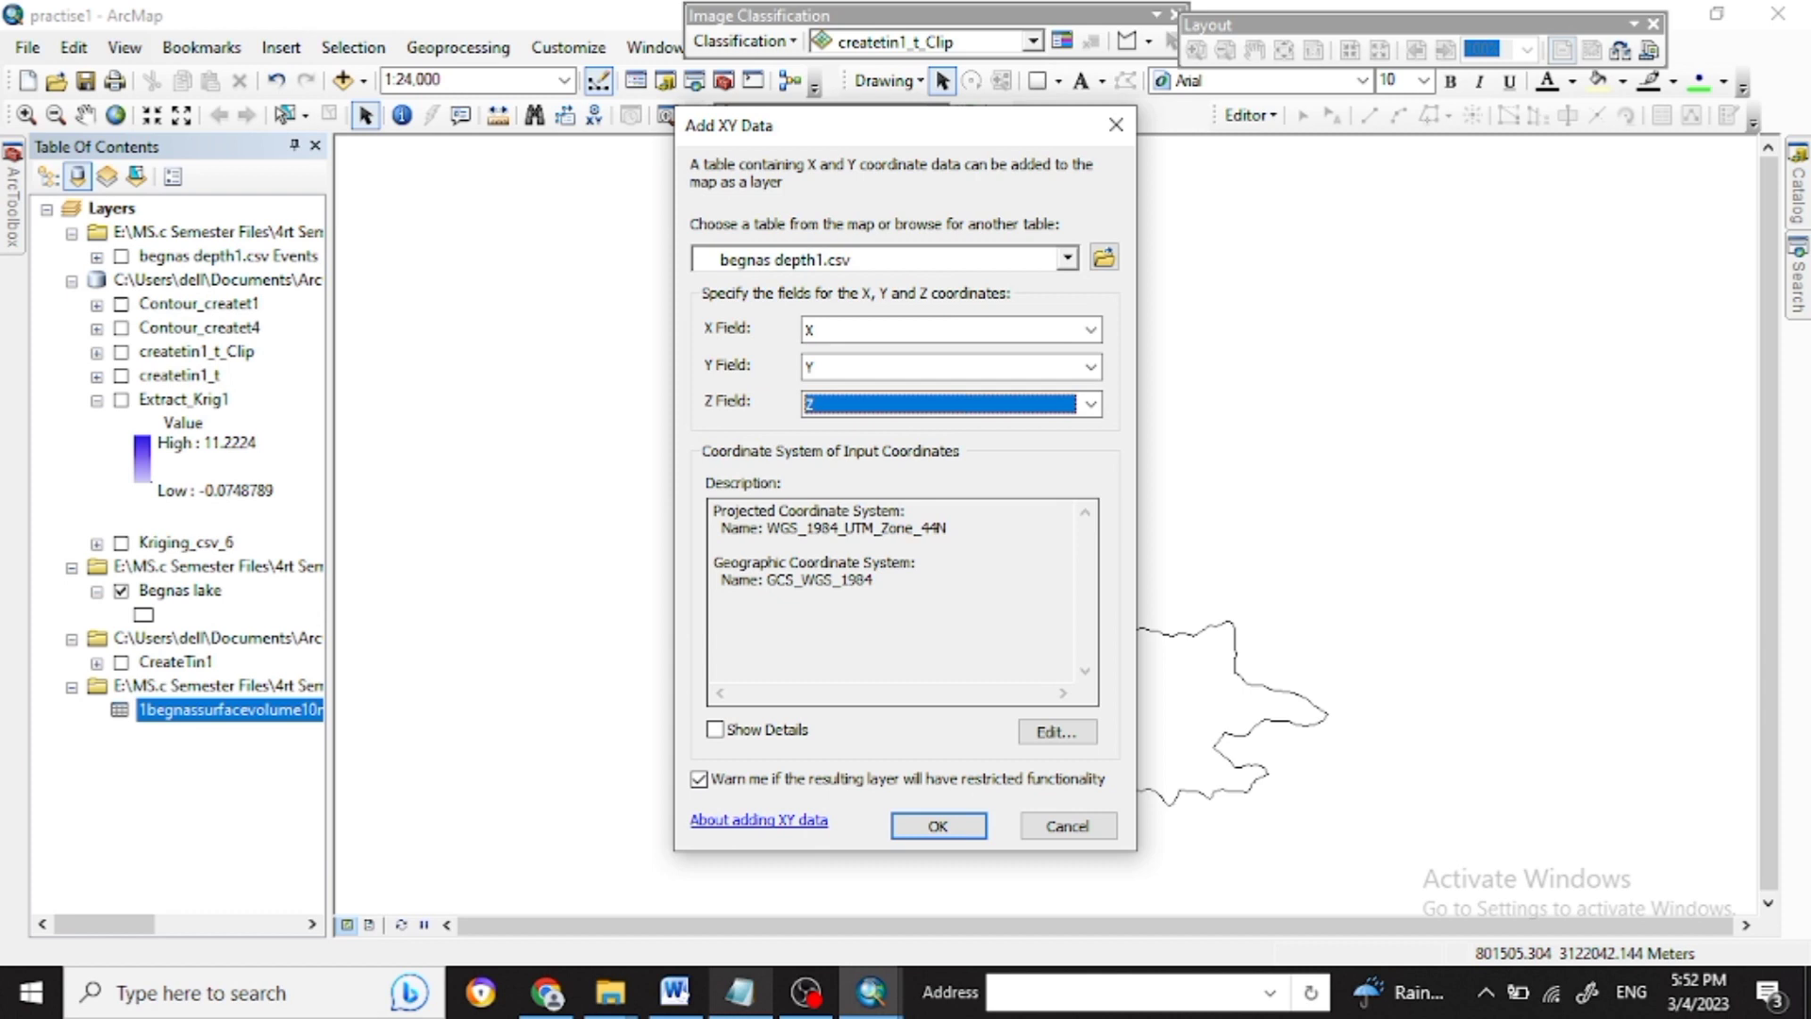
Check the coordinate system note in Notepad and set the XY data's input coordinate system to the geographic system WGS 1984.
{"action": "key", "text": "alt+Tab"}
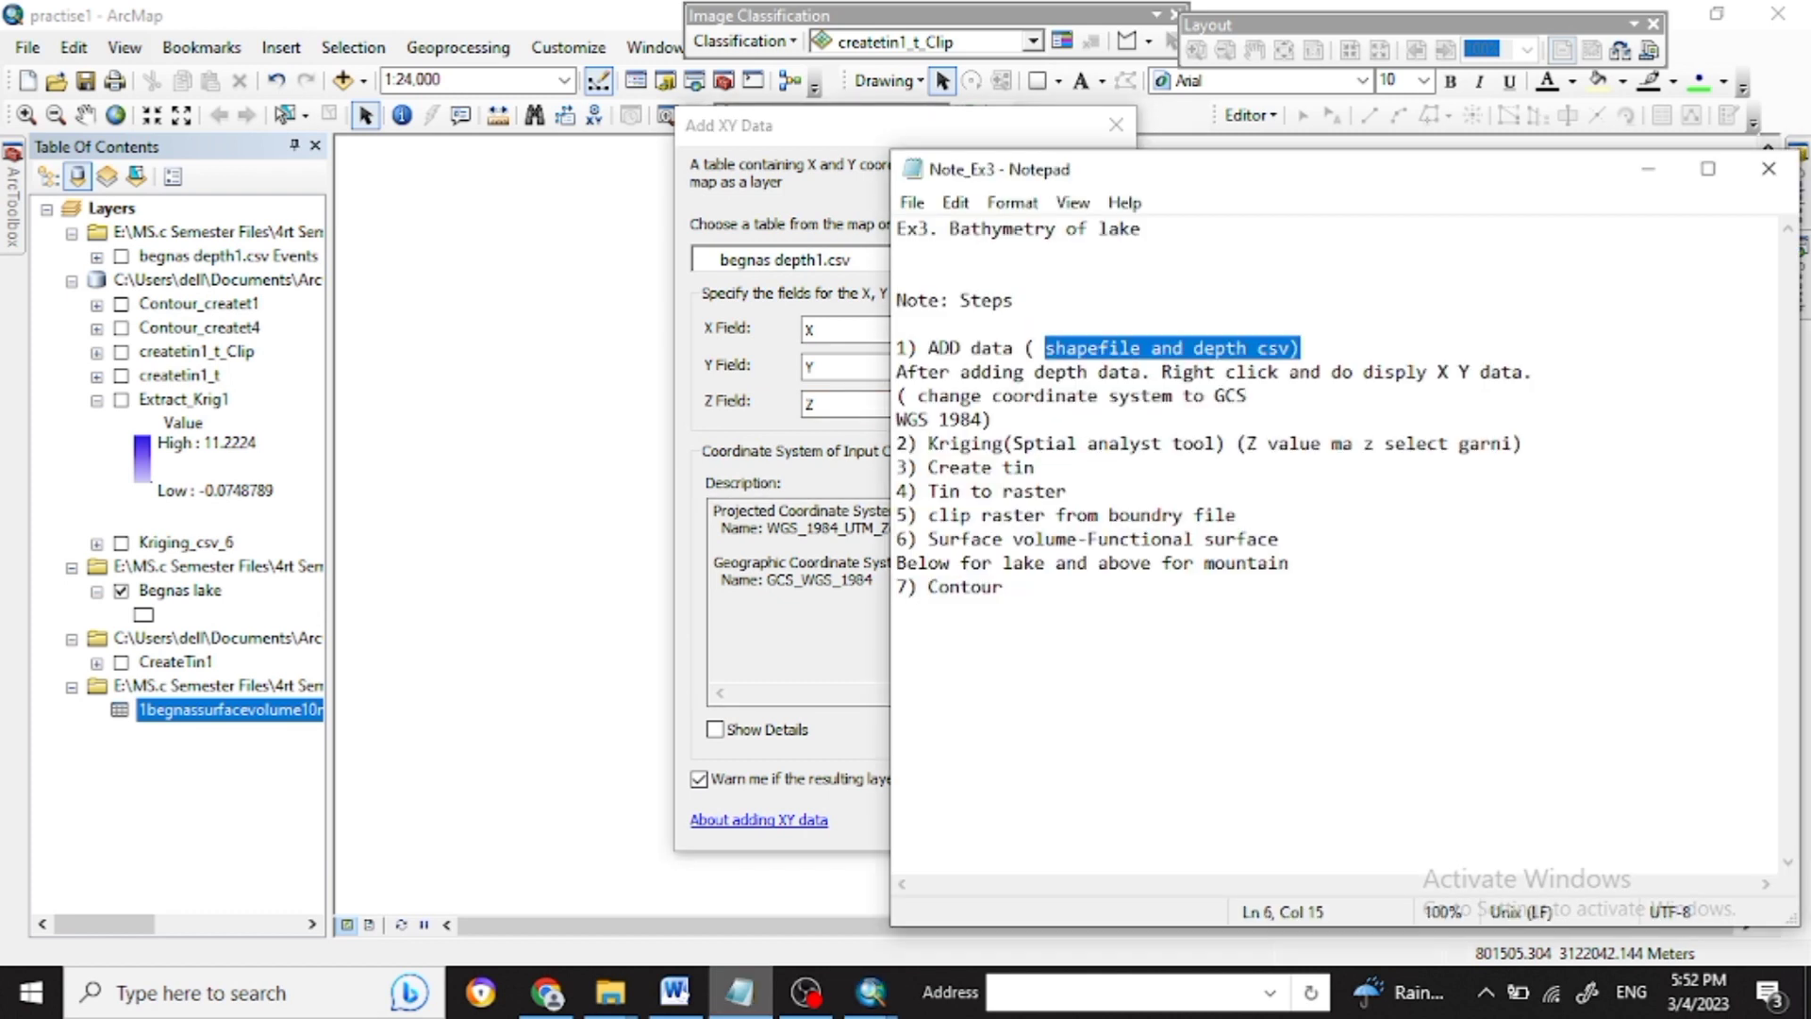
{"action": "left_click_drag", "start_coordinate": [996, 420], "coordinate": [919, 397]}
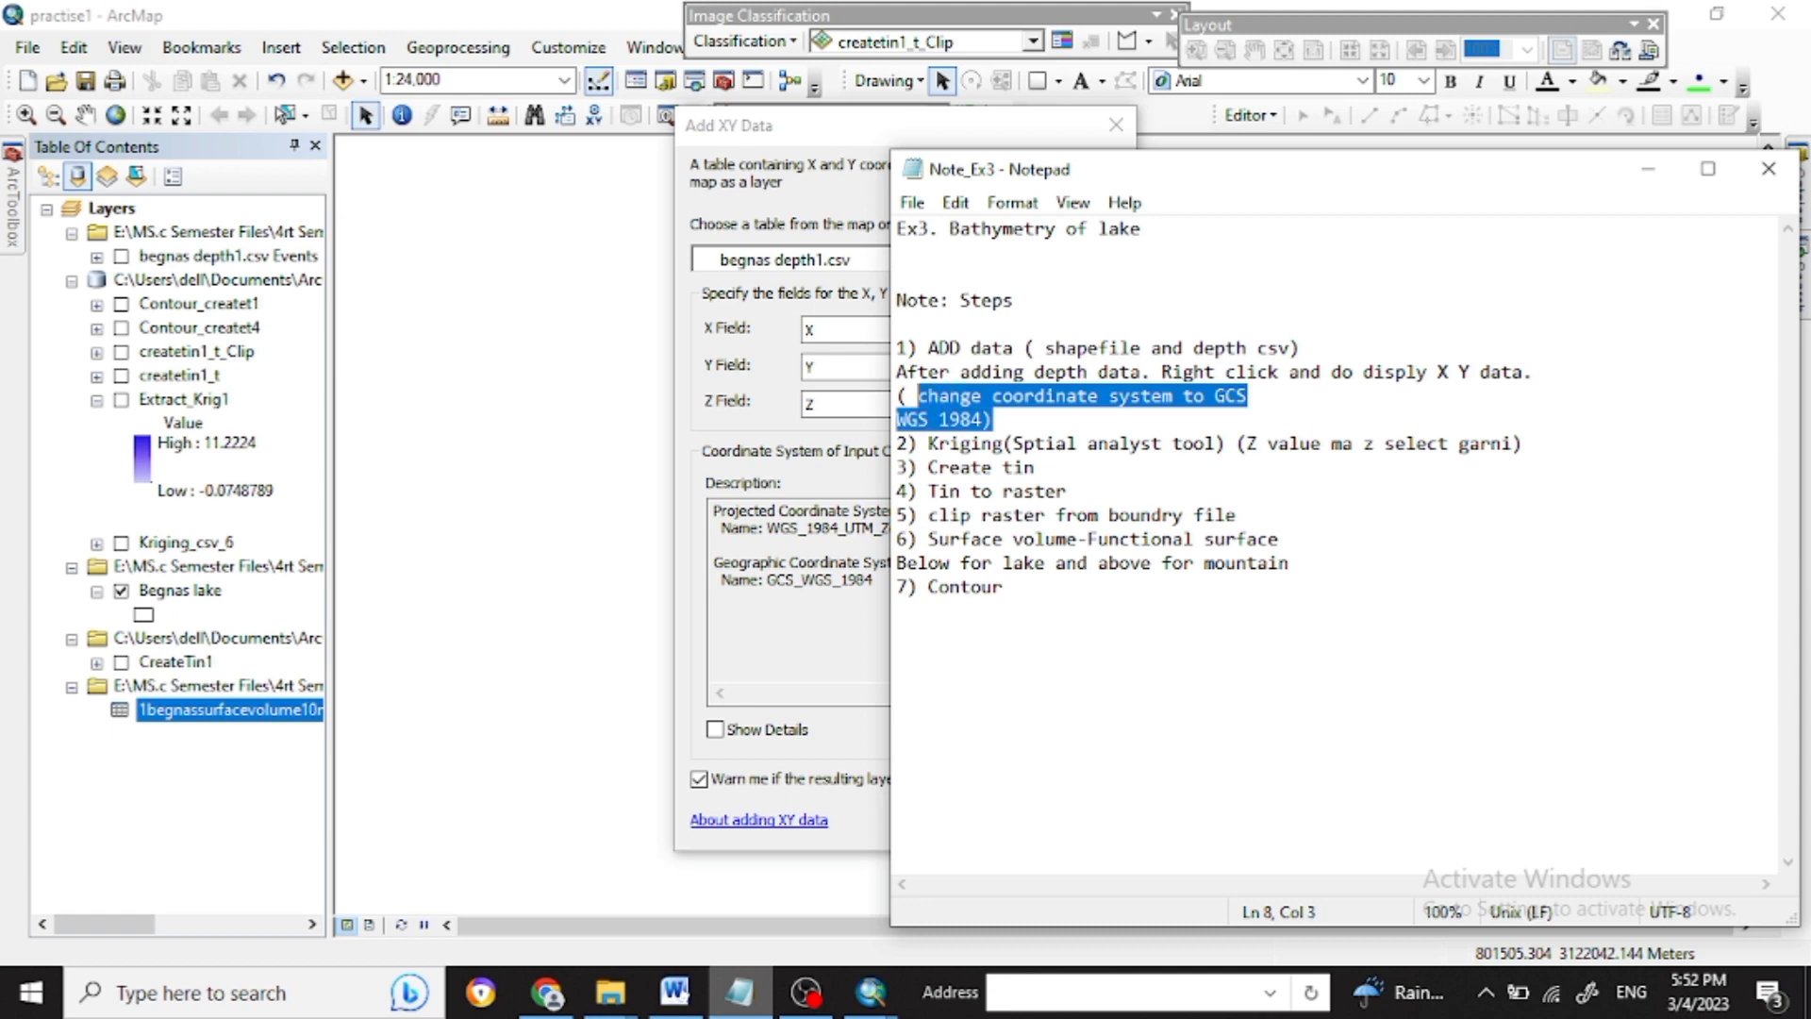
{"action": "key", "text": "alt+Tab"}
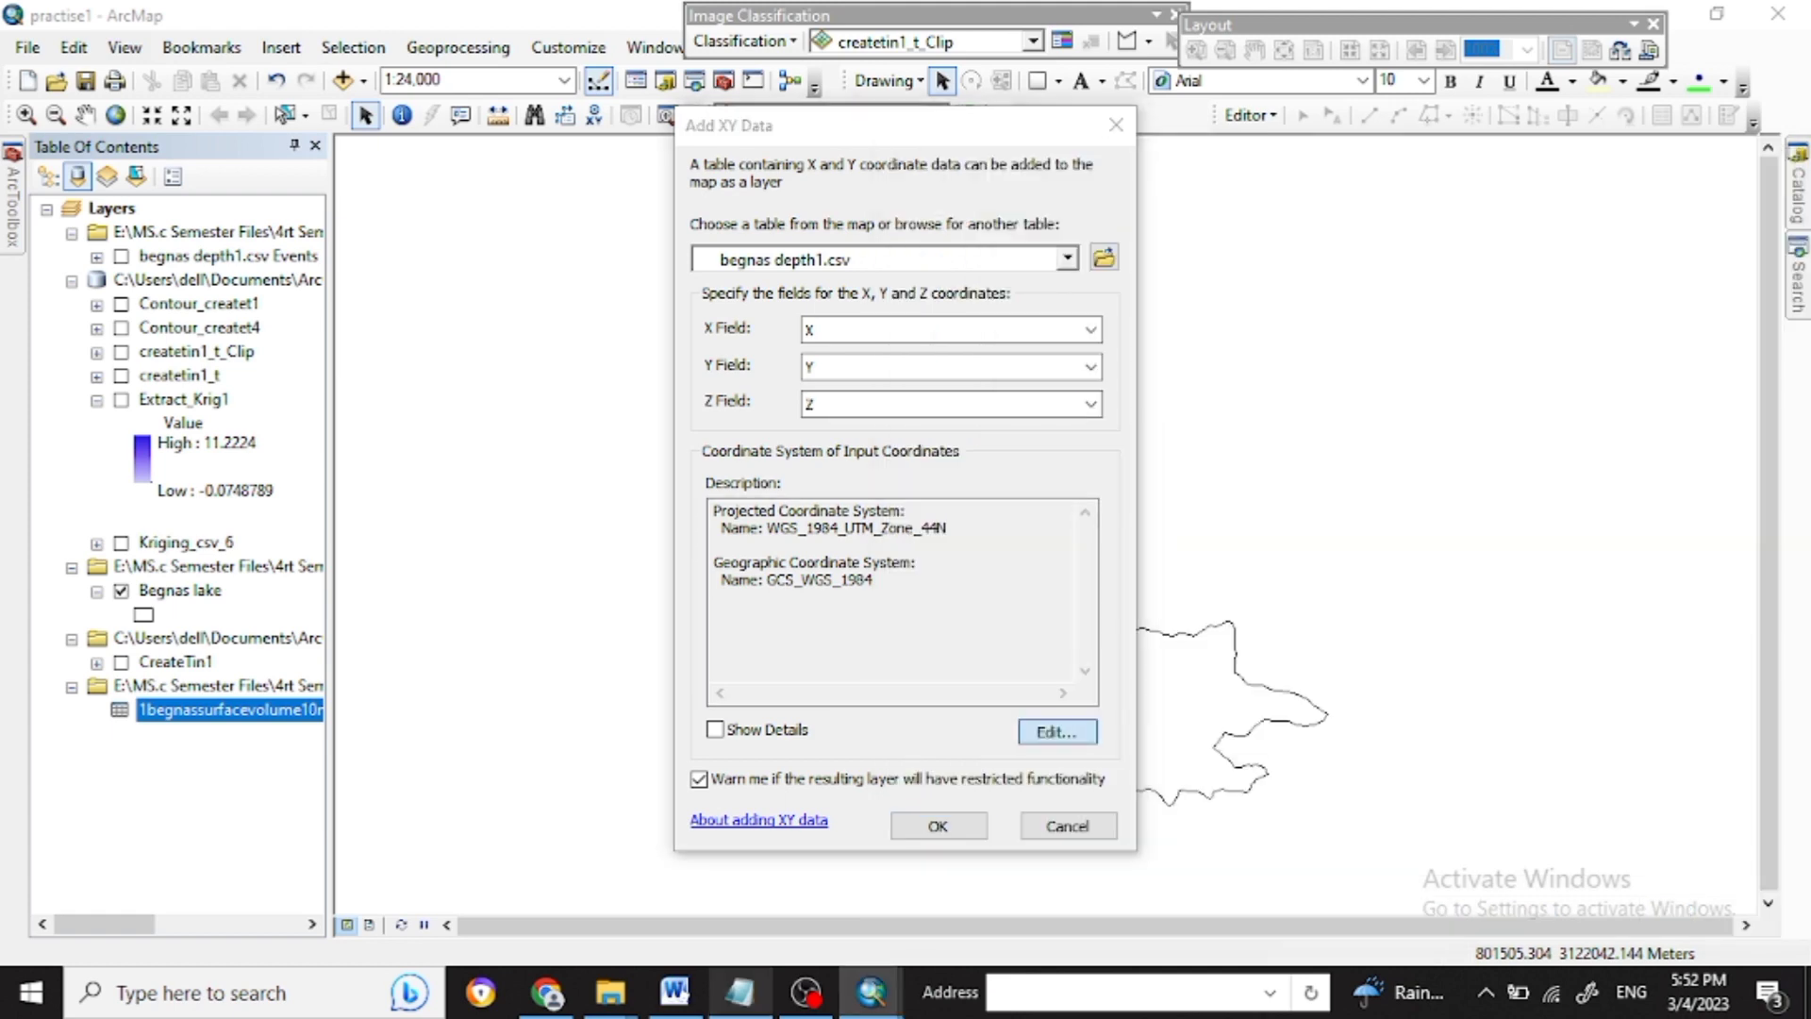
{"action": "left_click", "coordinate": [1056, 731]}
{"action": "scroll", "coordinate": [906, 363], "scroll_direction": "up", "scroll_amount": 15}
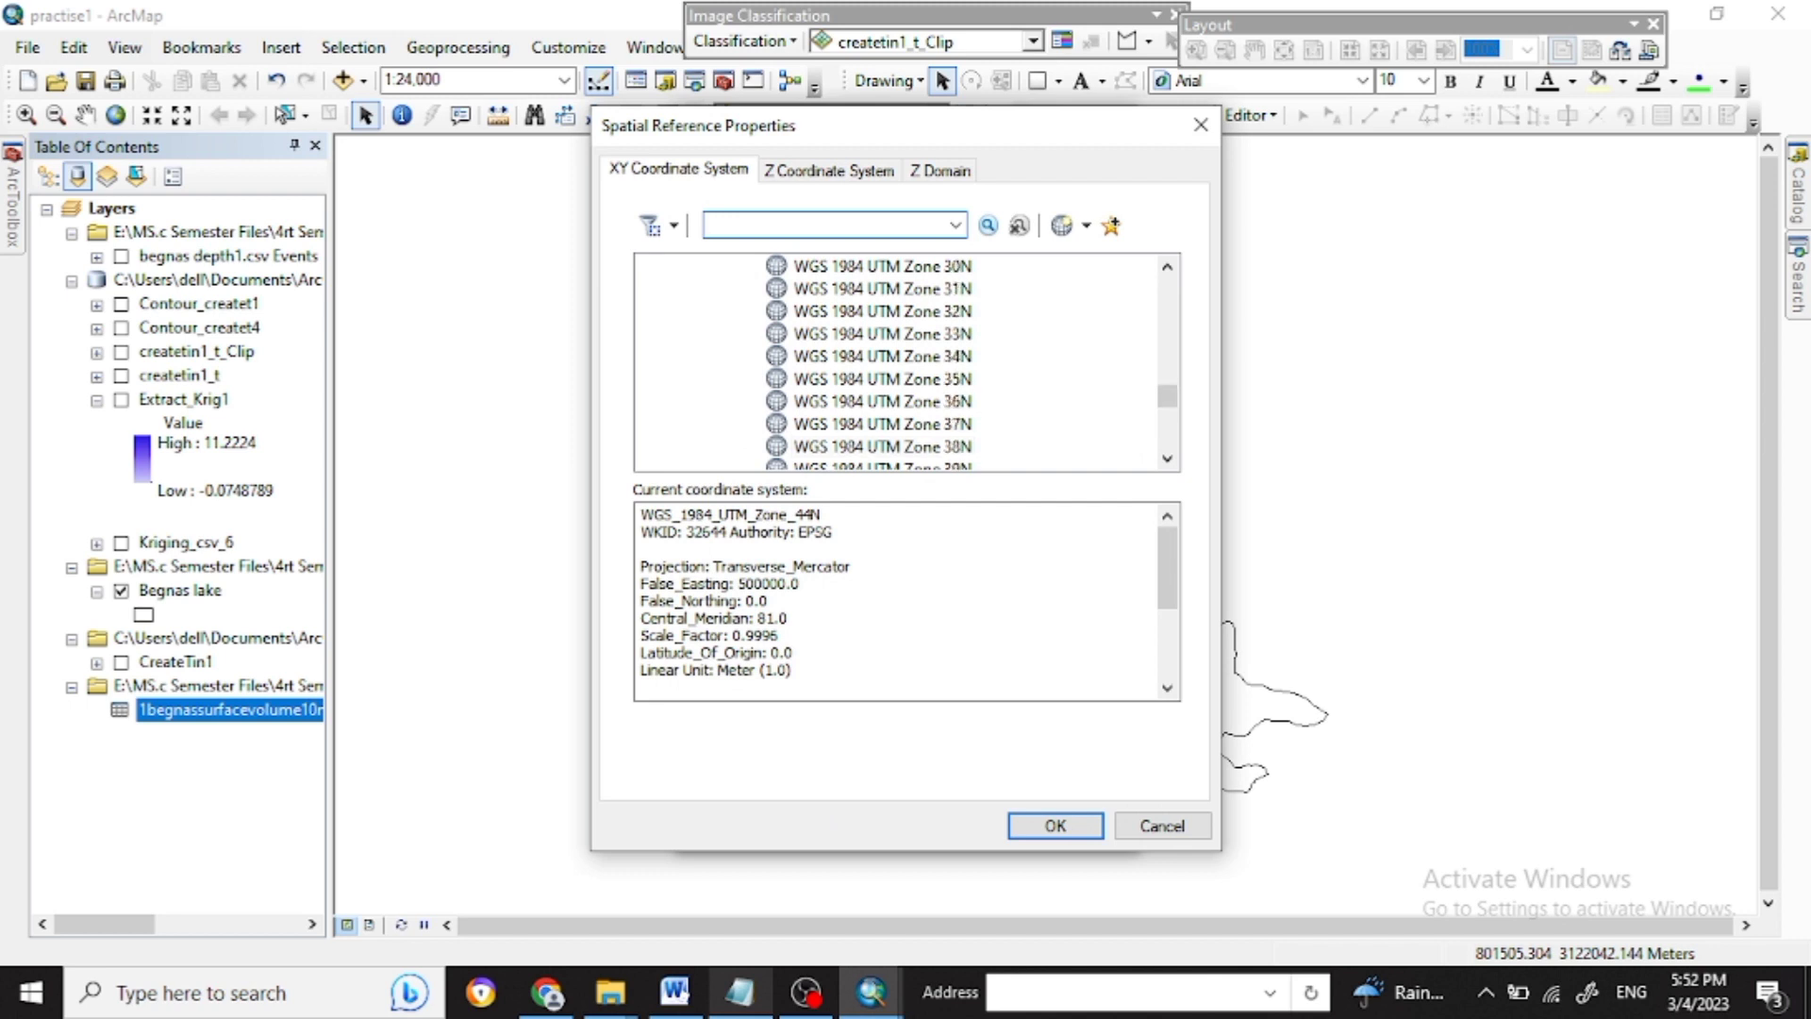
{"action": "scroll", "coordinate": [906, 364], "scroll_direction": "up", "scroll_amount": 2}
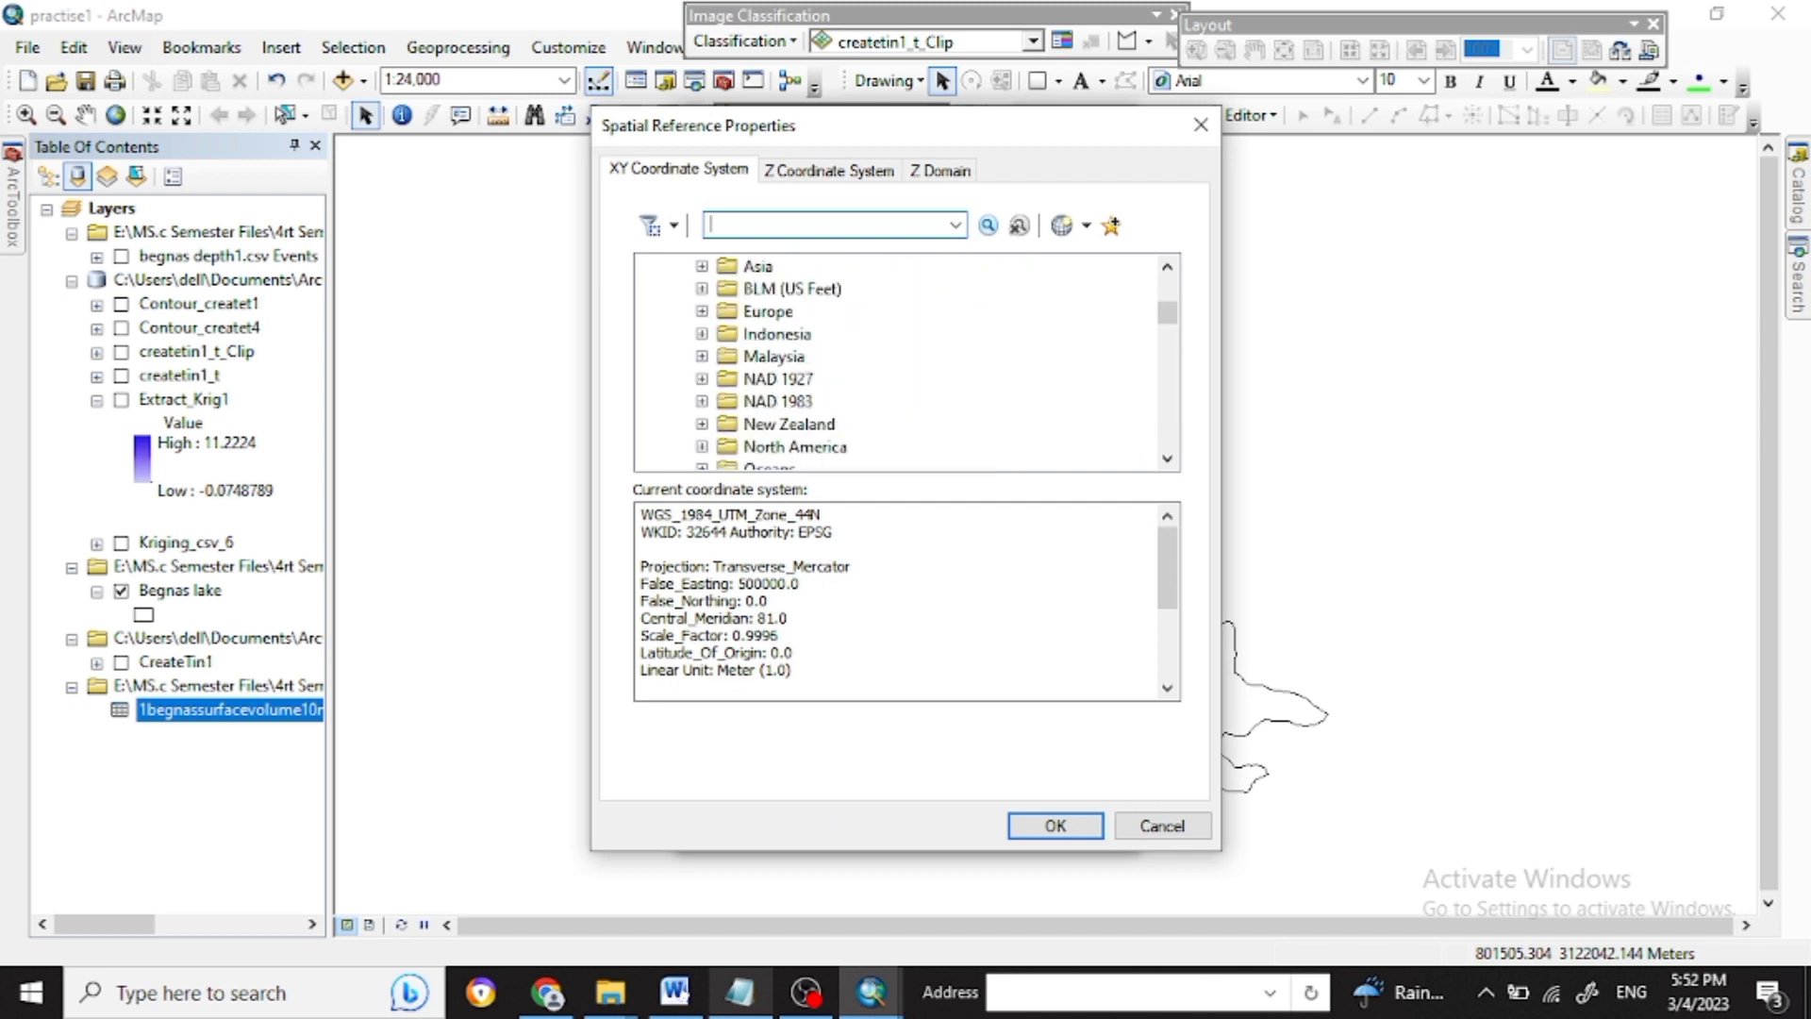
{"action": "scroll", "coordinate": [906, 363], "scroll_direction": "down", "scroll_amount": 2}
{"action": "scroll", "coordinate": [906, 363], "scroll_direction": "up", "scroll_amount": 4}
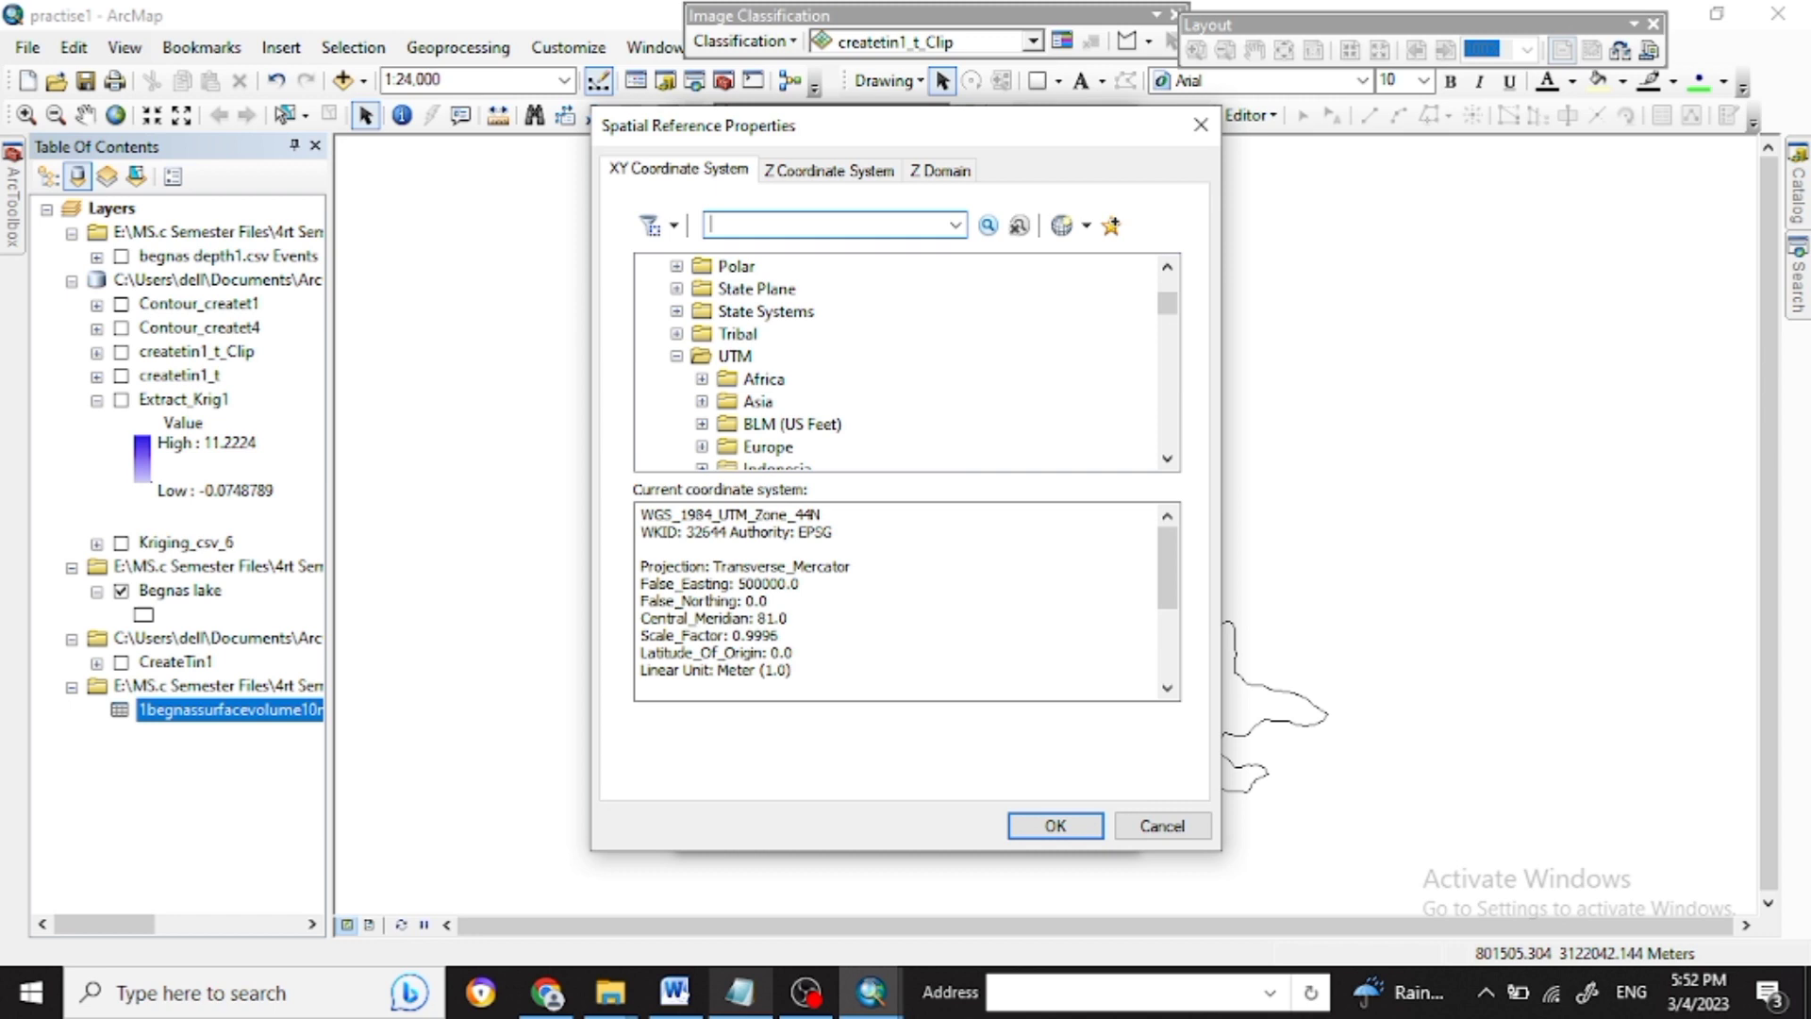
{"action": "scroll", "coordinate": [906, 363], "scroll_direction": "down", "scroll_amount": 2}
{"action": "scroll", "coordinate": [906, 363], "scroll_direction": "up", "scroll_amount": 5}
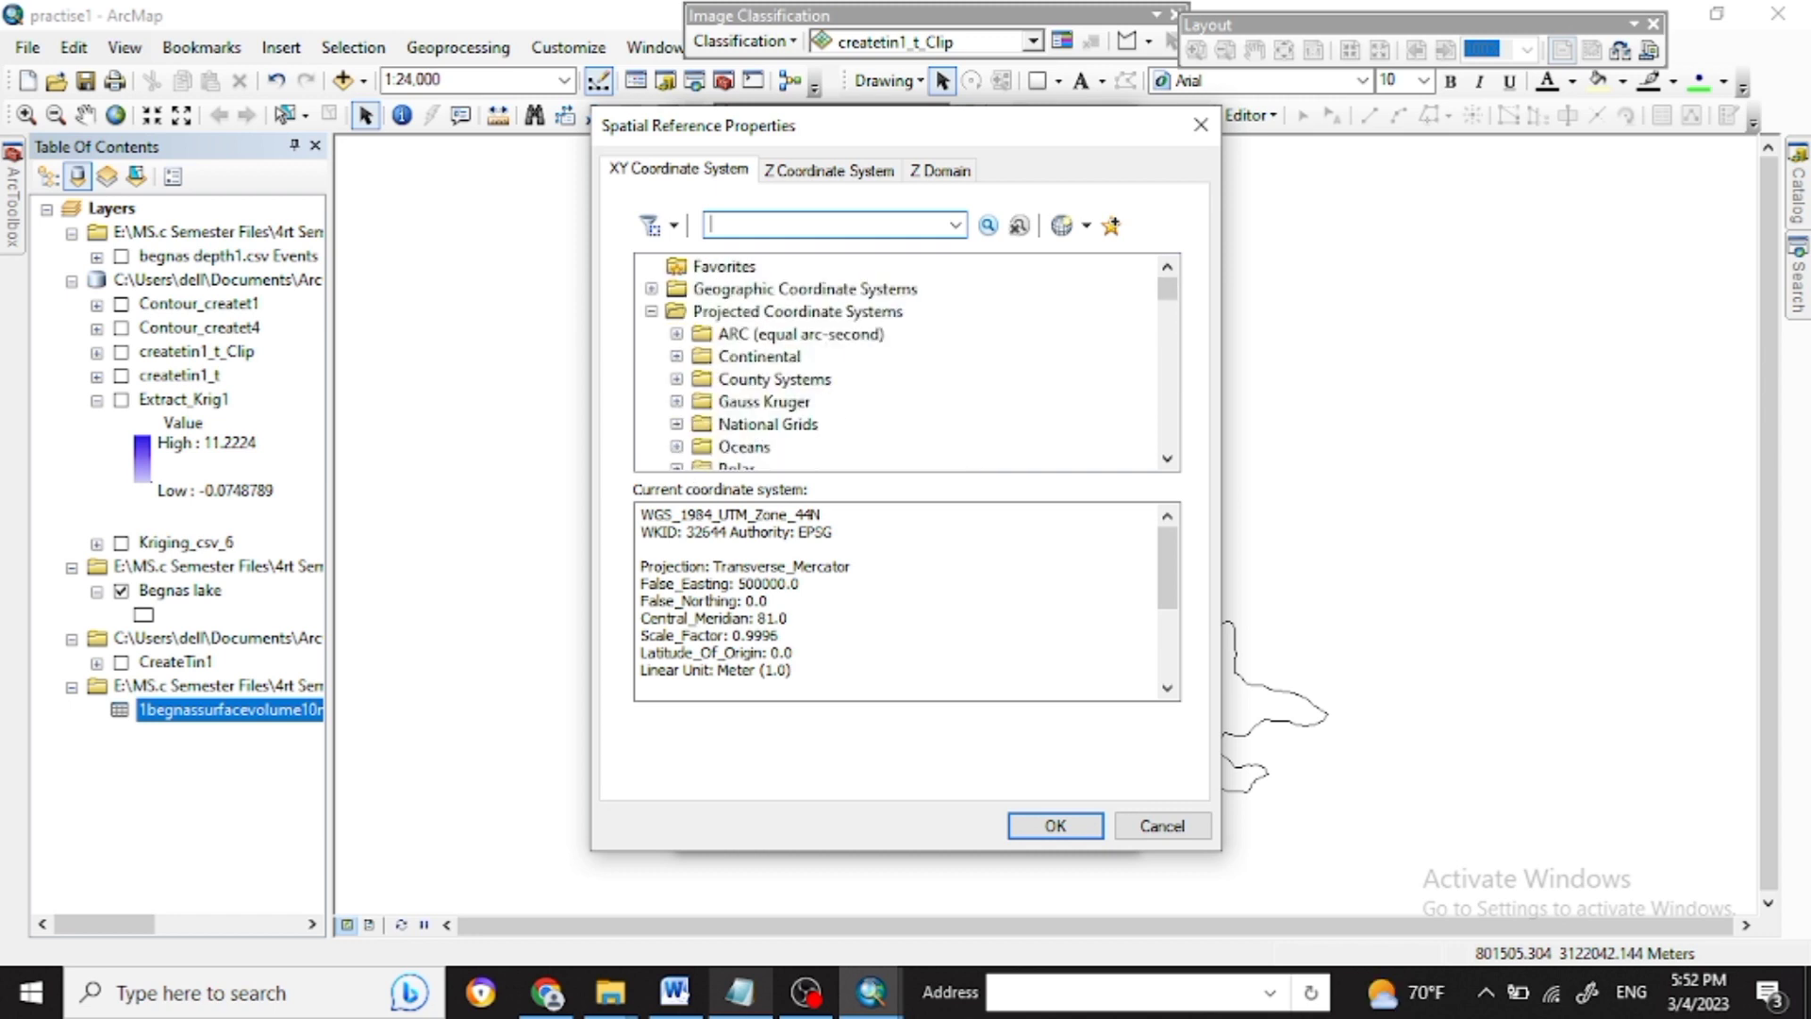
{"action": "left_click", "coordinate": [652, 289]}
{"action": "scroll", "coordinate": [905, 363], "scroll_direction": "down", "scroll_amount": 4}
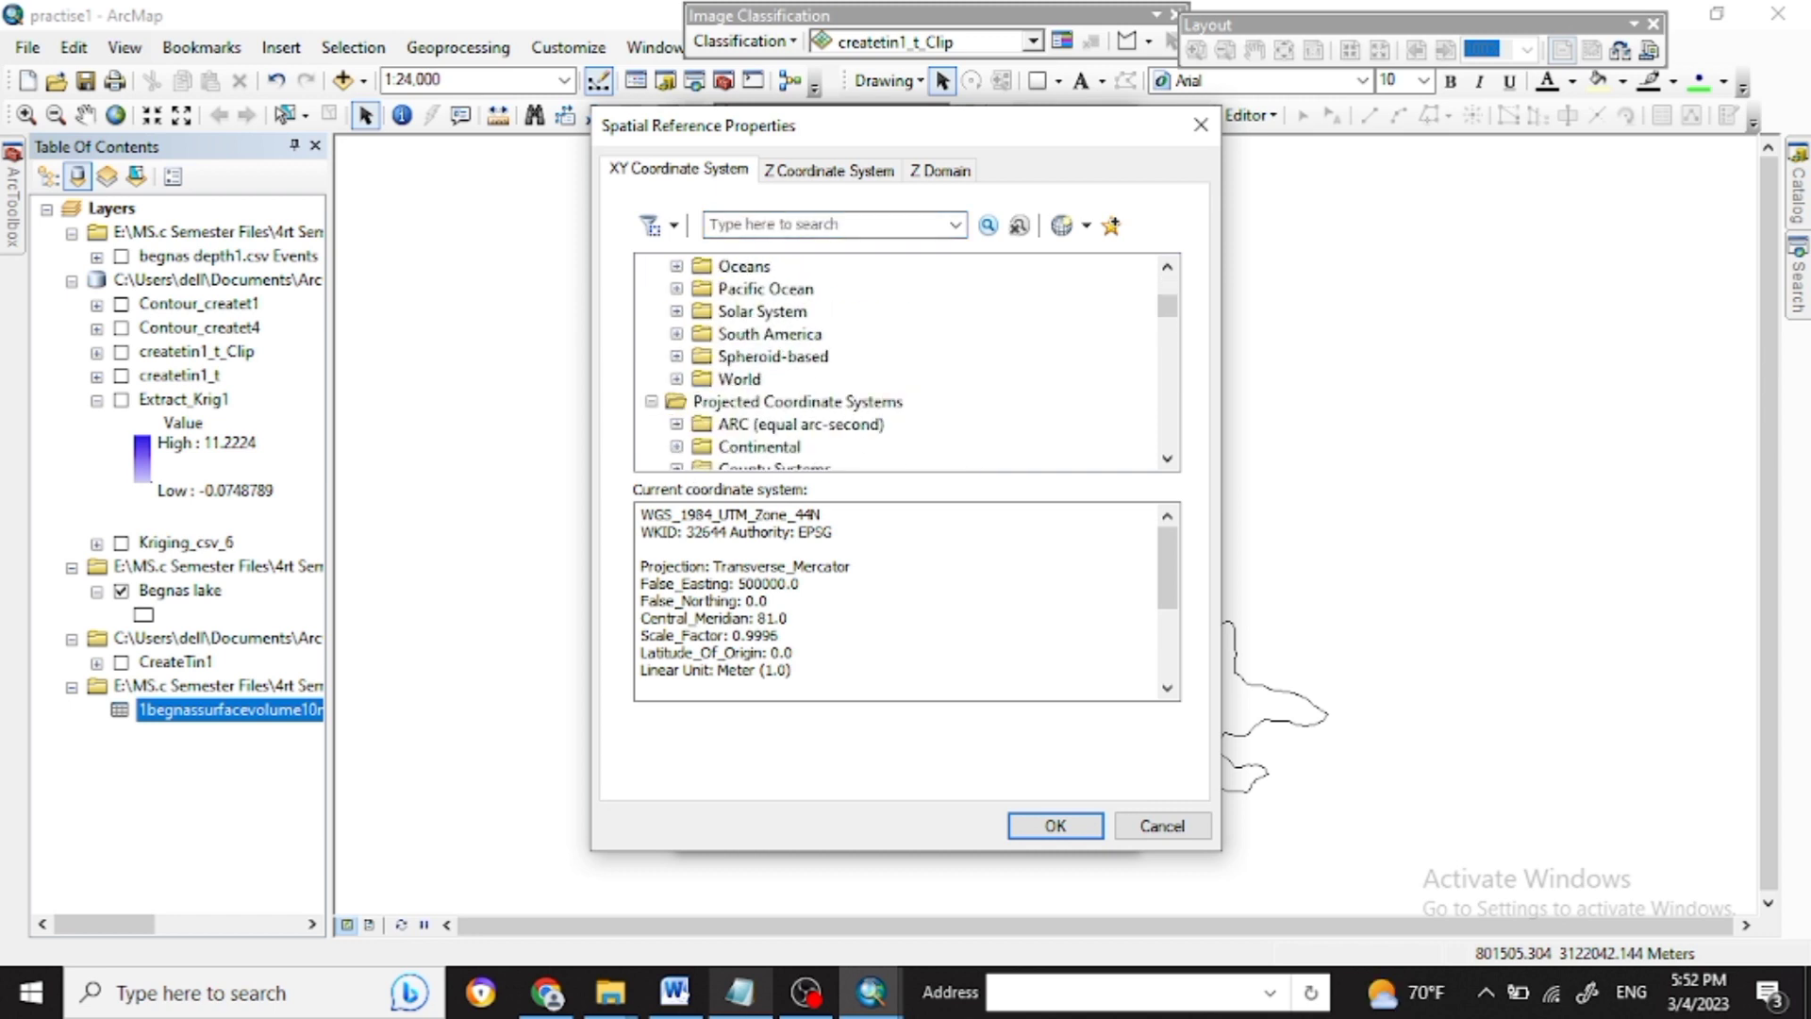
{"action": "left_click", "coordinate": [677, 379]}
{"action": "scroll", "coordinate": [906, 363], "scroll_direction": "down", "scroll_amount": 8}
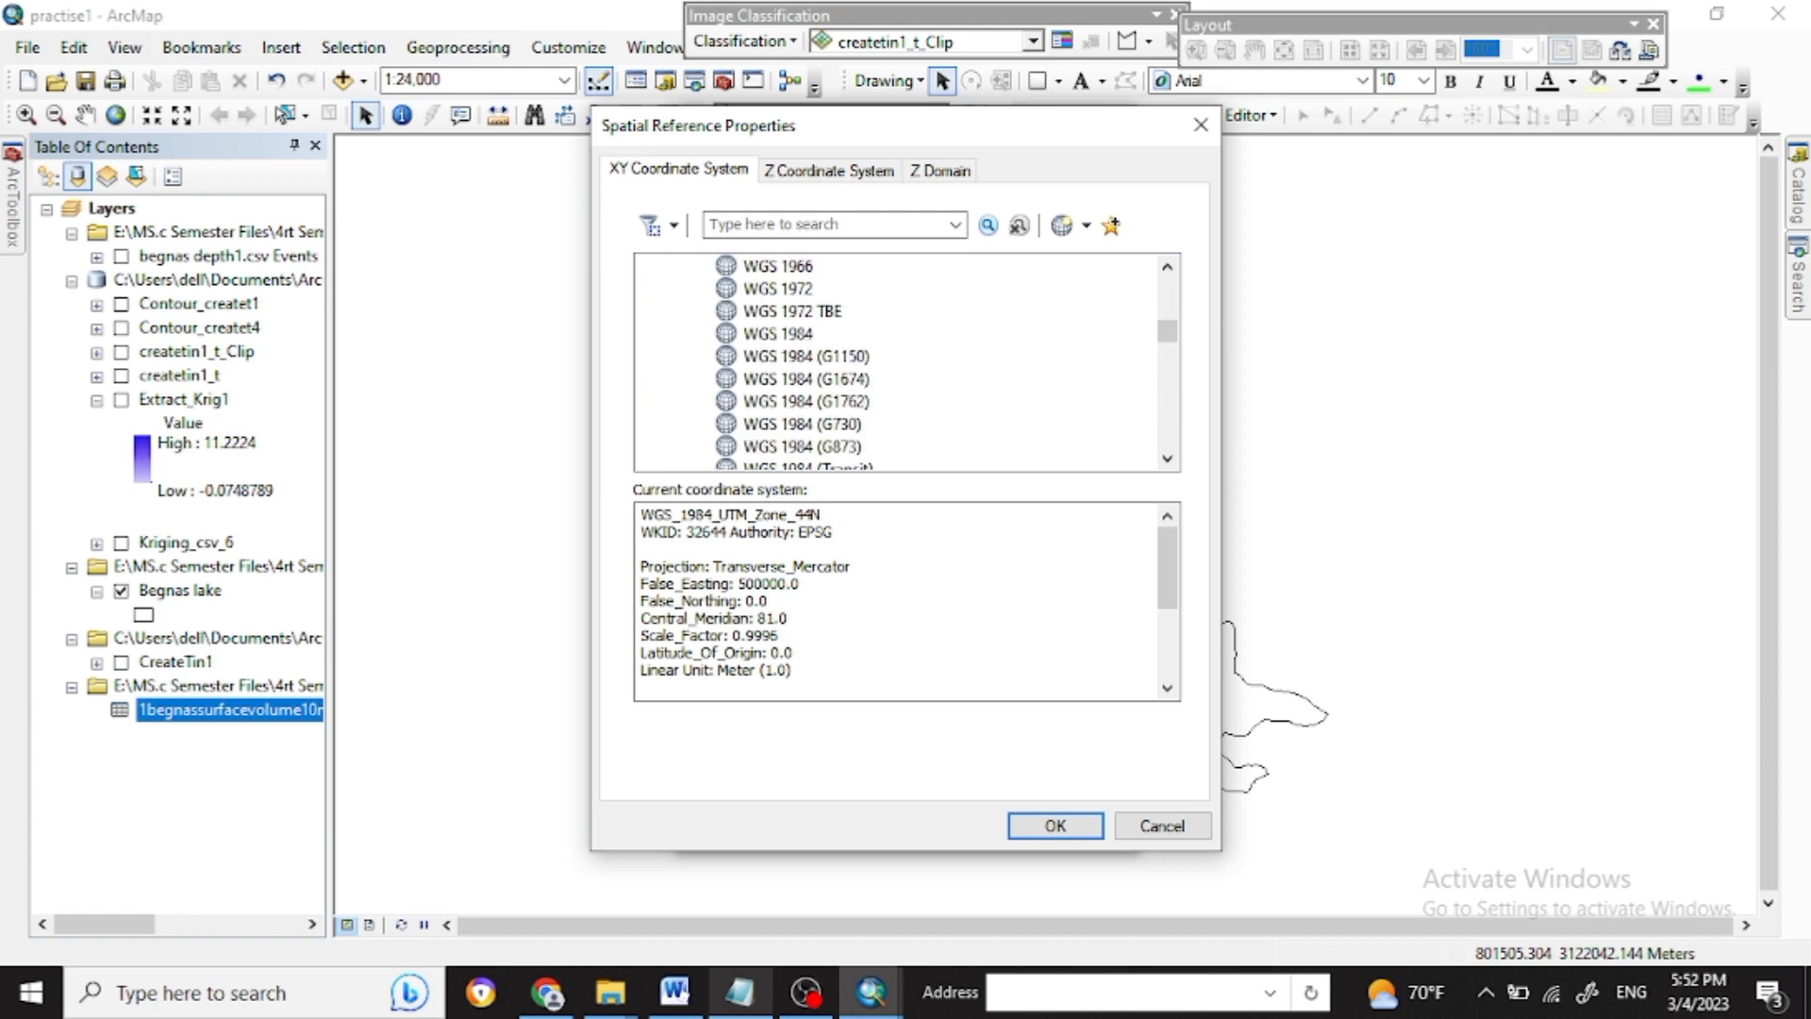
{"action": "left_click", "coordinate": [778, 334]}
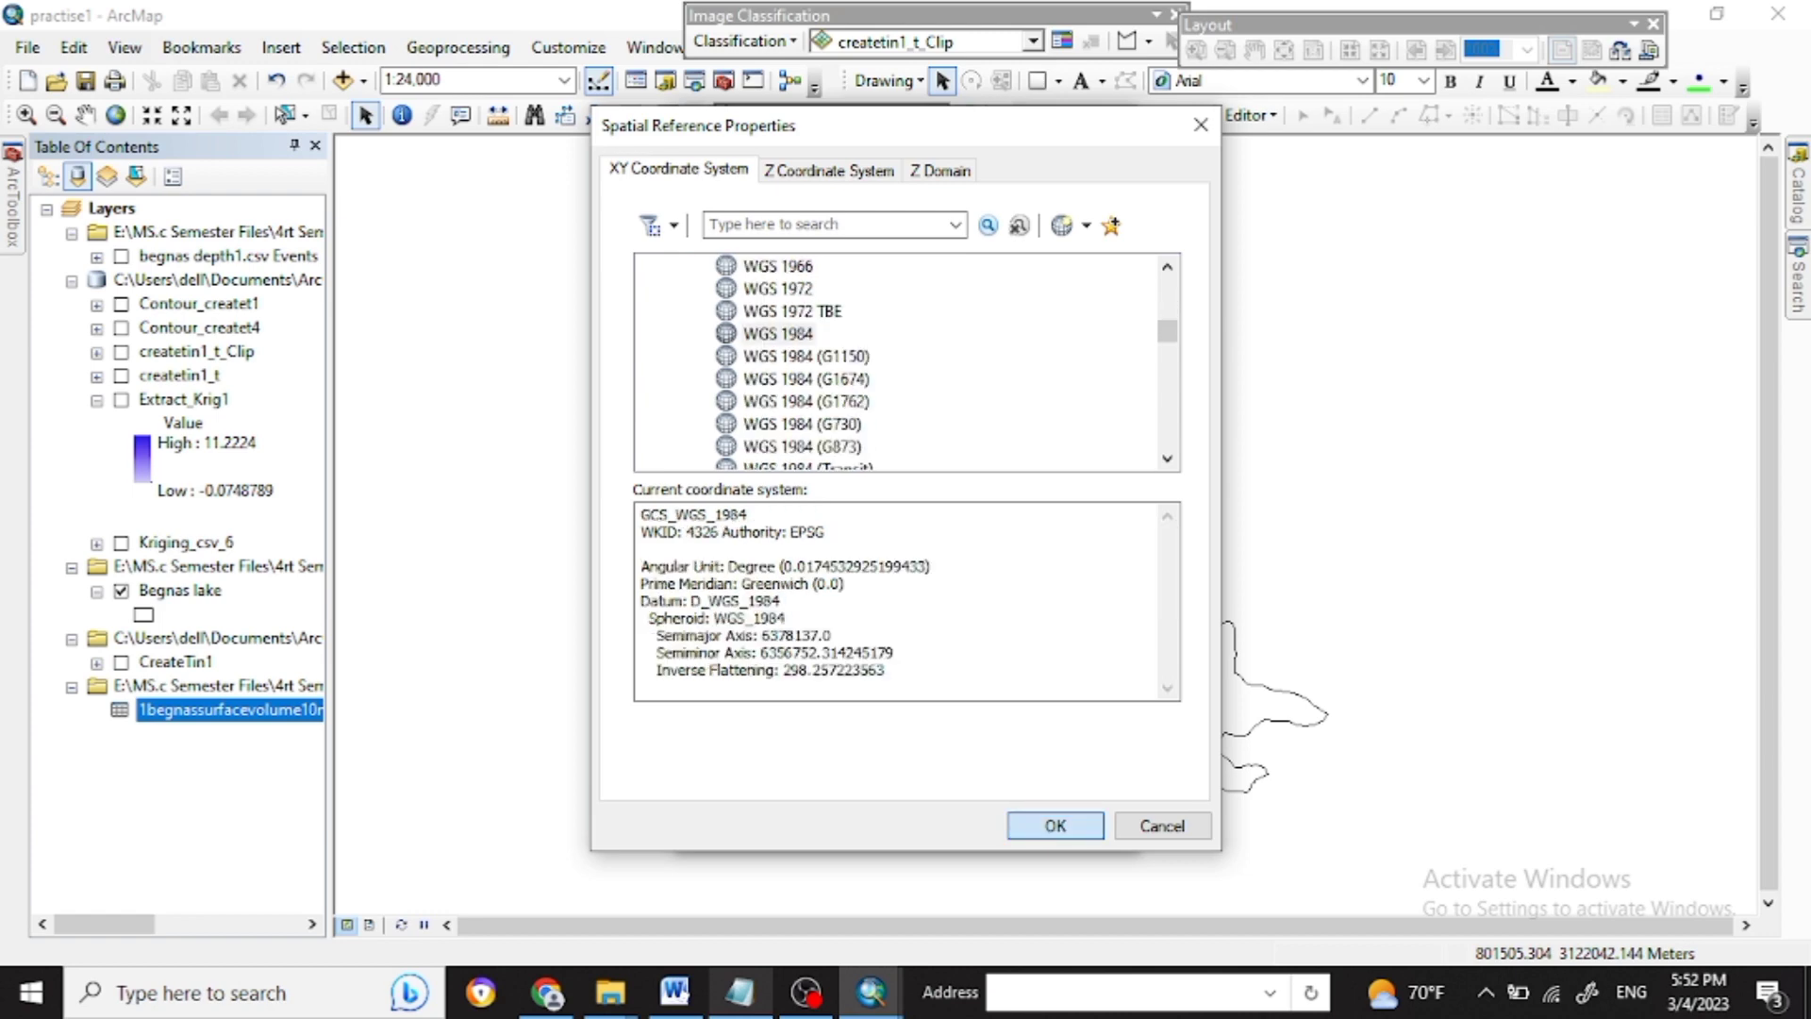
{"action": "key", "text": "Return"}
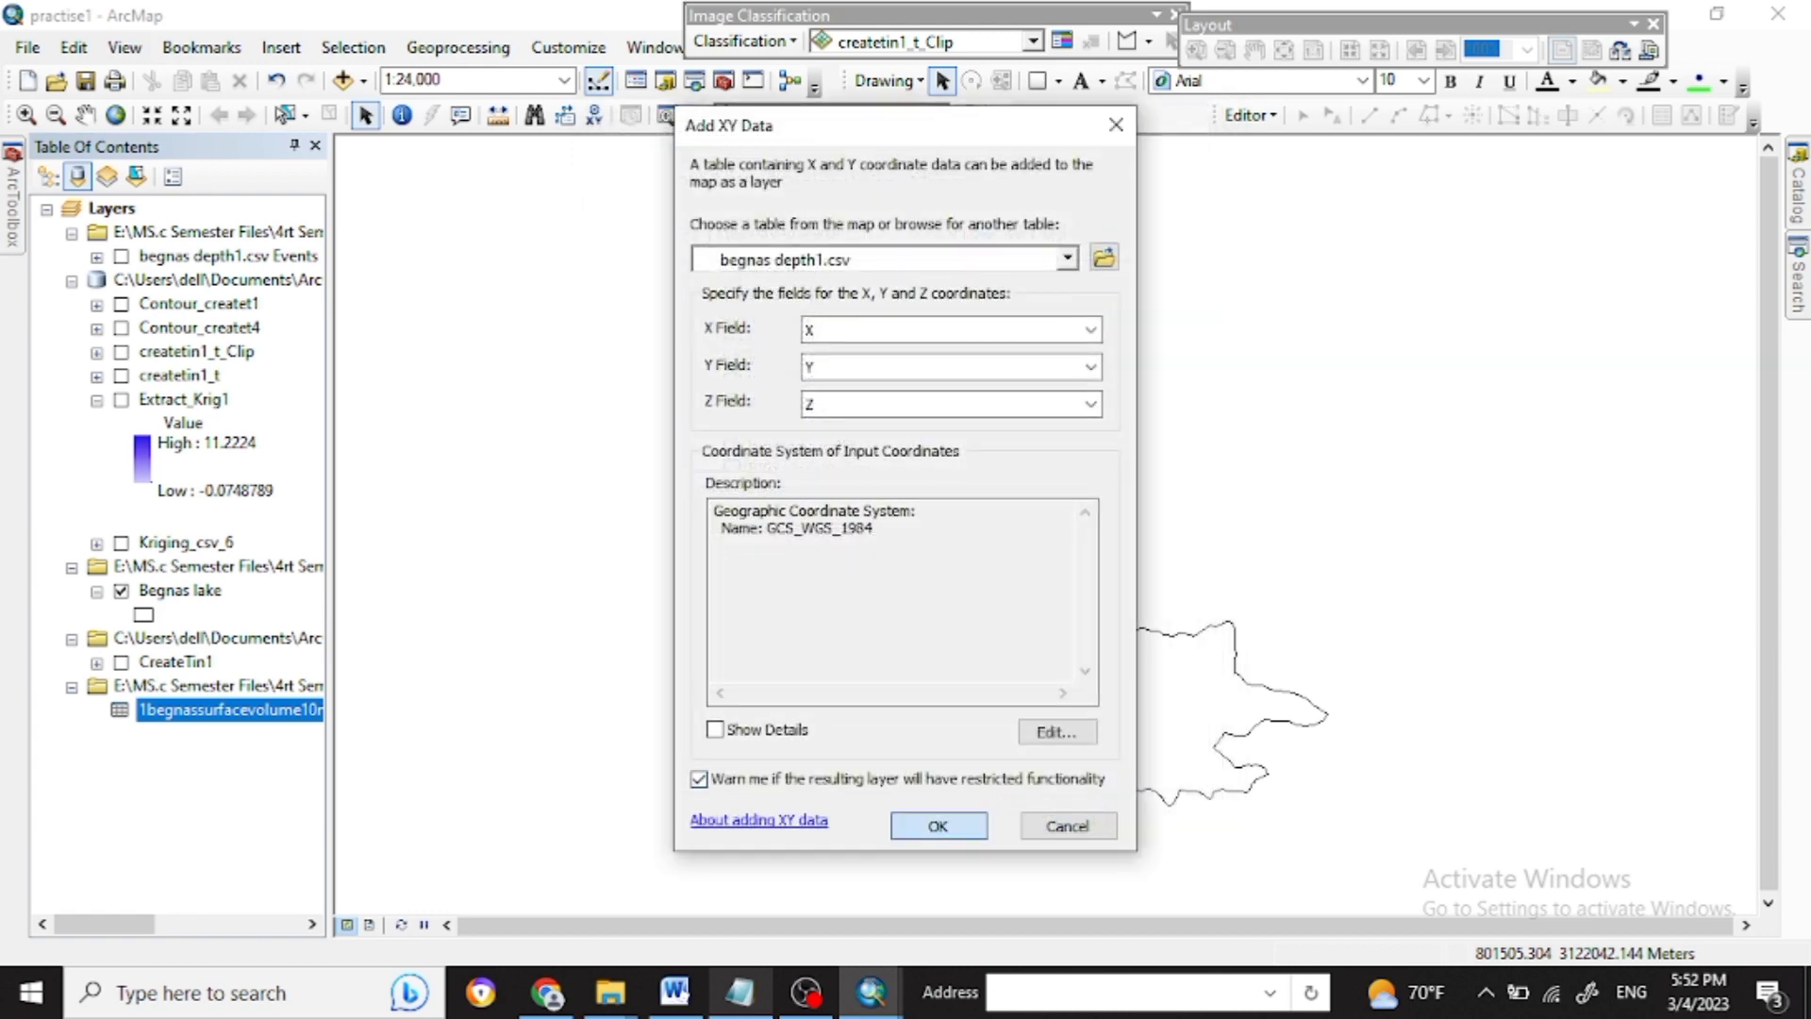
Add the depth points to the map as a layer and set their marker symbol size to 5.
{"action": "left_click", "coordinate": [938, 826]}
{"action": "left_click", "coordinate": [1010, 639]}
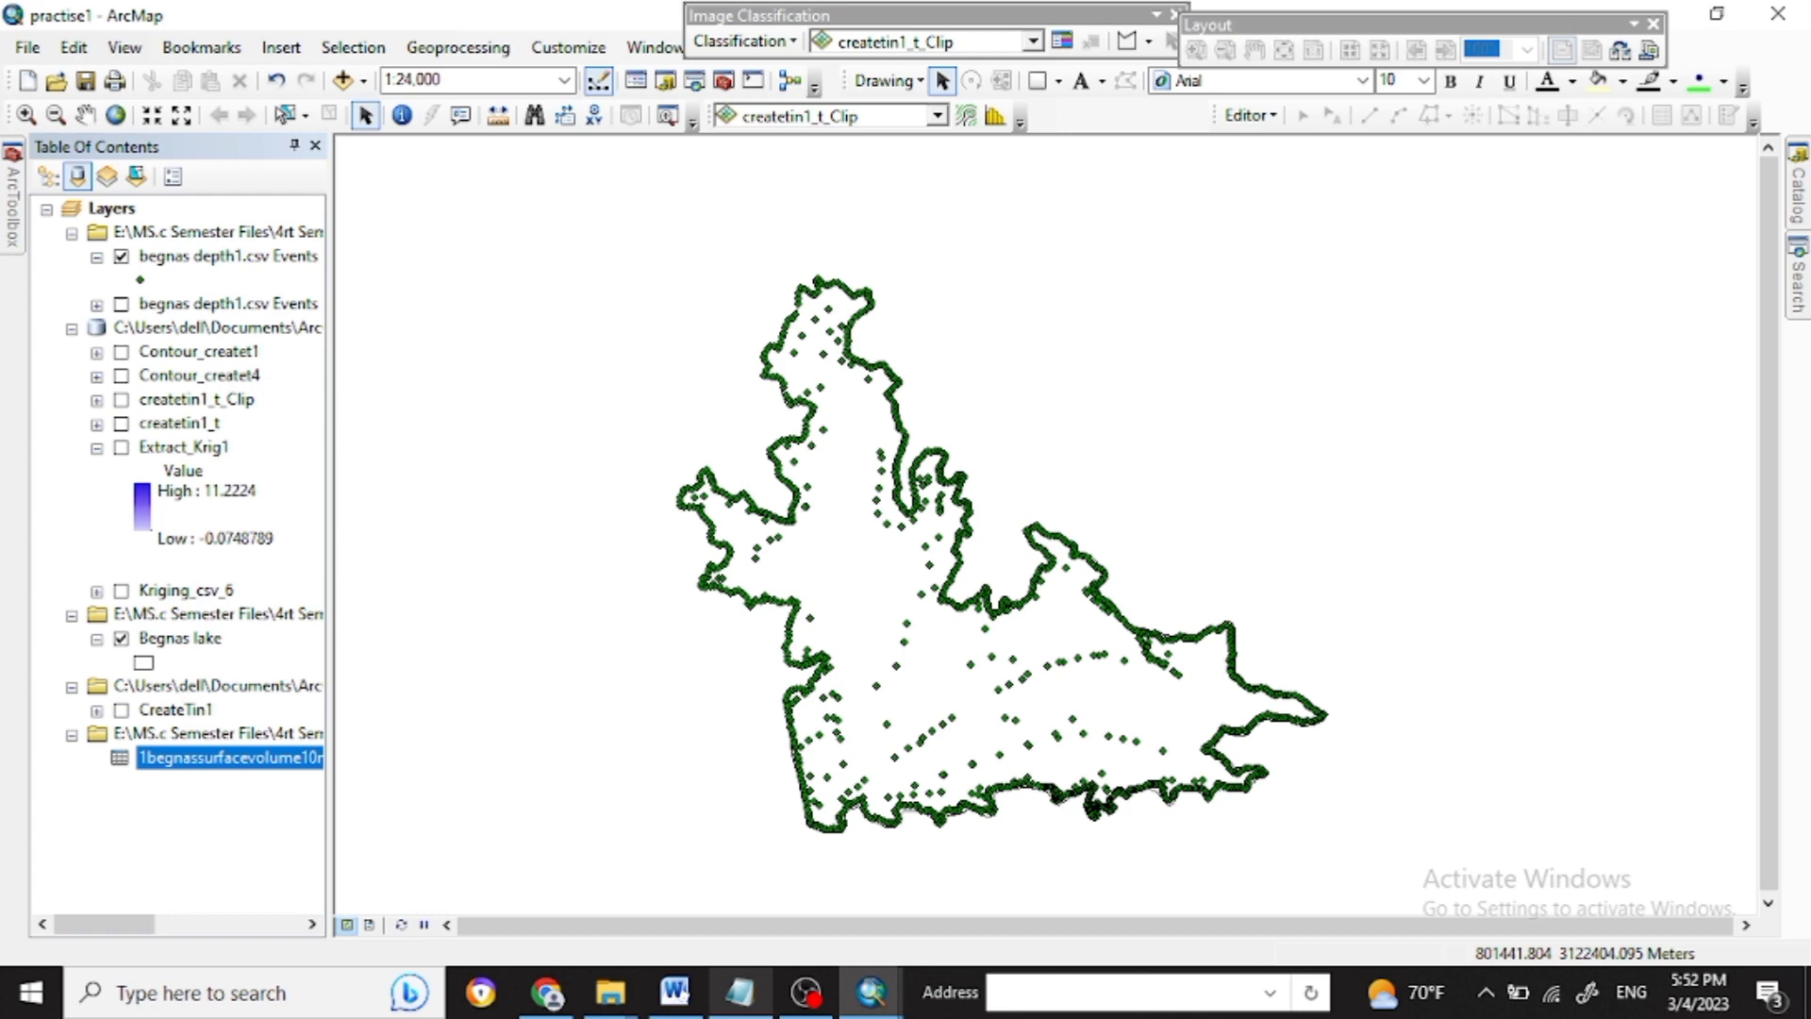
{"action": "left_click", "coordinate": [141, 280]}
{"action": "left_click", "coordinate": [645, 364]}
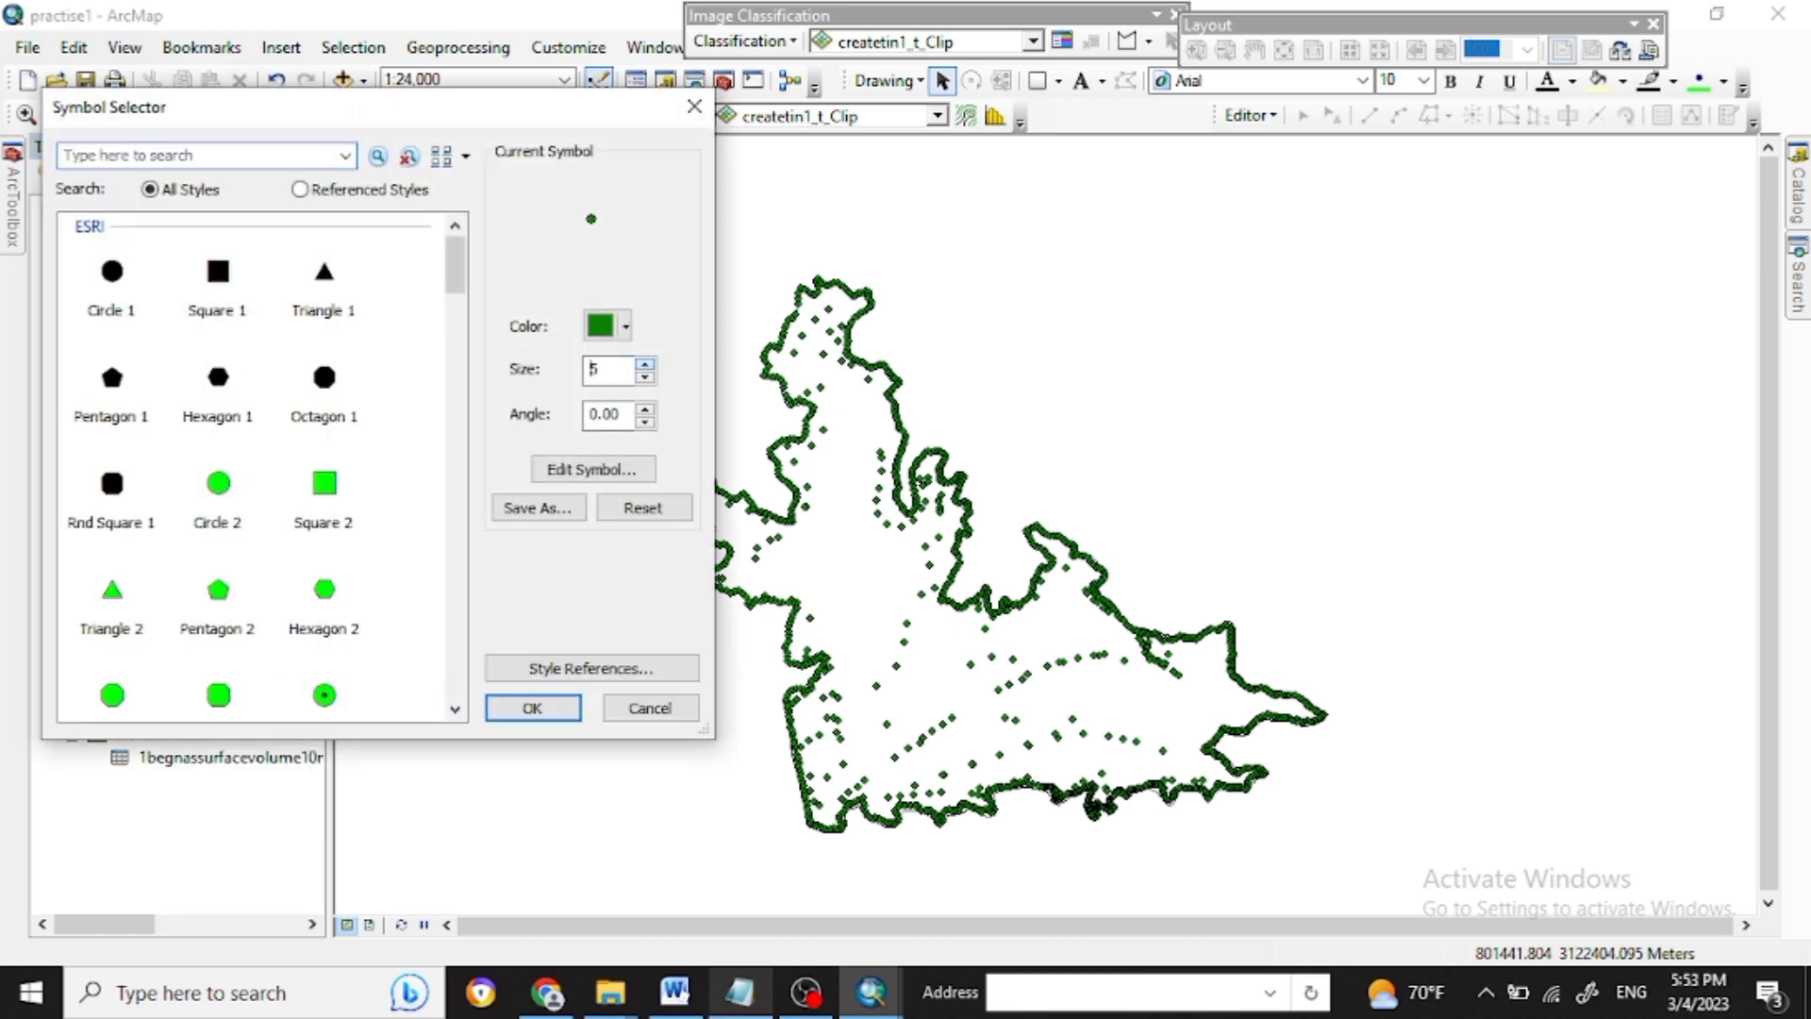
{"action": "left_click", "coordinate": [533, 708]}
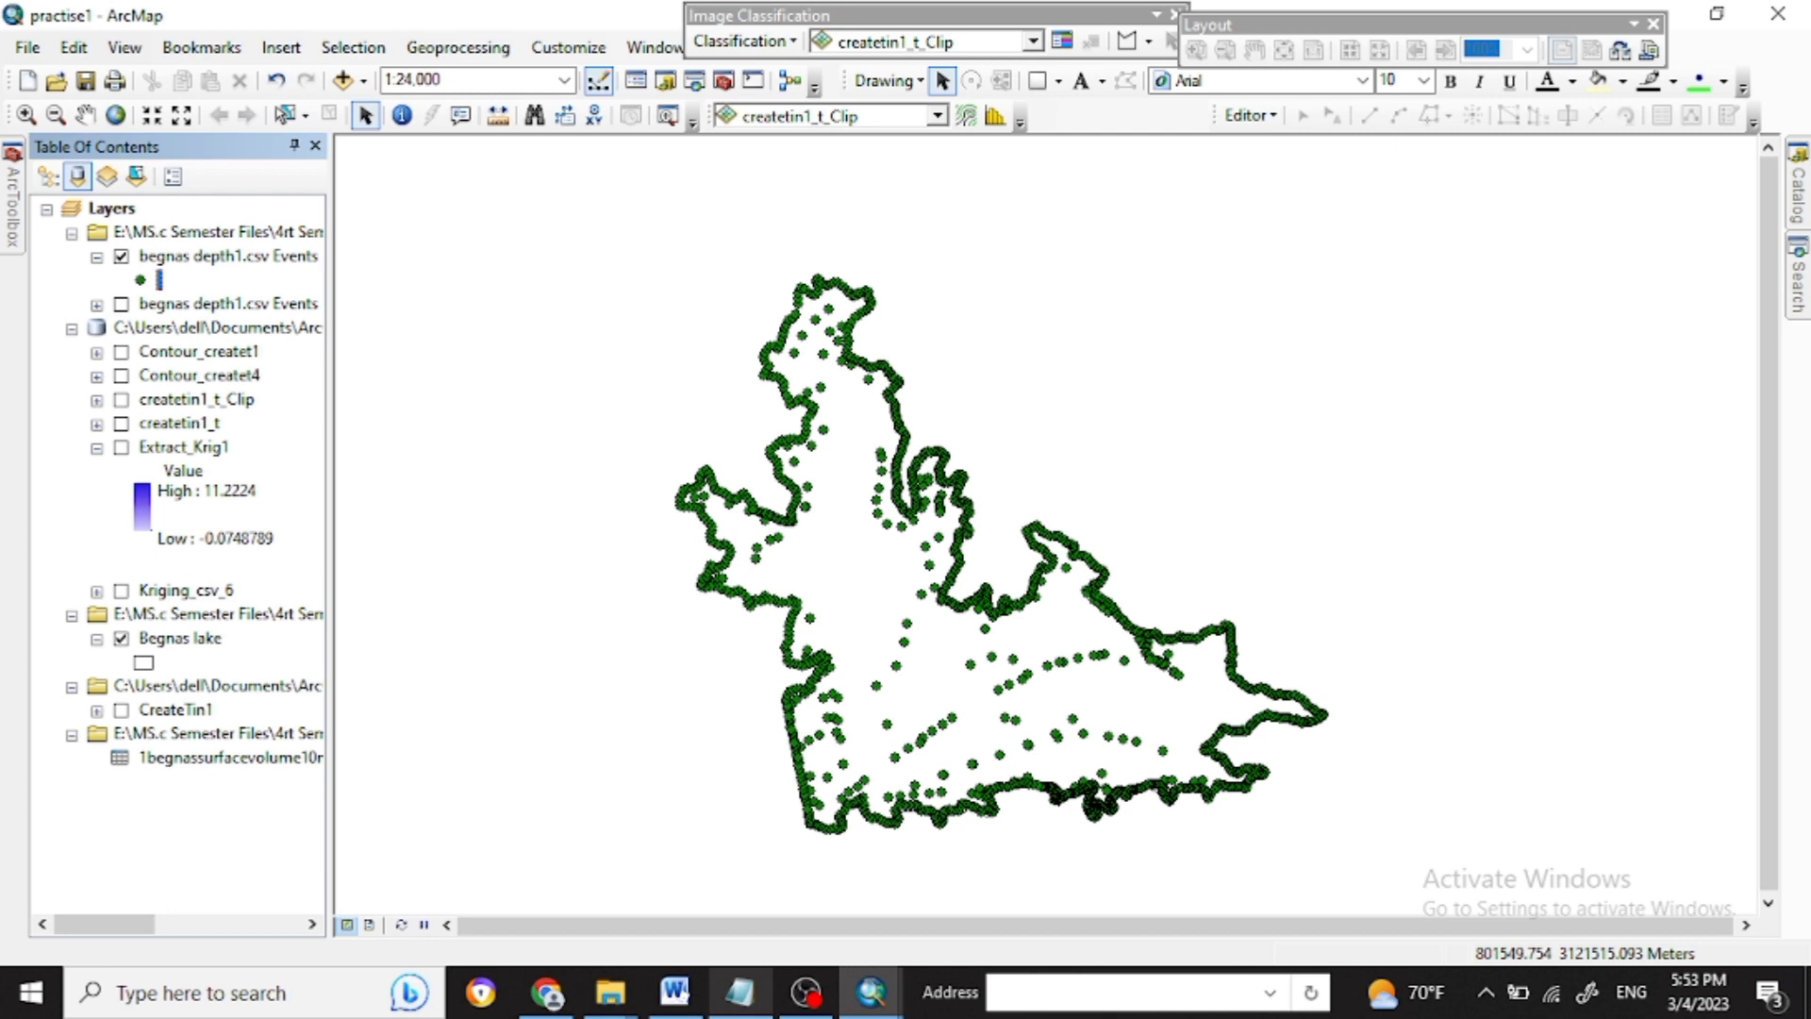
Check the kriging item in the Notepad notes, and search ArcMap for "kriging" to open the Kriging tool.
{"action": "key", "text": "alt+Tab"}
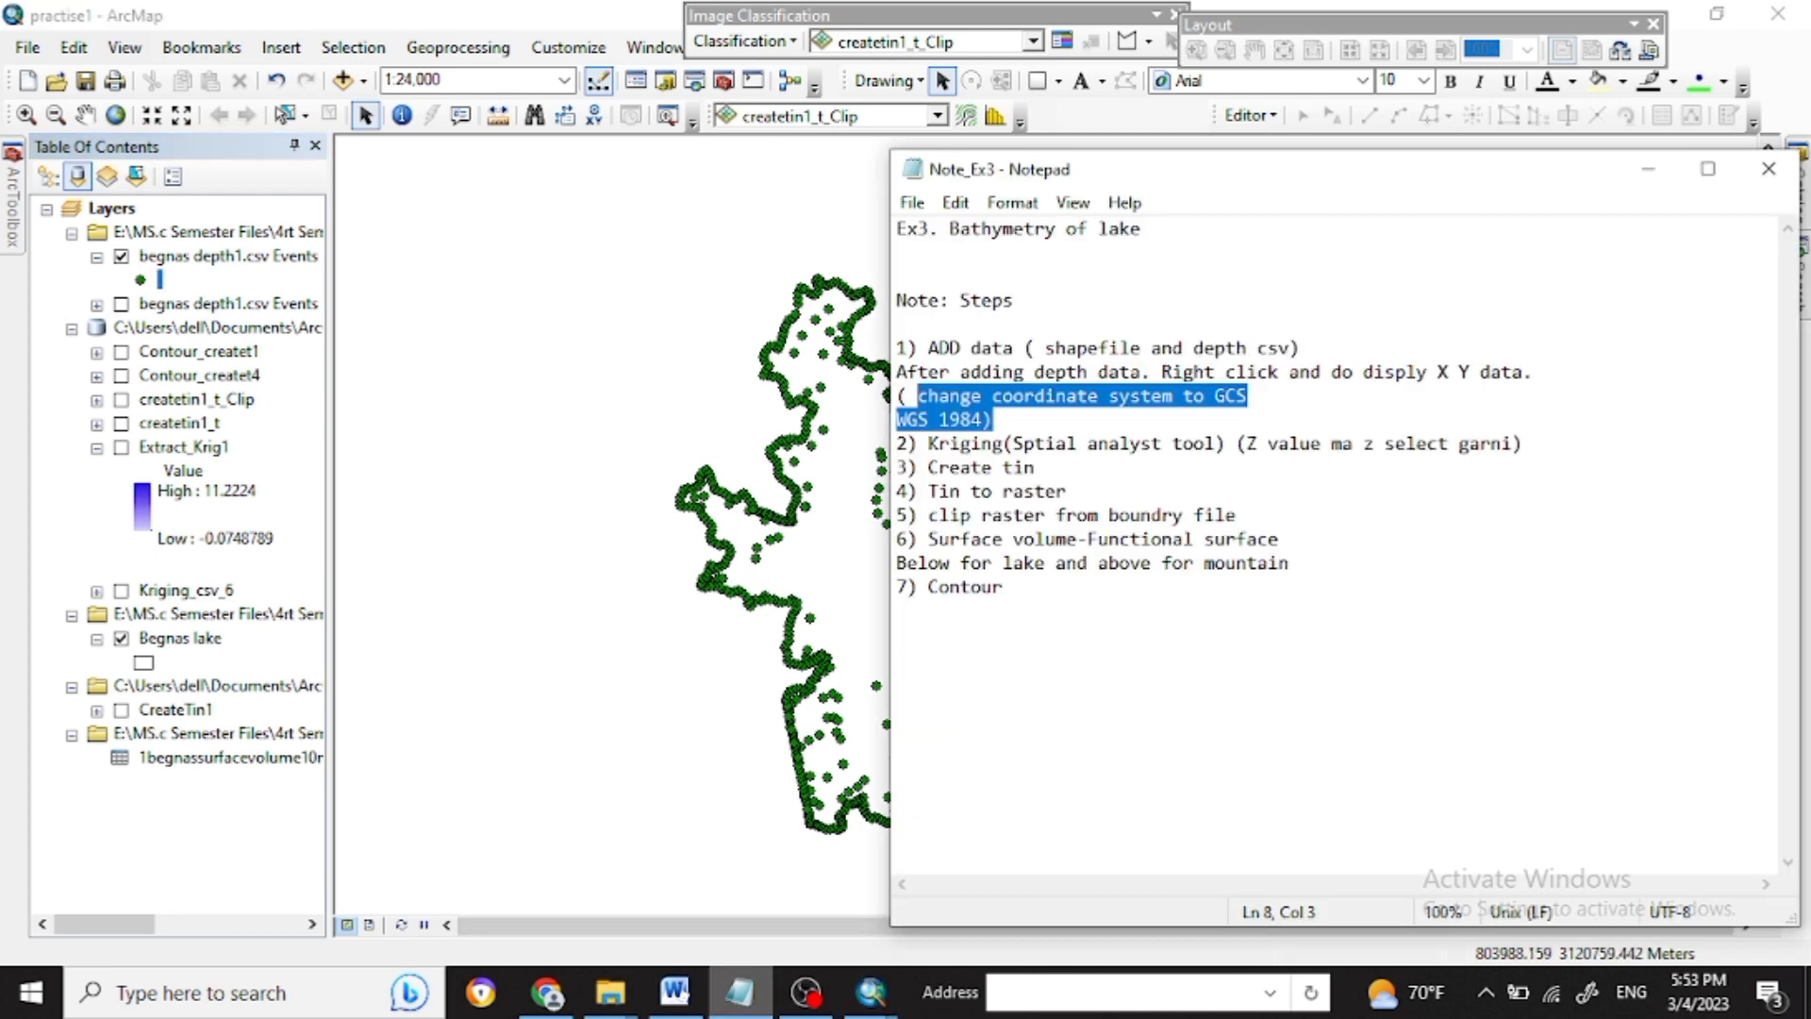
{"action": "left_click_drag", "start_coordinate": [1044, 444], "coordinate": [1523, 443]}
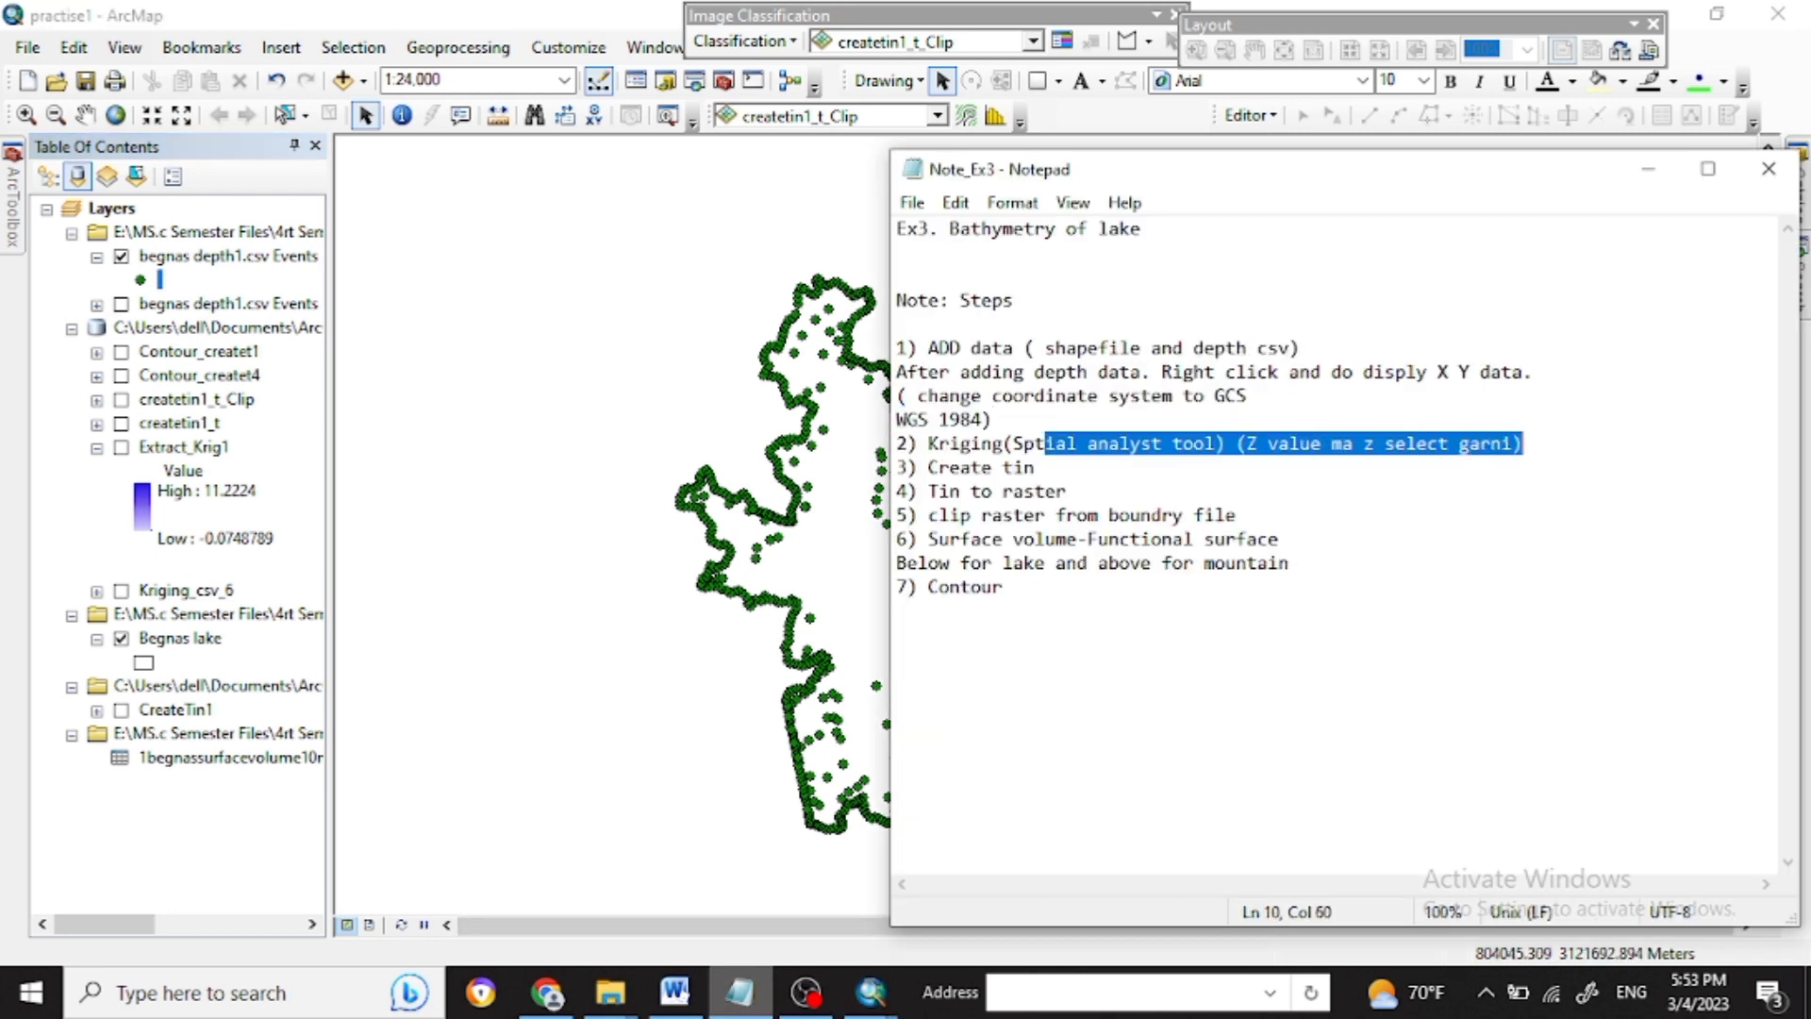
{"action": "left_click", "coordinate": [1524, 443]}
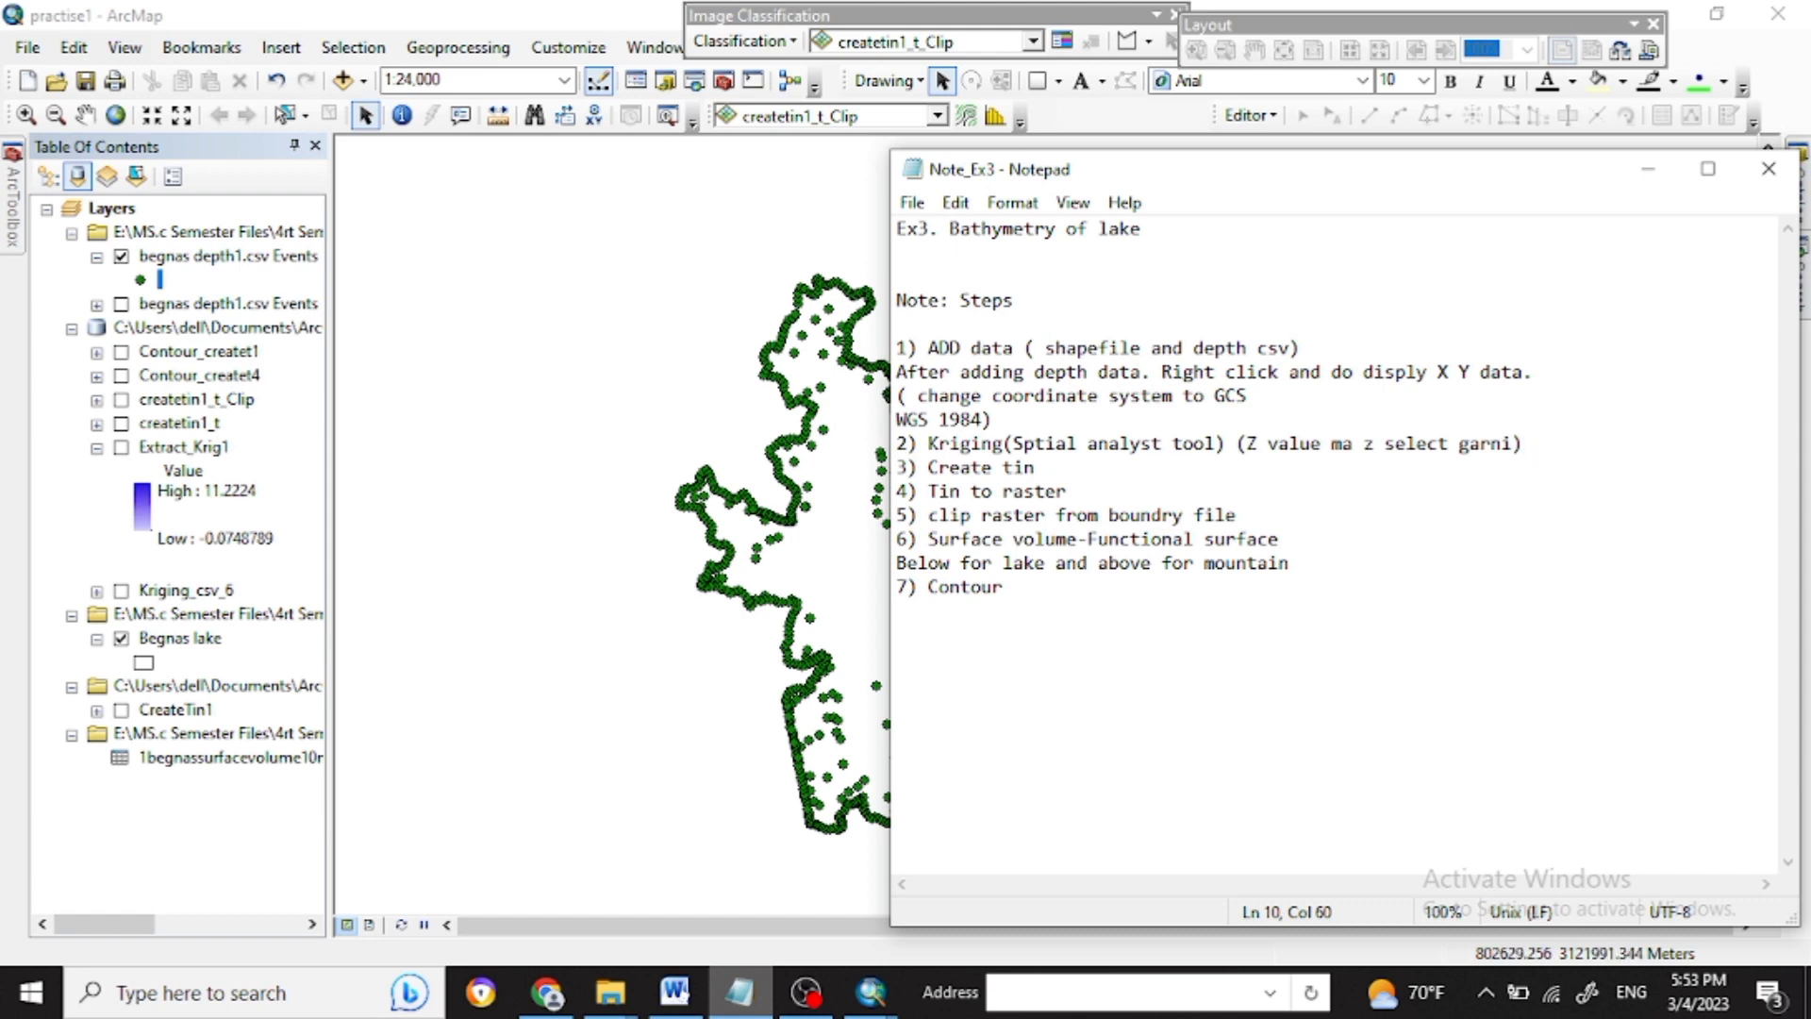
{"action": "left_click", "coordinate": [1648, 170]}
{"action": "left_click", "coordinate": [1796, 286]}
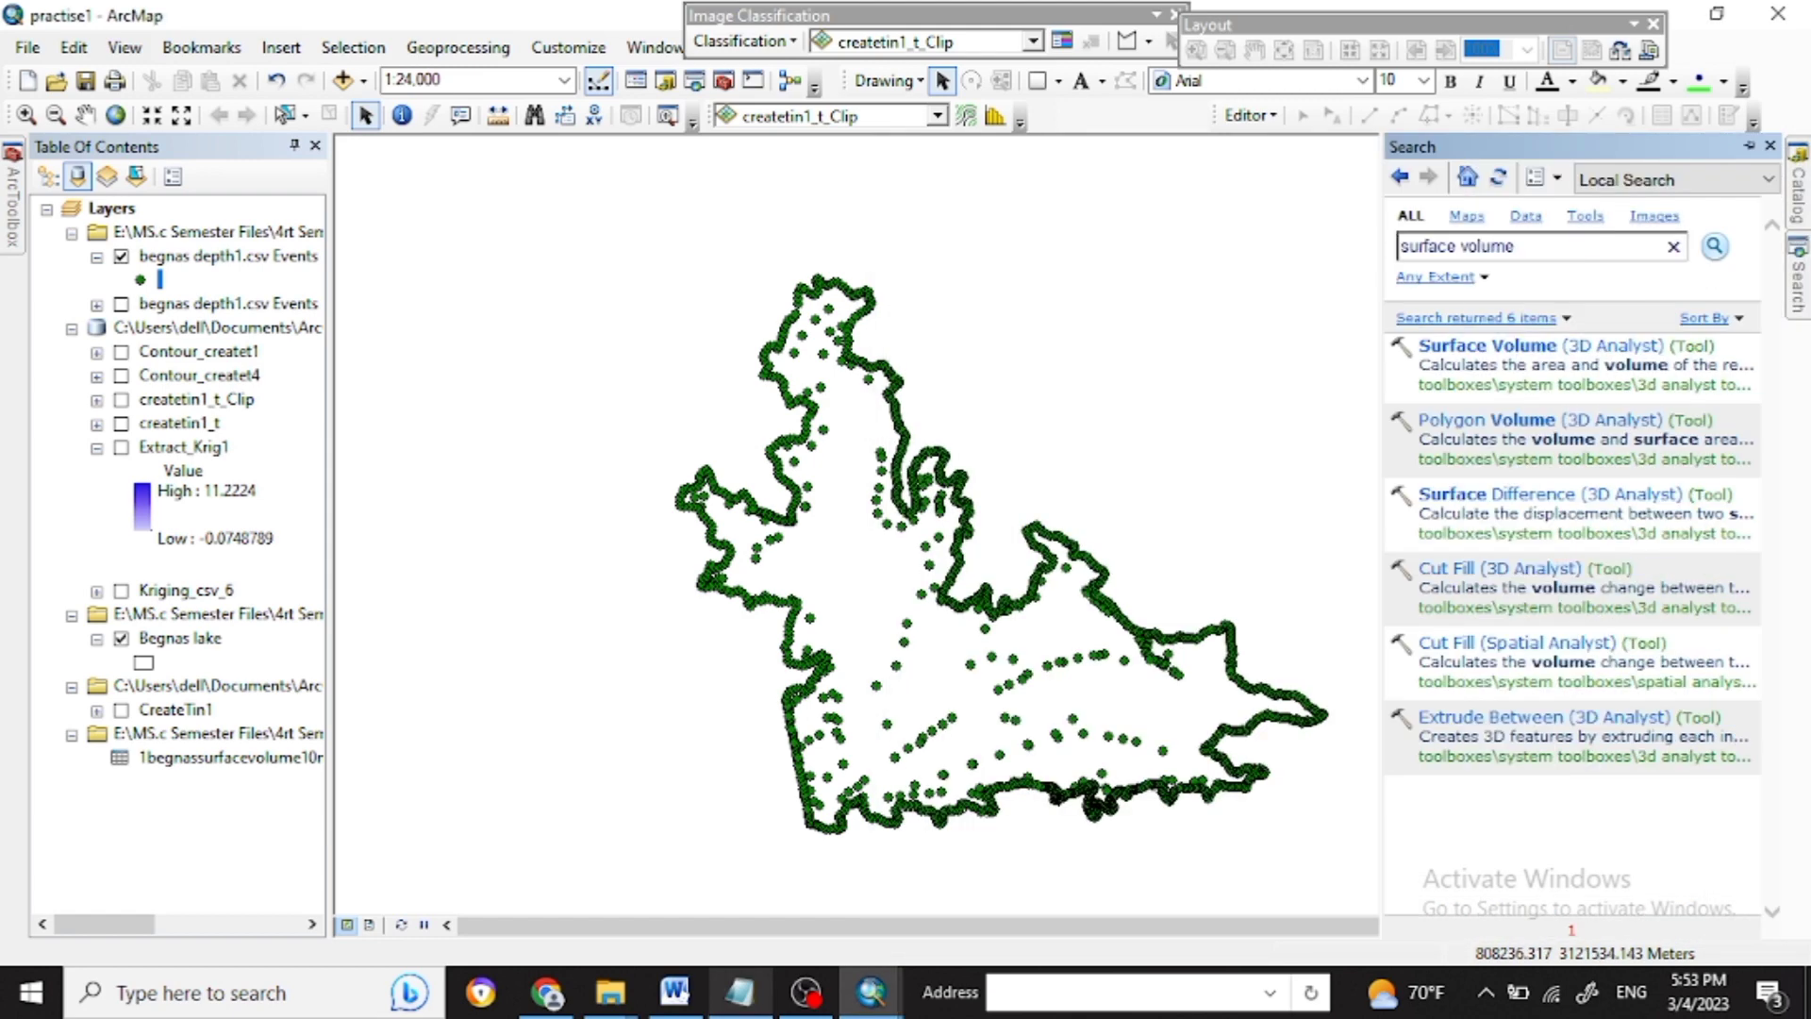
{"action": "left_click_drag", "start_coordinate": [1518, 247], "coordinate": [1397, 247]}
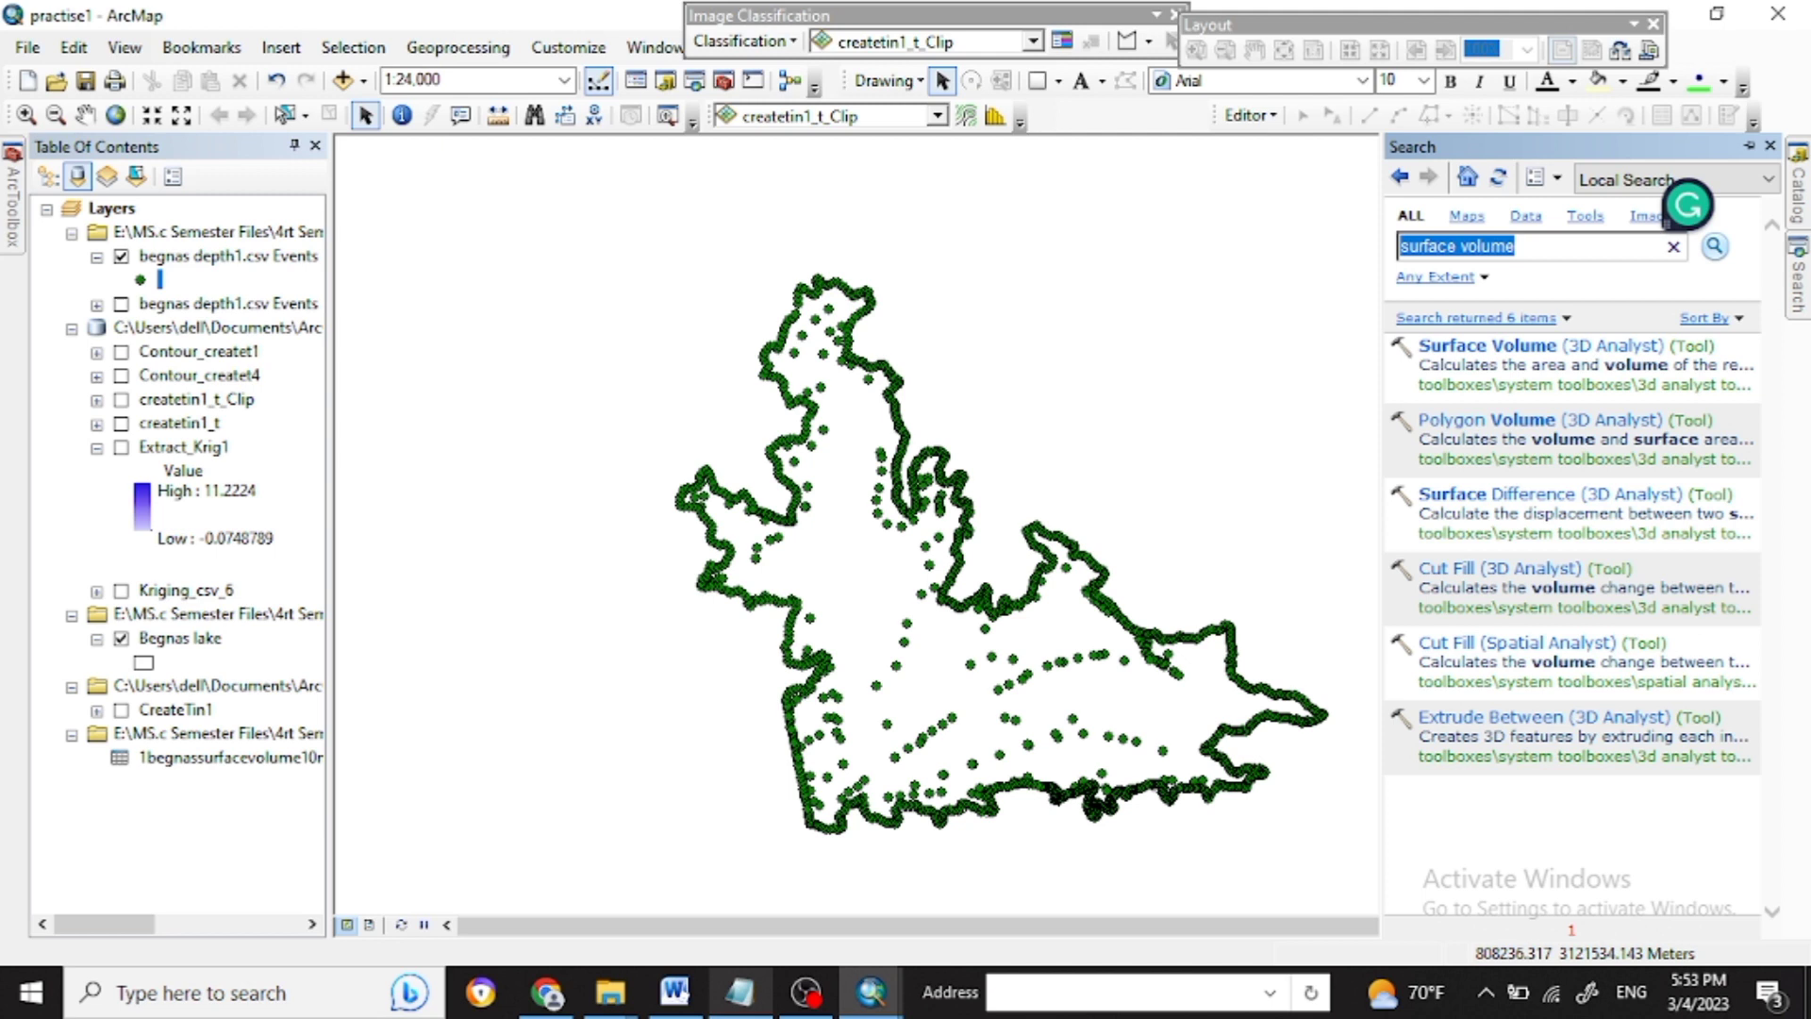
{"action": "type", "text": "kriging"}
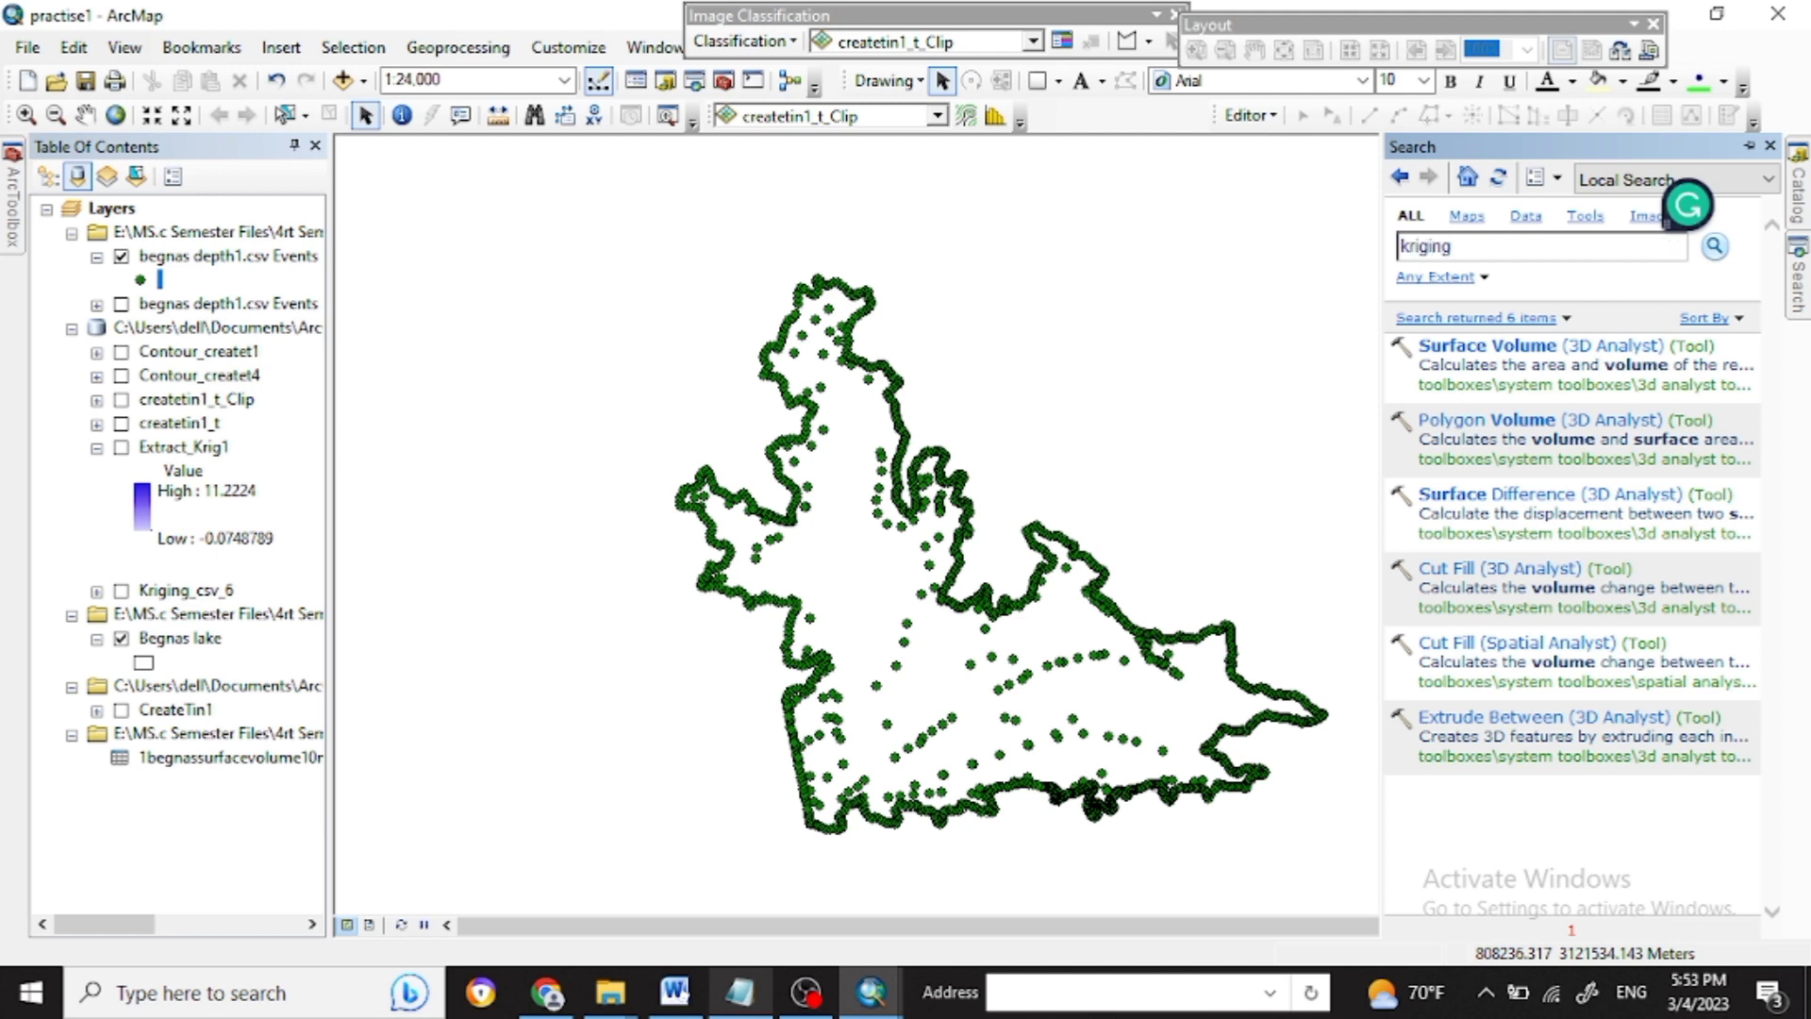
{"action": "key", "text": "Return"}
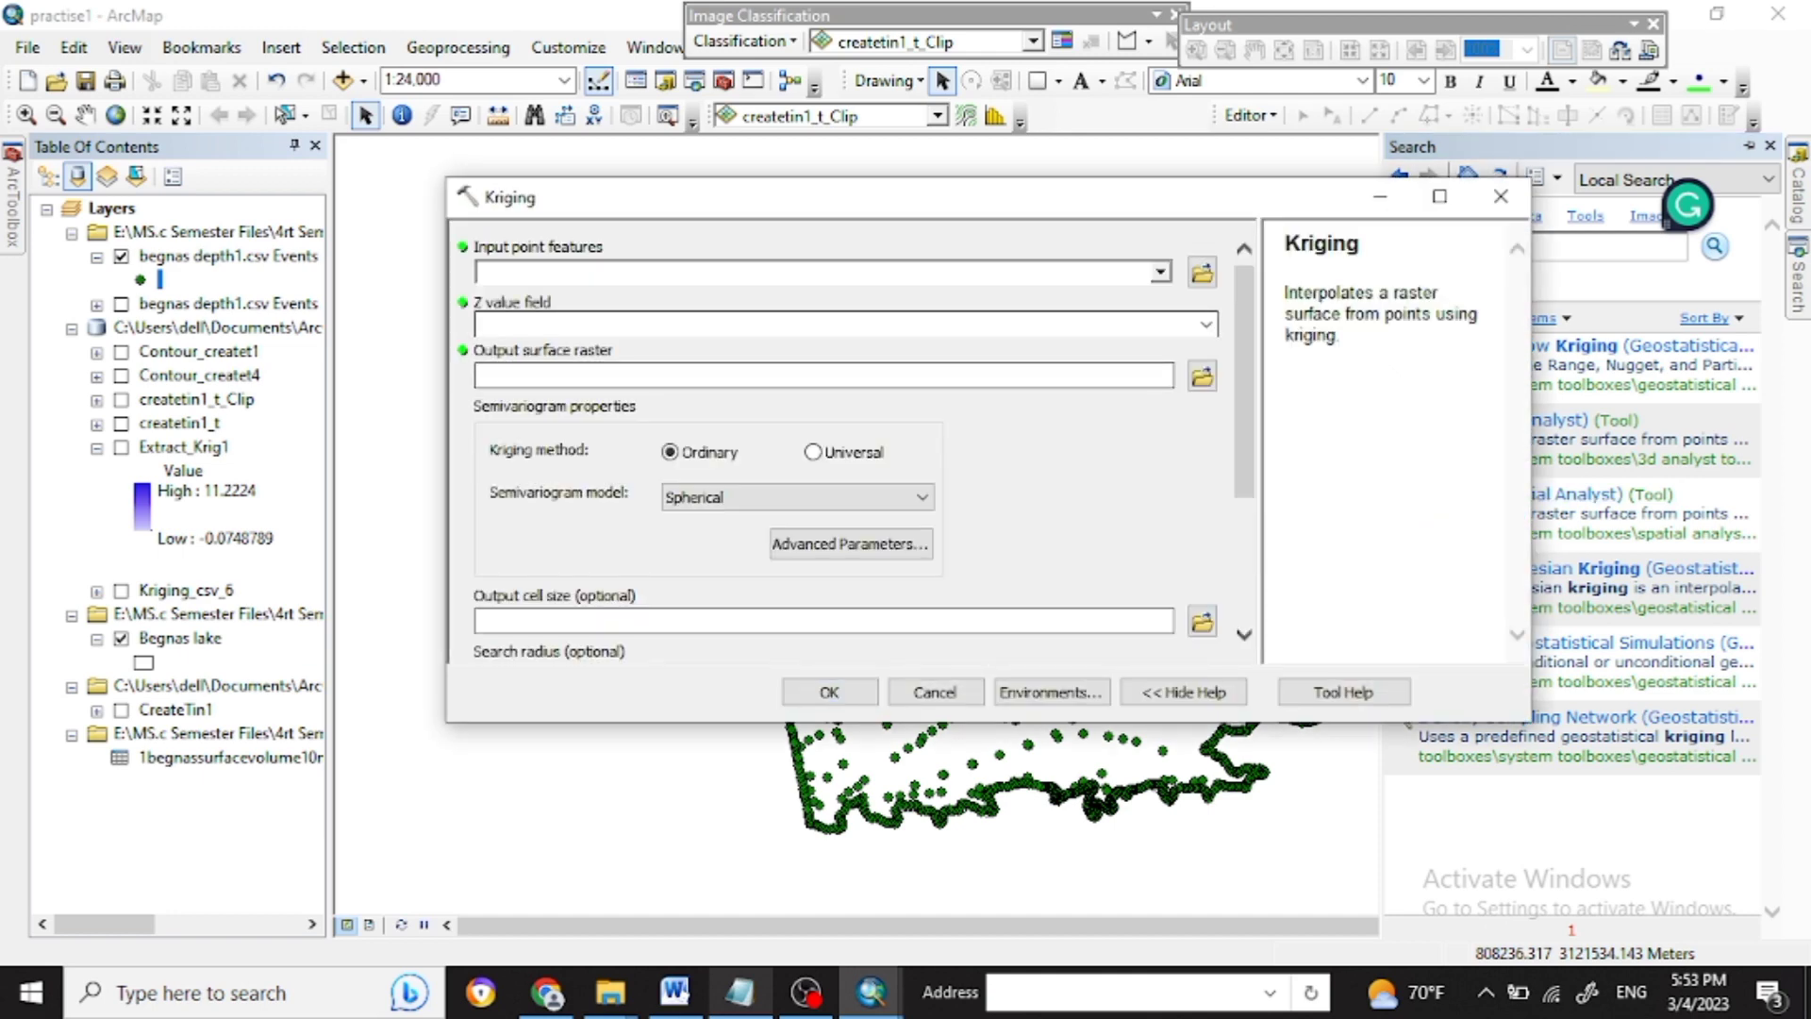
Set the Kriging input point features to the visible begnas depth1.csv Events layer and the Z value field to Z.
{"action": "scroll", "coordinate": [849, 444], "scroll_direction": "down", "scroll_amount": 4}
{"action": "scroll", "coordinate": [849, 444], "scroll_direction": "up", "scroll_amount": 4}
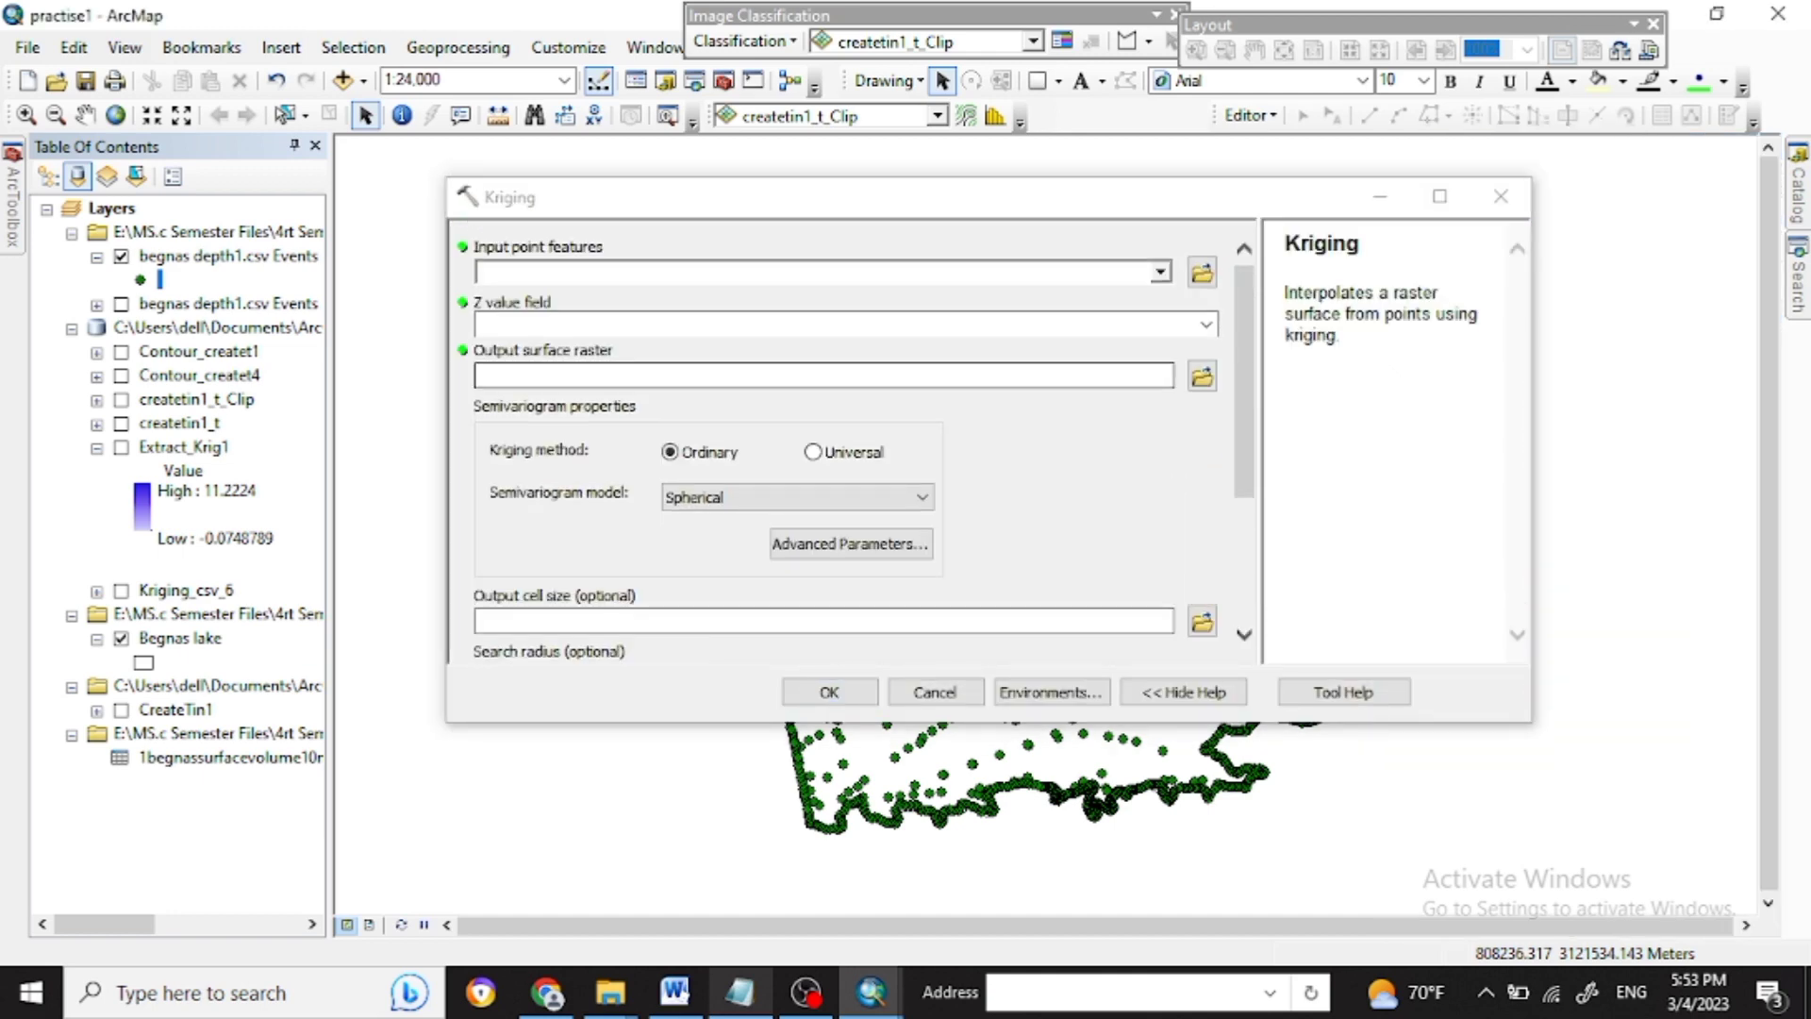
{"action": "left_click", "coordinate": [1160, 272]}
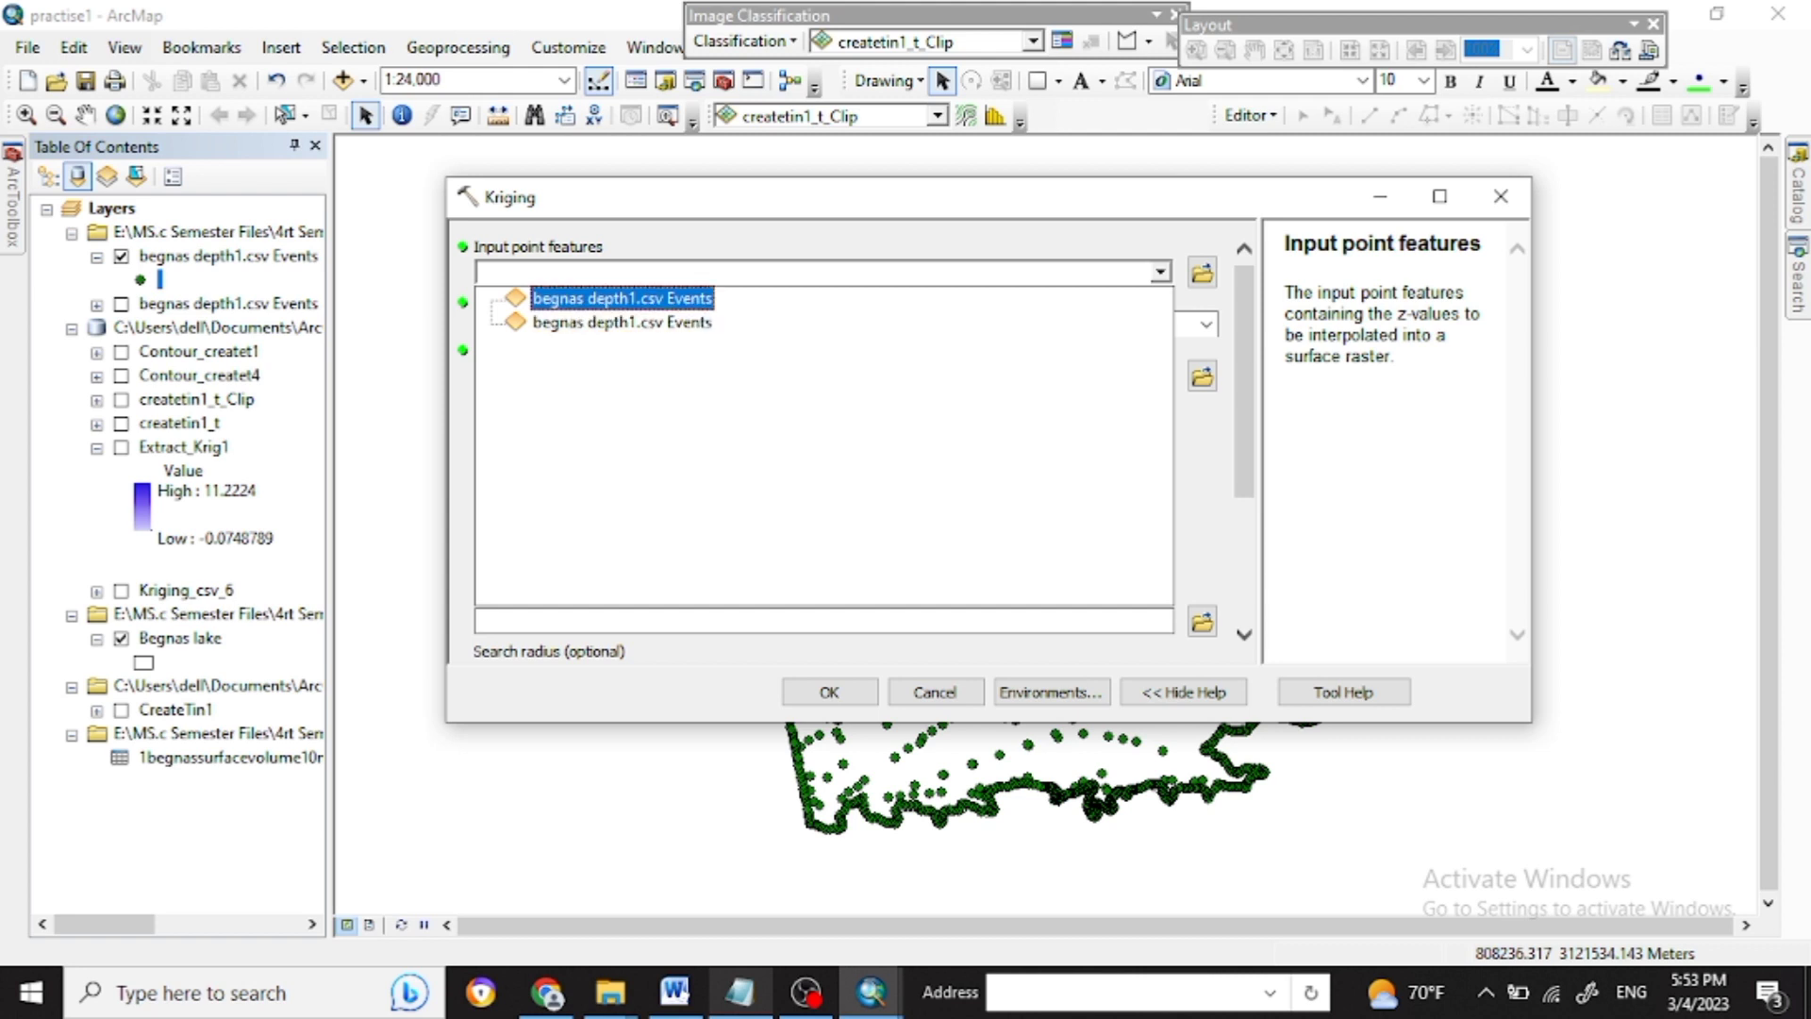
{"action": "left_click", "coordinate": [622, 297]}
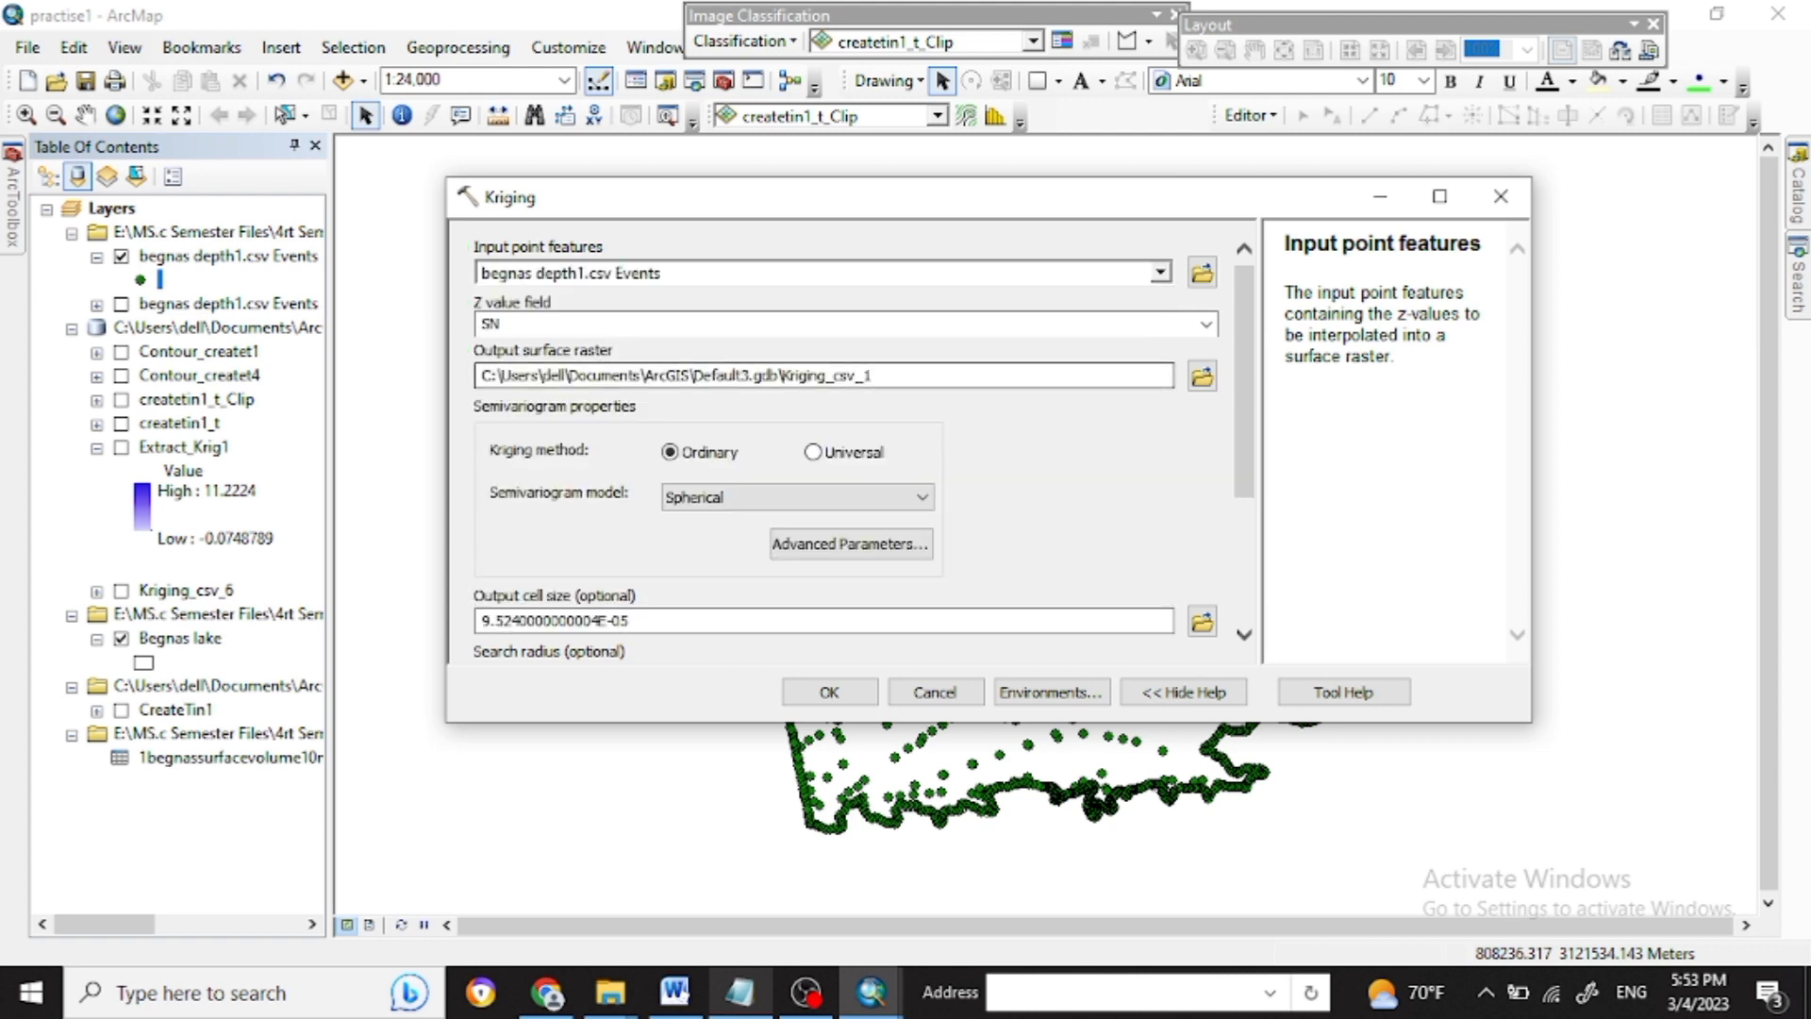
{"action": "left_click", "coordinate": [1207, 325]}
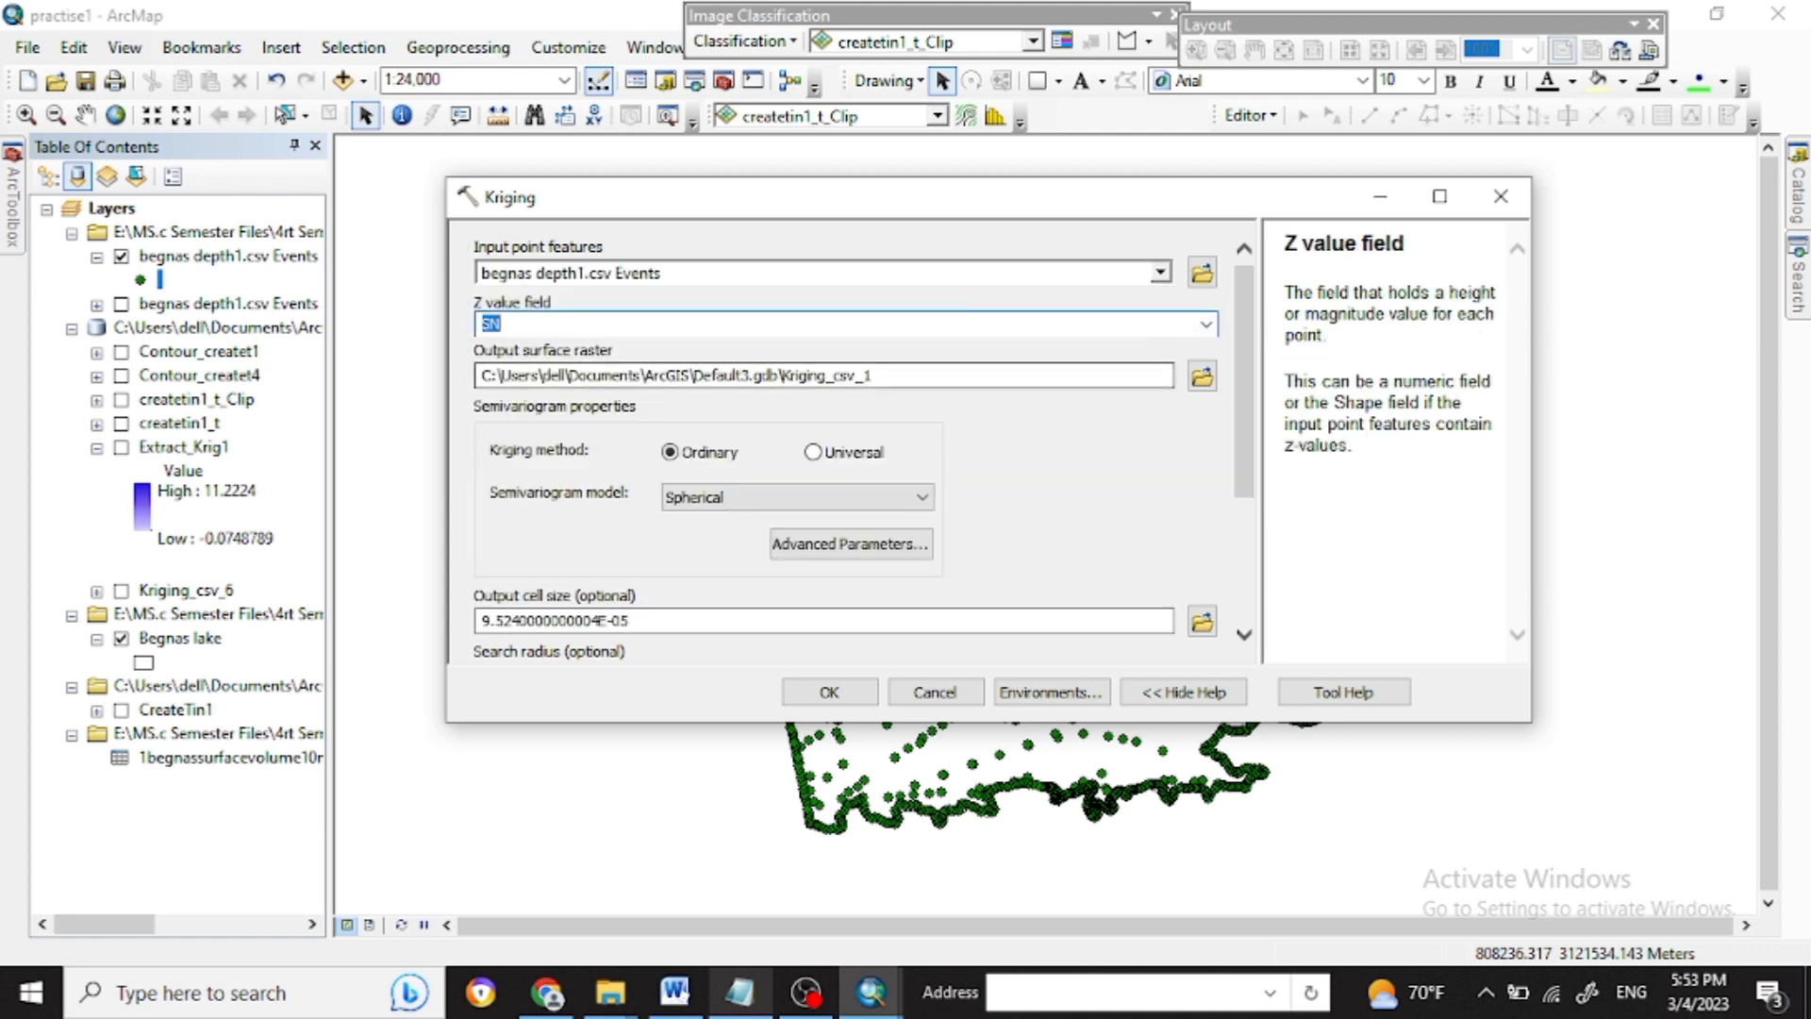
{"action": "left_click", "coordinate": [1206, 323]}
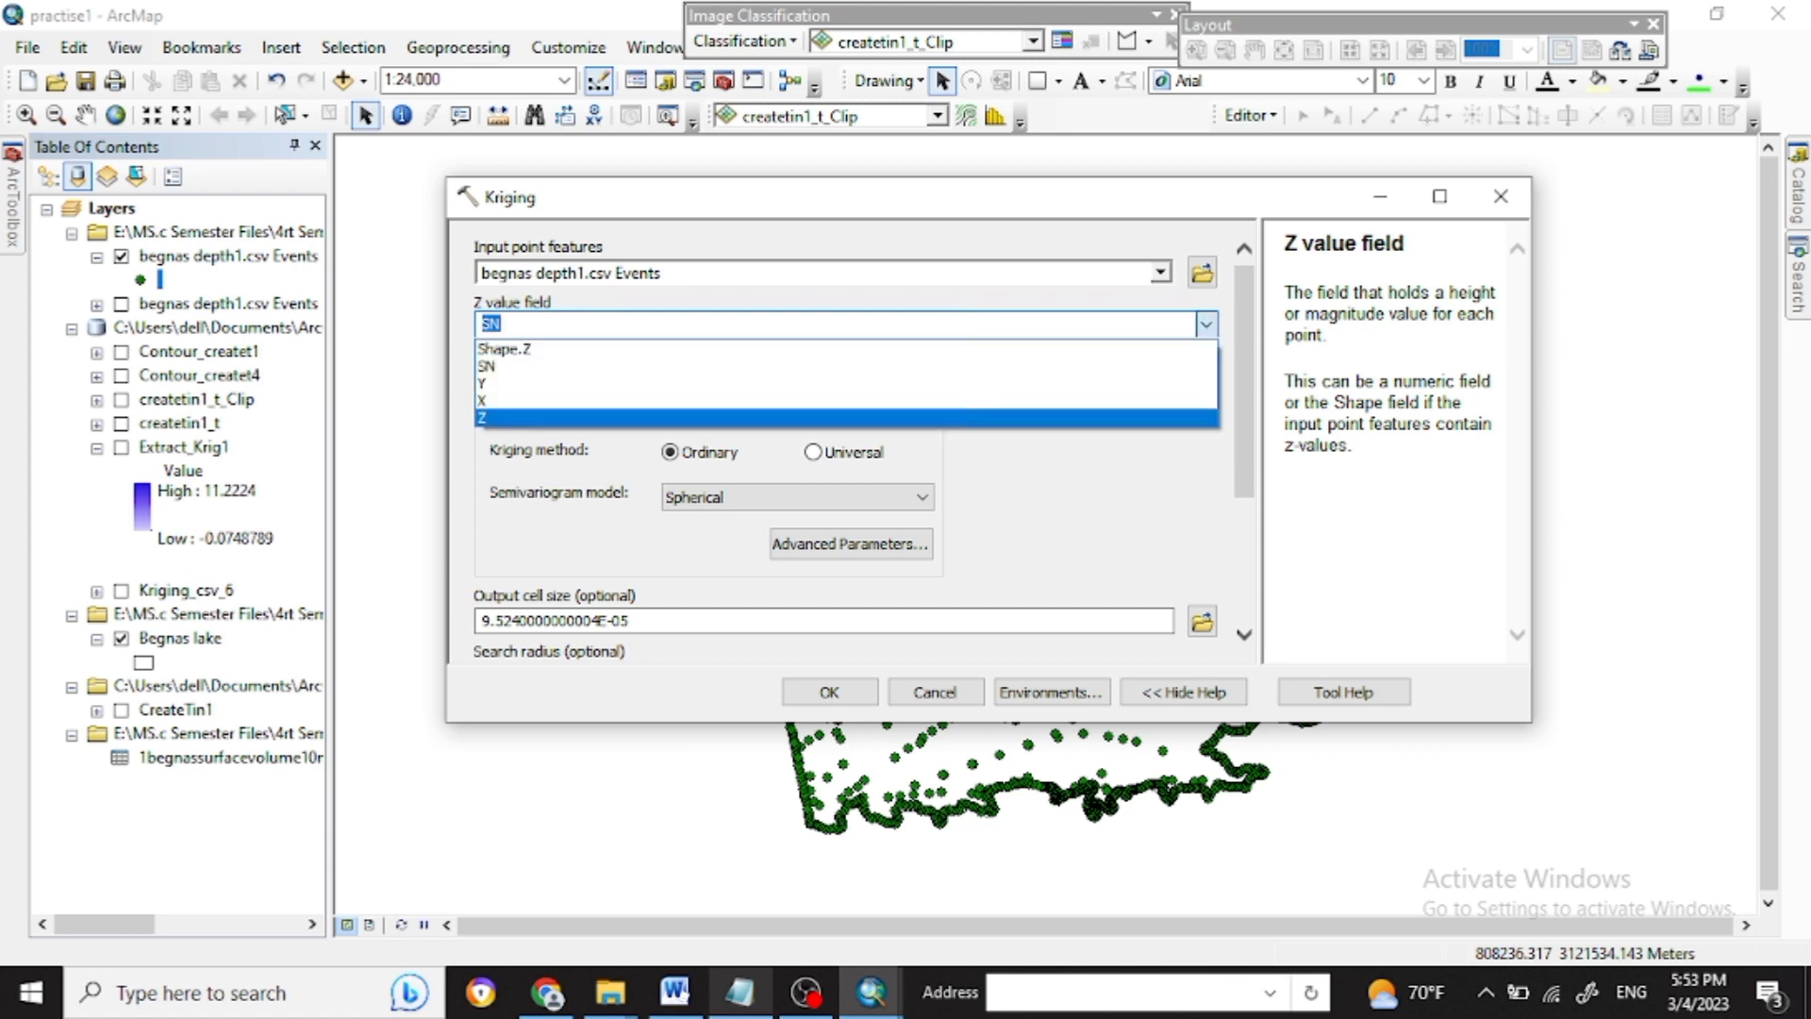
{"action": "left_click", "coordinate": [754, 418]}
Browse for the Kriging output location on drive E: in Ground water quality files\GIS new file_work\Bathymetric work\Work file.
{"action": "left_click", "coordinate": [1201, 376]}
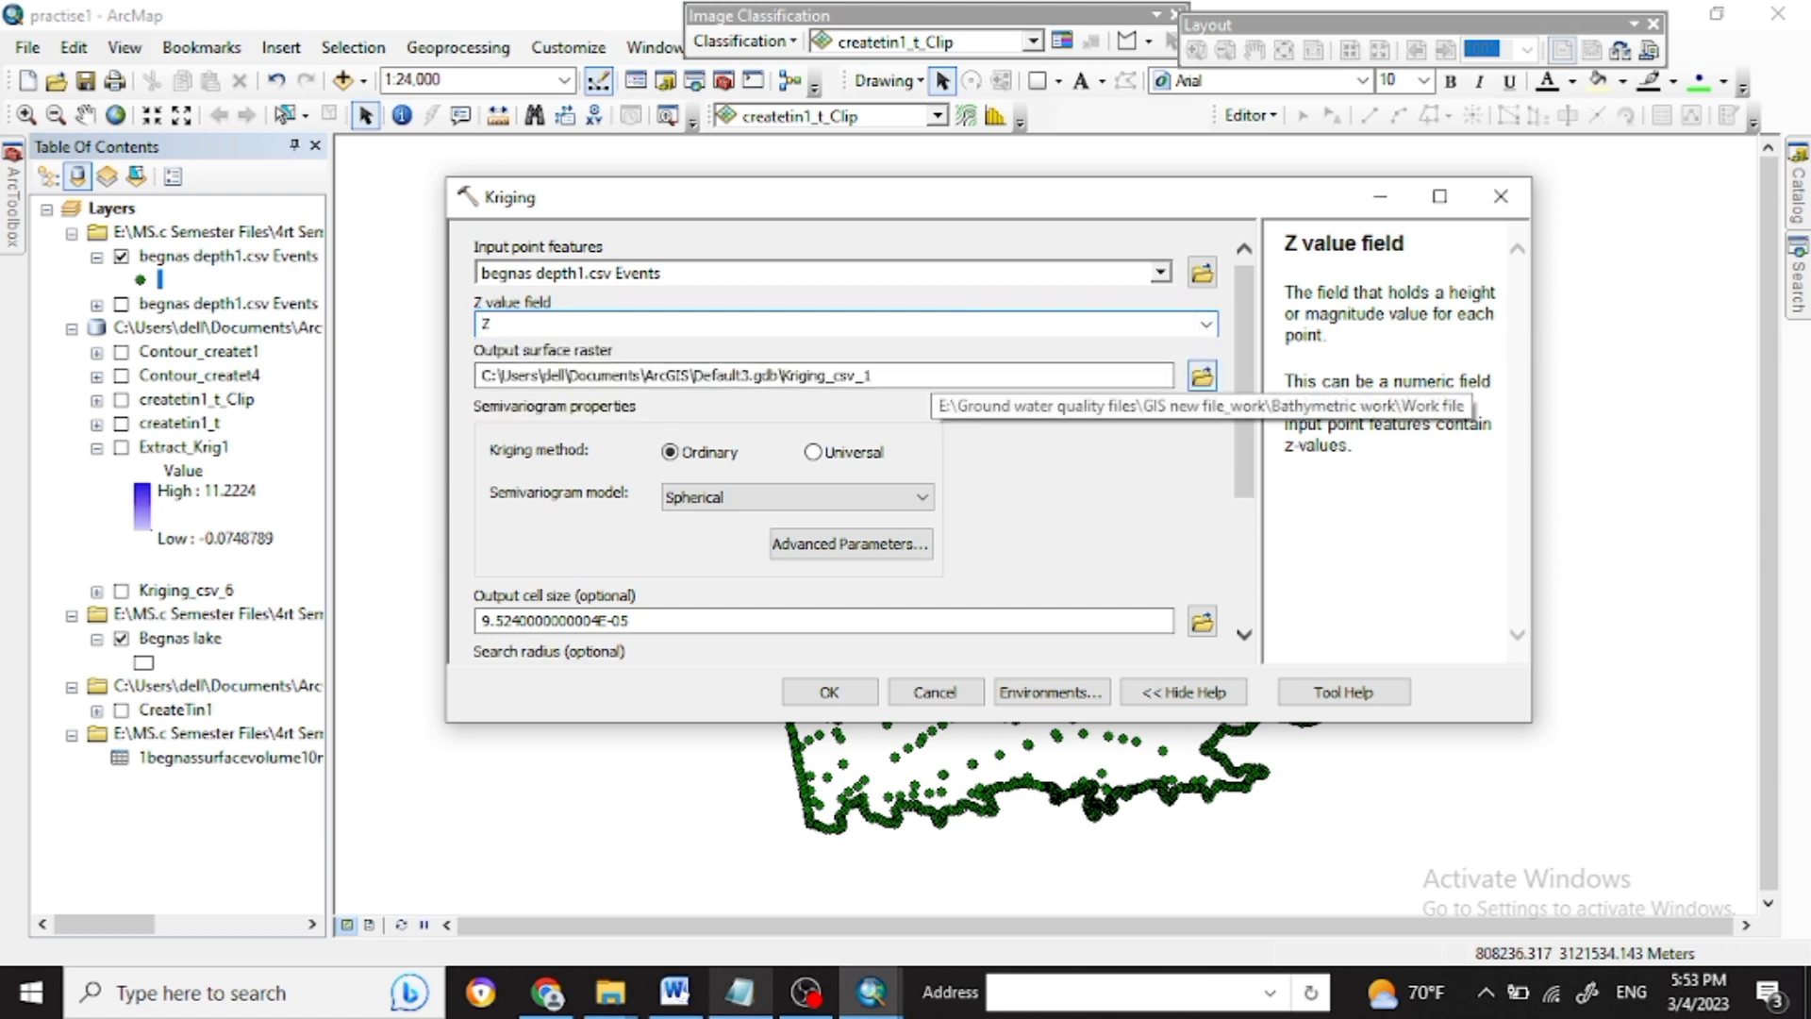
{"action": "left_click", "coordinate": [1202, 376]}
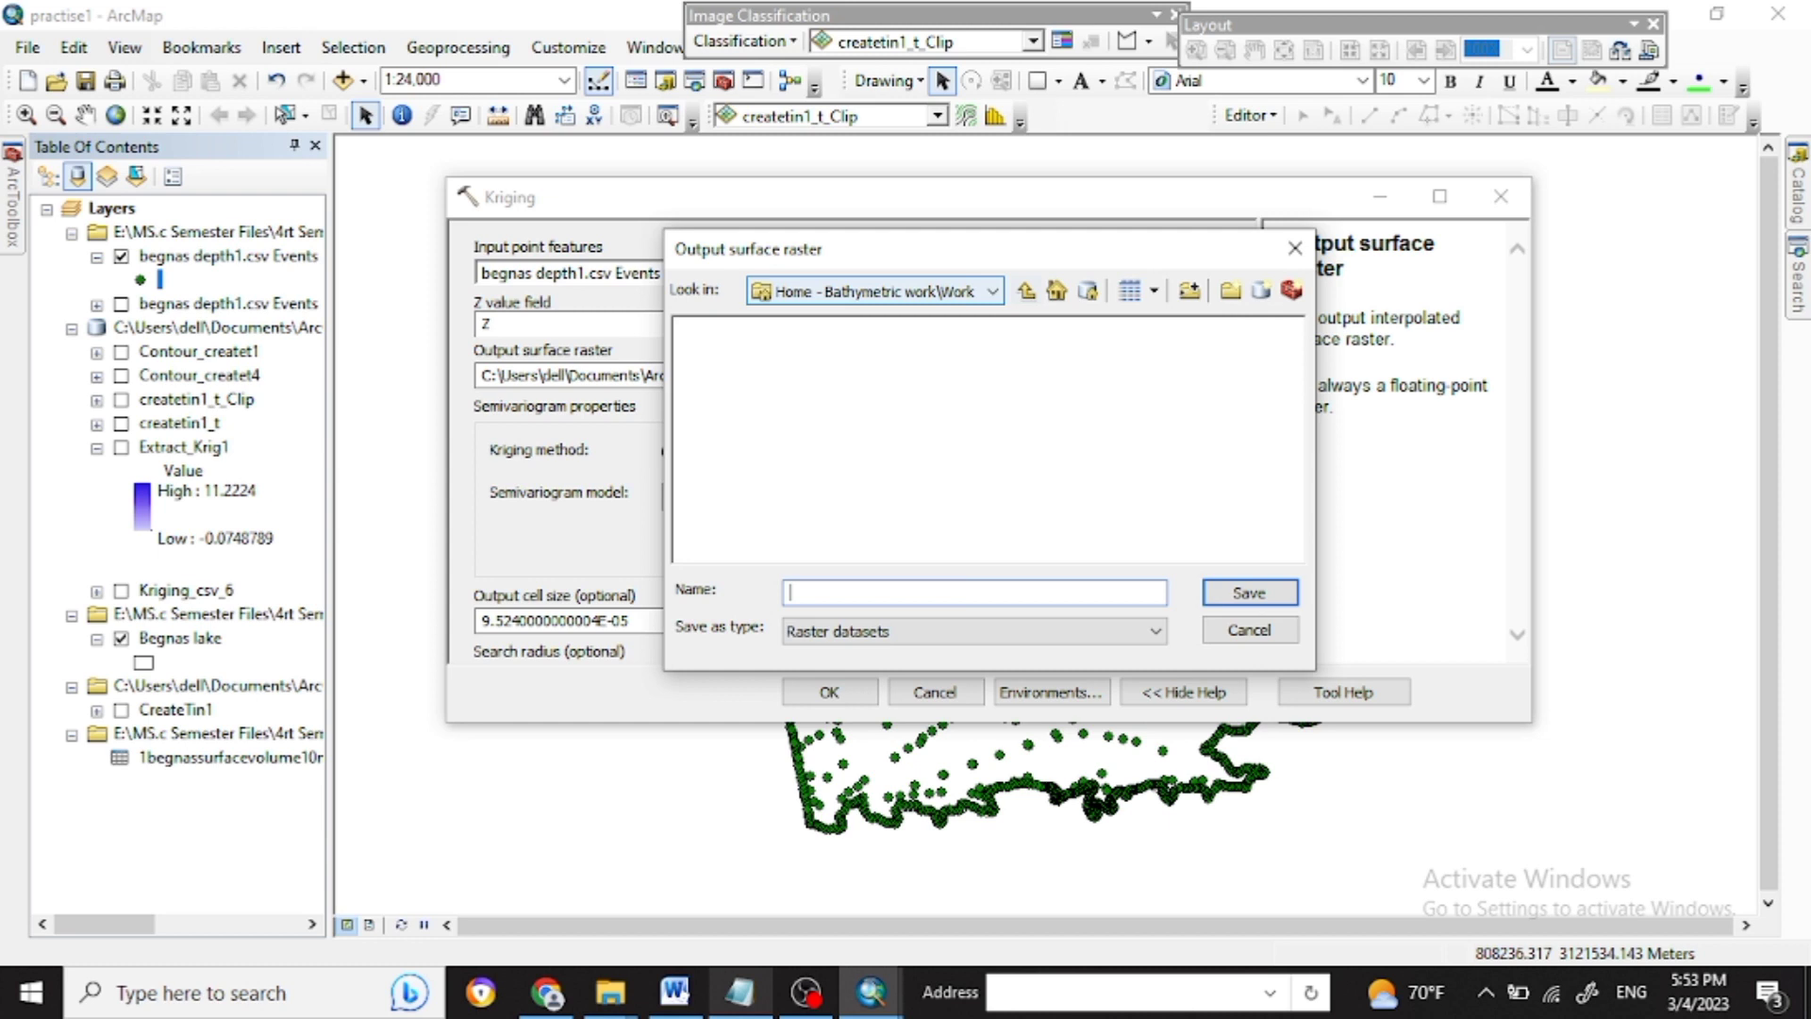
{"action": "left_click", "coordinate": [992, 291]}
{"action": "left_click", "coordinate": [991, 292]}
{"action": "left_click", "coordinate": [991, 291]}
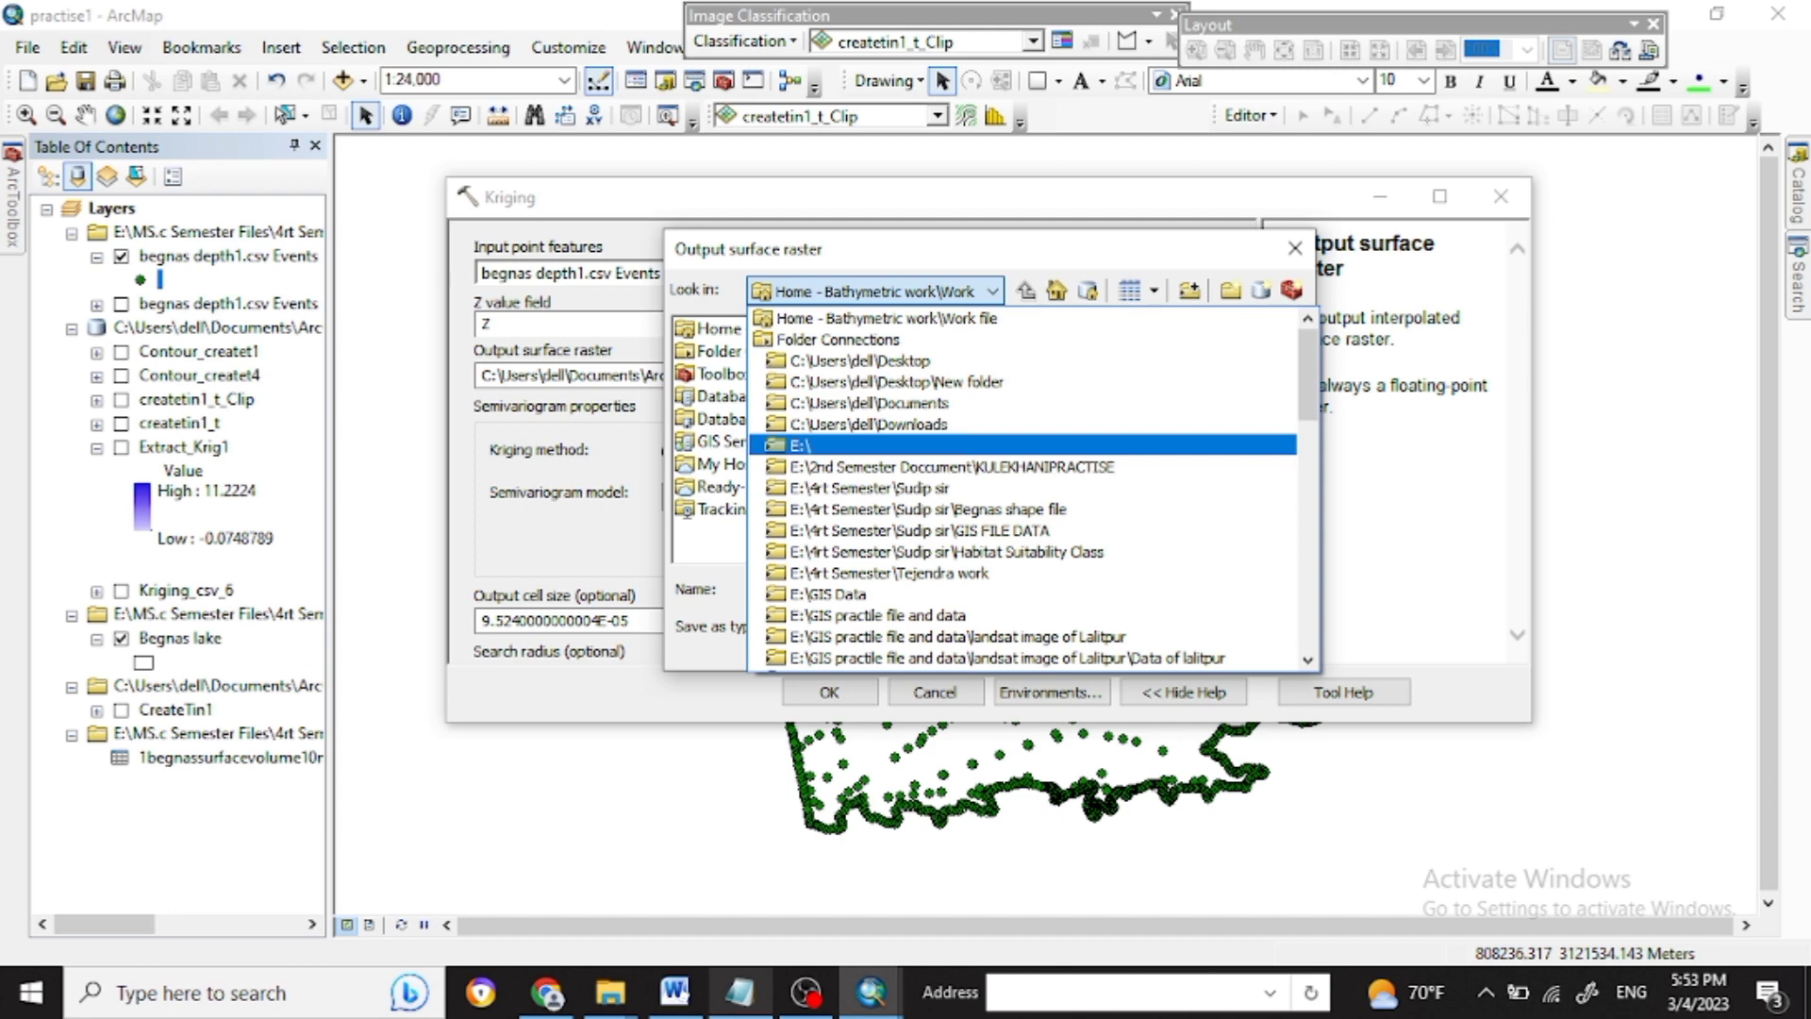
{"action": "key", "text": "Return"}
{"action": "double_click", "coordinate": [1076, 509]}
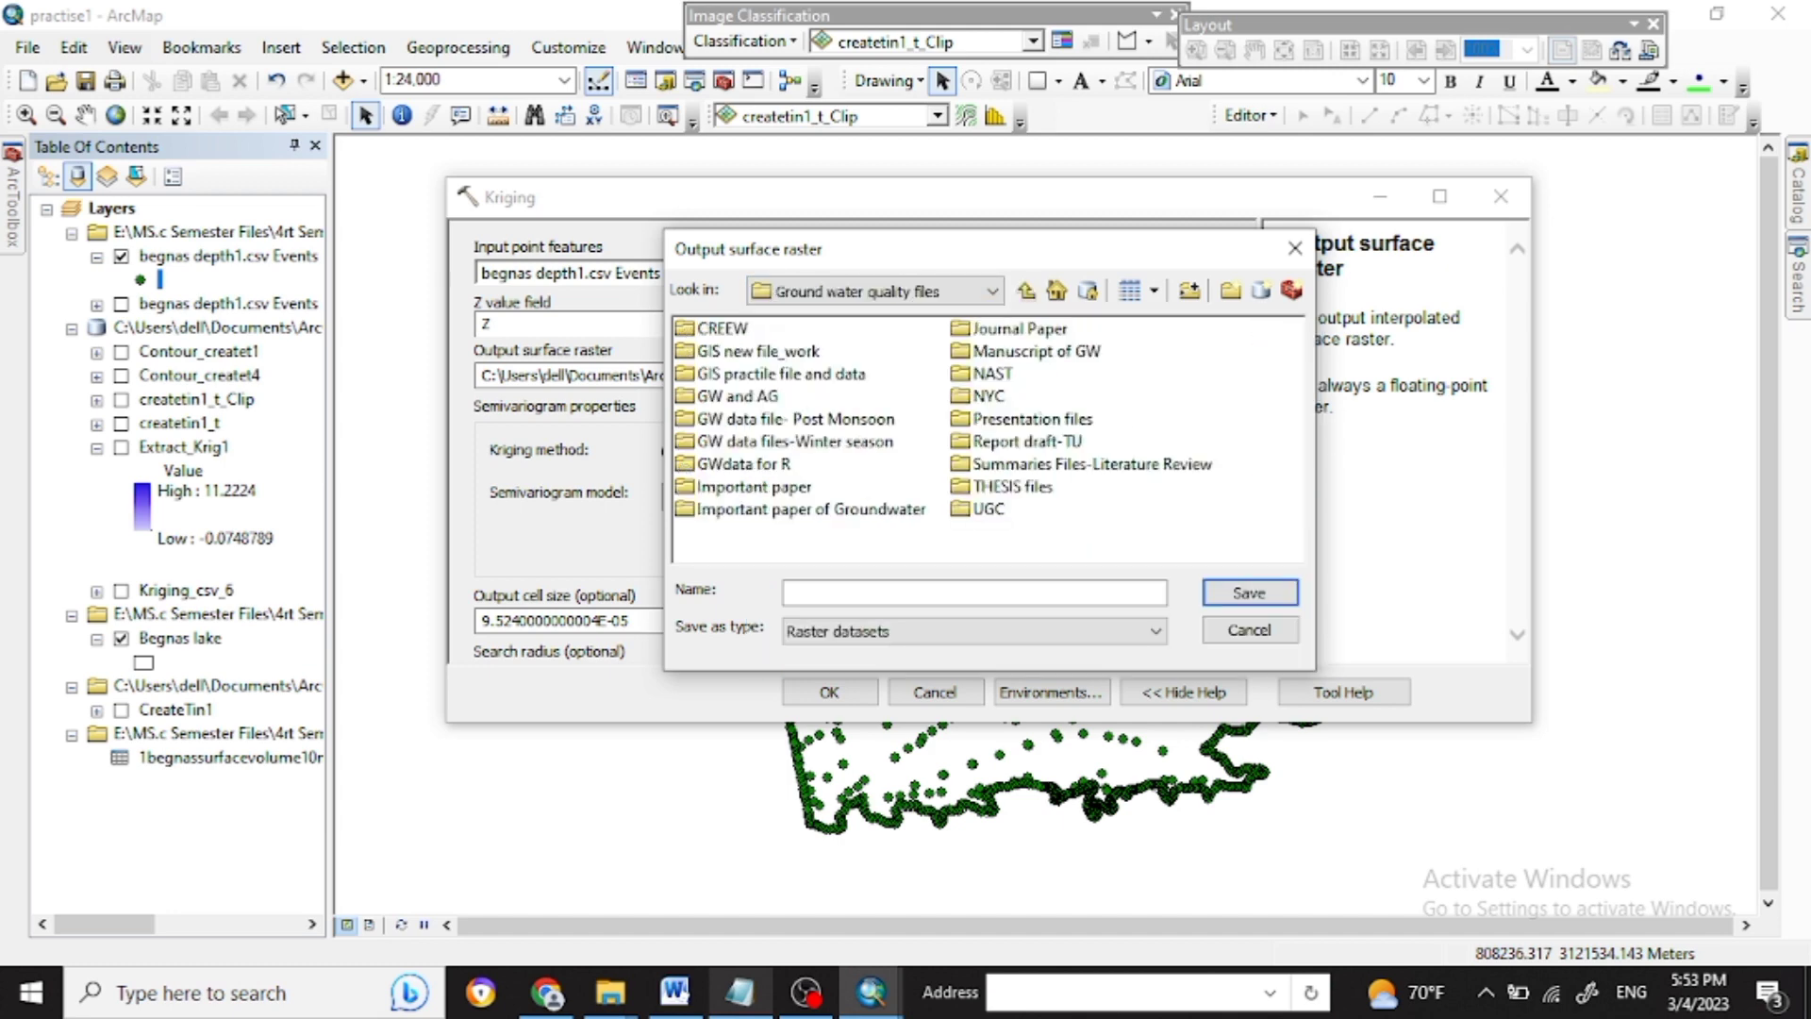
{"action": "double_click", "coordinate": [758, 352]}
{"action": "key", "text": "Down"}
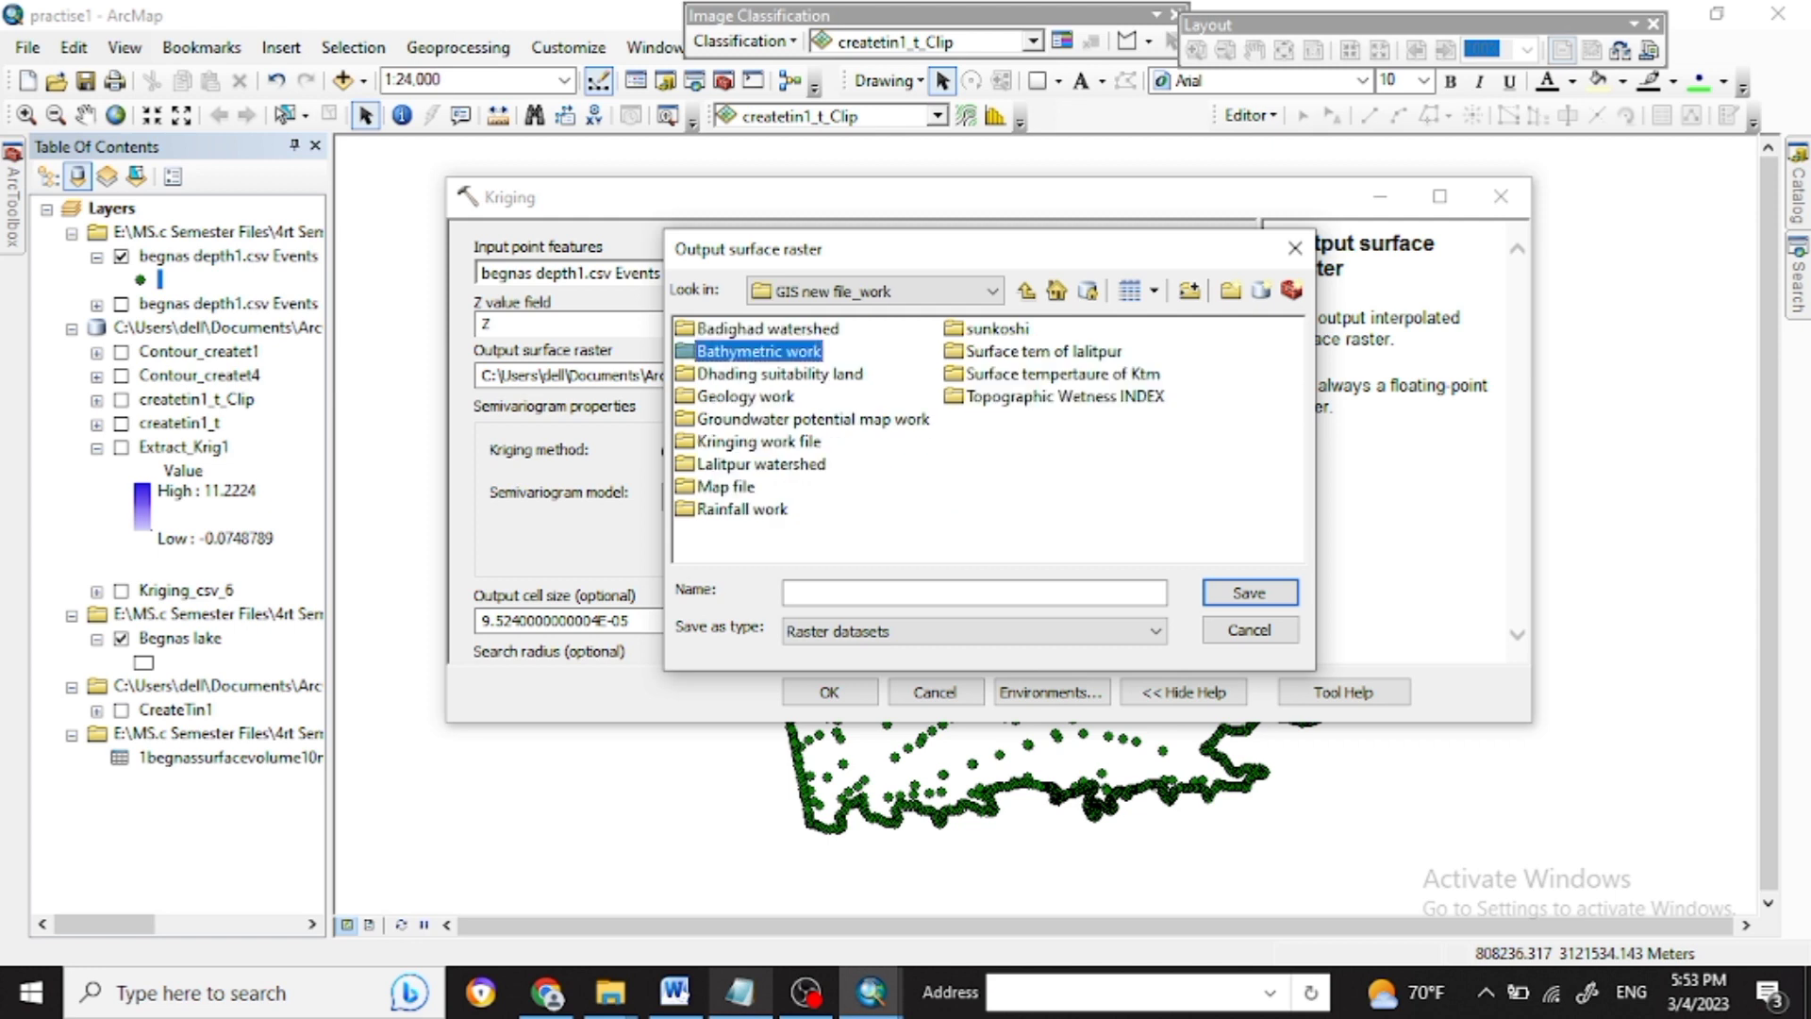
{"action": "key", "text": "Return"}
{"action": "key", "text": "Down"}
{"action": "key", "text": "Return"}
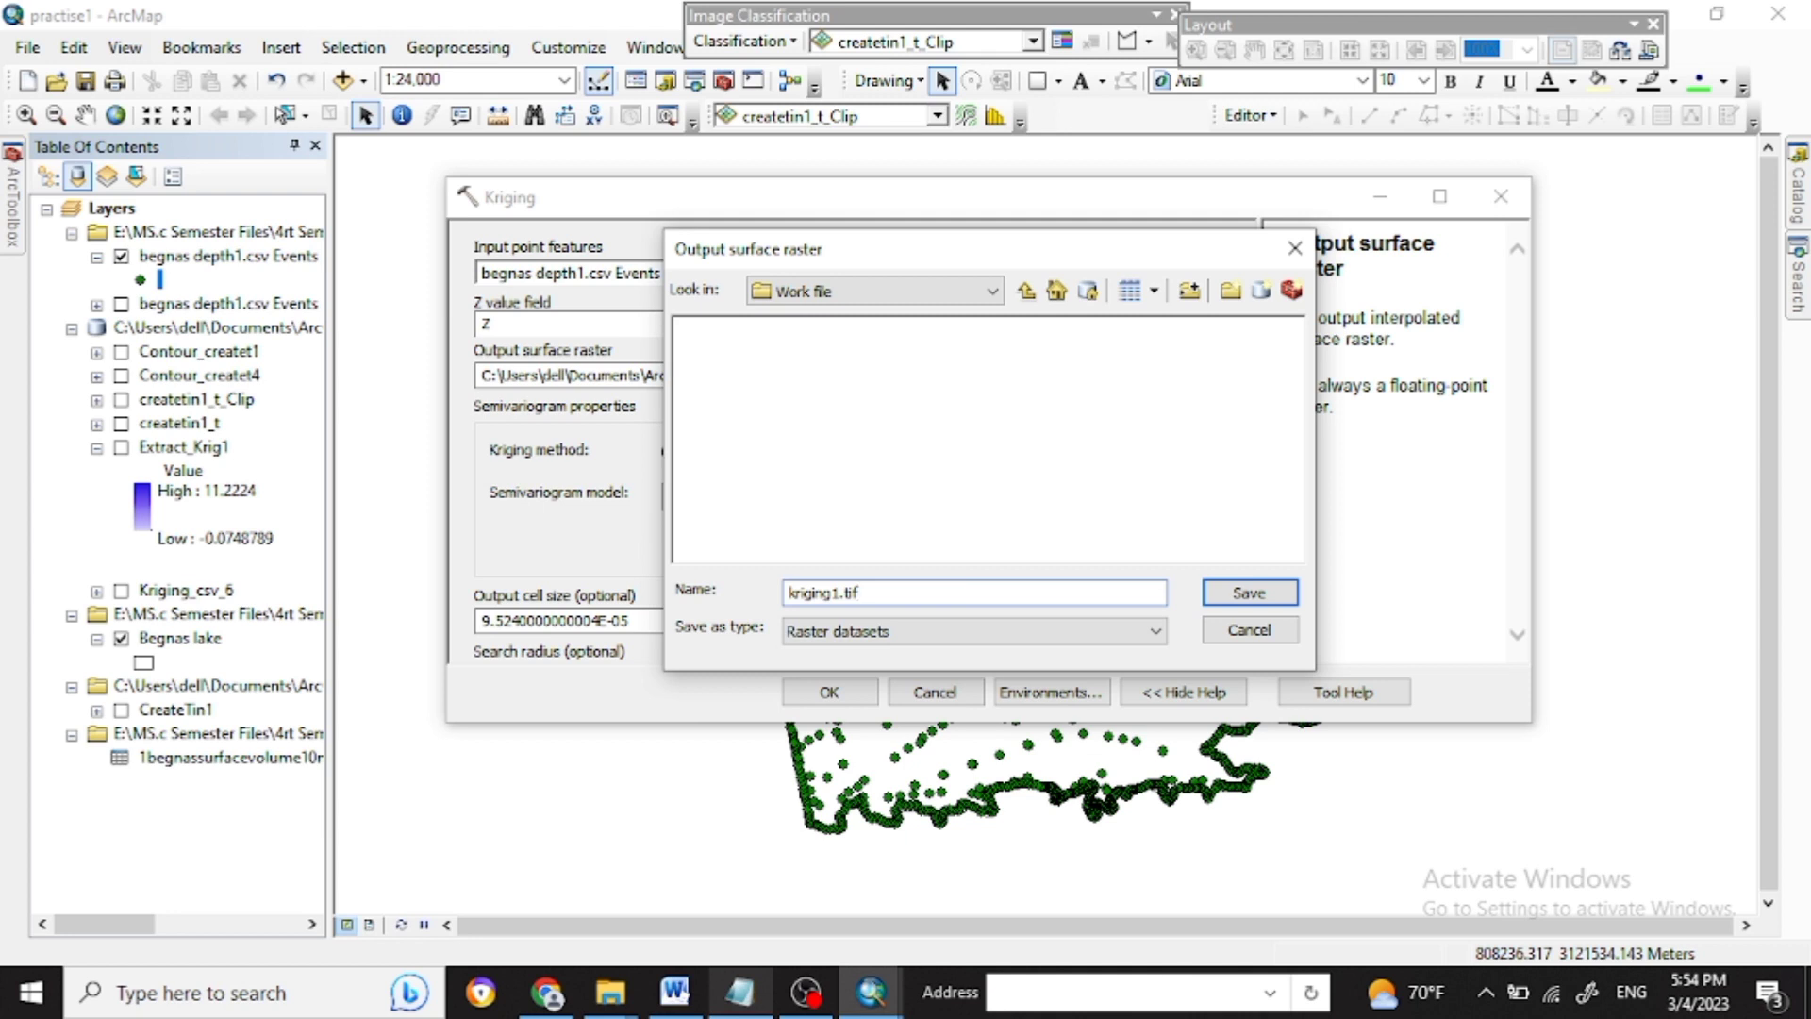
Save the output surface raster as kriging1.tif and run Kriging with the ordinary method and spherical semivariogram model.
{"action": "key", "text": "Return"}
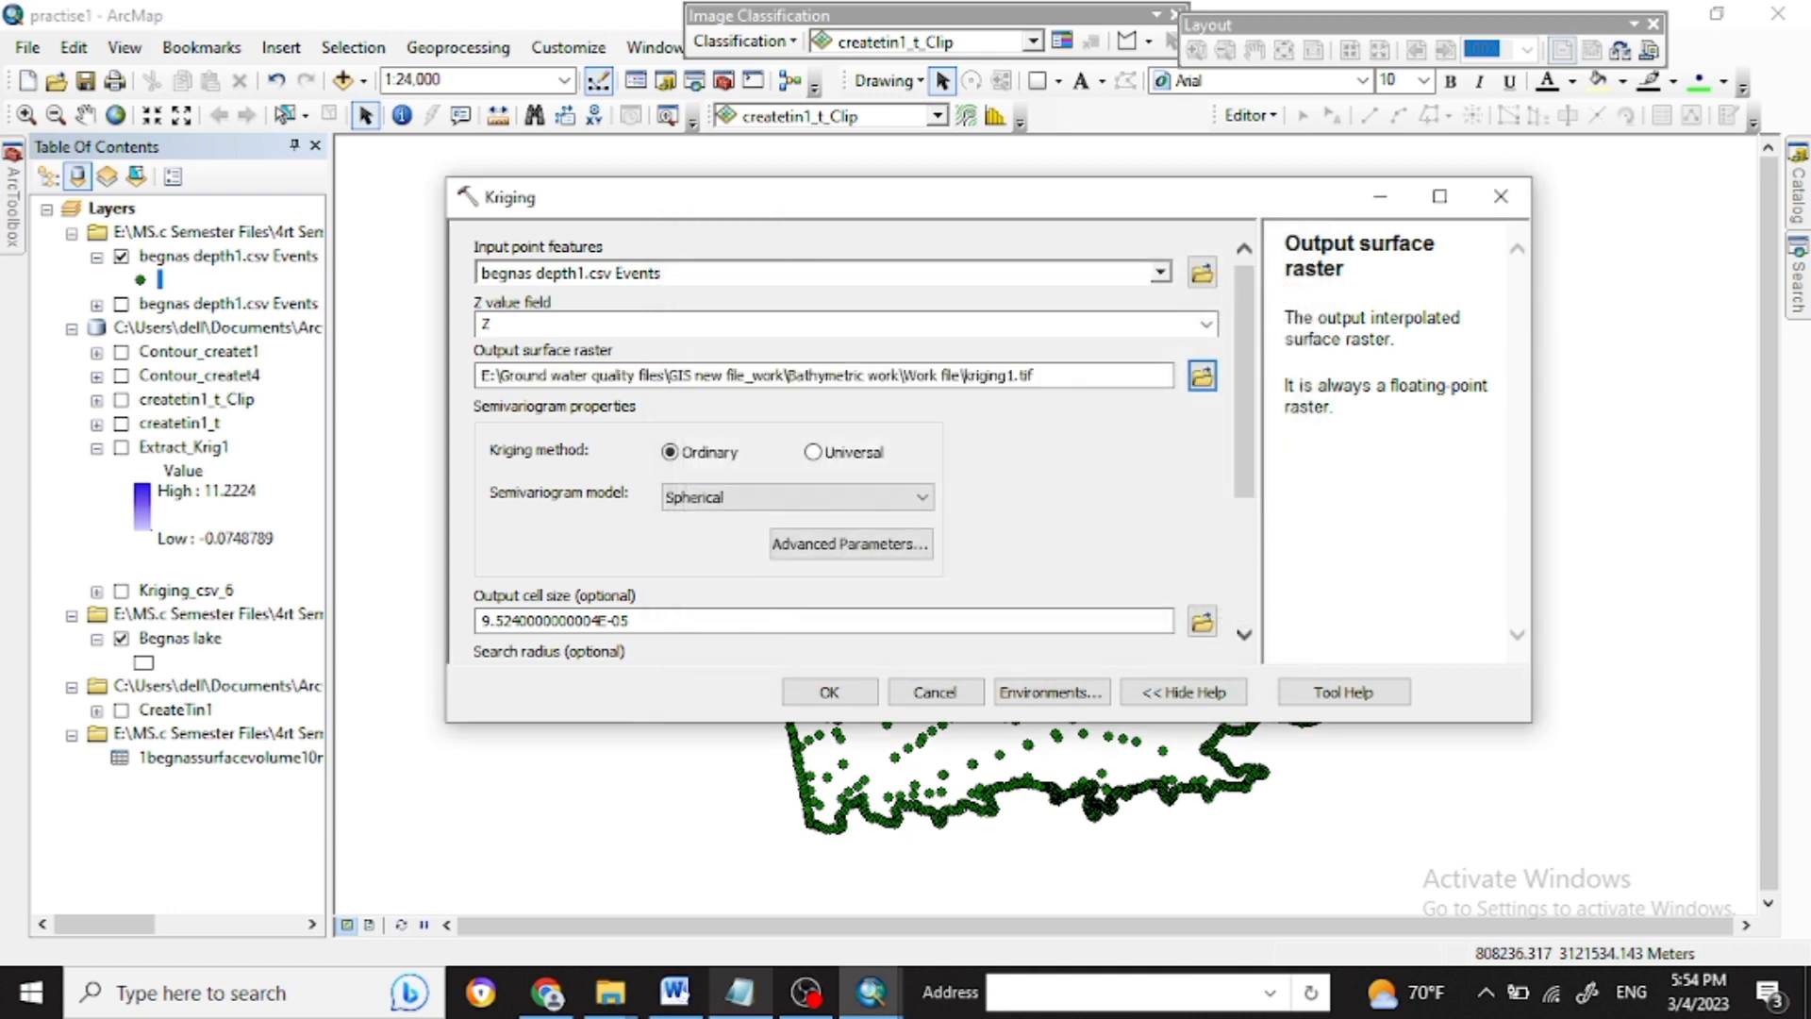
{"action": "scroll", "coordinate": [846, 442], "scroll_direction": "down", "scroll_amount": 3}
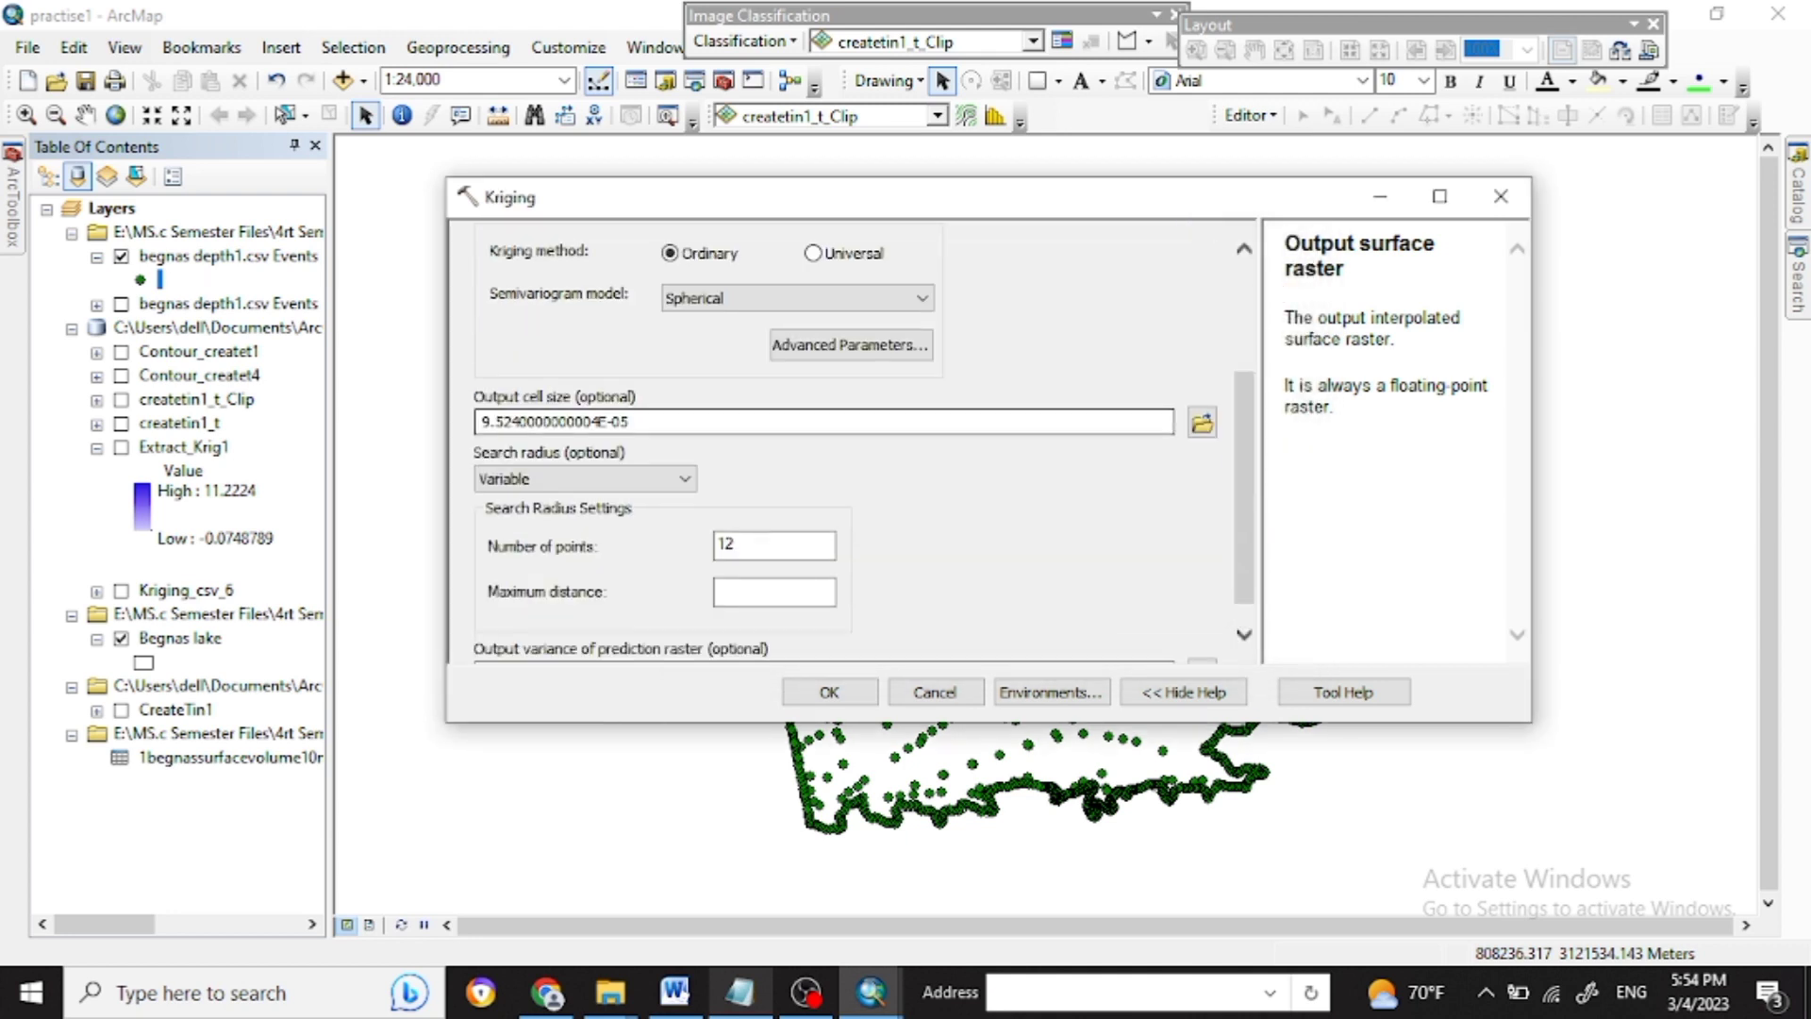
{"action": "left_click", "coordinate": [829, 691]}
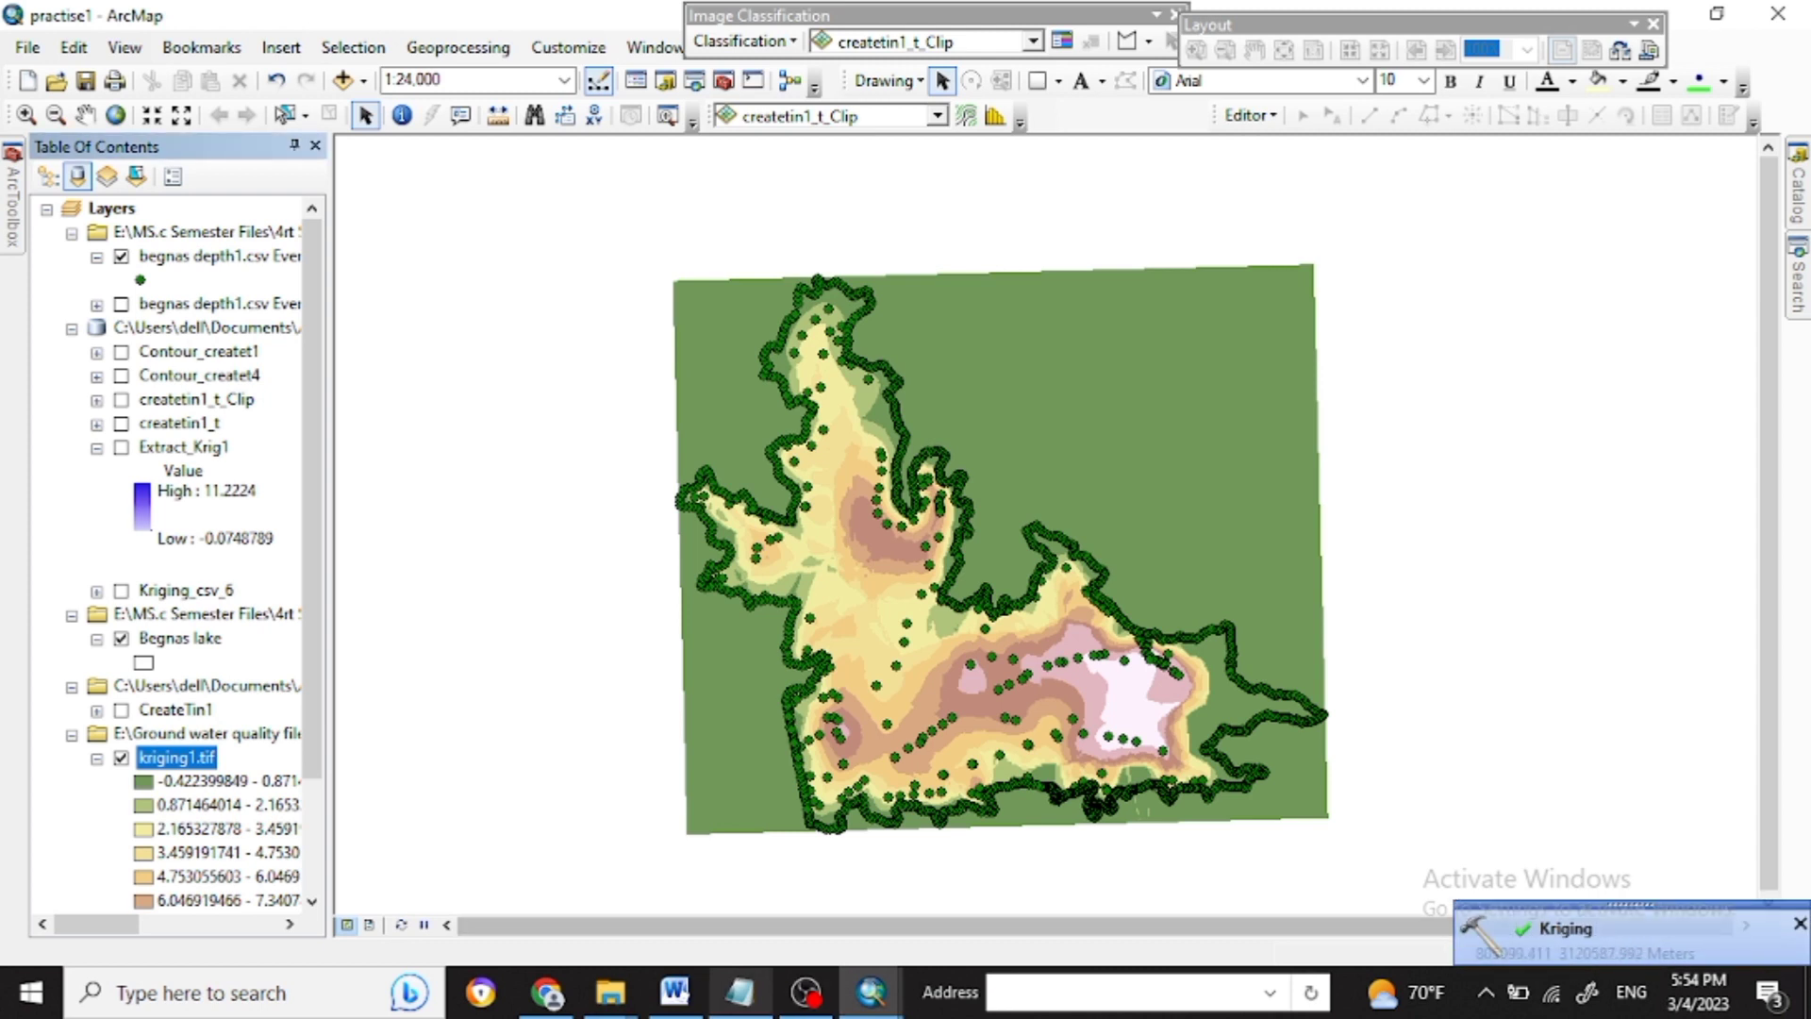
Search for "extract by mask" and open the Extract by Mask tool from Spatial Analyst.
{"action": "key", "text": "ctrl+f"}
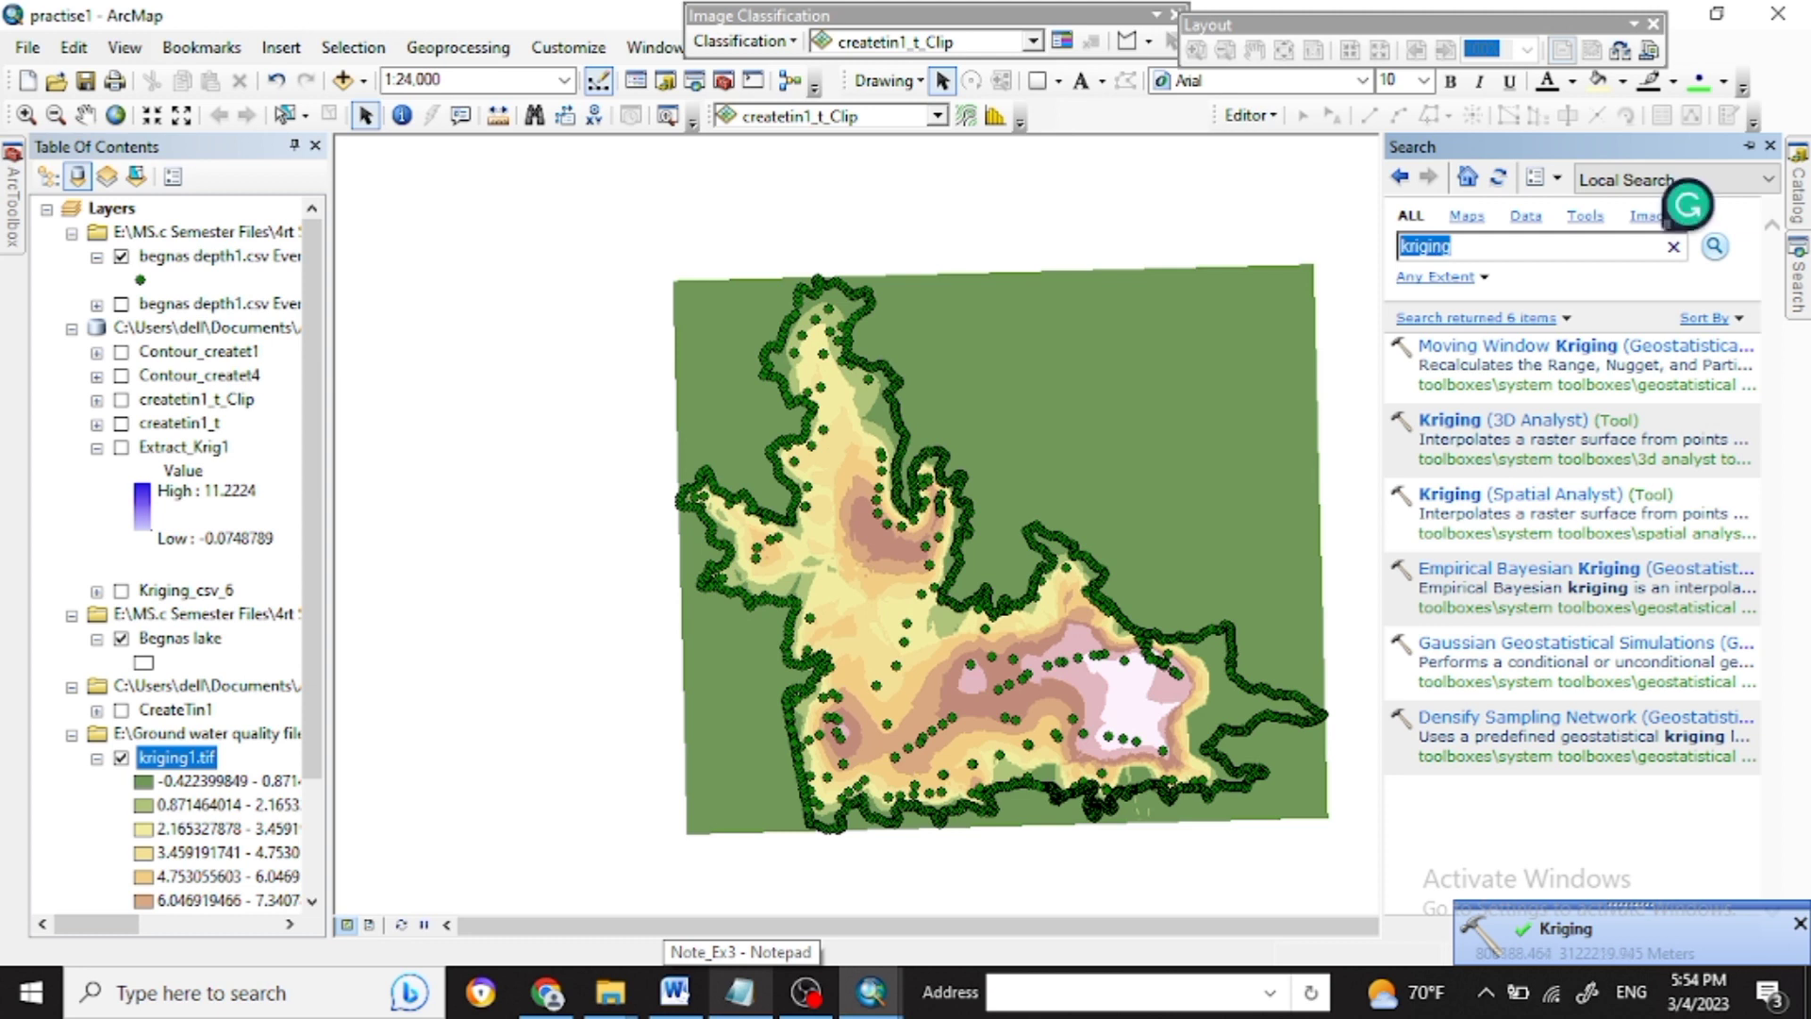
{"action": "type", "text": "extrac"}
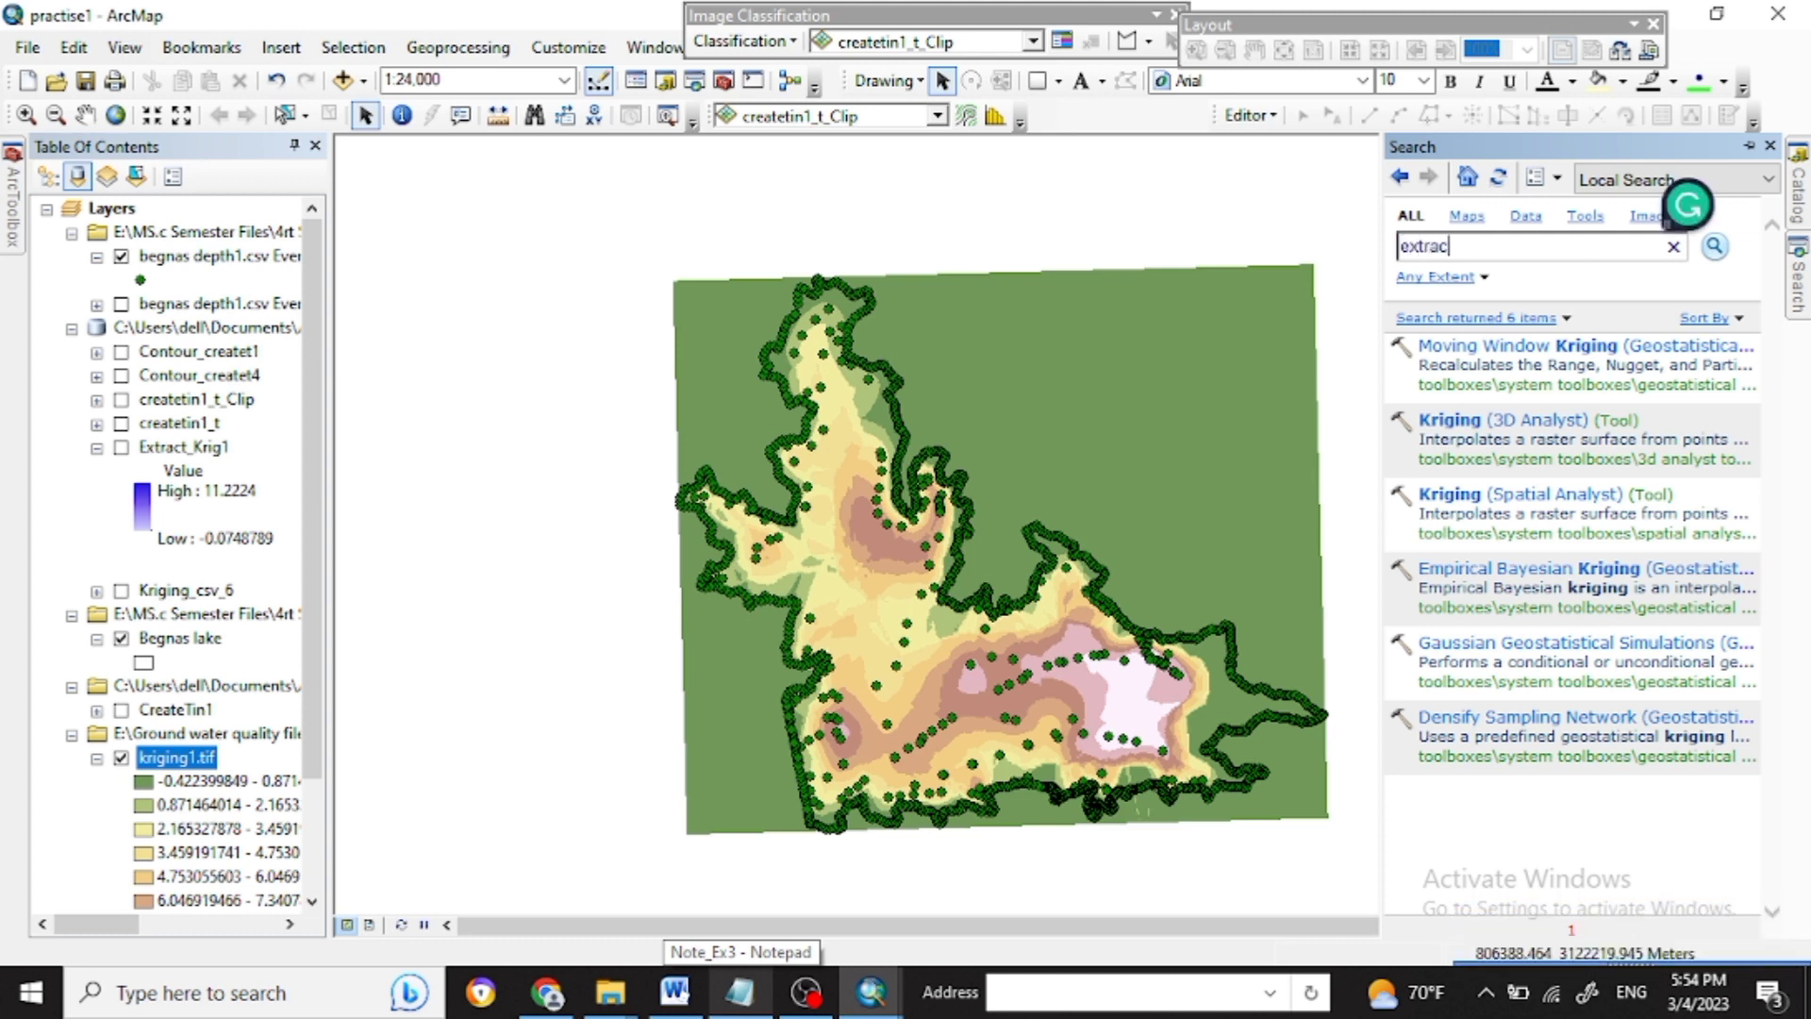
{"action": "type", "text": "t b"}
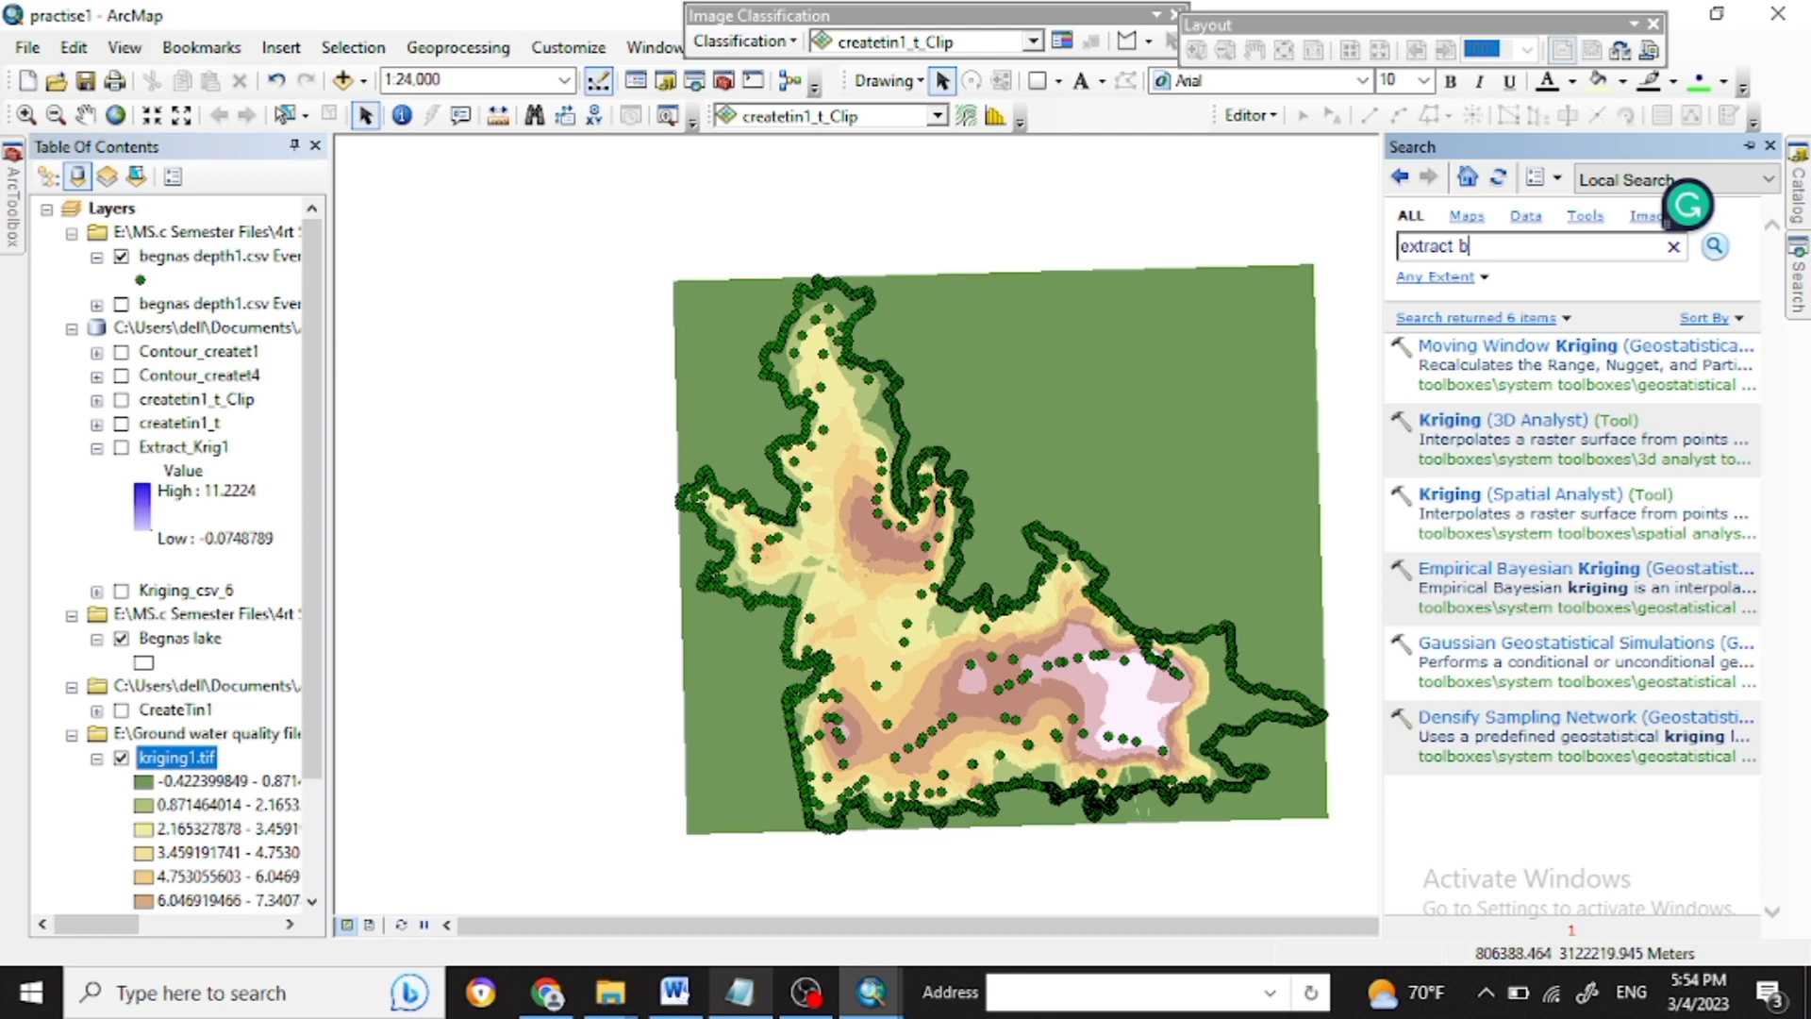
{"action": "type", "text": "y mask"}
{"action": "key", "text": "Return"}
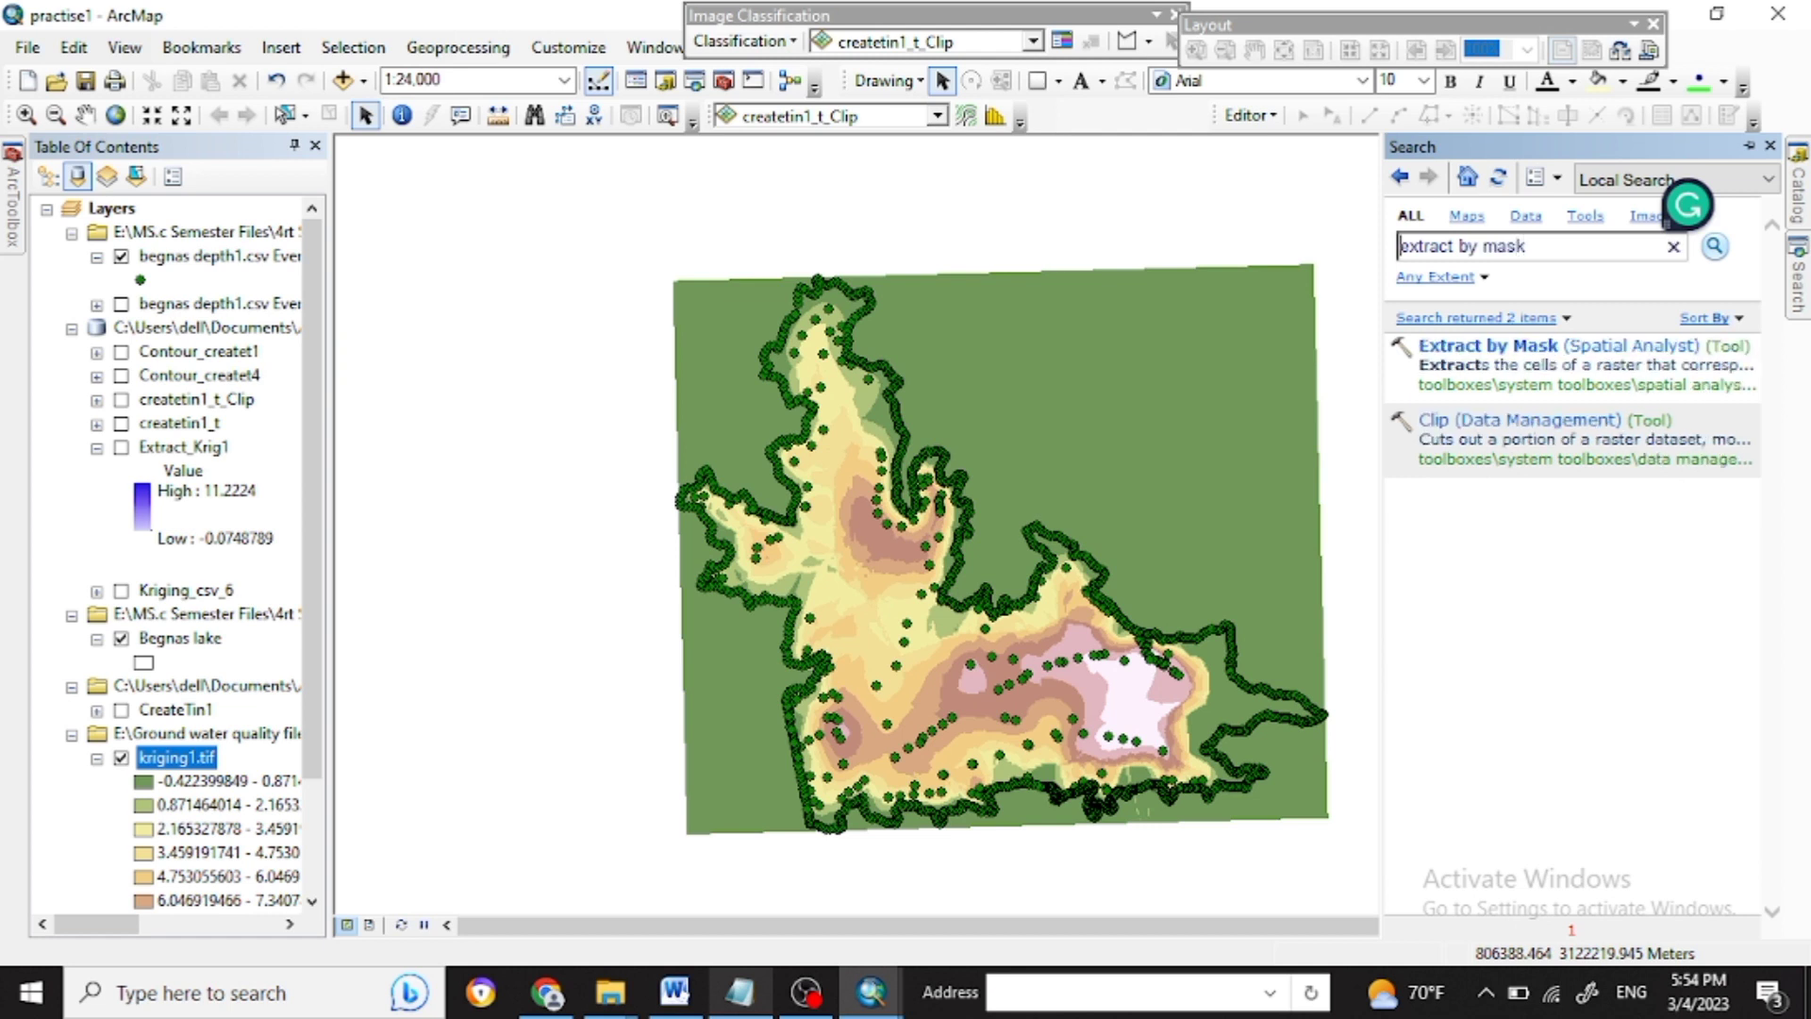
{"action": "left_click", "coordinate": [1528, 346]}
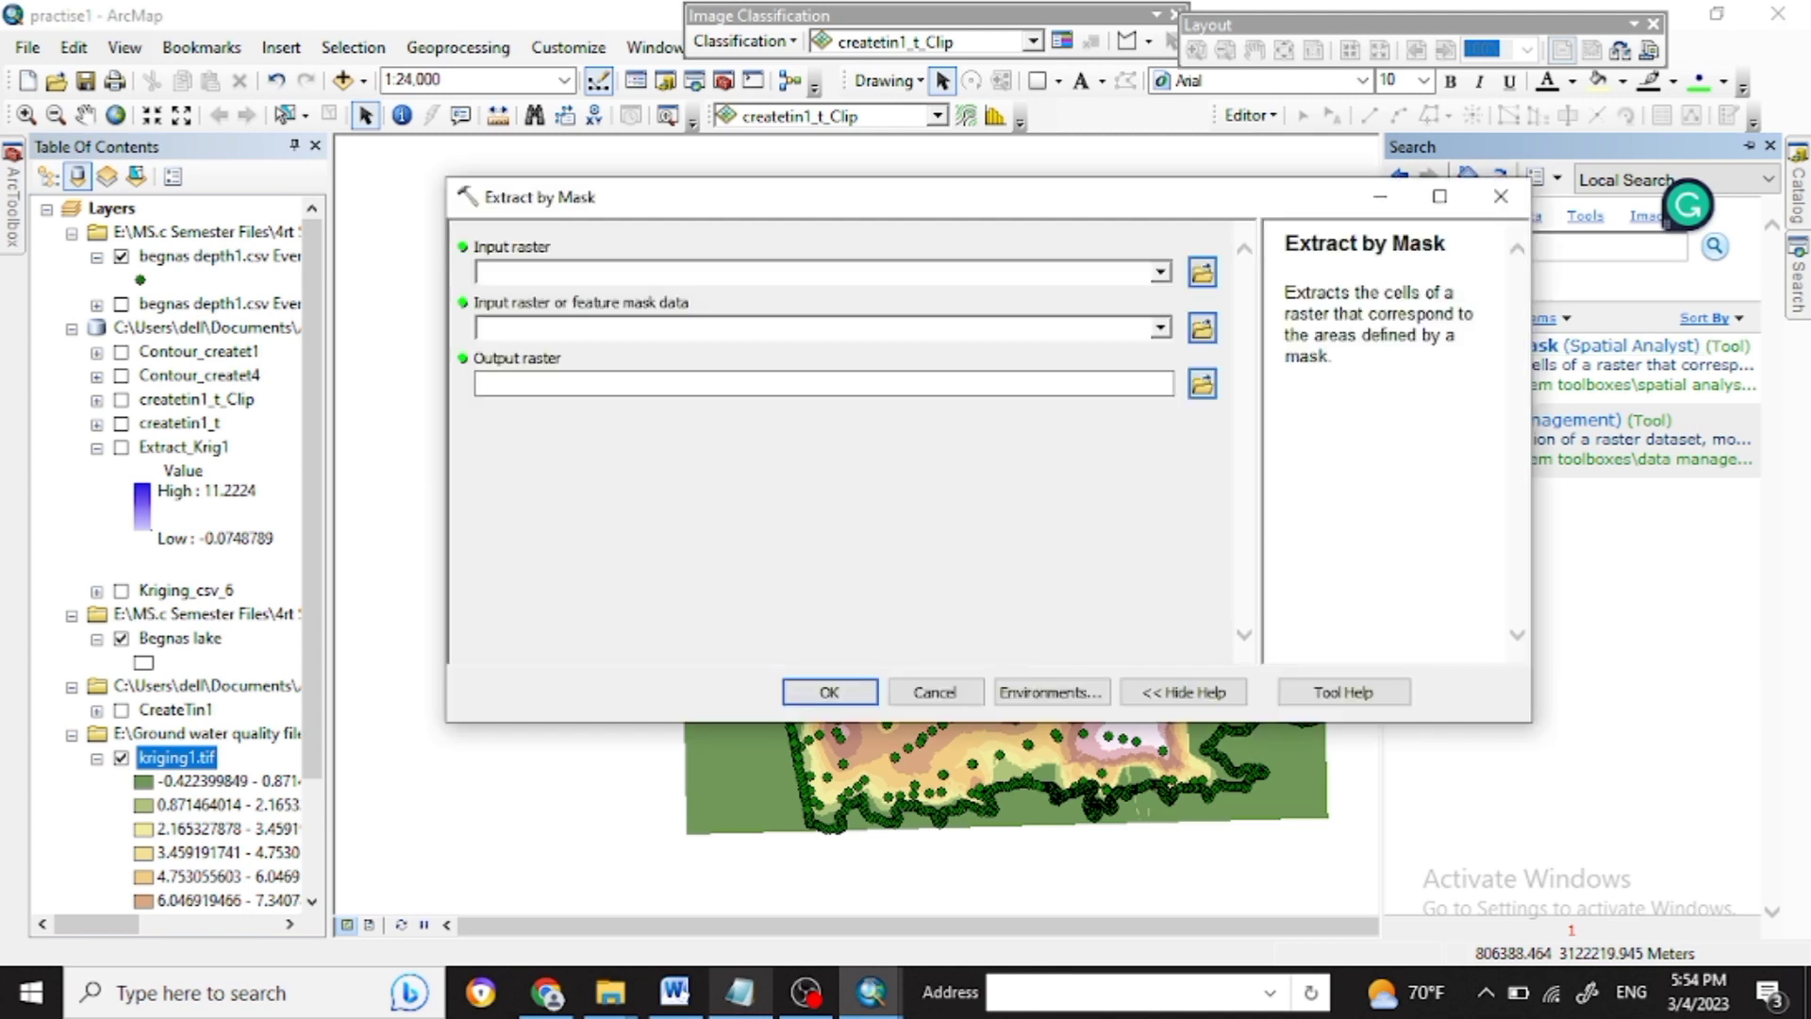
Set kriging1.tif as the input raster and Begnas lake as the feature mask data for Extract by Mask.
{"action": "left_click", "coordinate": [1160, 272]}
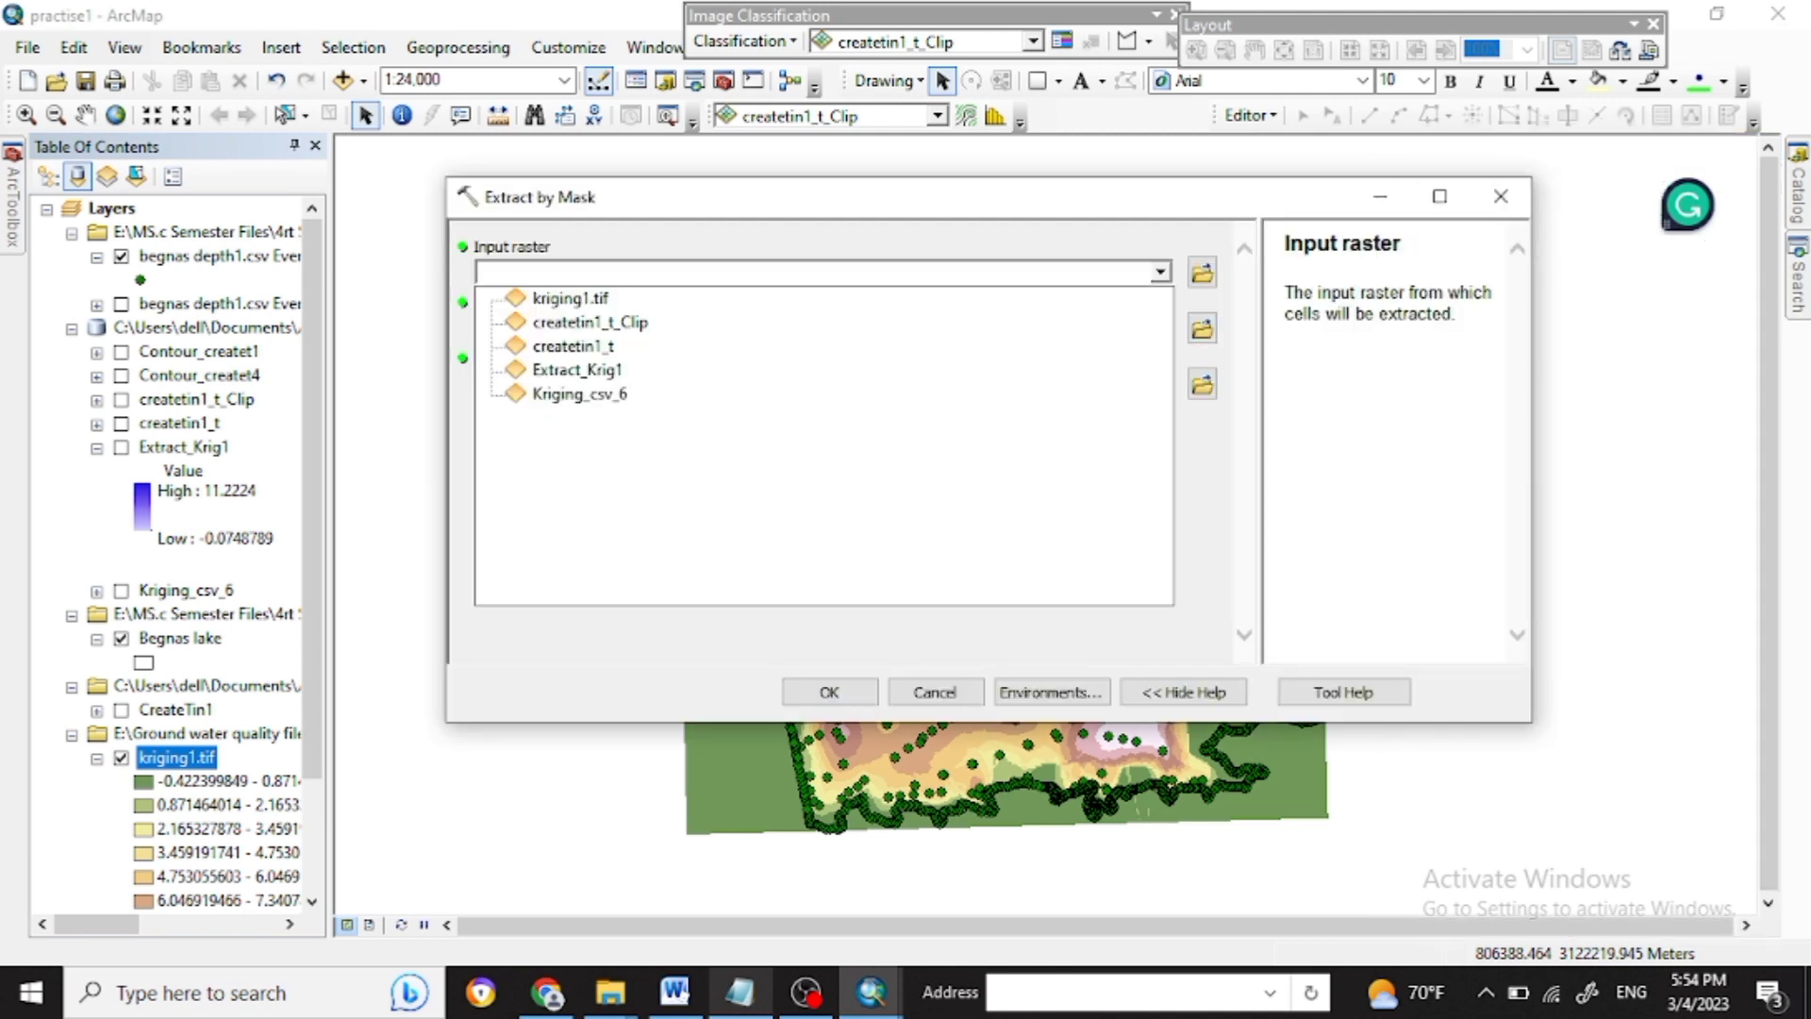
{"action": "key", "text": "Return"}
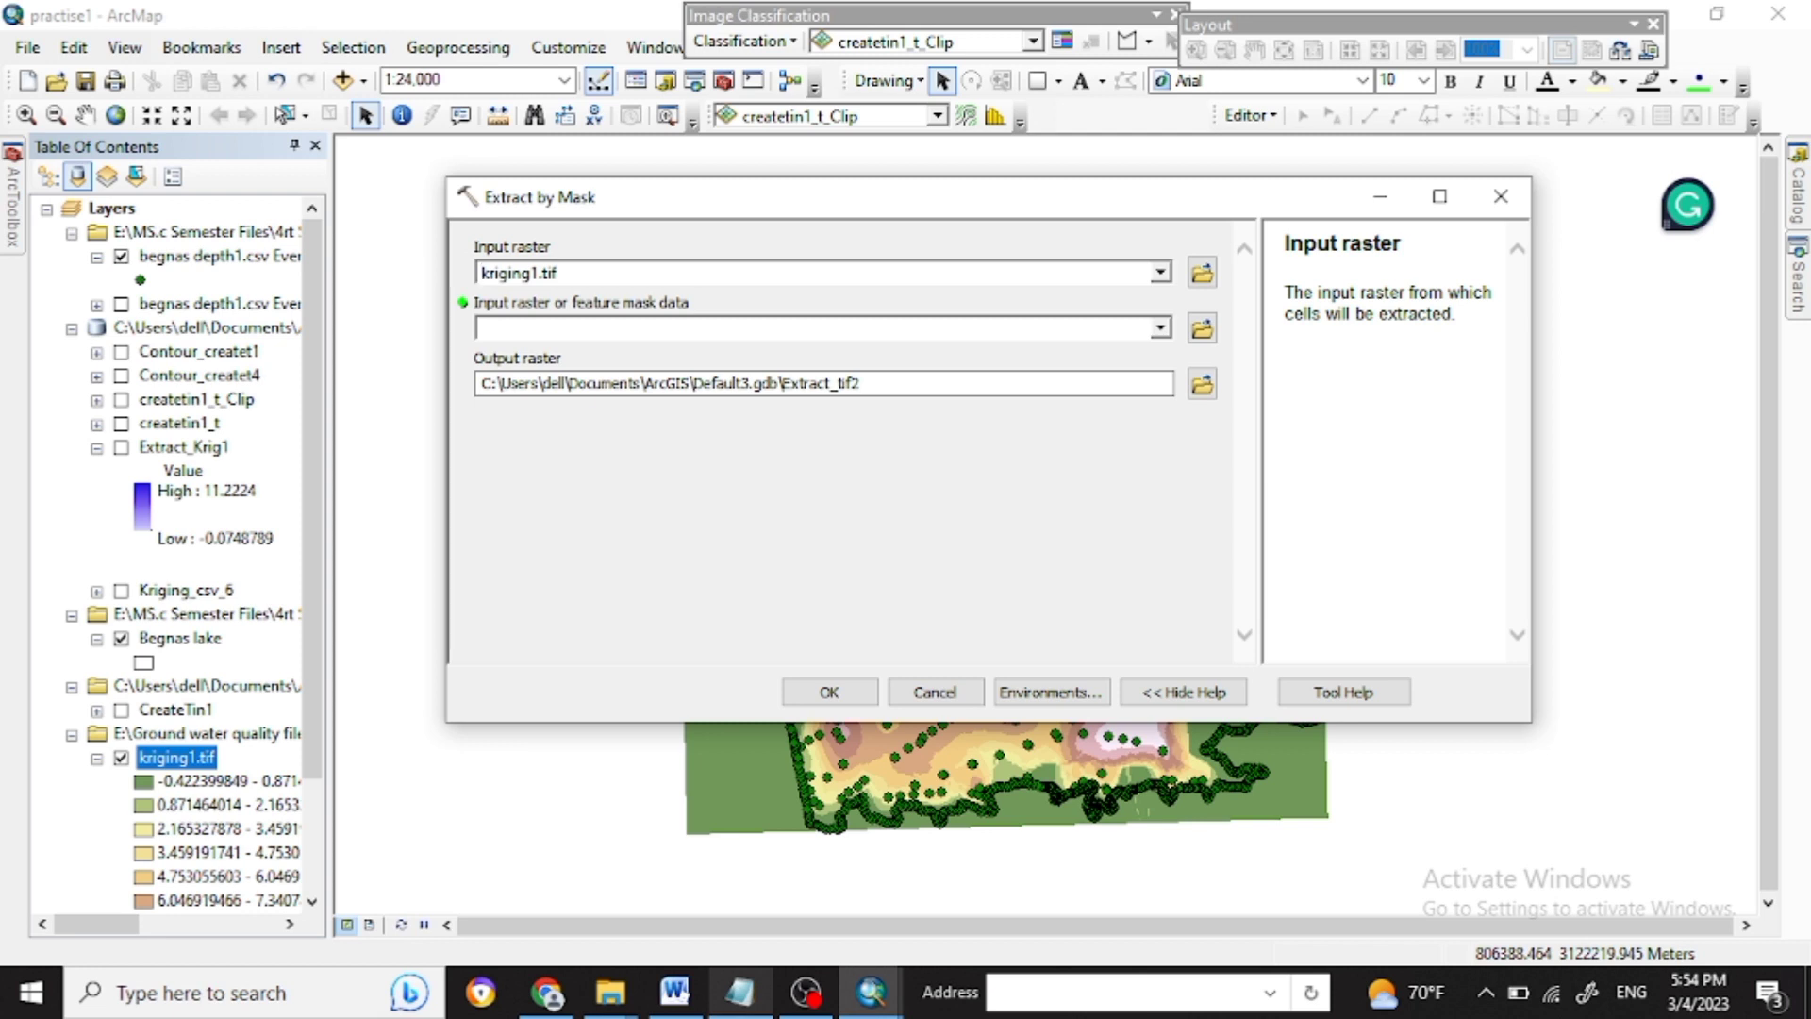
{"action": "left_click", "coordinate": [1160, 328]}
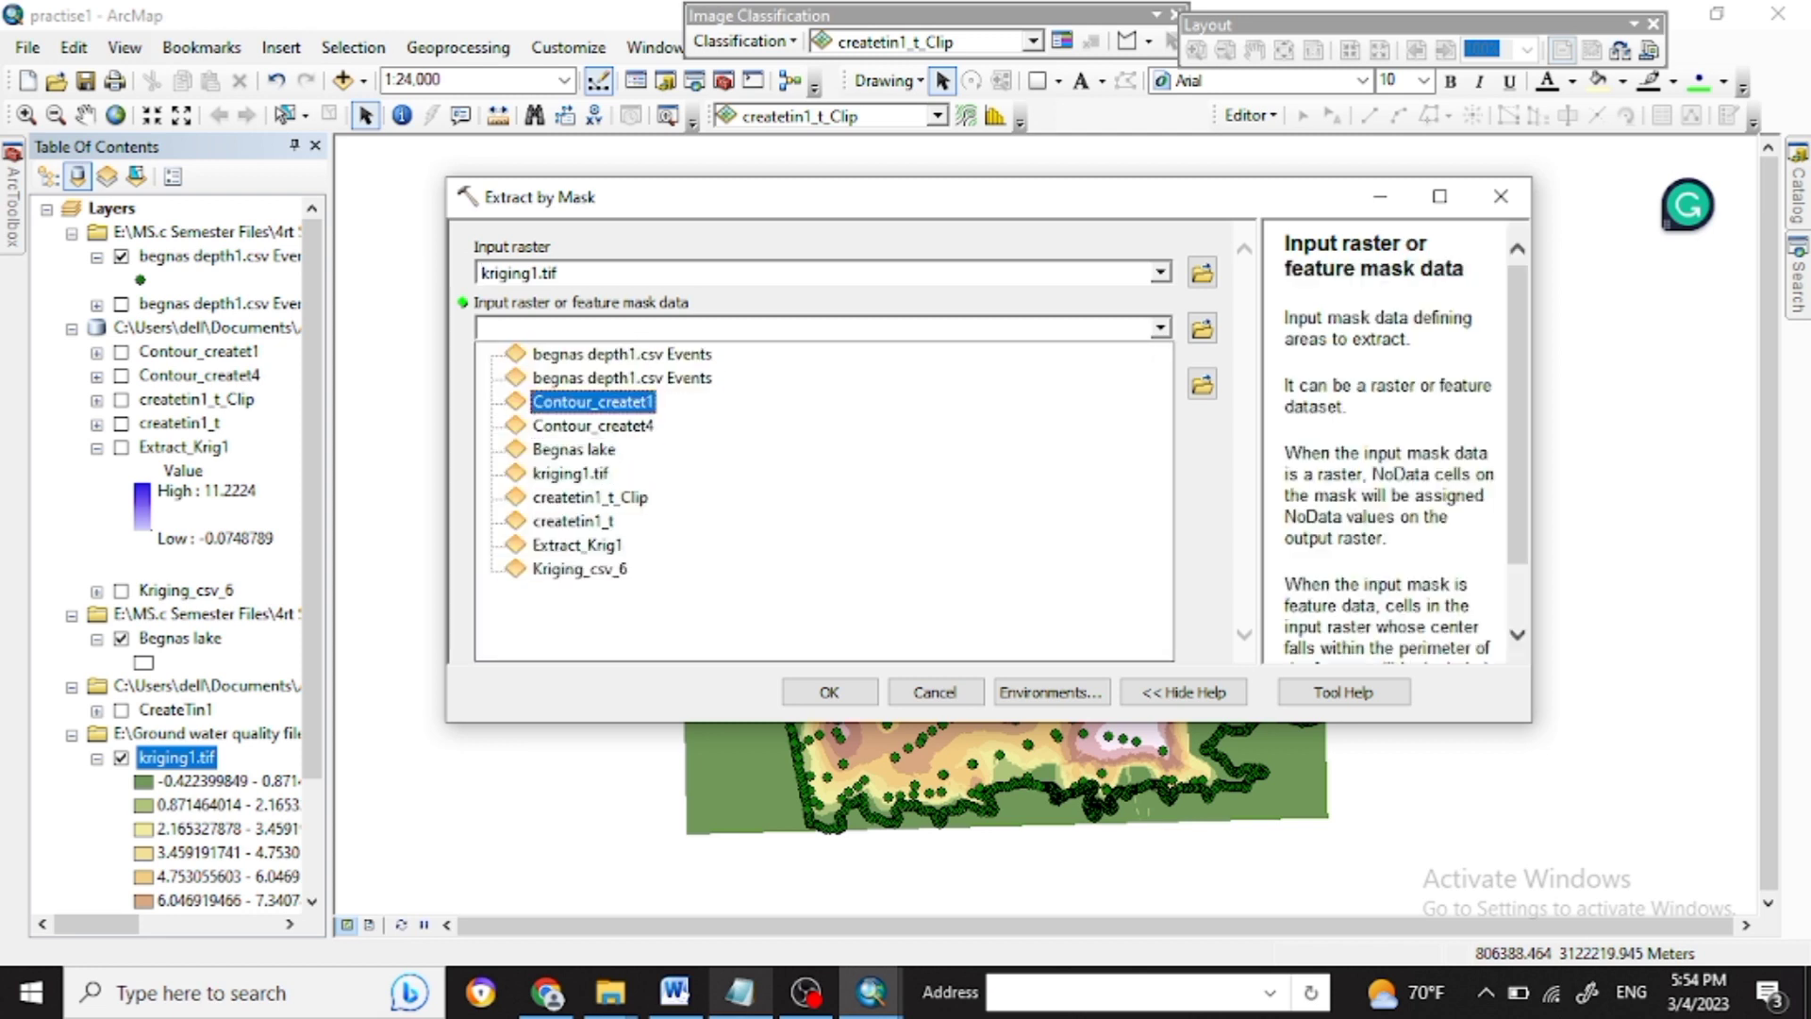
{"action": "key", "text": "Down"}
{"action": "key", "text": "Down"}
{"action": "key", "text": "Down"}
{"action": "key", "text": "Down"}
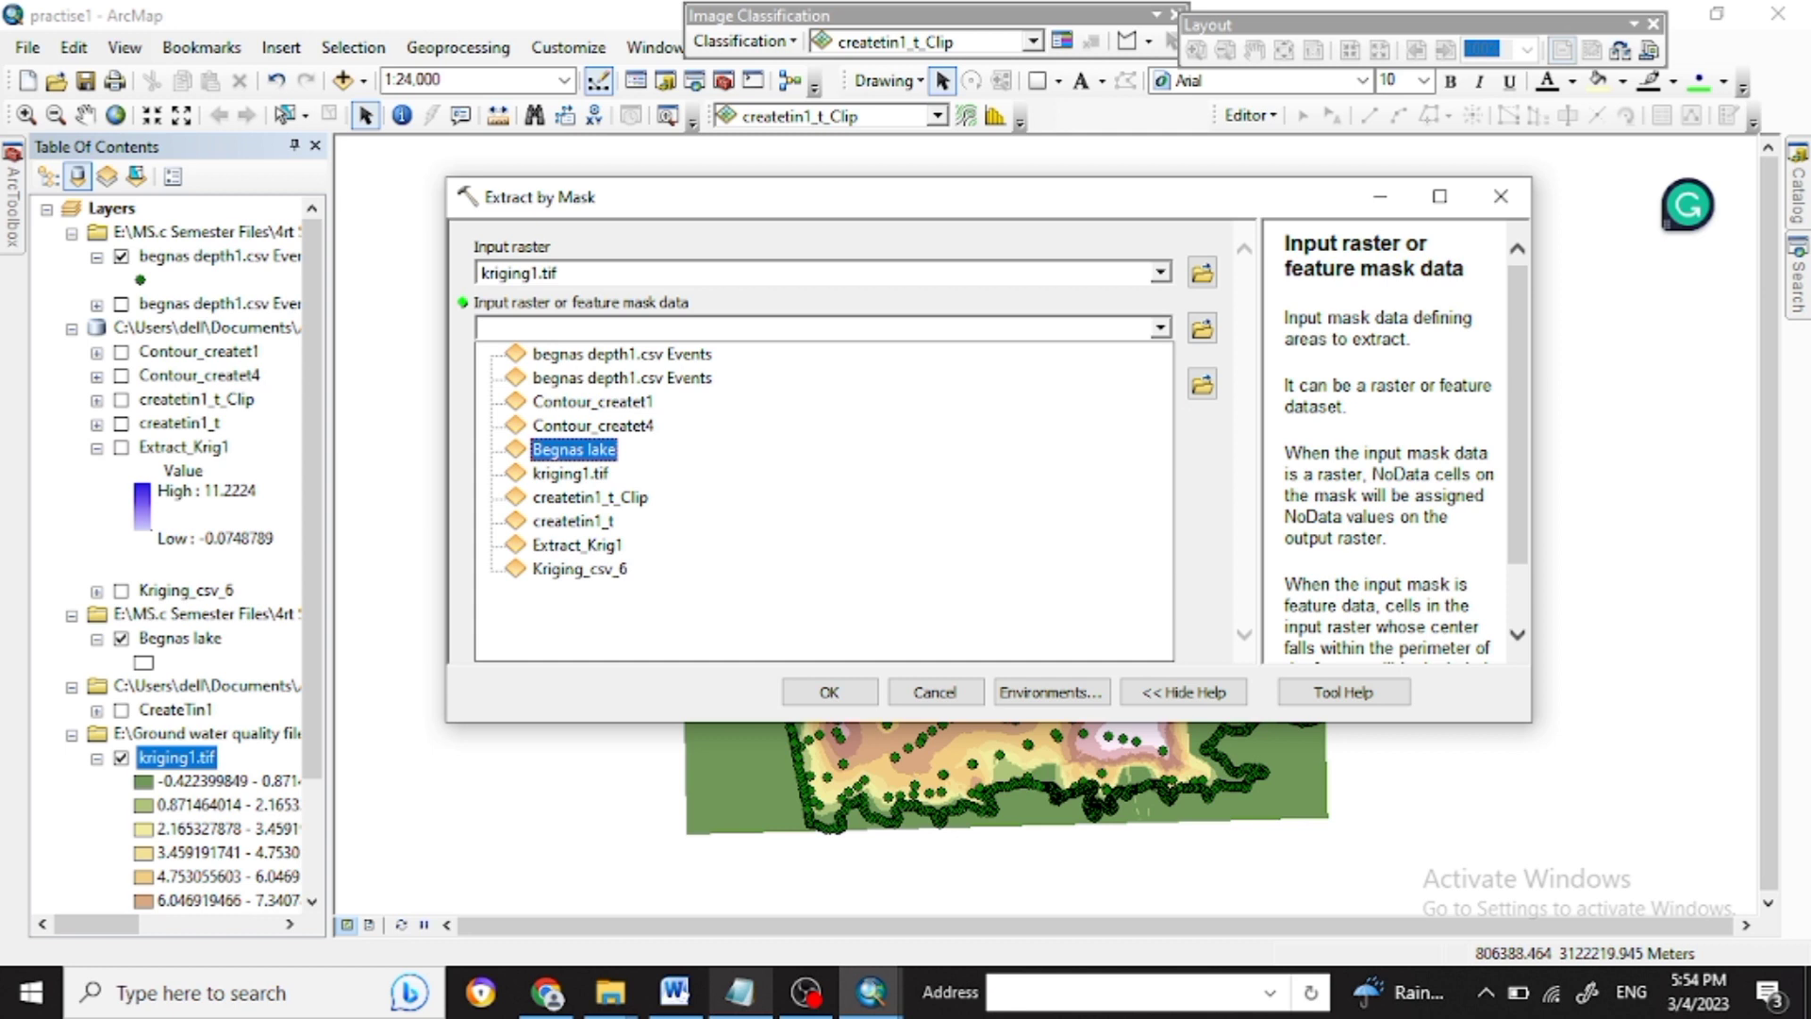
{"action": "key", "text": "Return"}
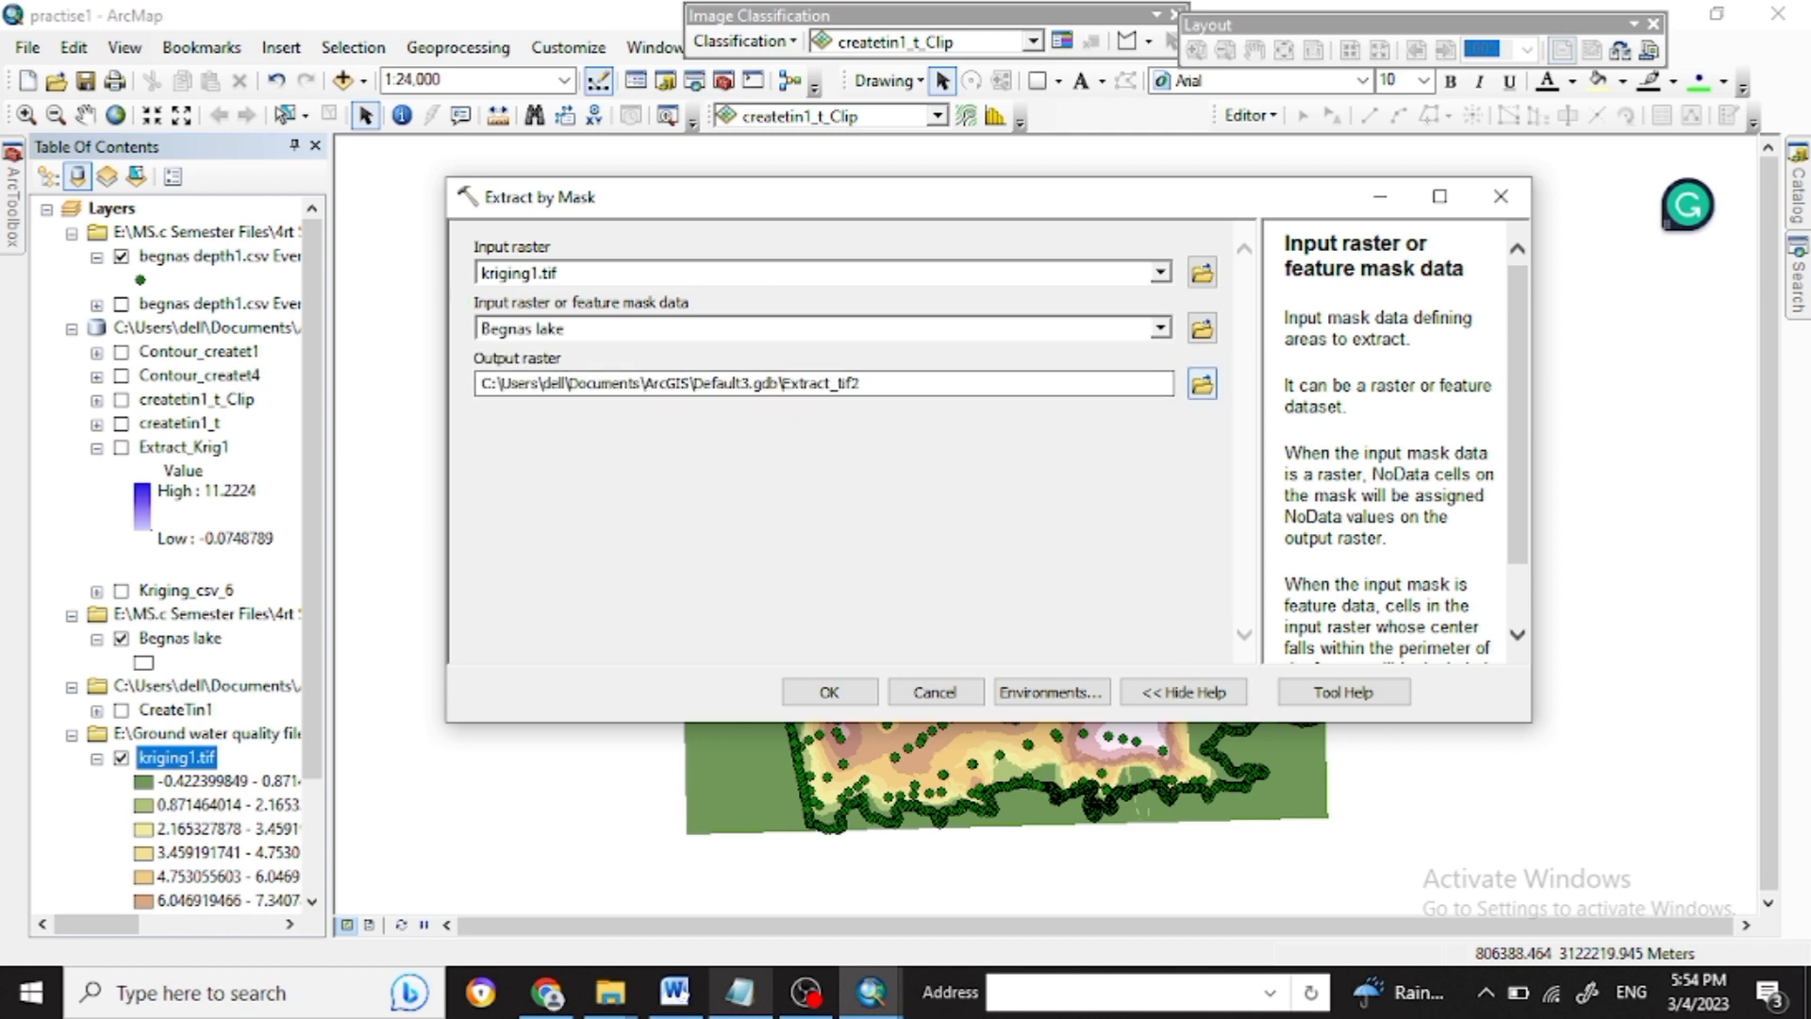
Name the output raster krigingclip.tif in the Work file folder and run Extract by Mask.
{"action": "left_click", "coordinate": [1202, 384]}
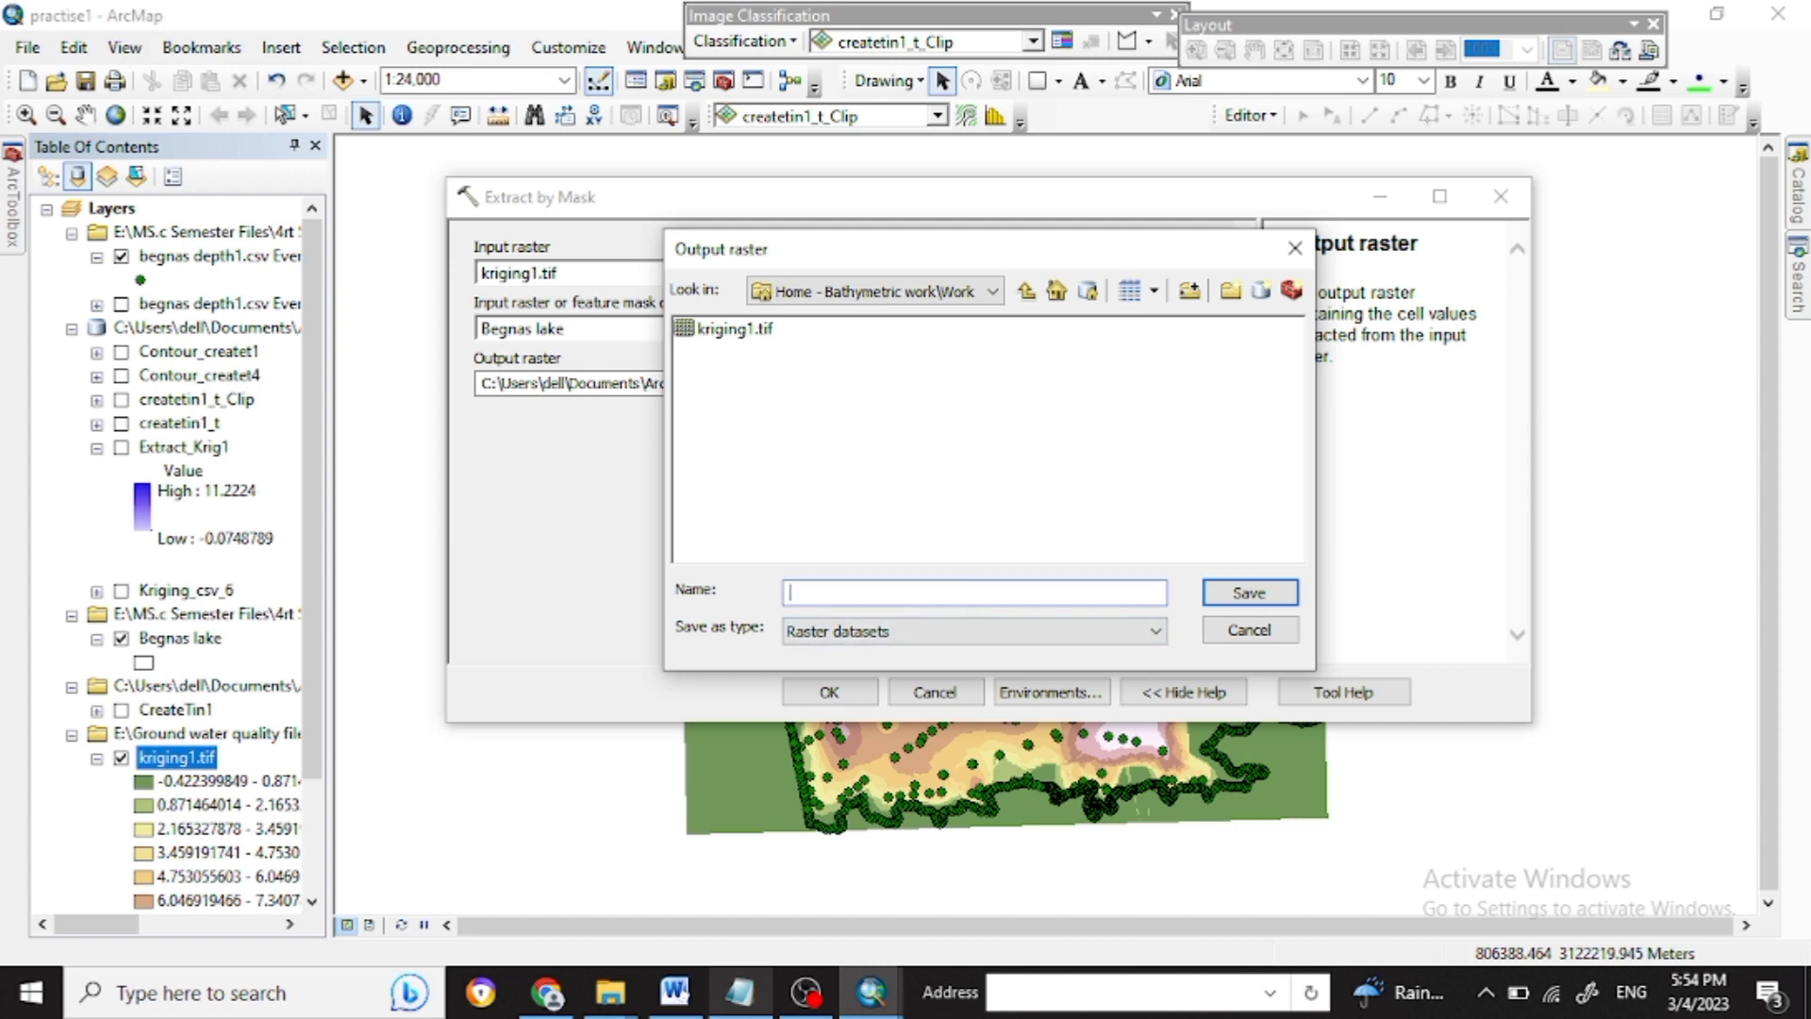
{"action": "left_click", "coordinate": [734, 330]}
{"action": "left_click", "coordinate": [840, 592]}
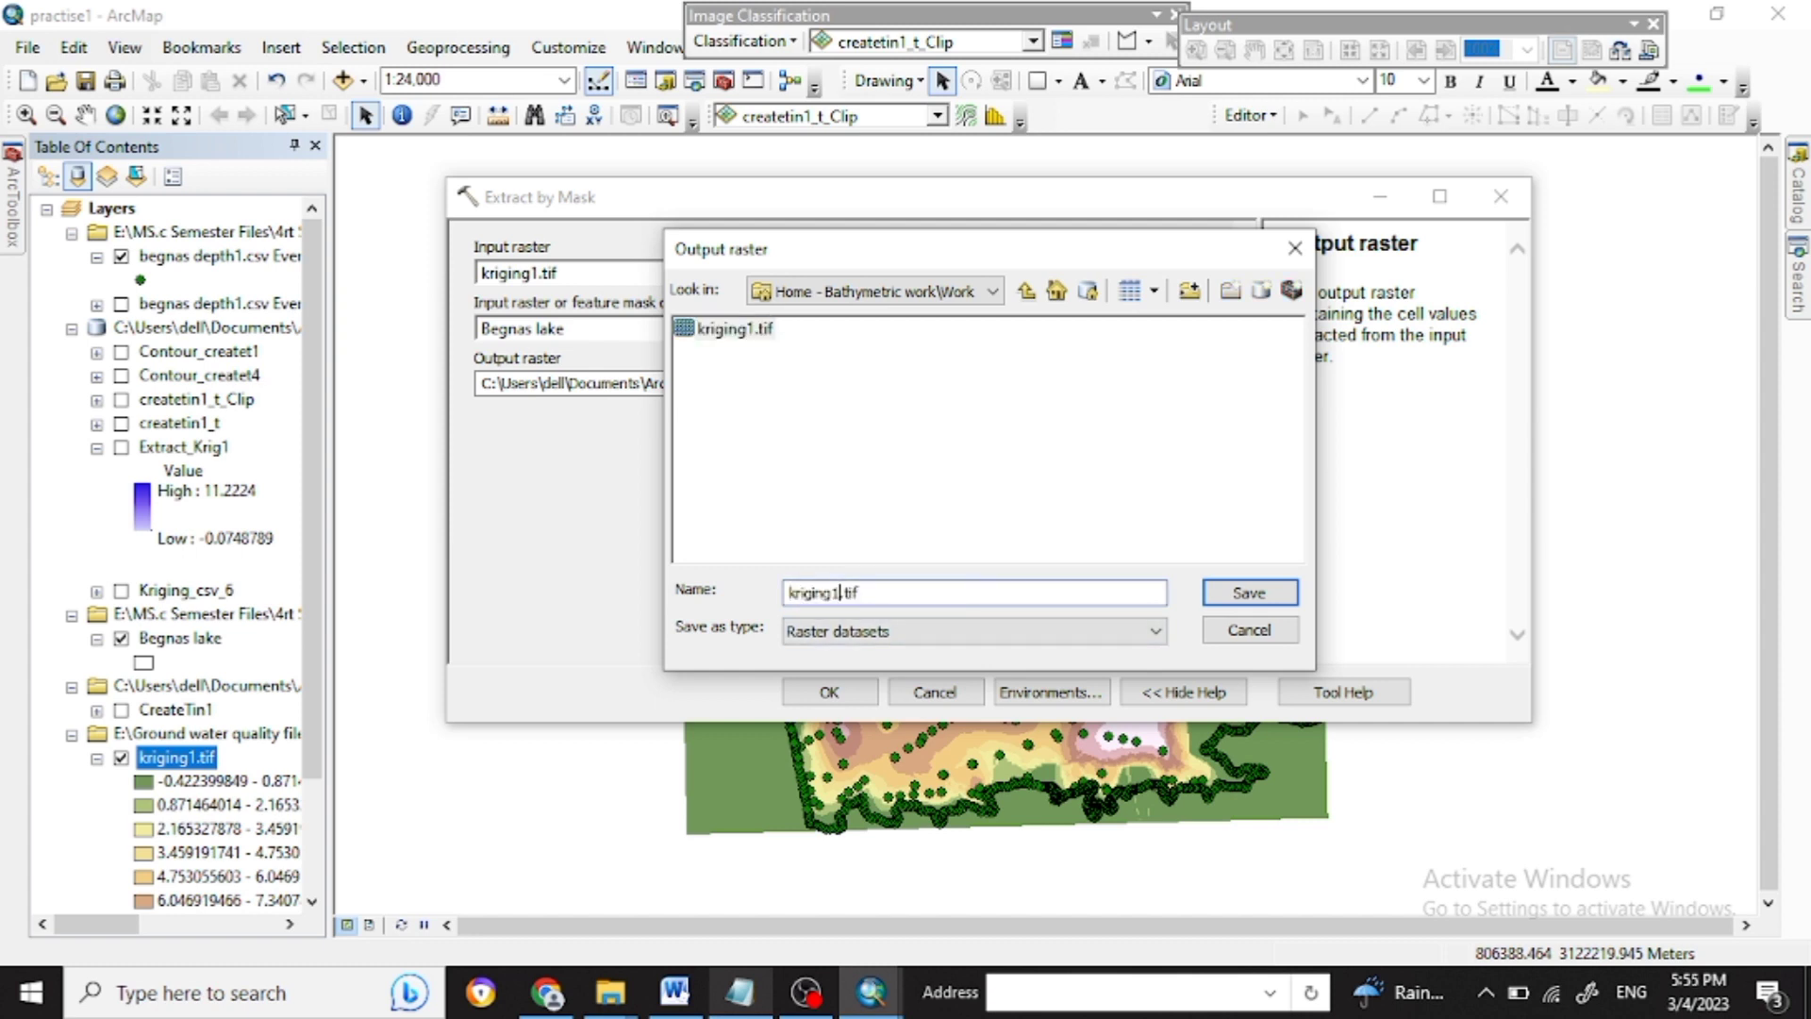
{"action": "key", "text": "BackSpace"}
{"action": "type", "text": "clip"}
{"action": "key", "text": "Return"}
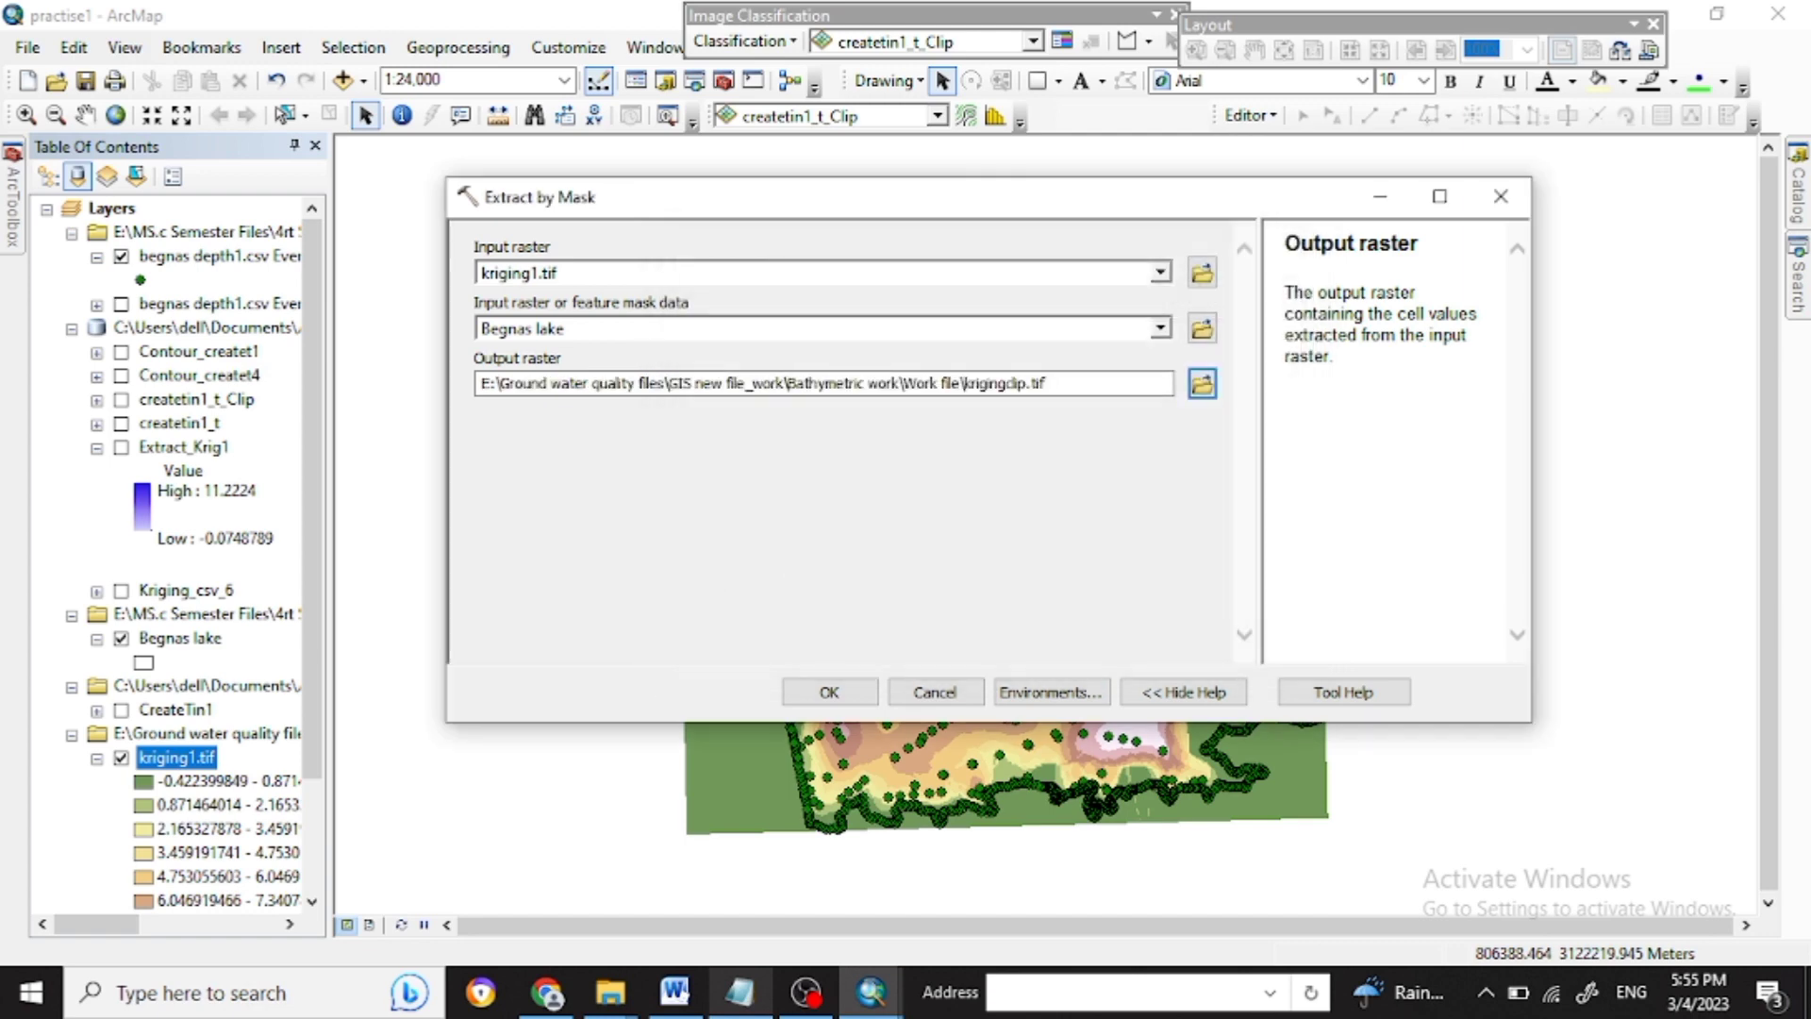
{"action": "key", "text": "Return"}
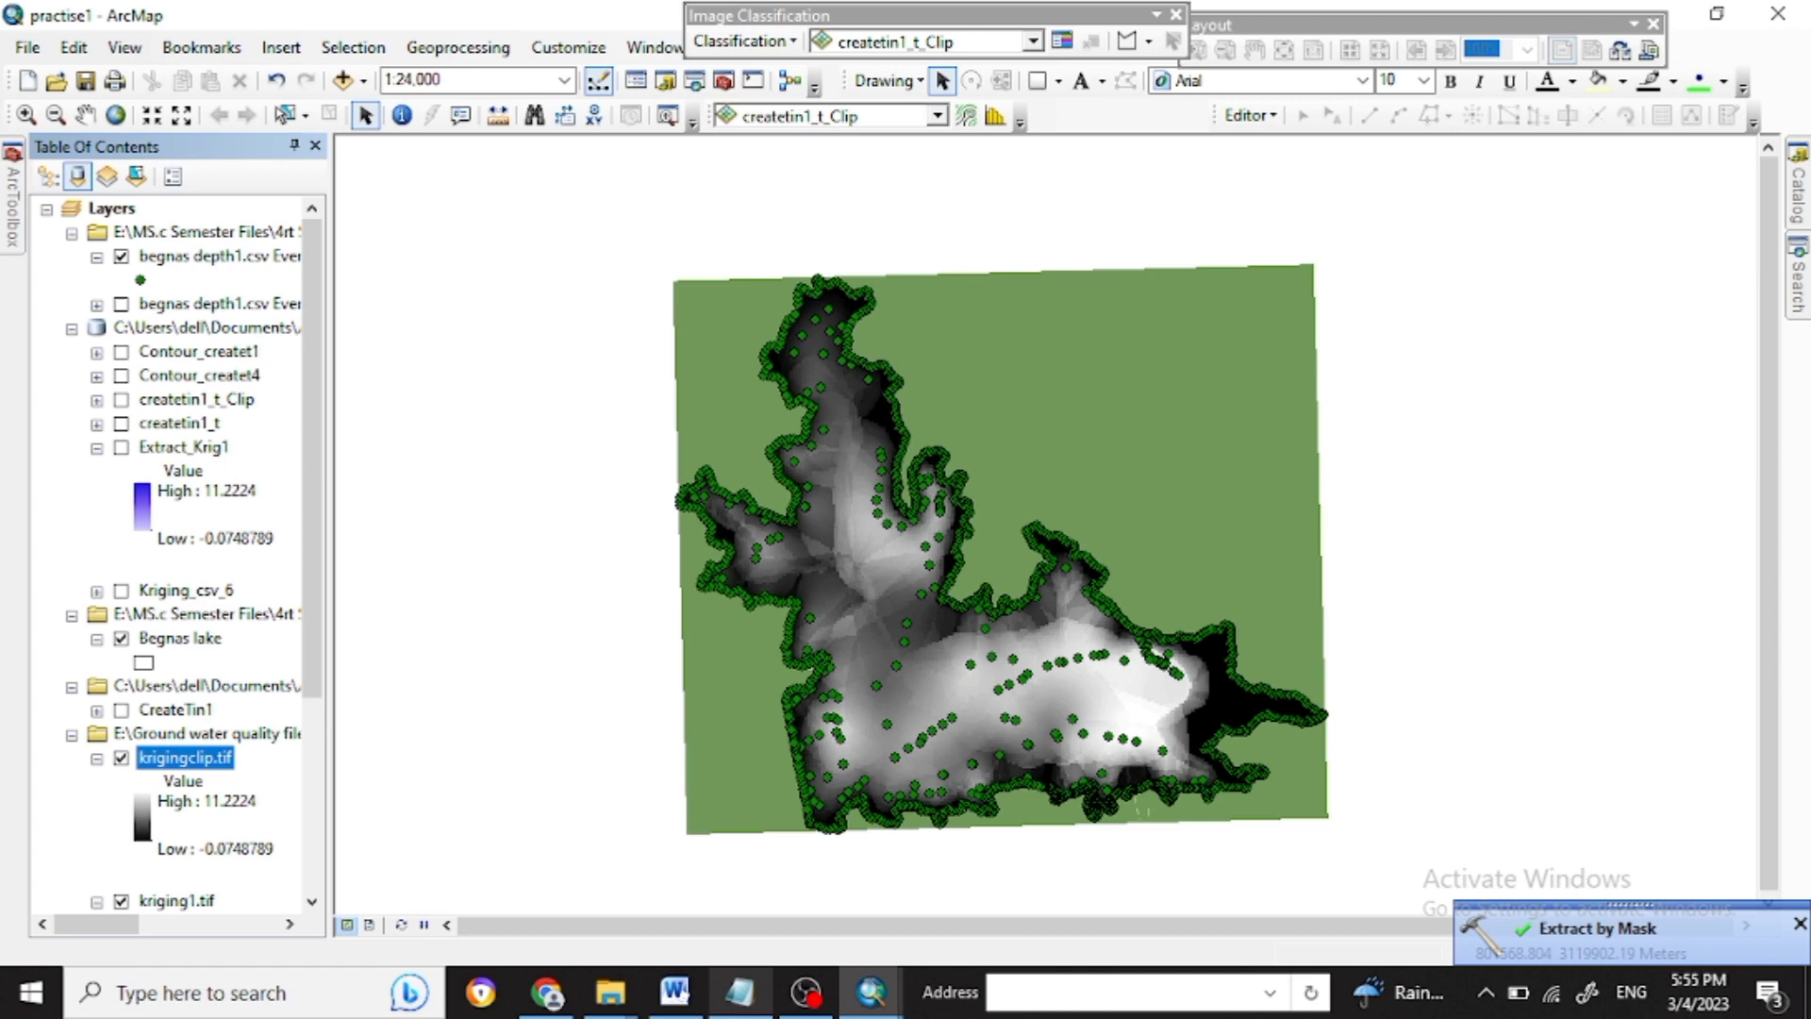
Hide the unclipped kriging1.tif layer on the map.
{"action": "scroll", "coordinate": [227, 781], "scroll_direction": "down", "scroll_amount": 3}
{"action": "left_click", "coordinate": [96, 687]}
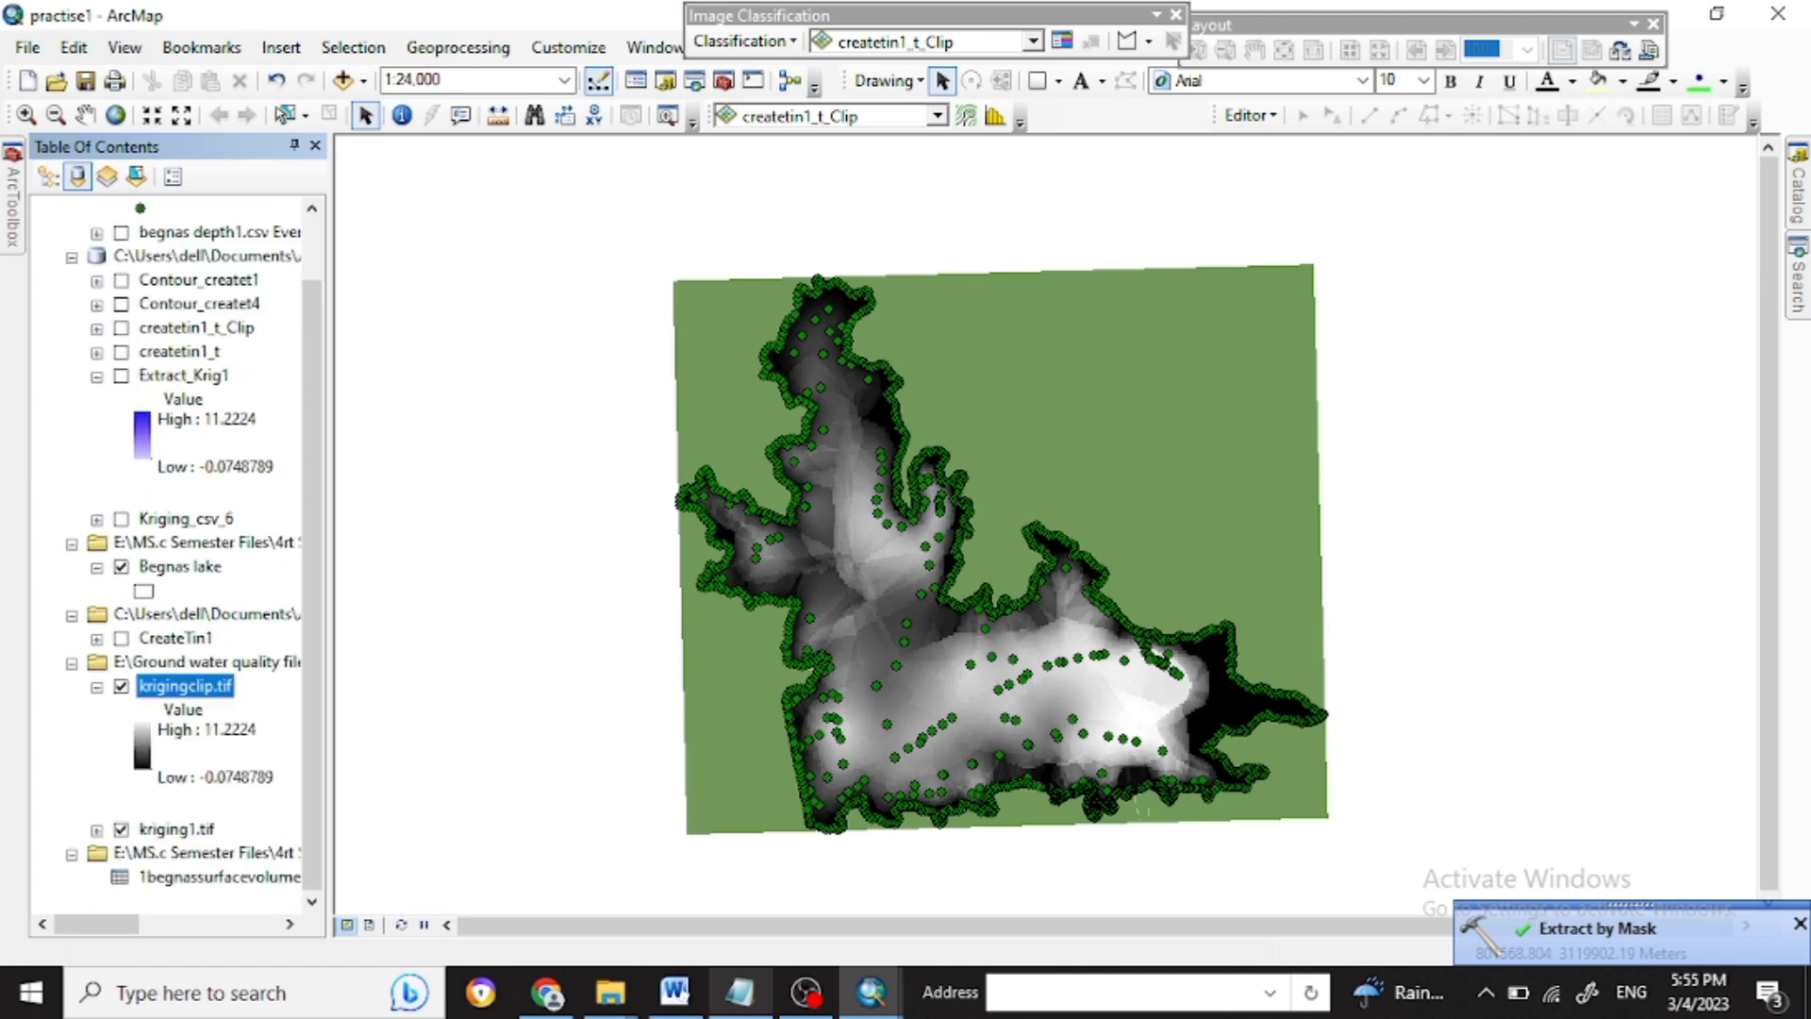
{"action": "left_click", "coordinate": [121, 830]}
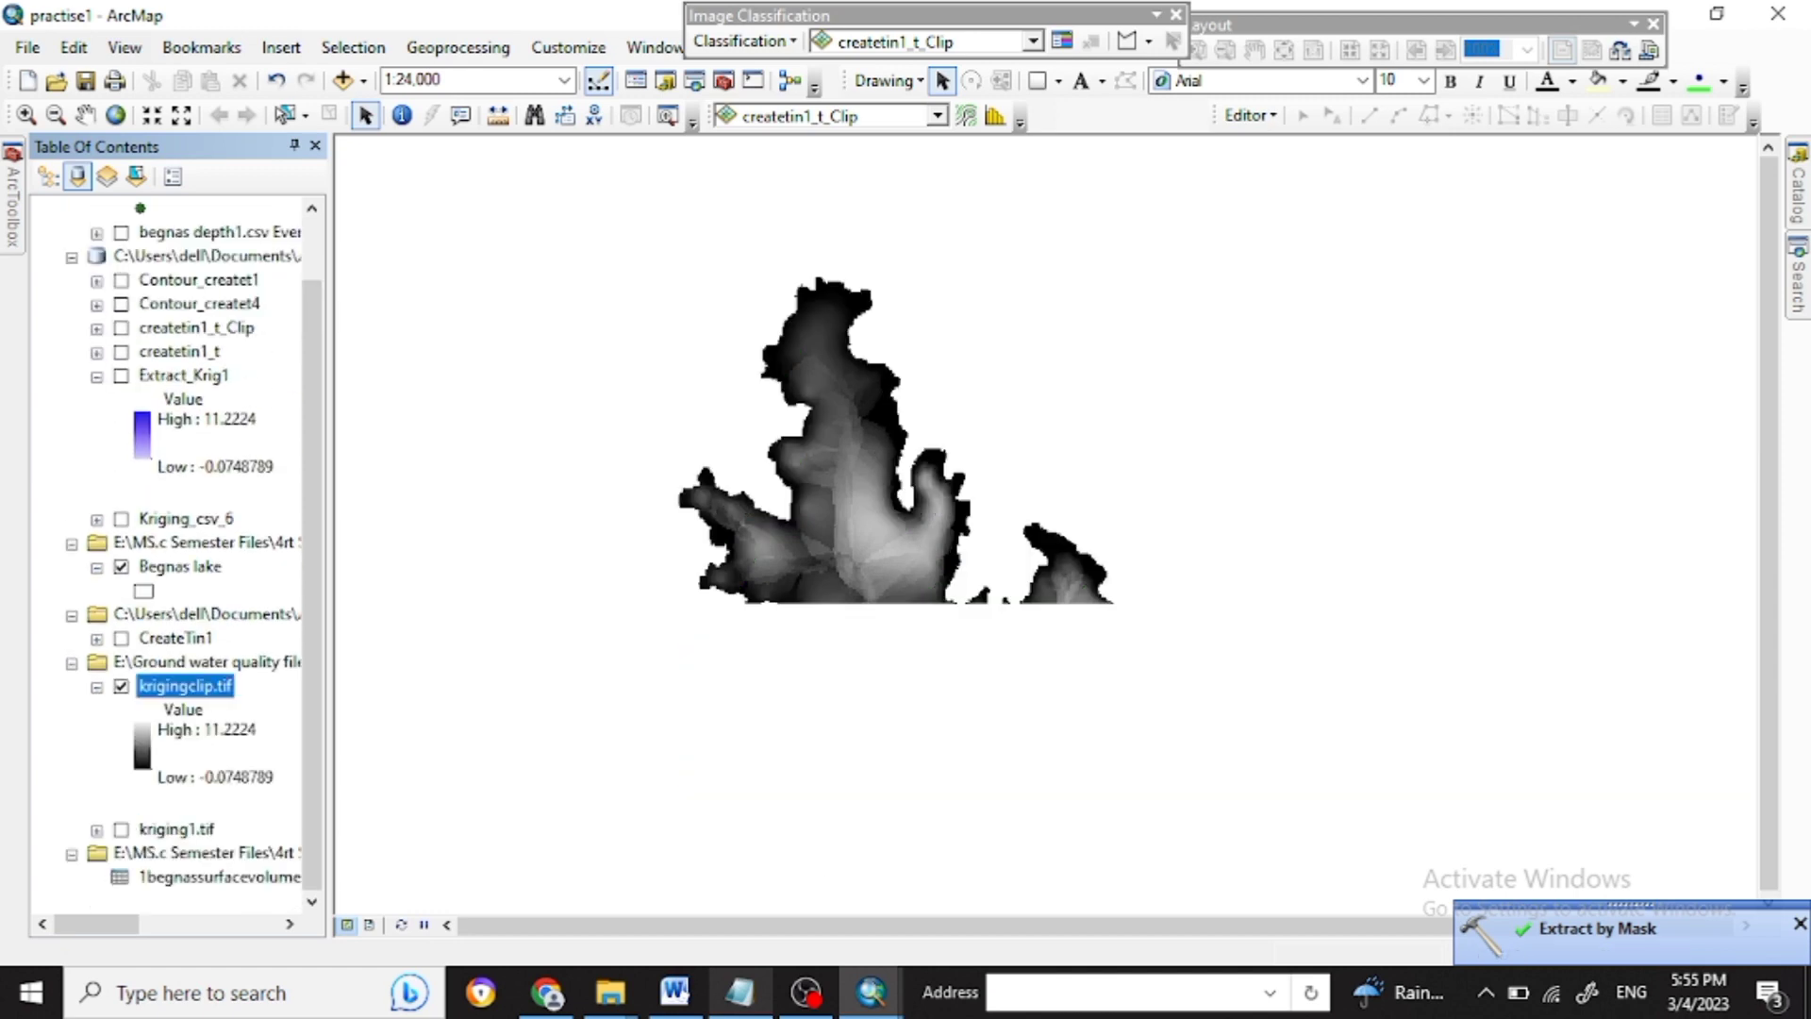
Apply the light-to-dark blue color ramp to the krigingclip.tif layer.
{"action": "left_click", "coordinate": [144, 738]}
{"action": "left_click", "coordinate": [141, 745]}
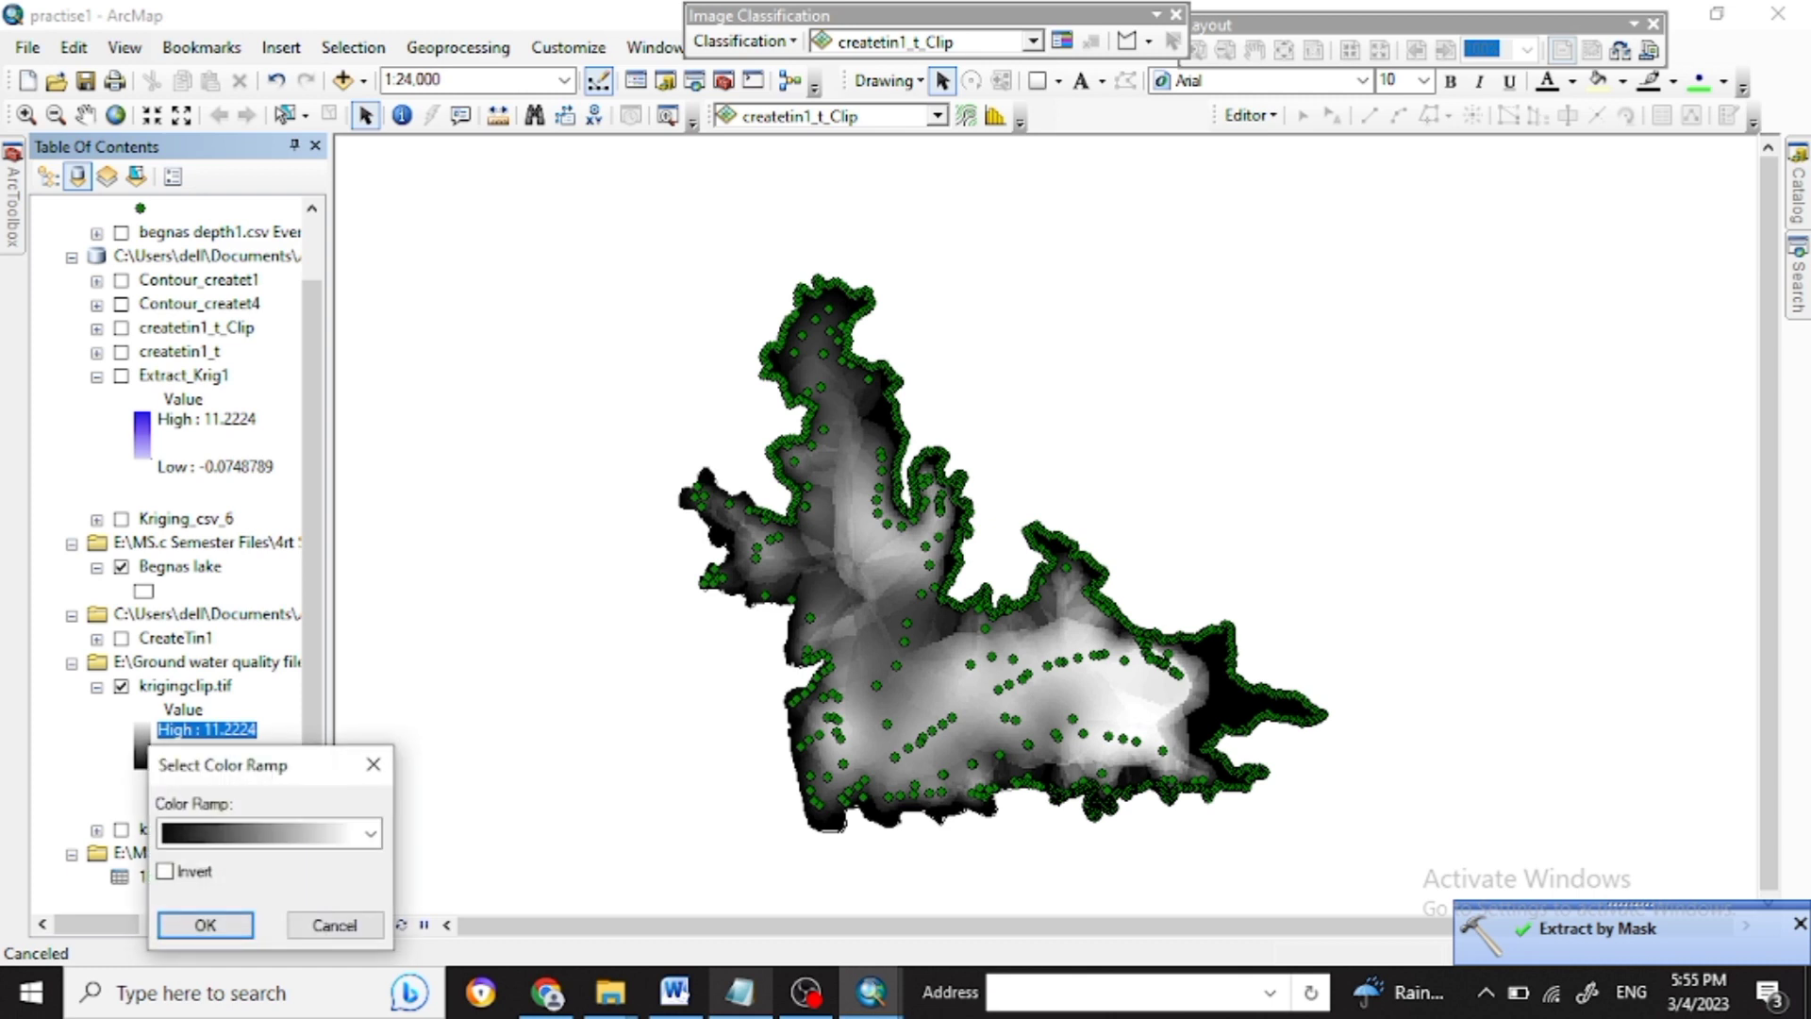
{"action": "left_click", "coordinate": [370, 833]}
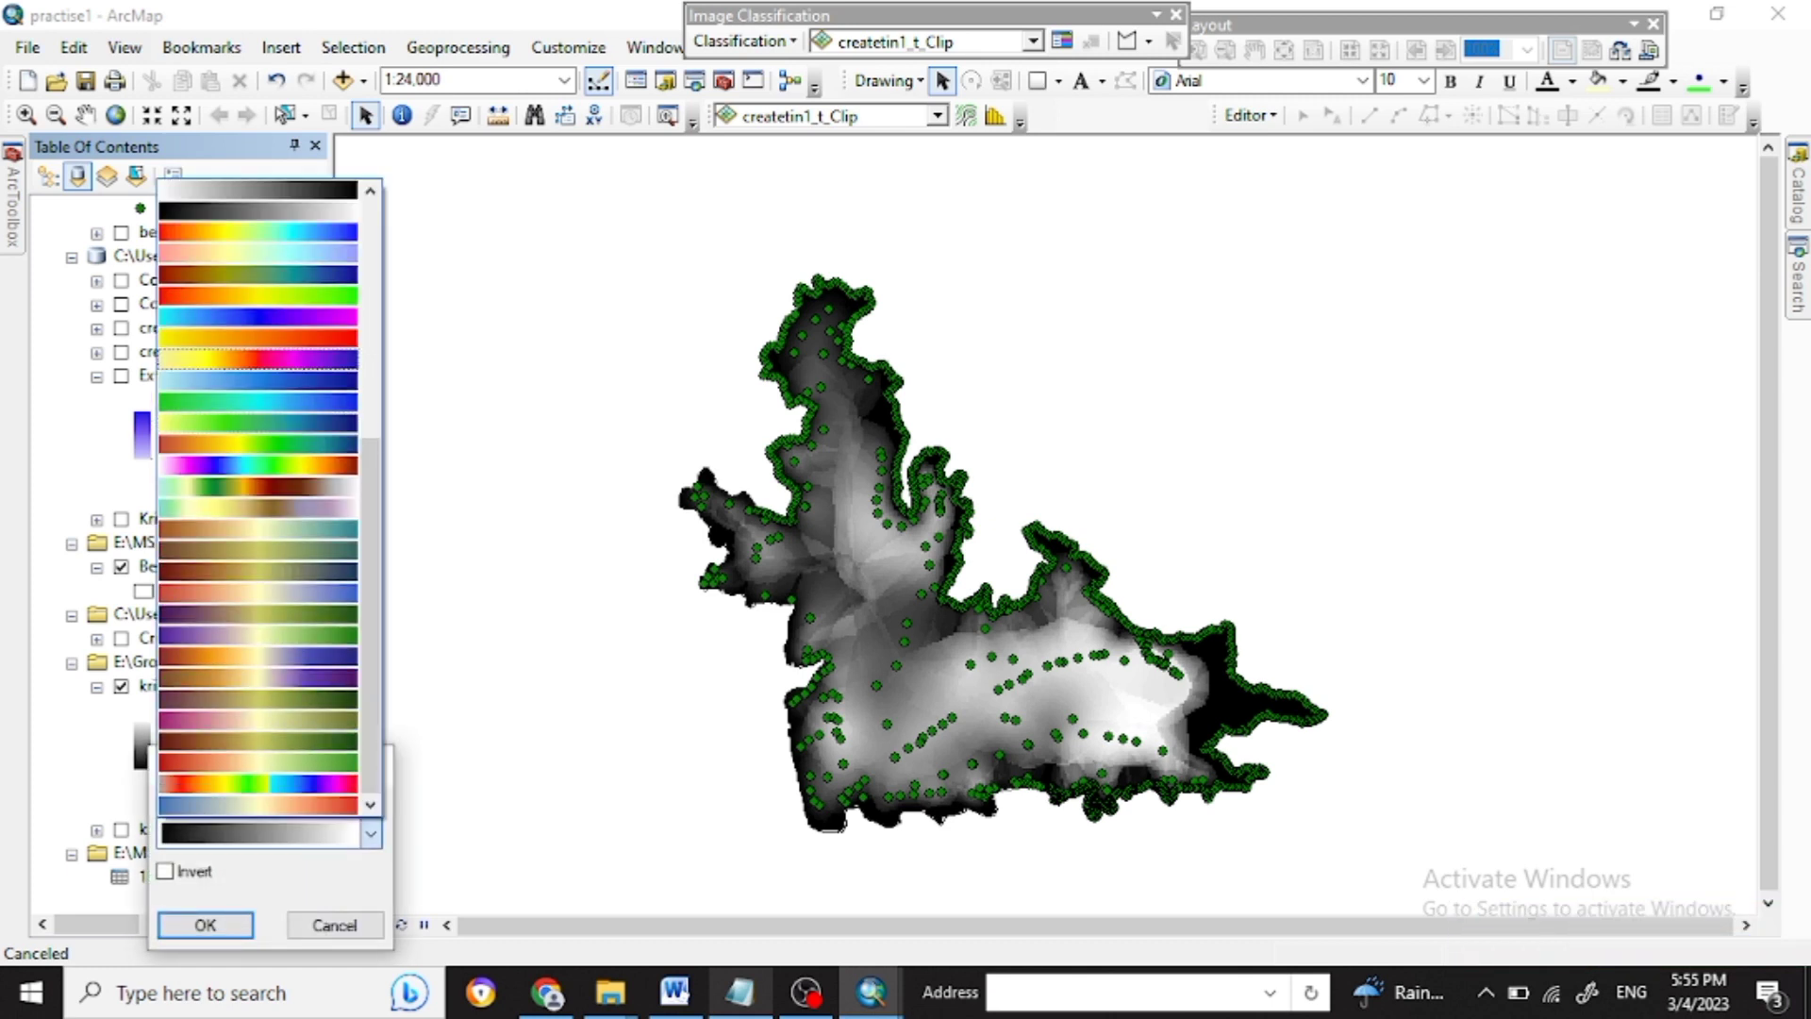
{"action": "left_click", "coordinate": [258, 380]}
{"action": "left_click", "coordinate": [206, 924]}
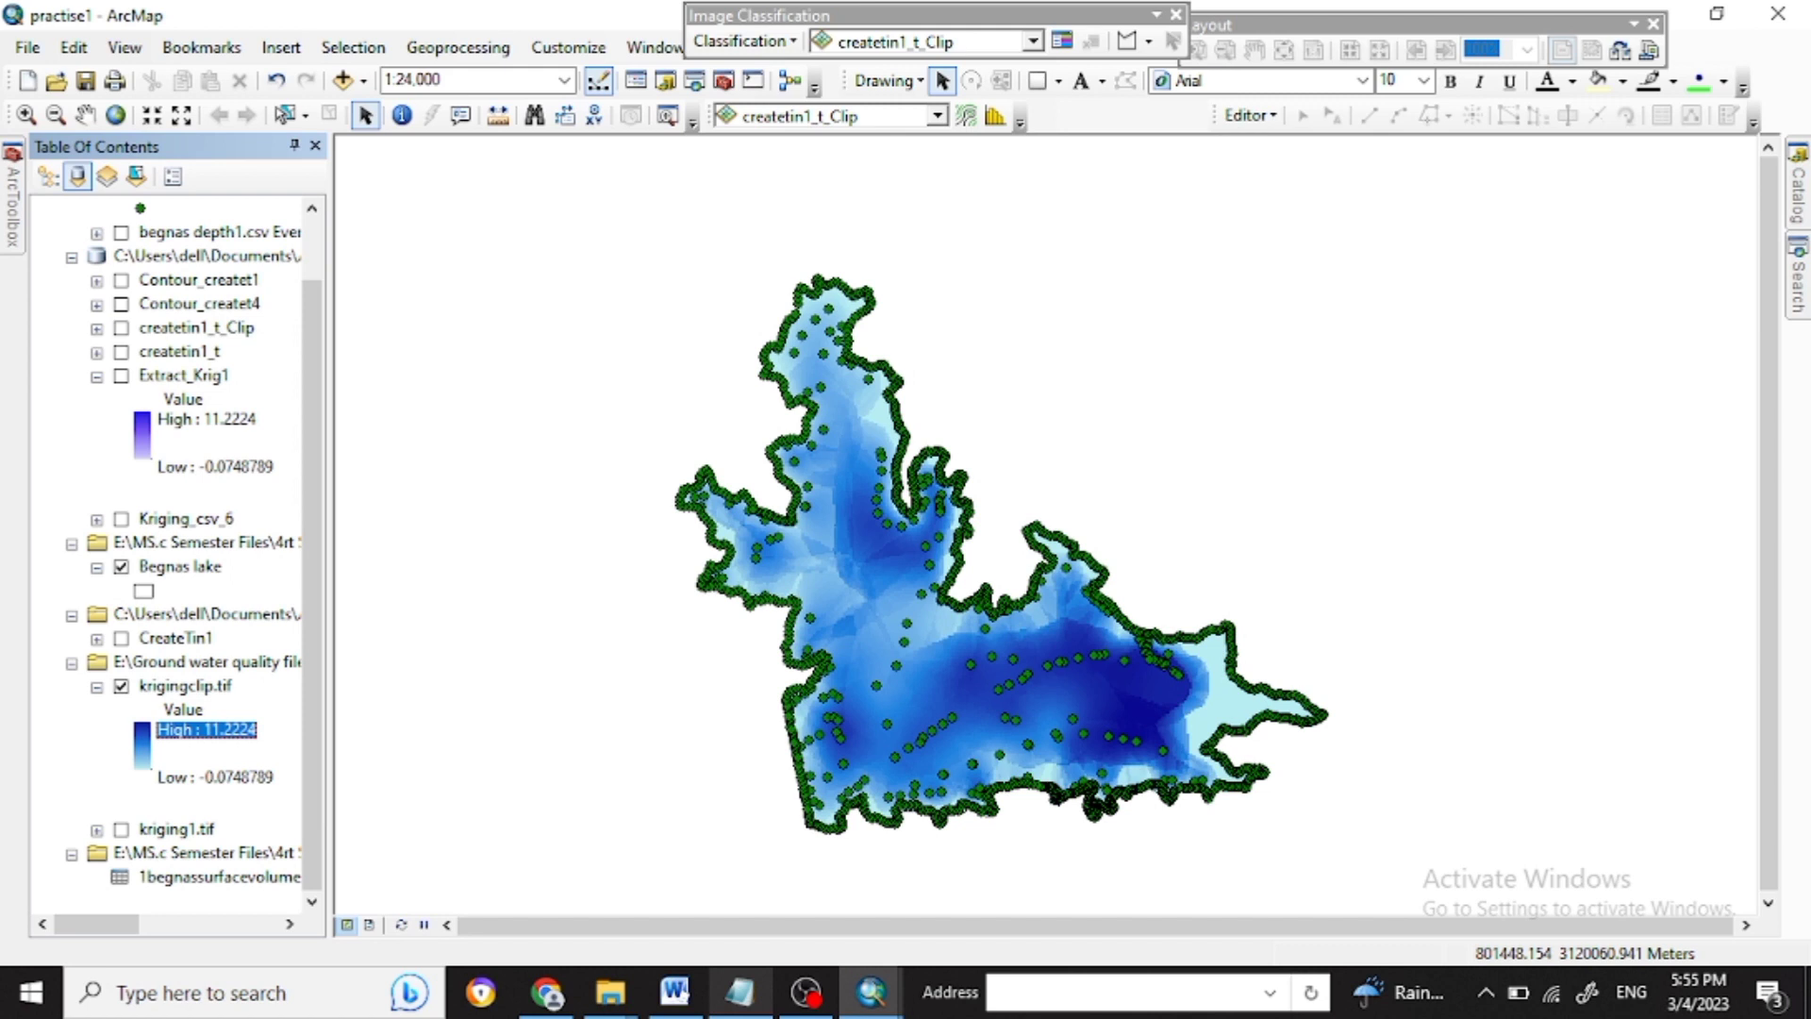
Check the Create tin step in the Note_Ex3 Notepad file and return to ArcMap.
{"action": "left_click", "coordinate": [183, 711]}
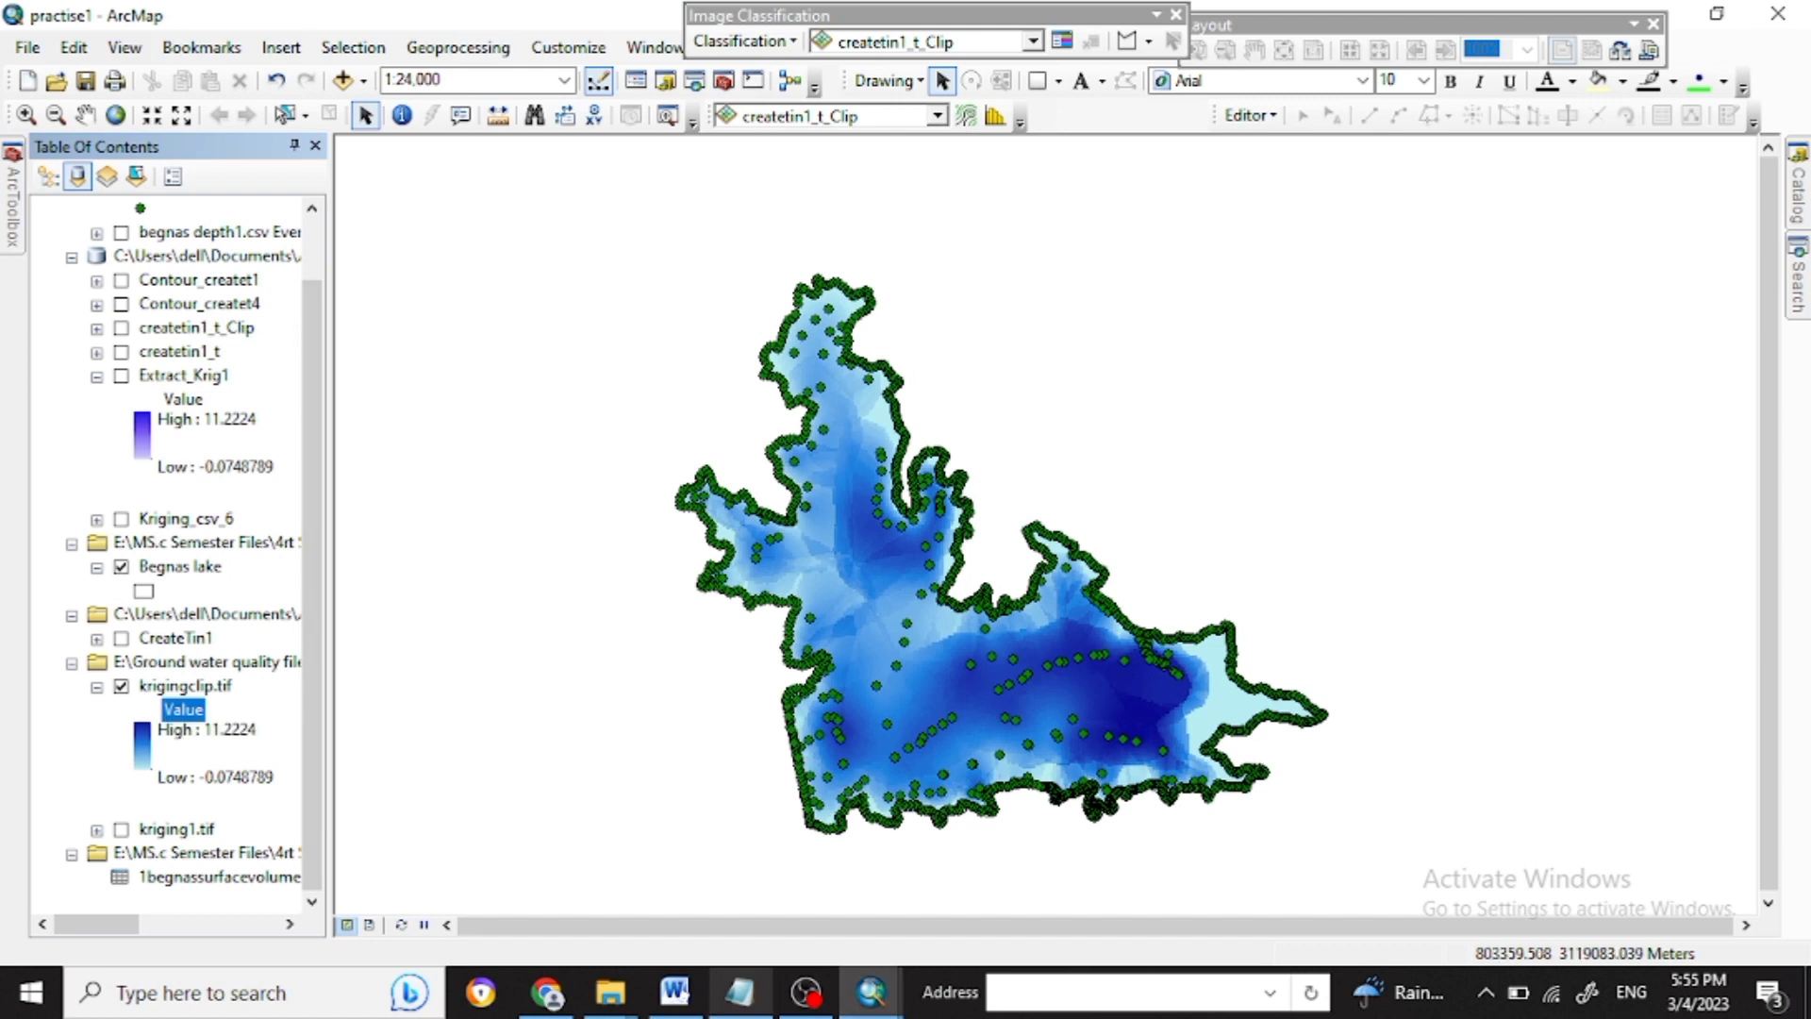
{"action": "left_click", "coordinate": [740, 993]}
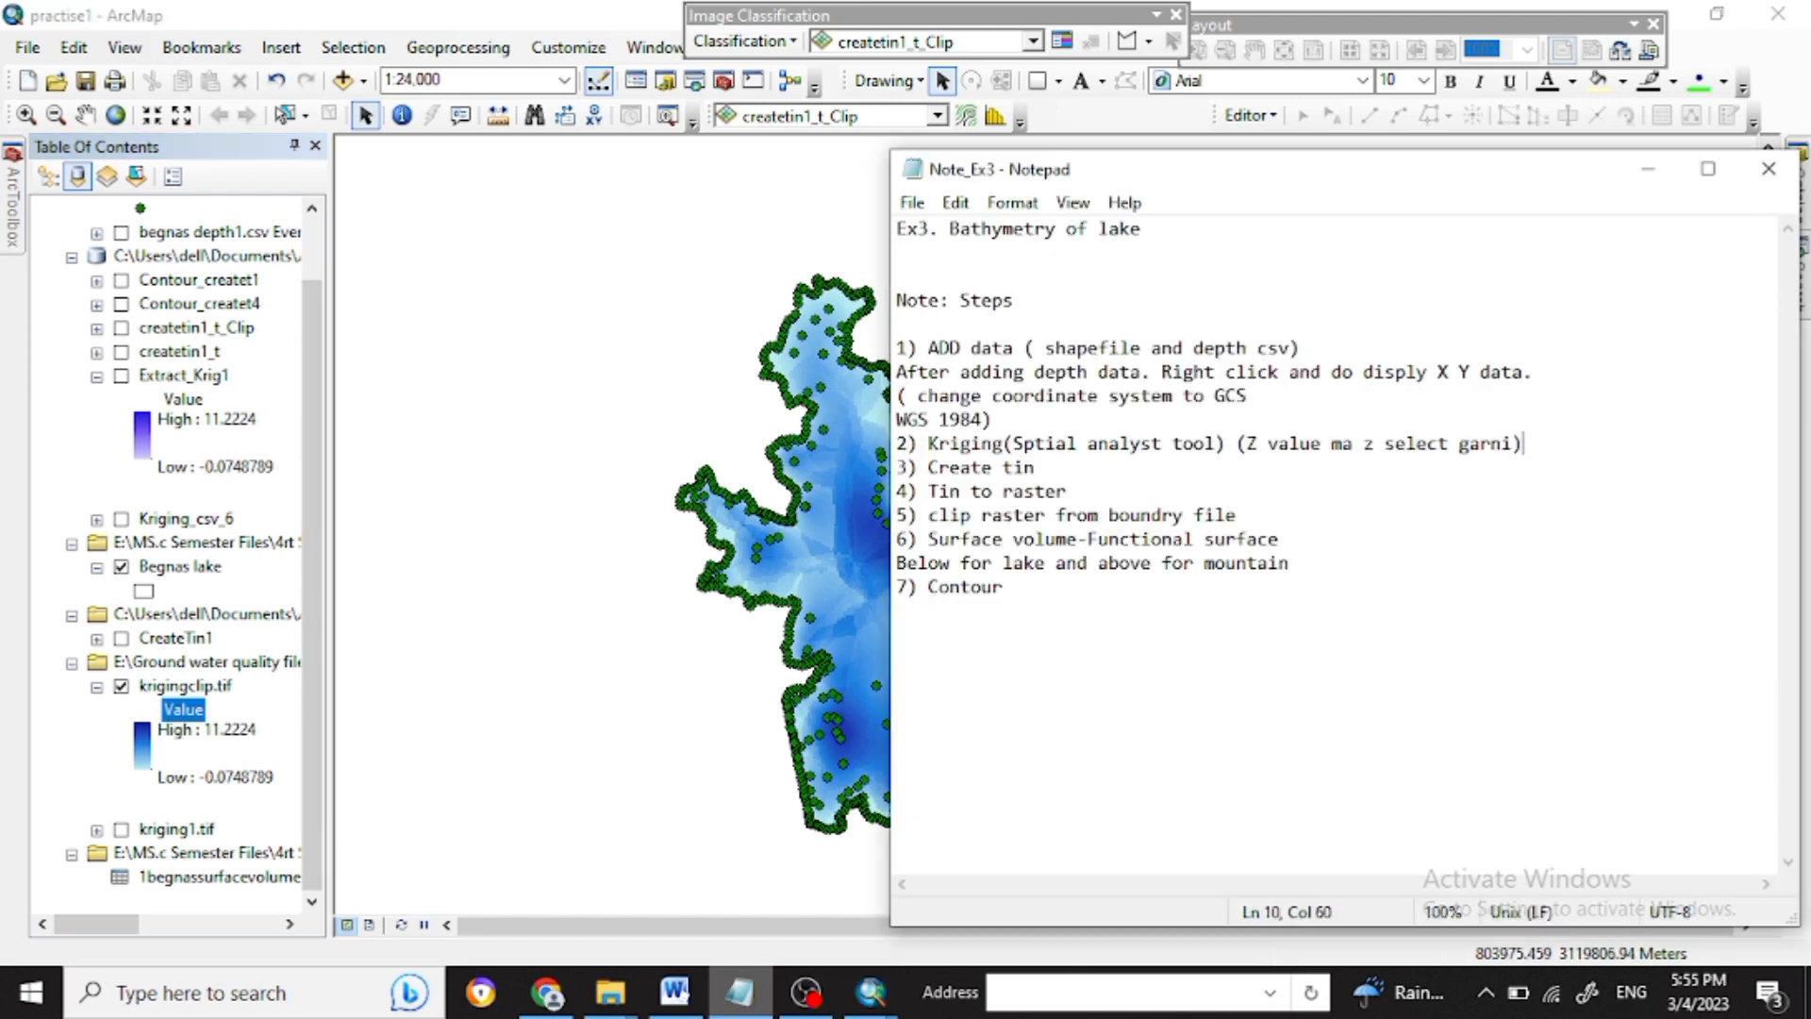
{"action": "left_click", "coordinate": [1036, 468]}
{"action": "left_click_drag", "start_coordinate": [1035, 467], "coordinate": [928, 467]}
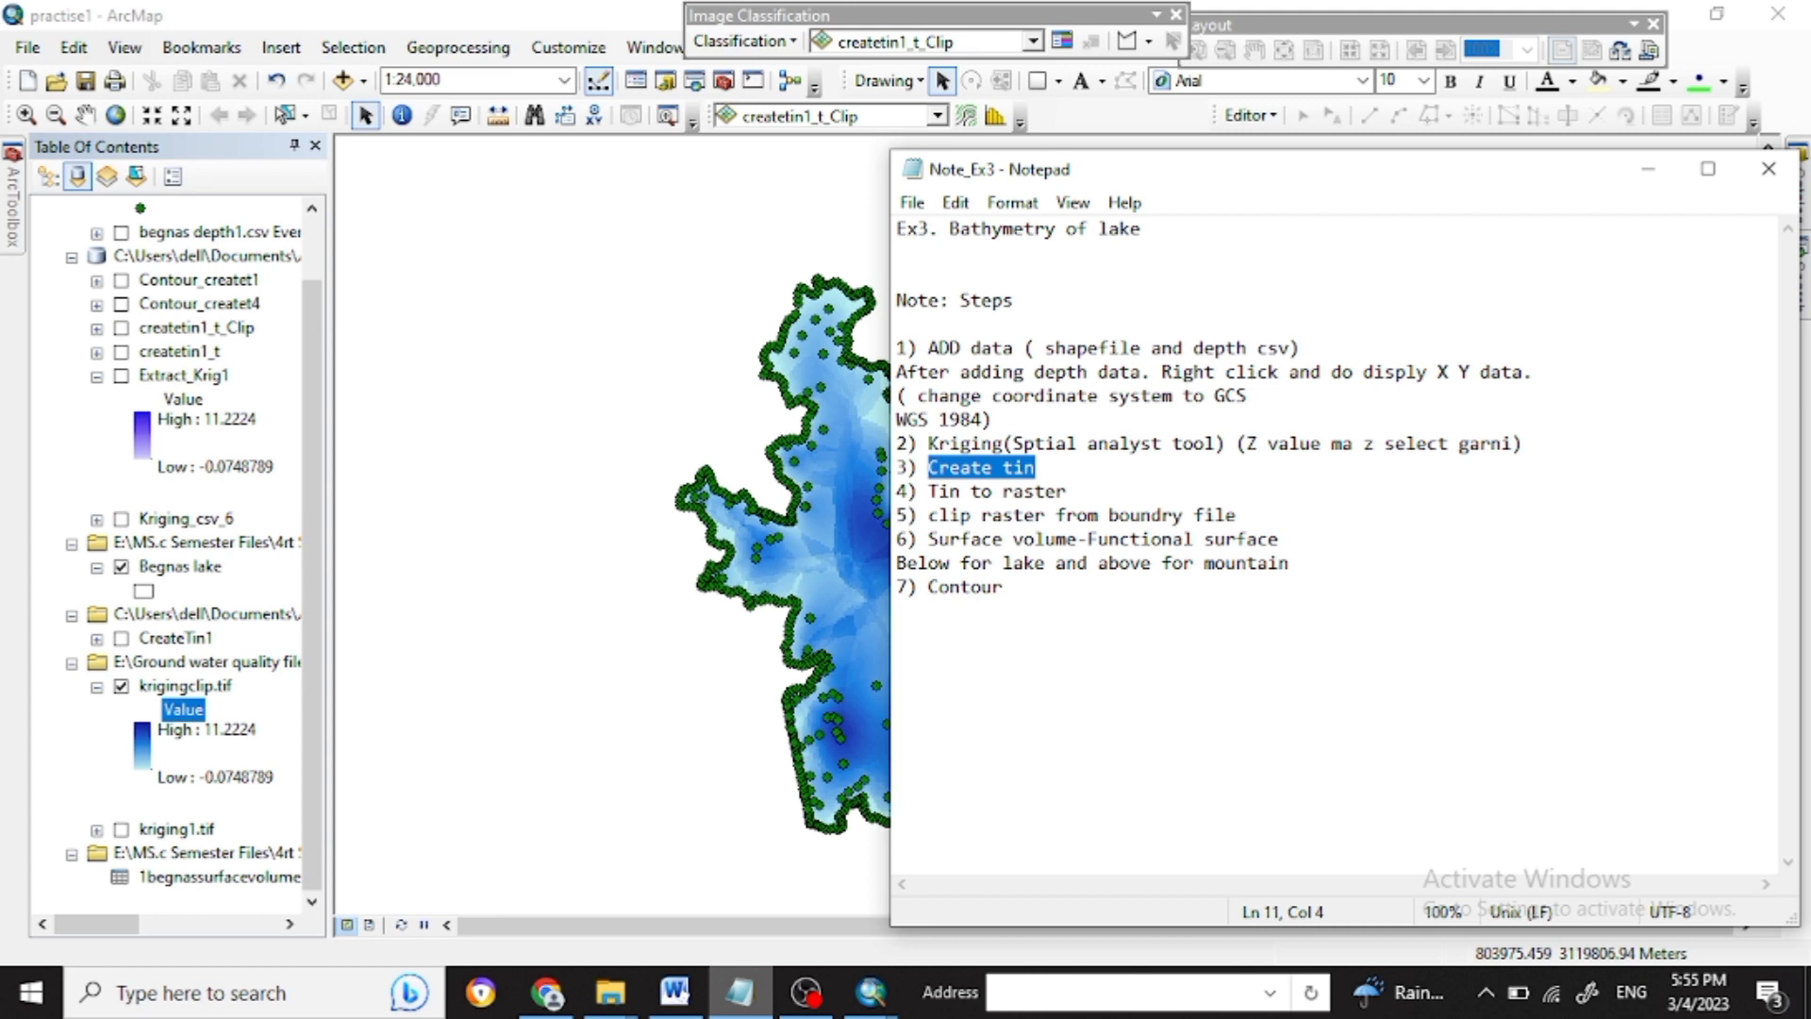
{"action": "key", "text": "alt+Tab"}
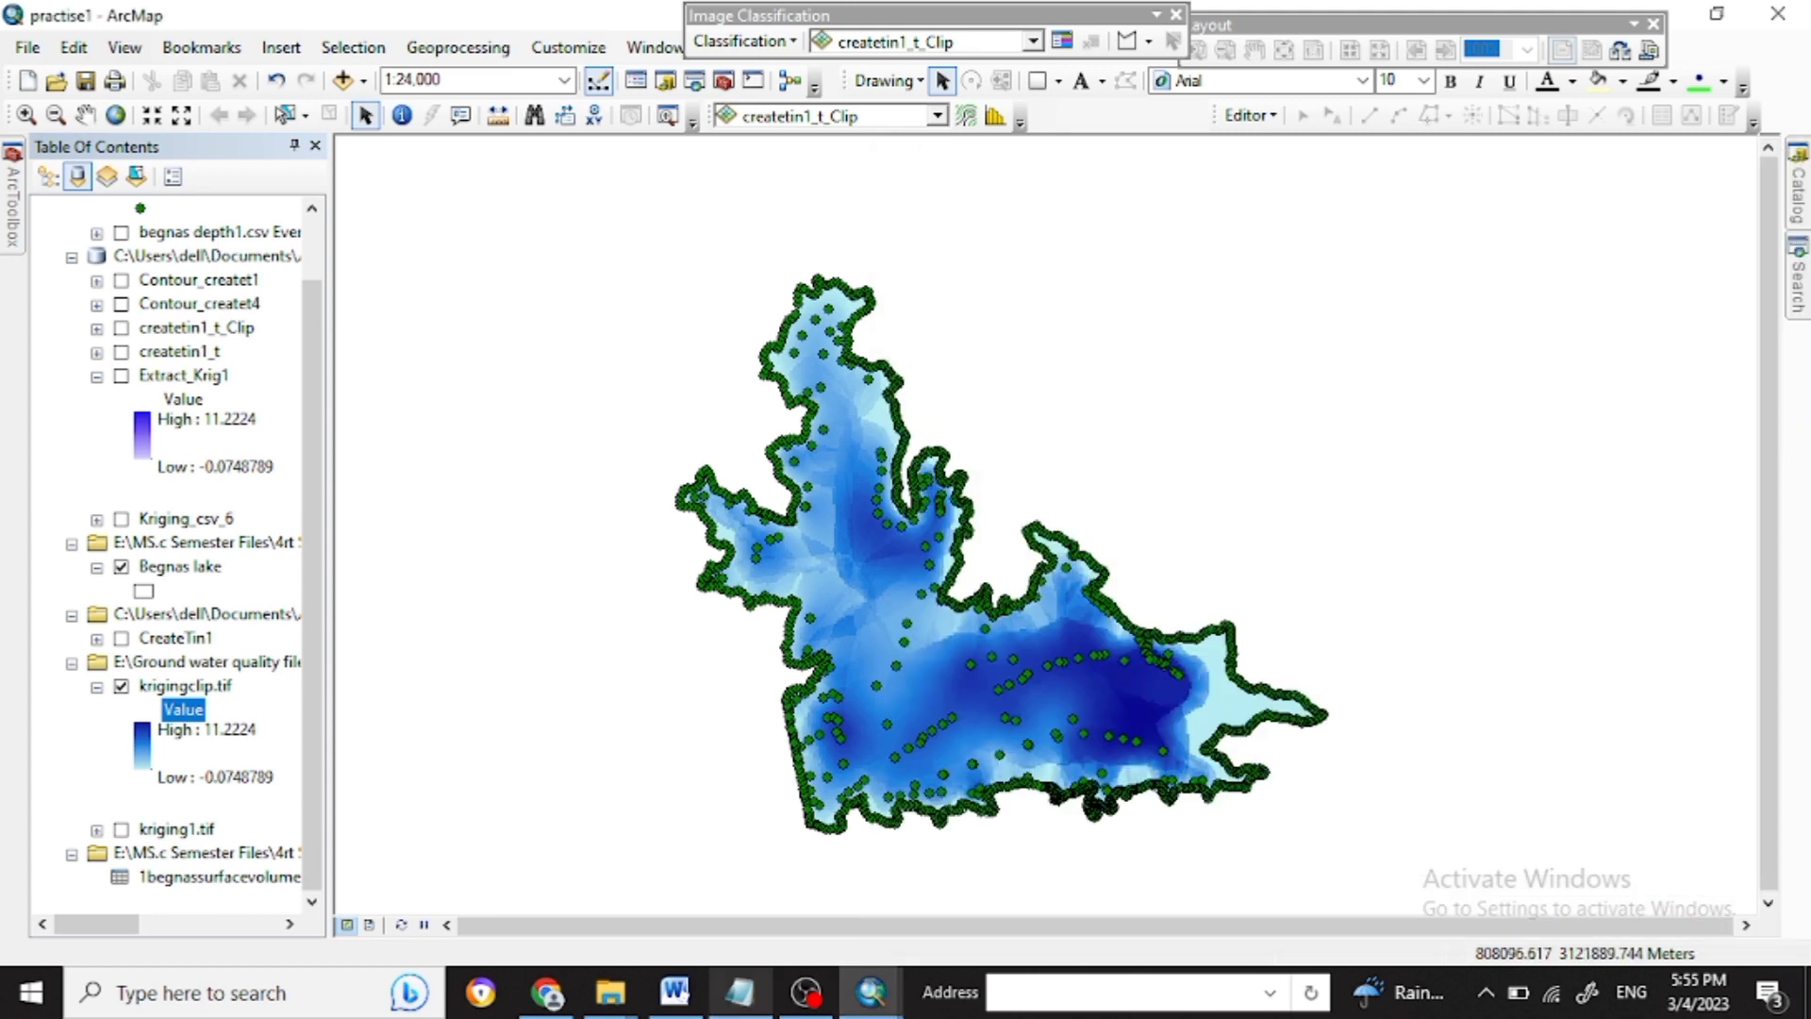
Search for the Create TIN tool and open it.
{"action": "key", "text": "ctrl+f"}
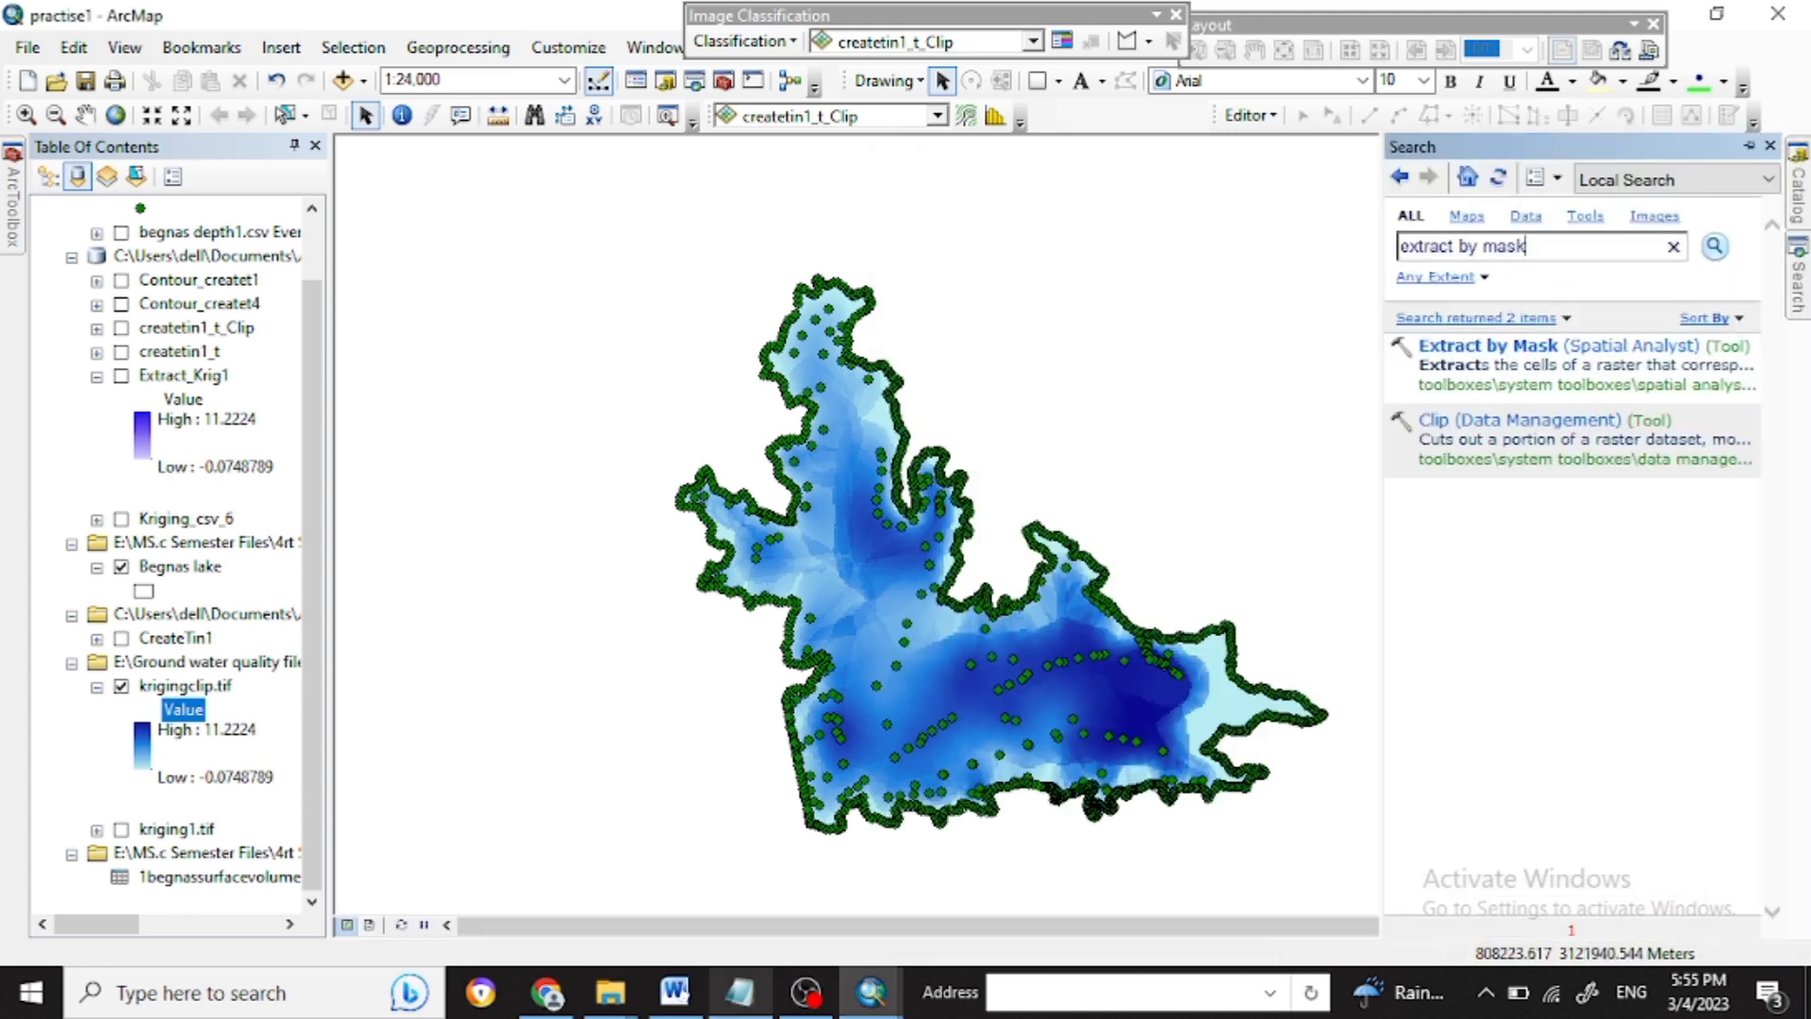
{"action": "key", "text": "ctrl+a"}
{"action": "type", "text": "crea"}
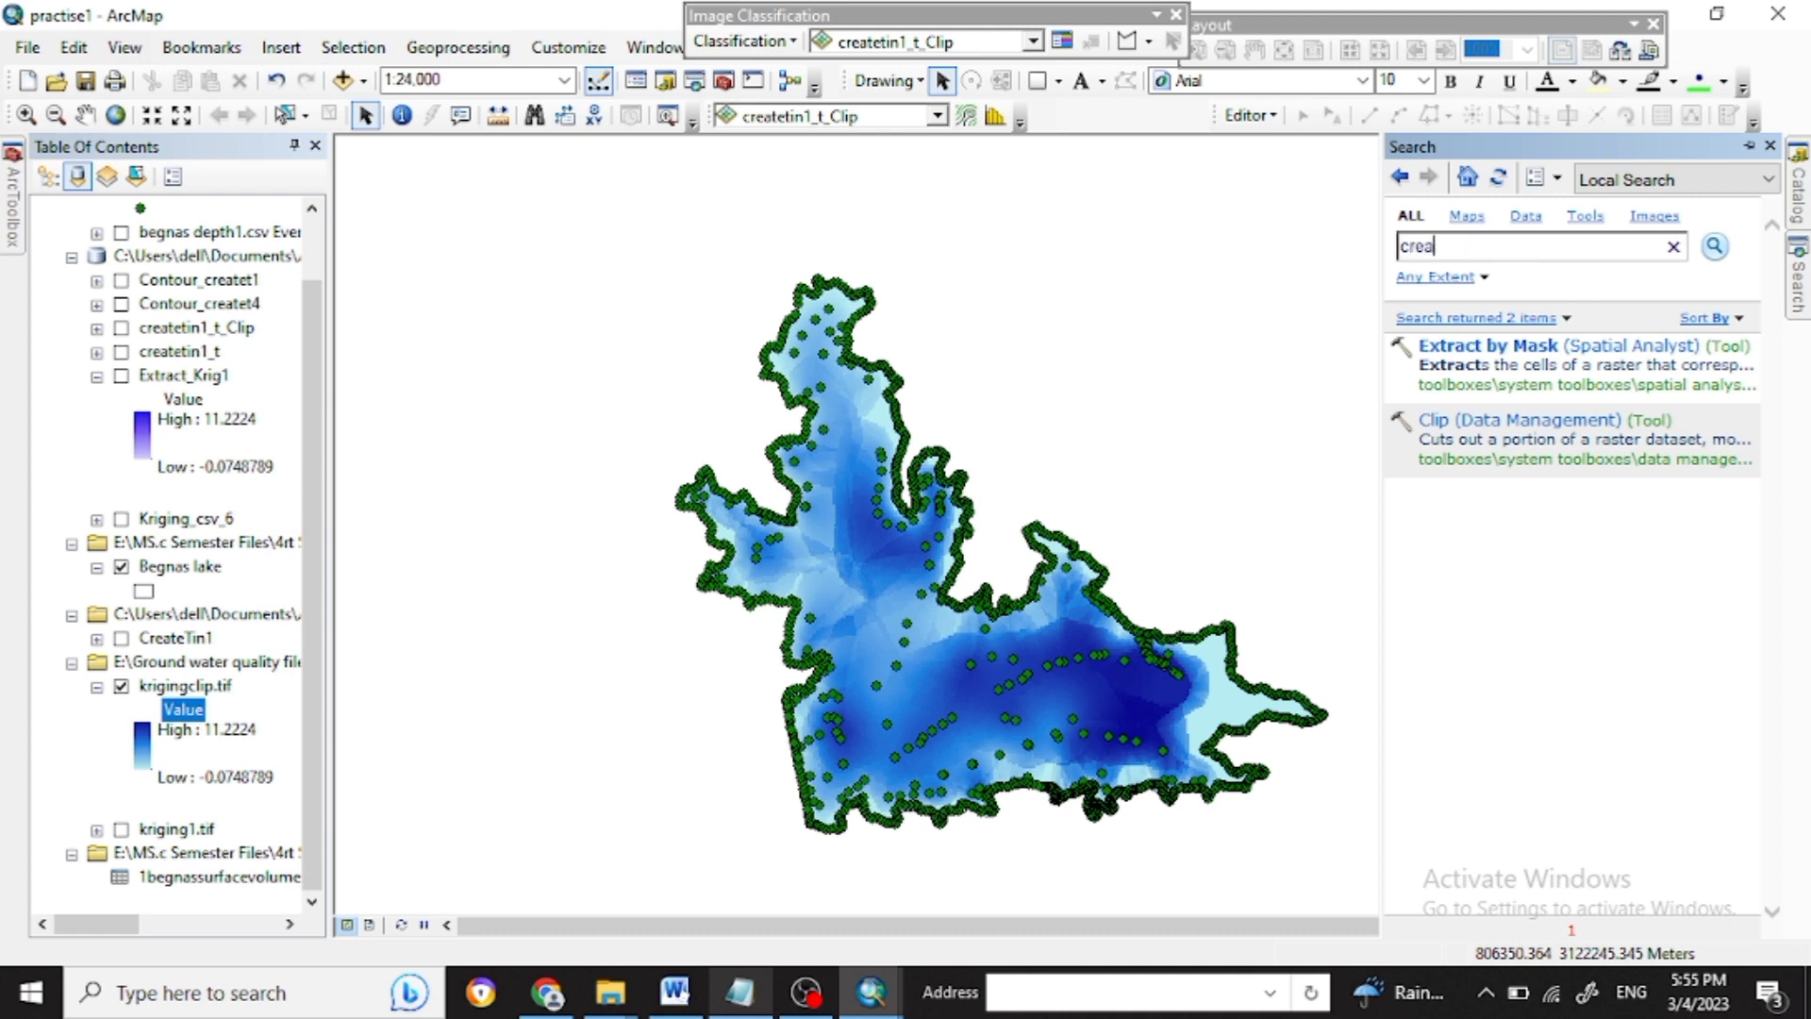
{"action": "type", "text": "te tin"}
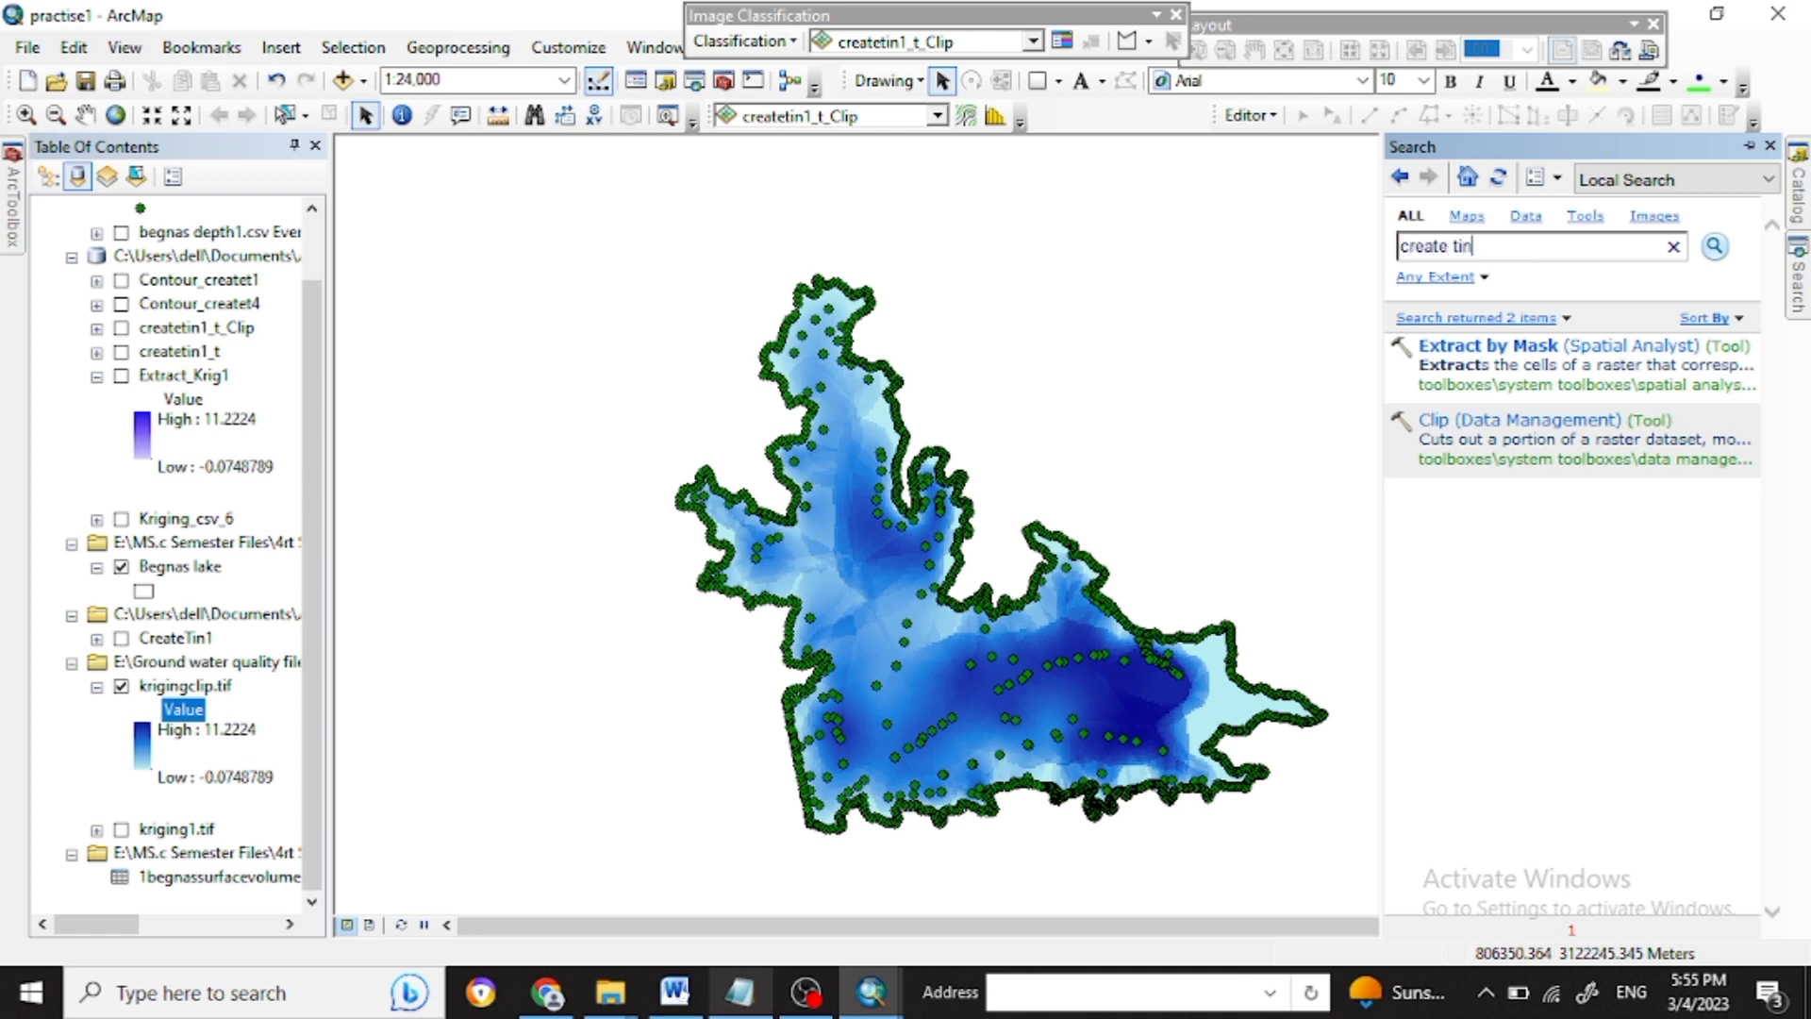
{"action": "key", "text": "Return"}
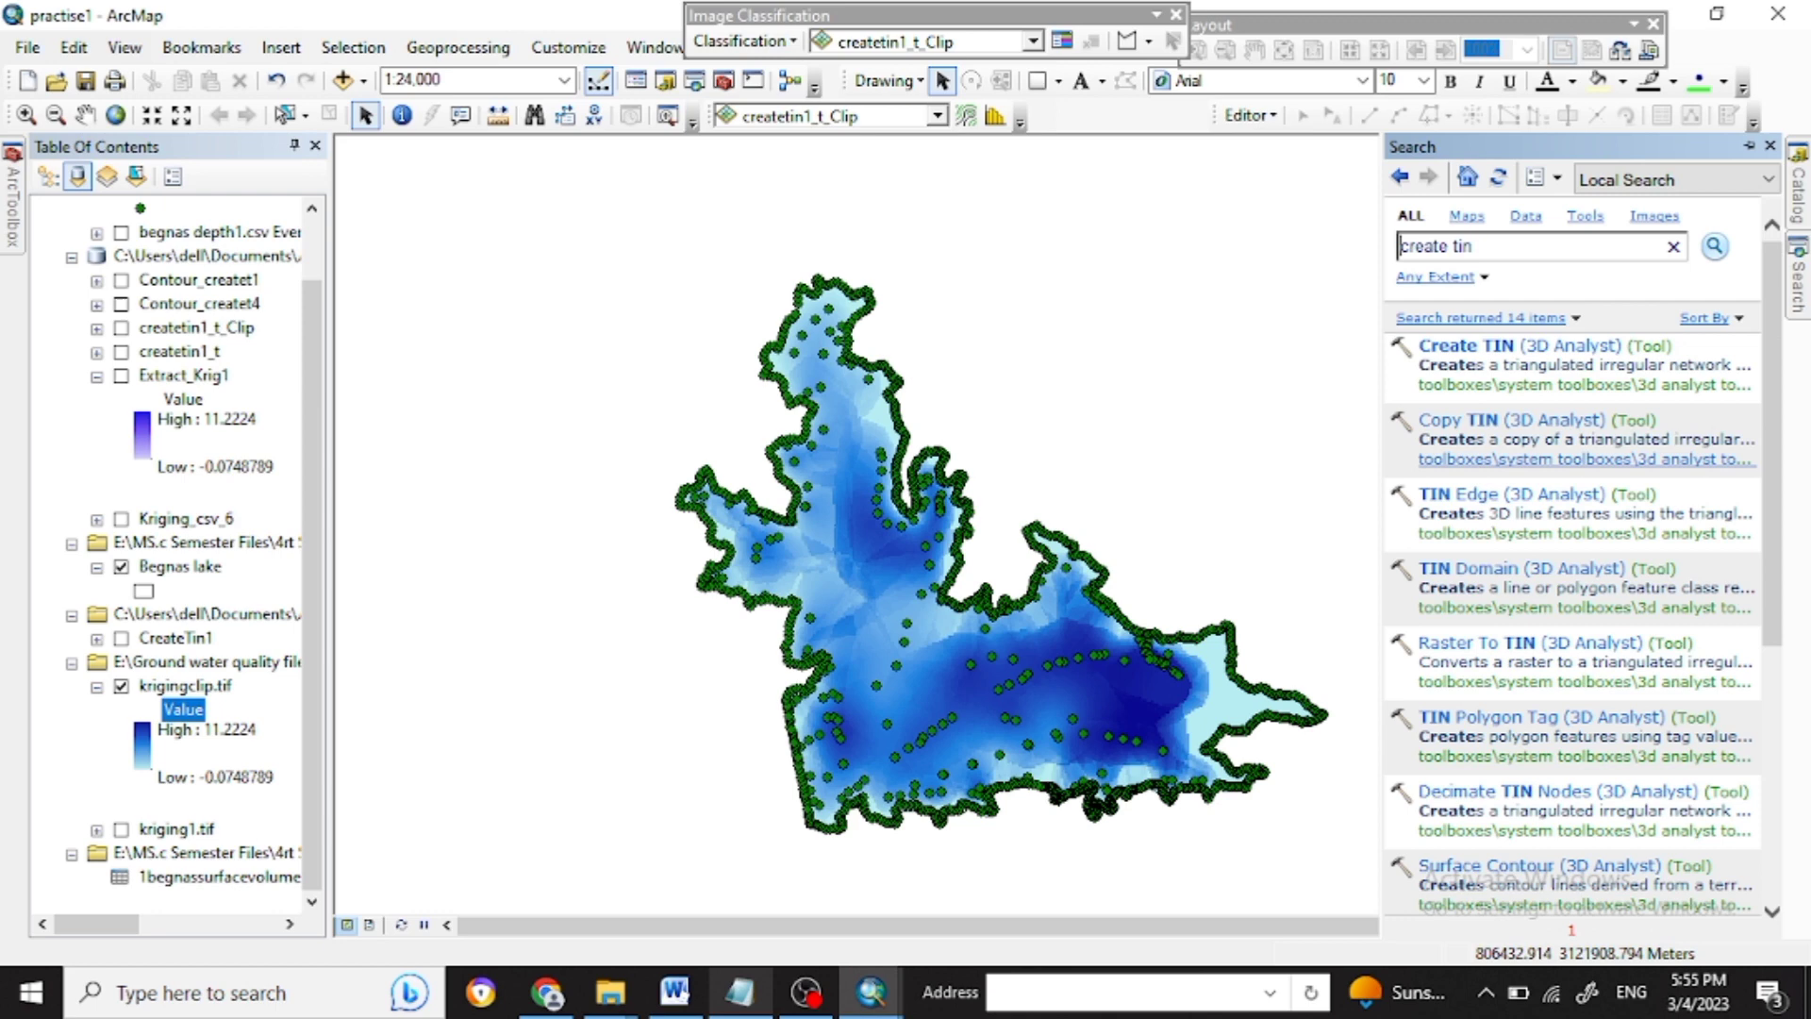
{"action": "left_click", "coordinate": [1472, 346]}
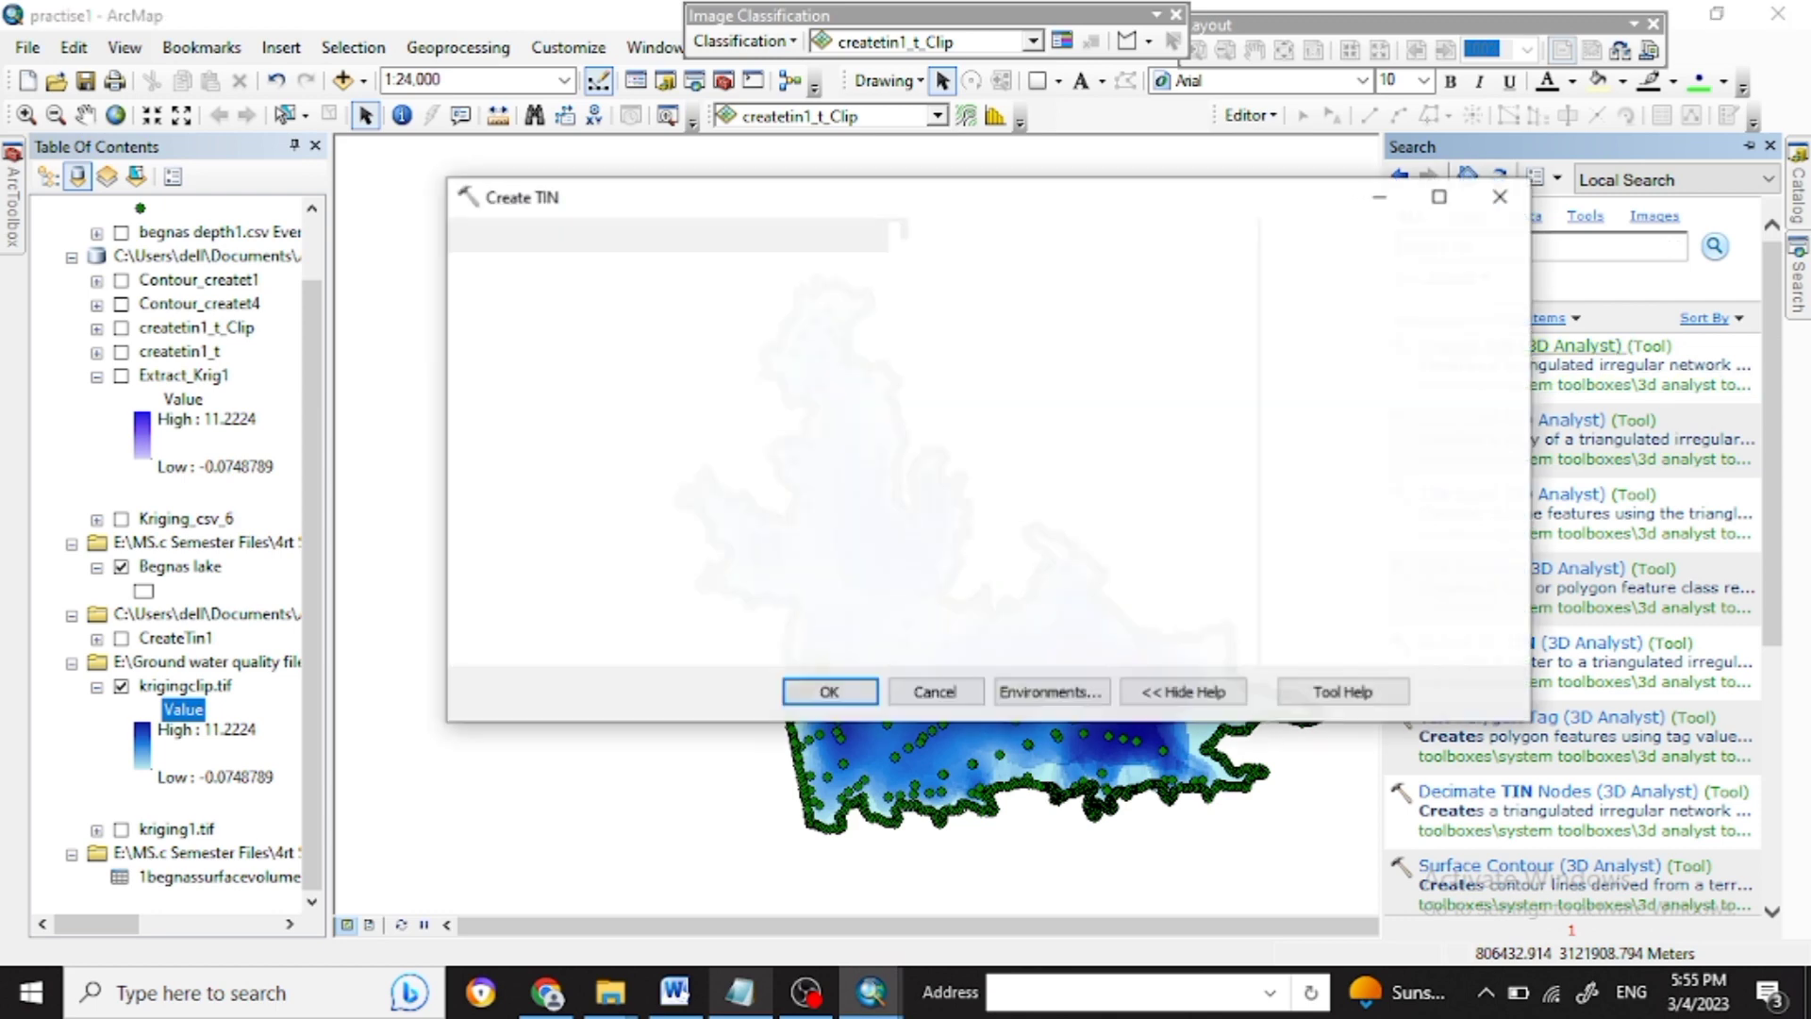
{"action": "left_click", "coordinate": [1202, 272]}
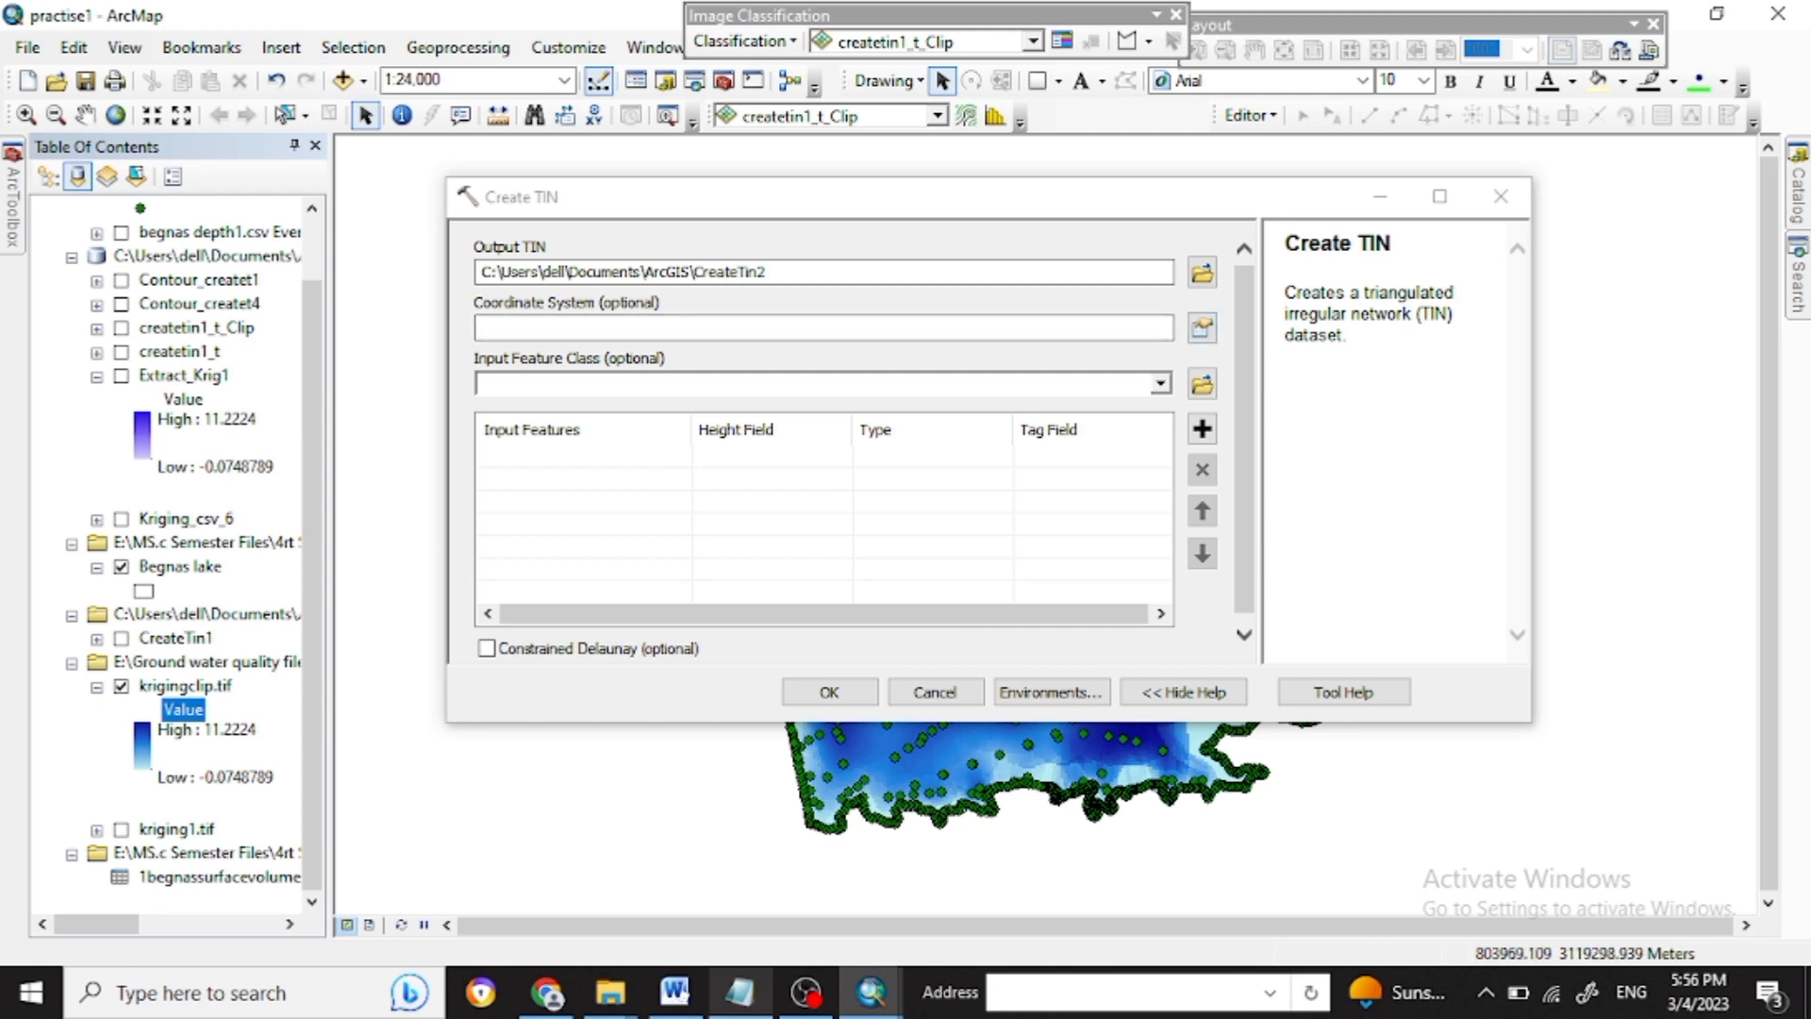
{"action": "left_click", "coordinate": [739, 990]}
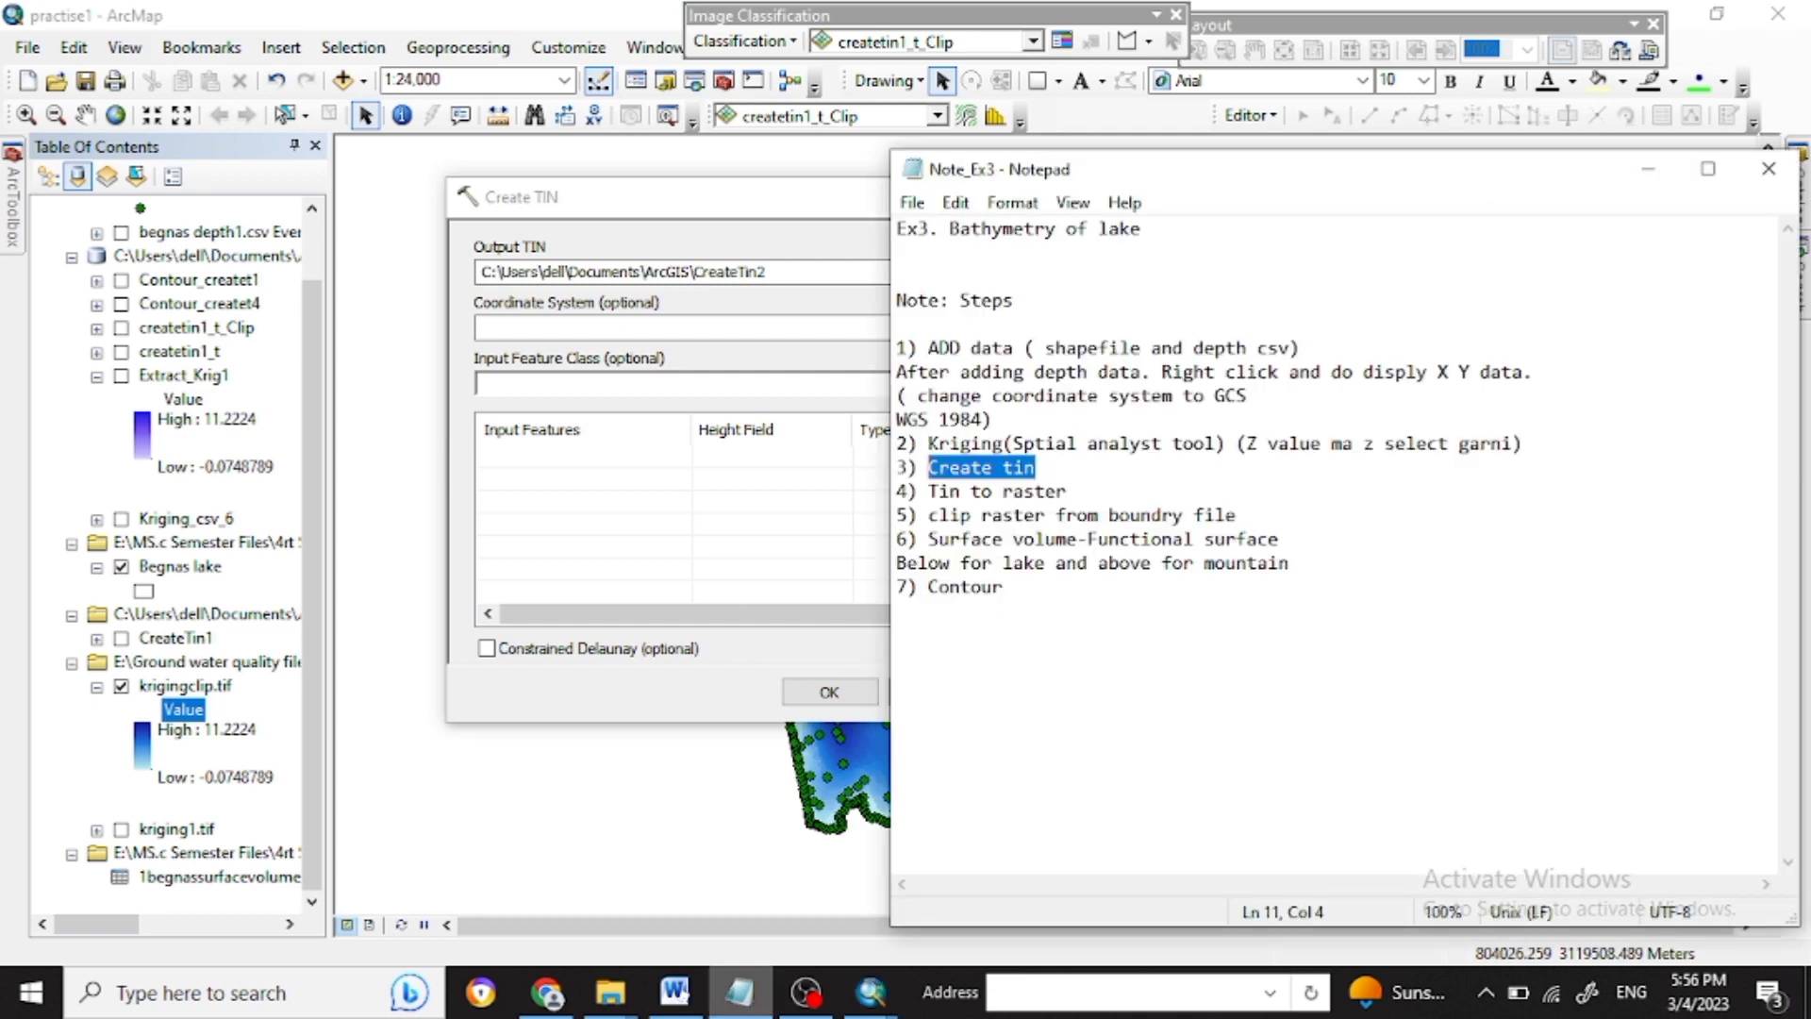
{"action": "left_click", "coordinate": [739, 990]}
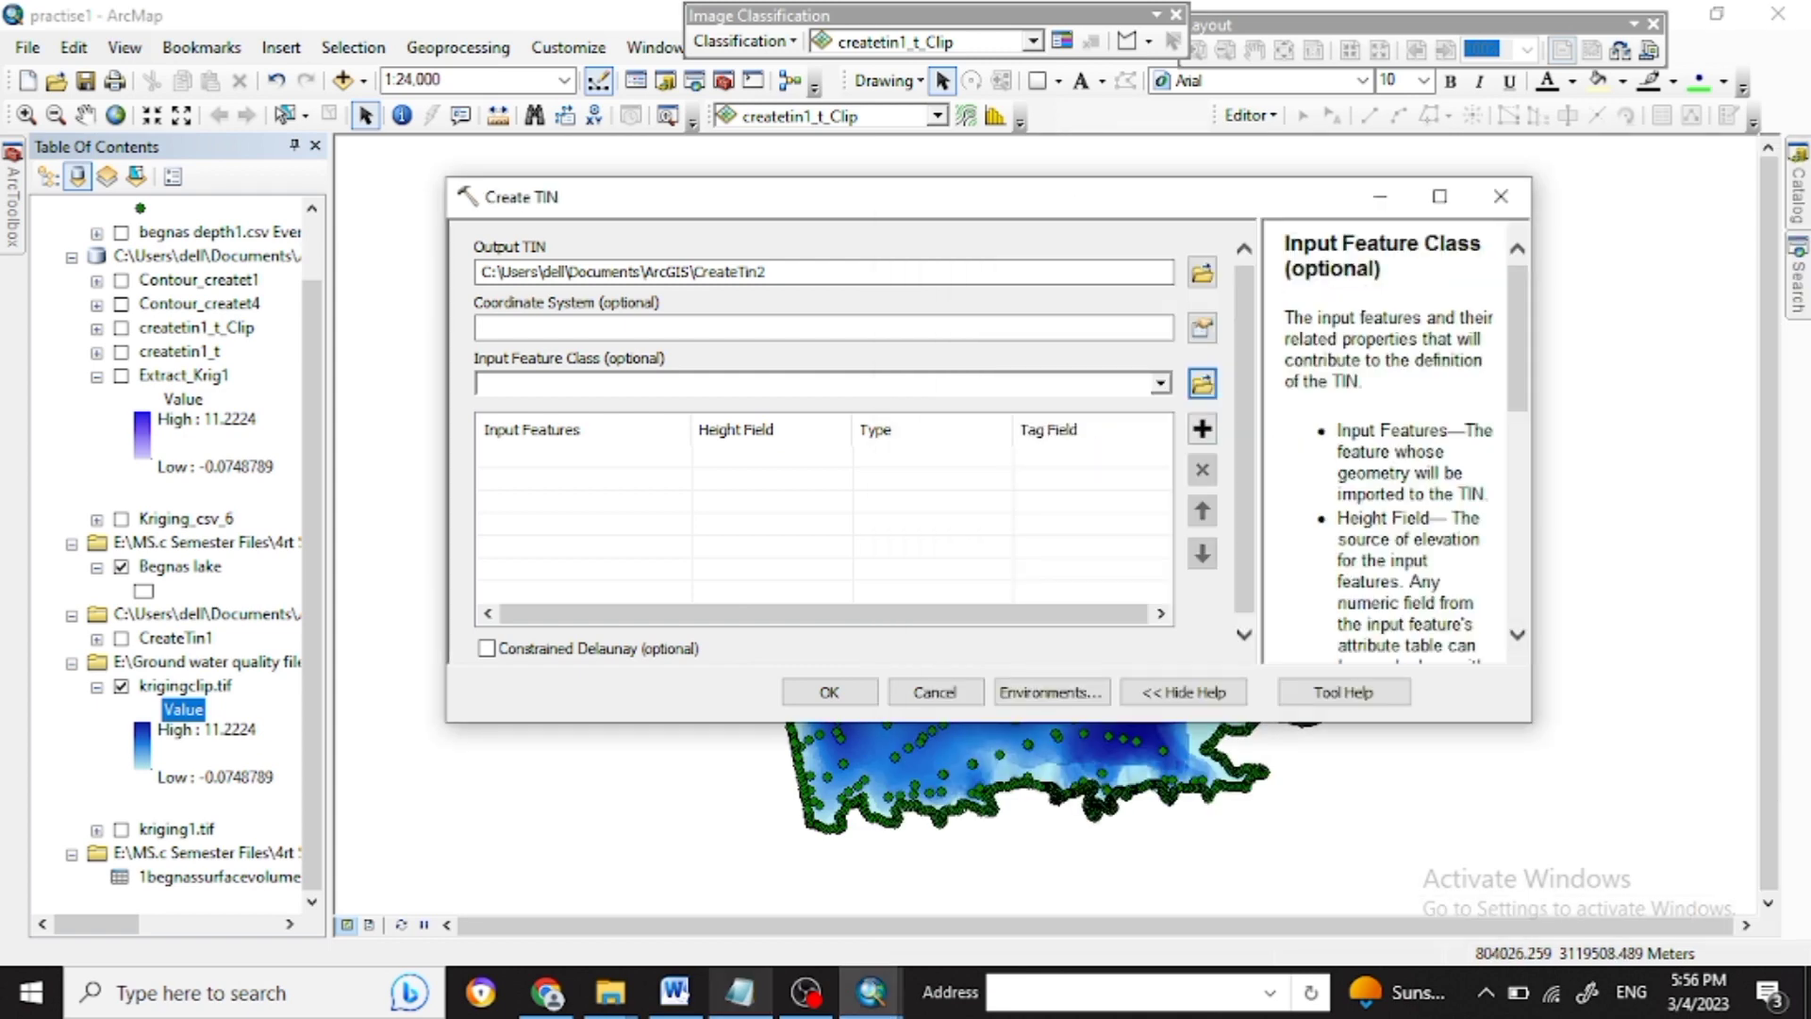
{"action": "left_click", "coordinate": [1202, 383]}
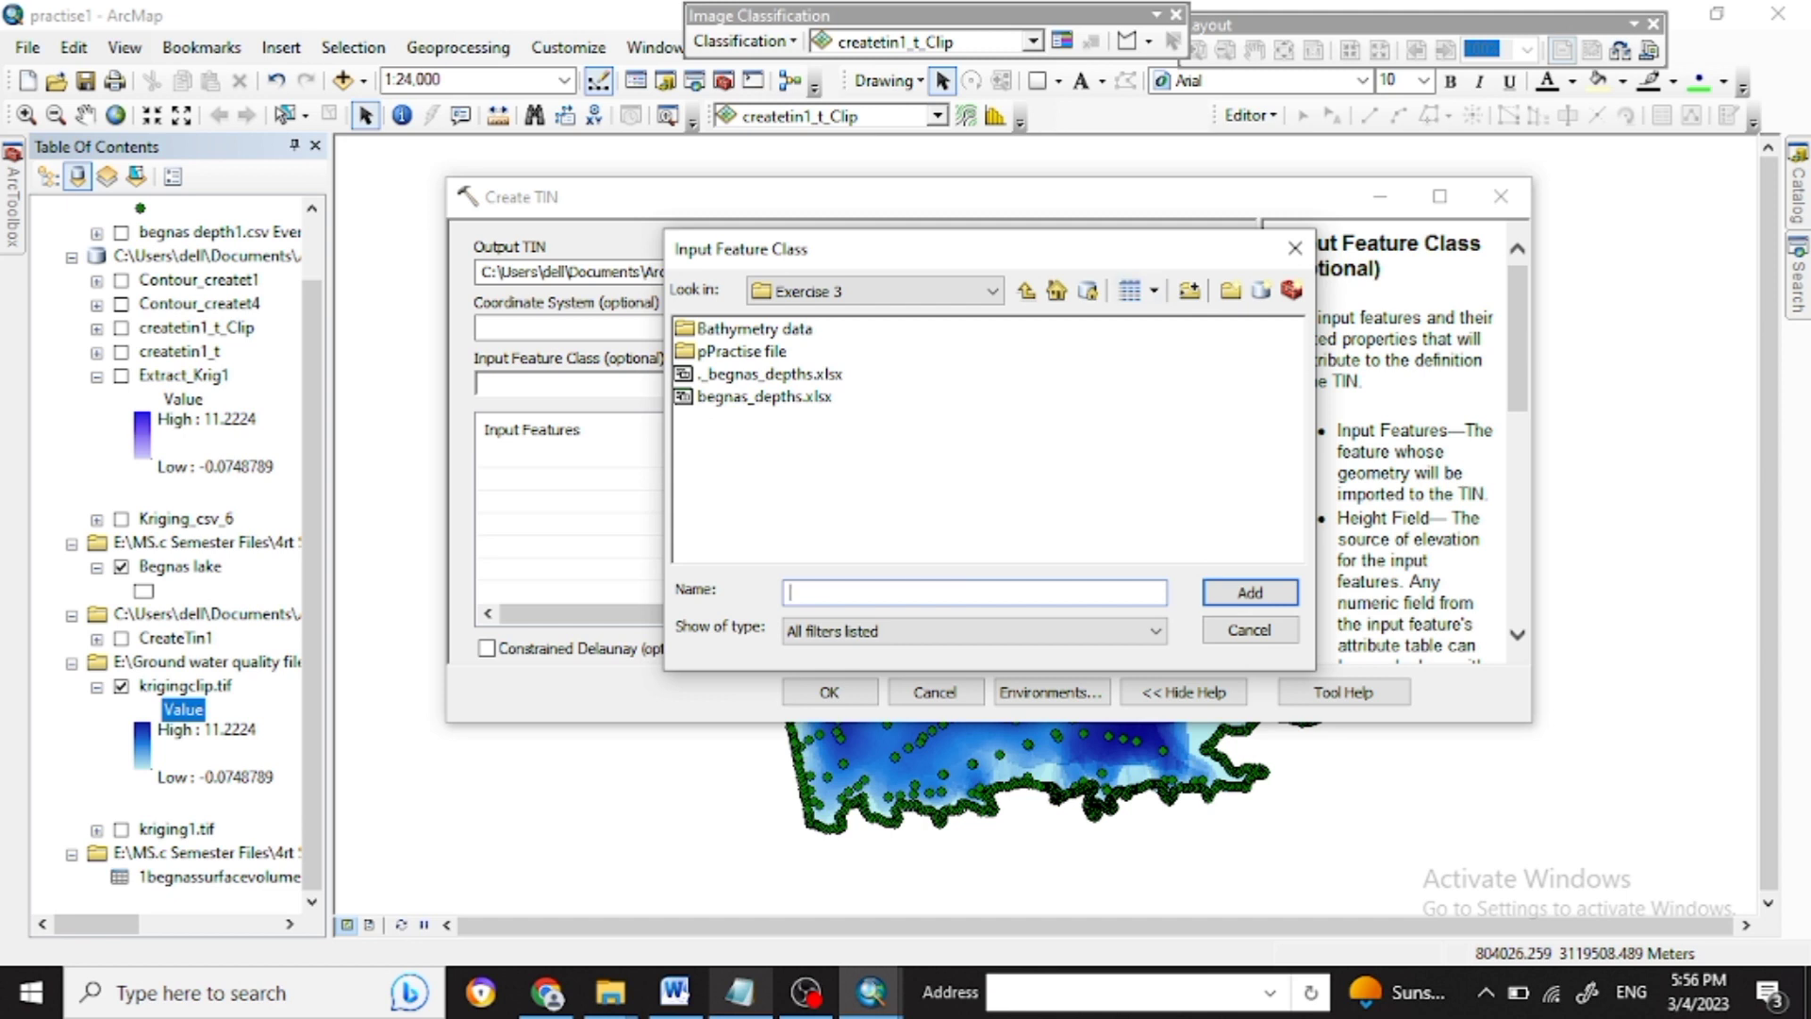
{"action": "left_click", "coordinate": [1295, 247]}
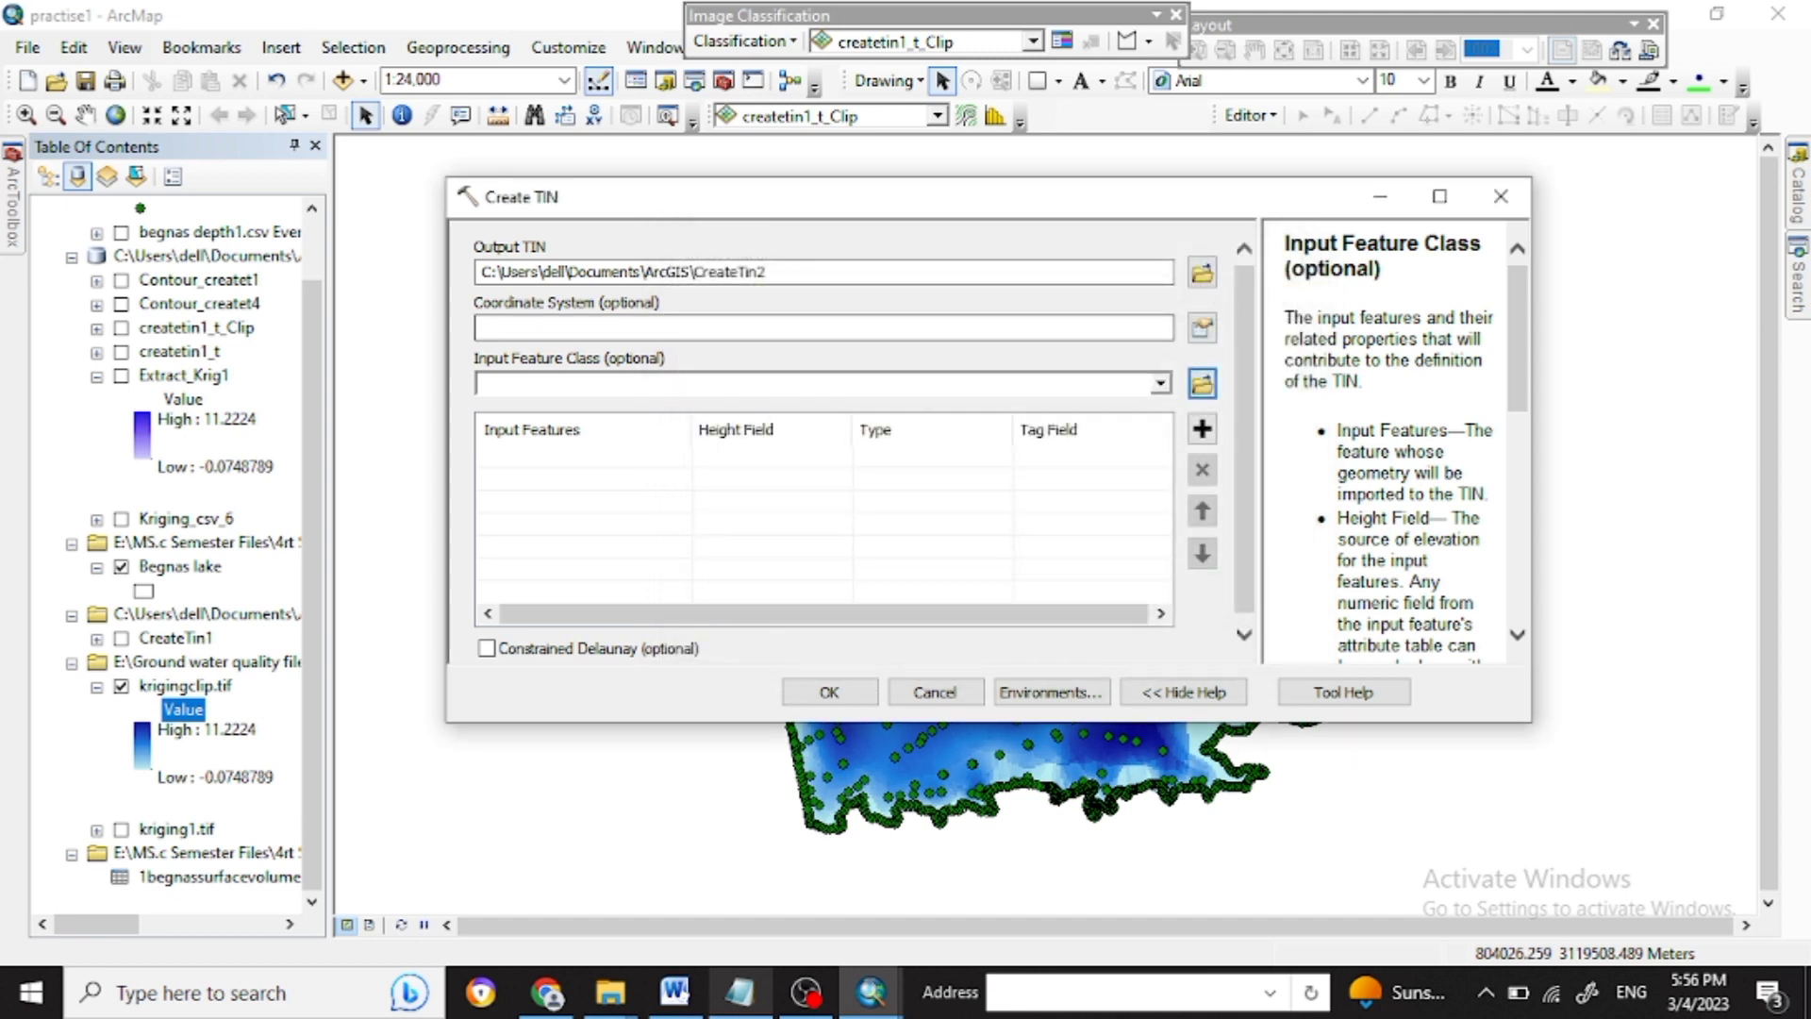
{"action": "scroll", "coordinate": [852, 443], "scroll_direction": "up", "scroll_amount": 1}
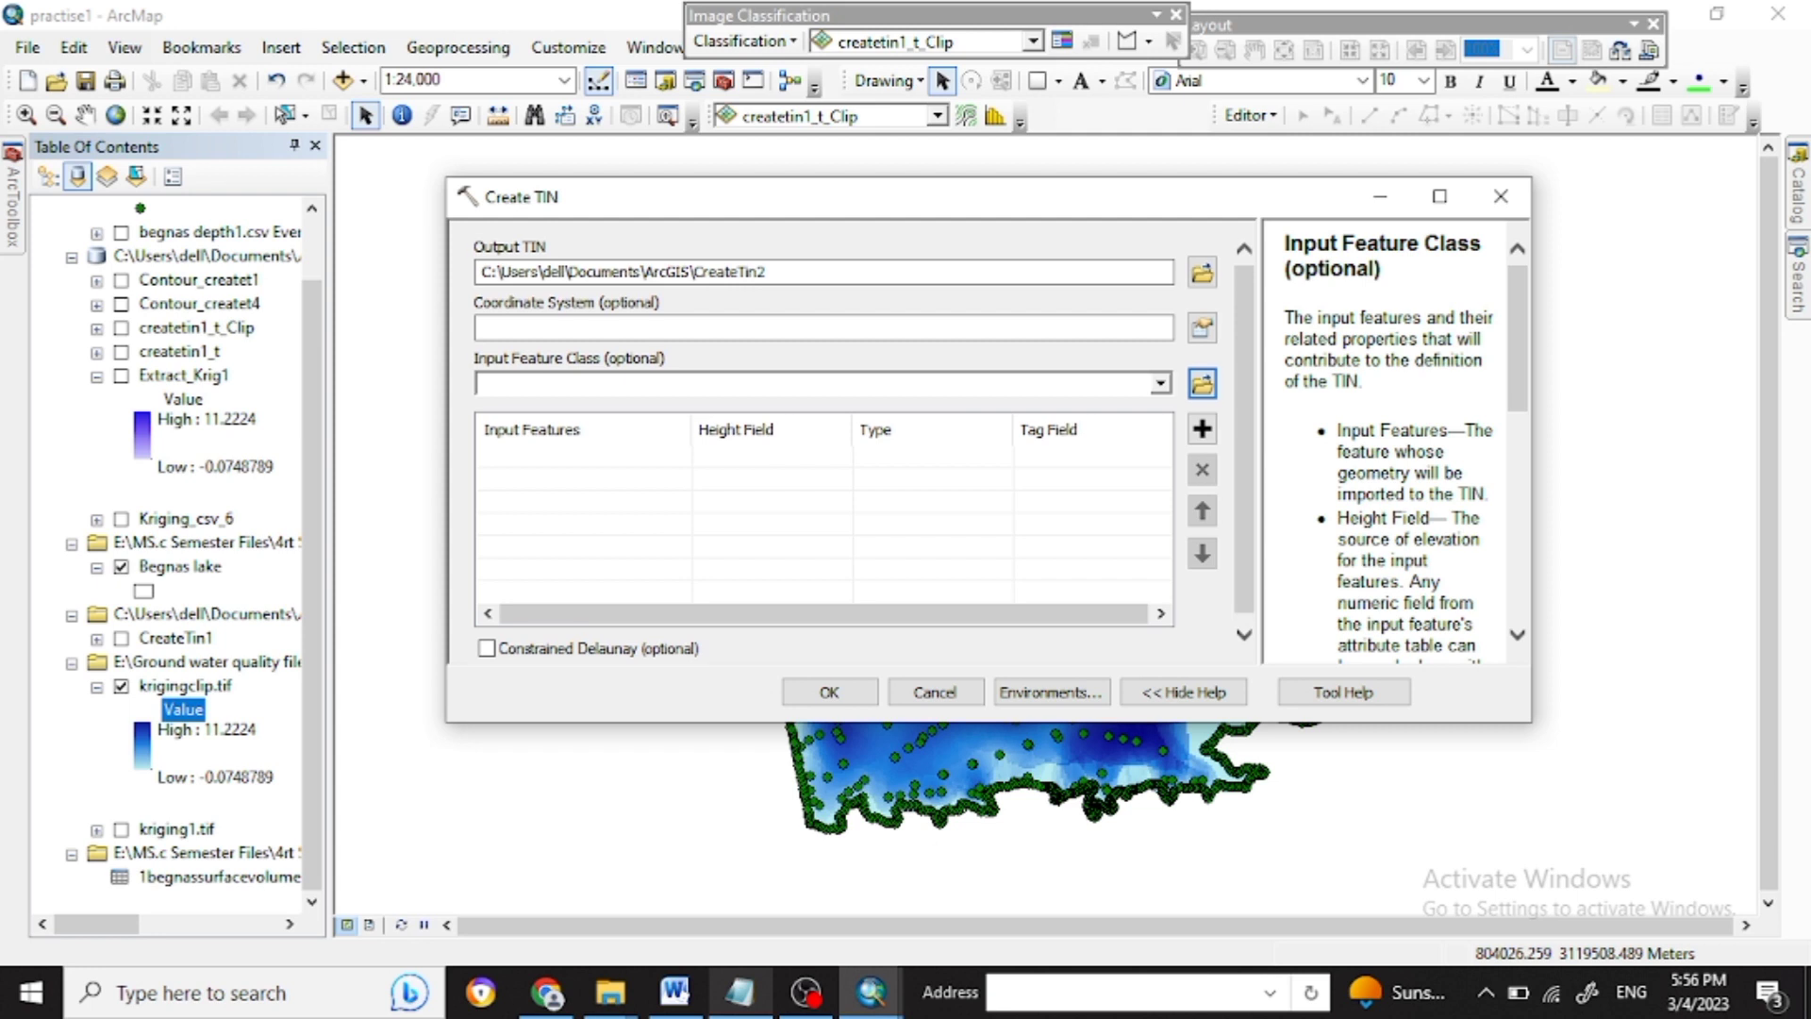
Add the first begnas depth1.csv Events layer as the input feature class and run Create TIN with Shape.Z heights and mass points.
{"action": "left_click", "coordinate": [1161, 383]}
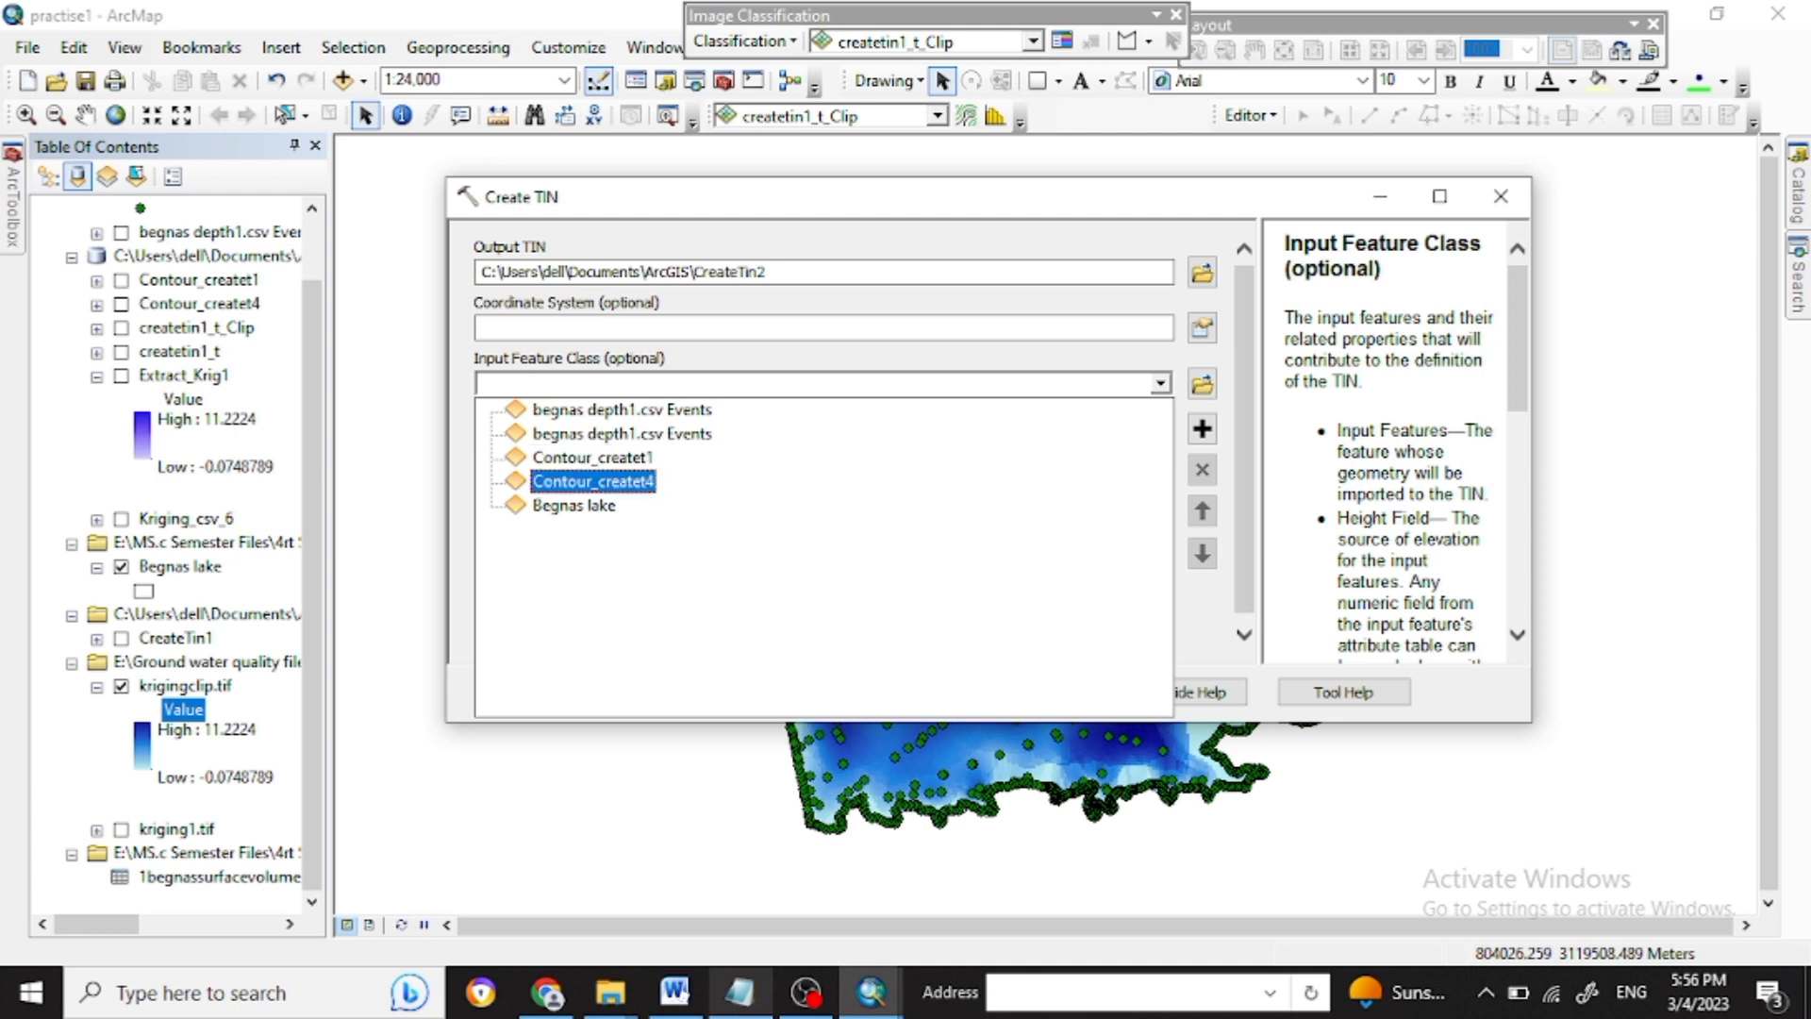
{"action": "key", "text": "Up"}
{"action": "key", "text": "Up"}
{"action": "key", "text": "Up"}
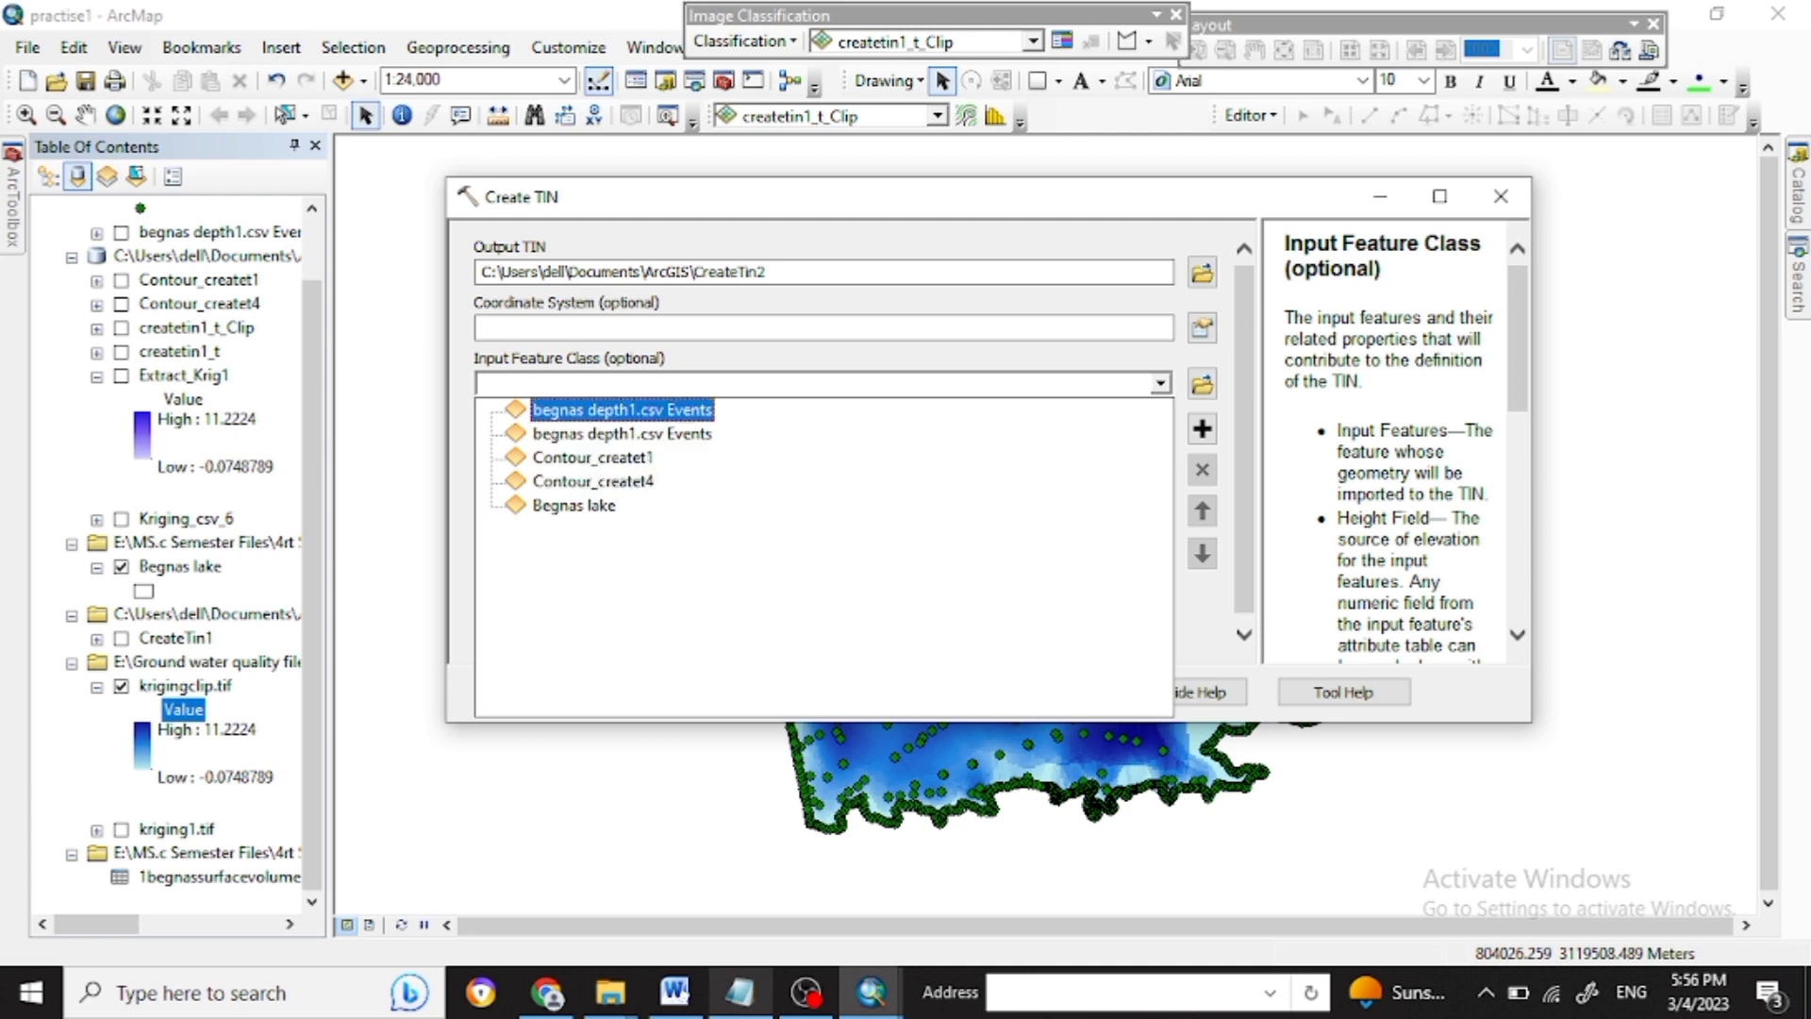
{"action": "key", "text": "Return"}
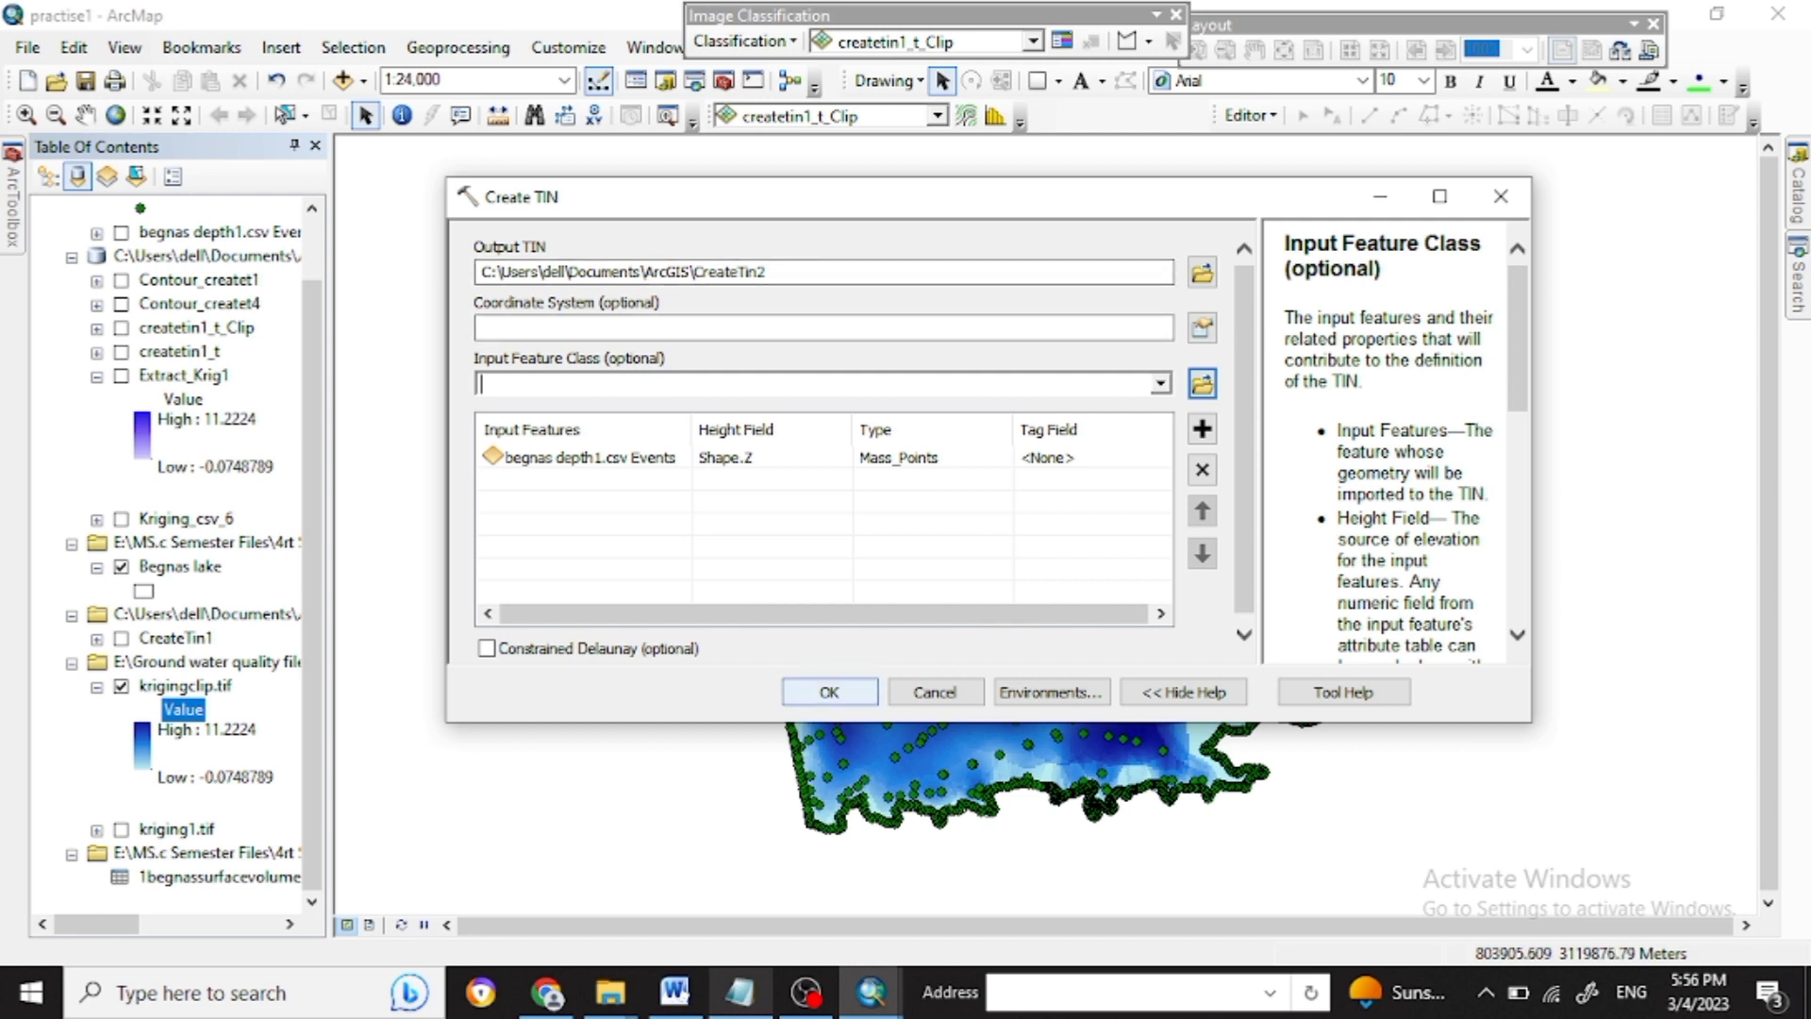
{"action": "key", "text": "Return"}
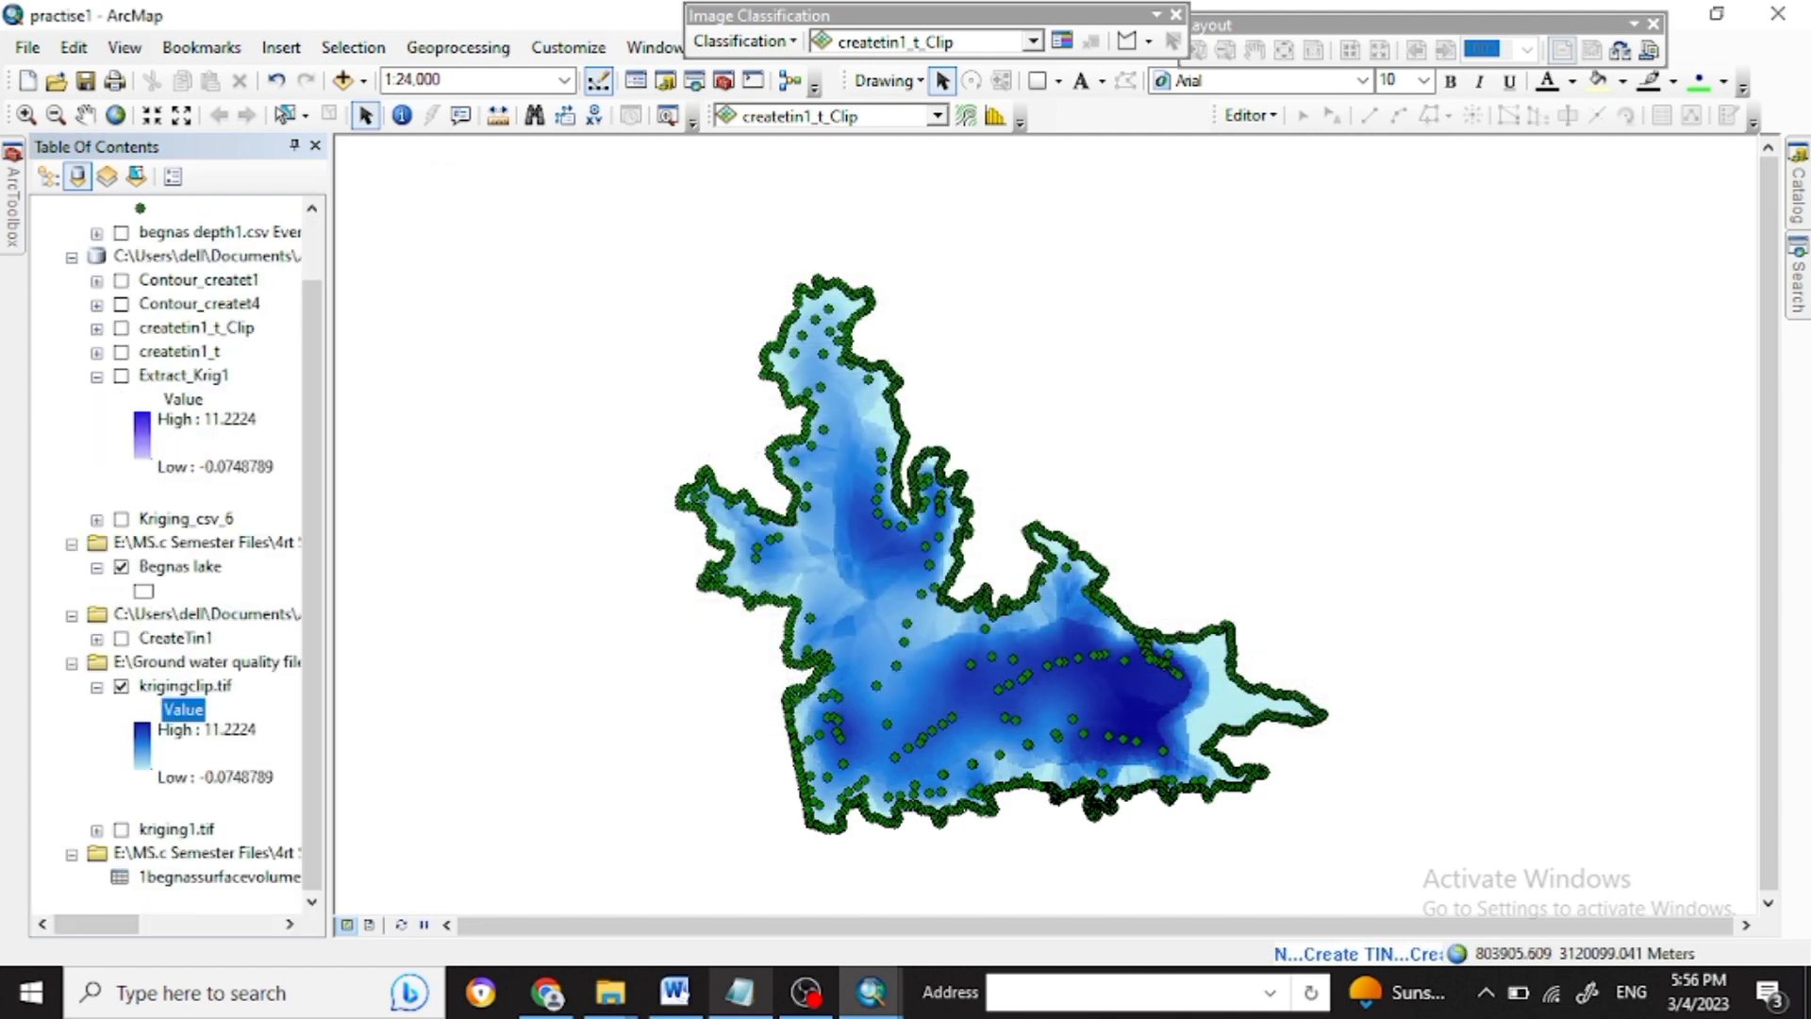
Hide the krigingclip.tif layer and collapse the legends of CreateTin2 and CreateTin3.
{"action": "scroll", "coordinate": [174, 566], "scroll_direction": "up", "scroll_amount": 1}
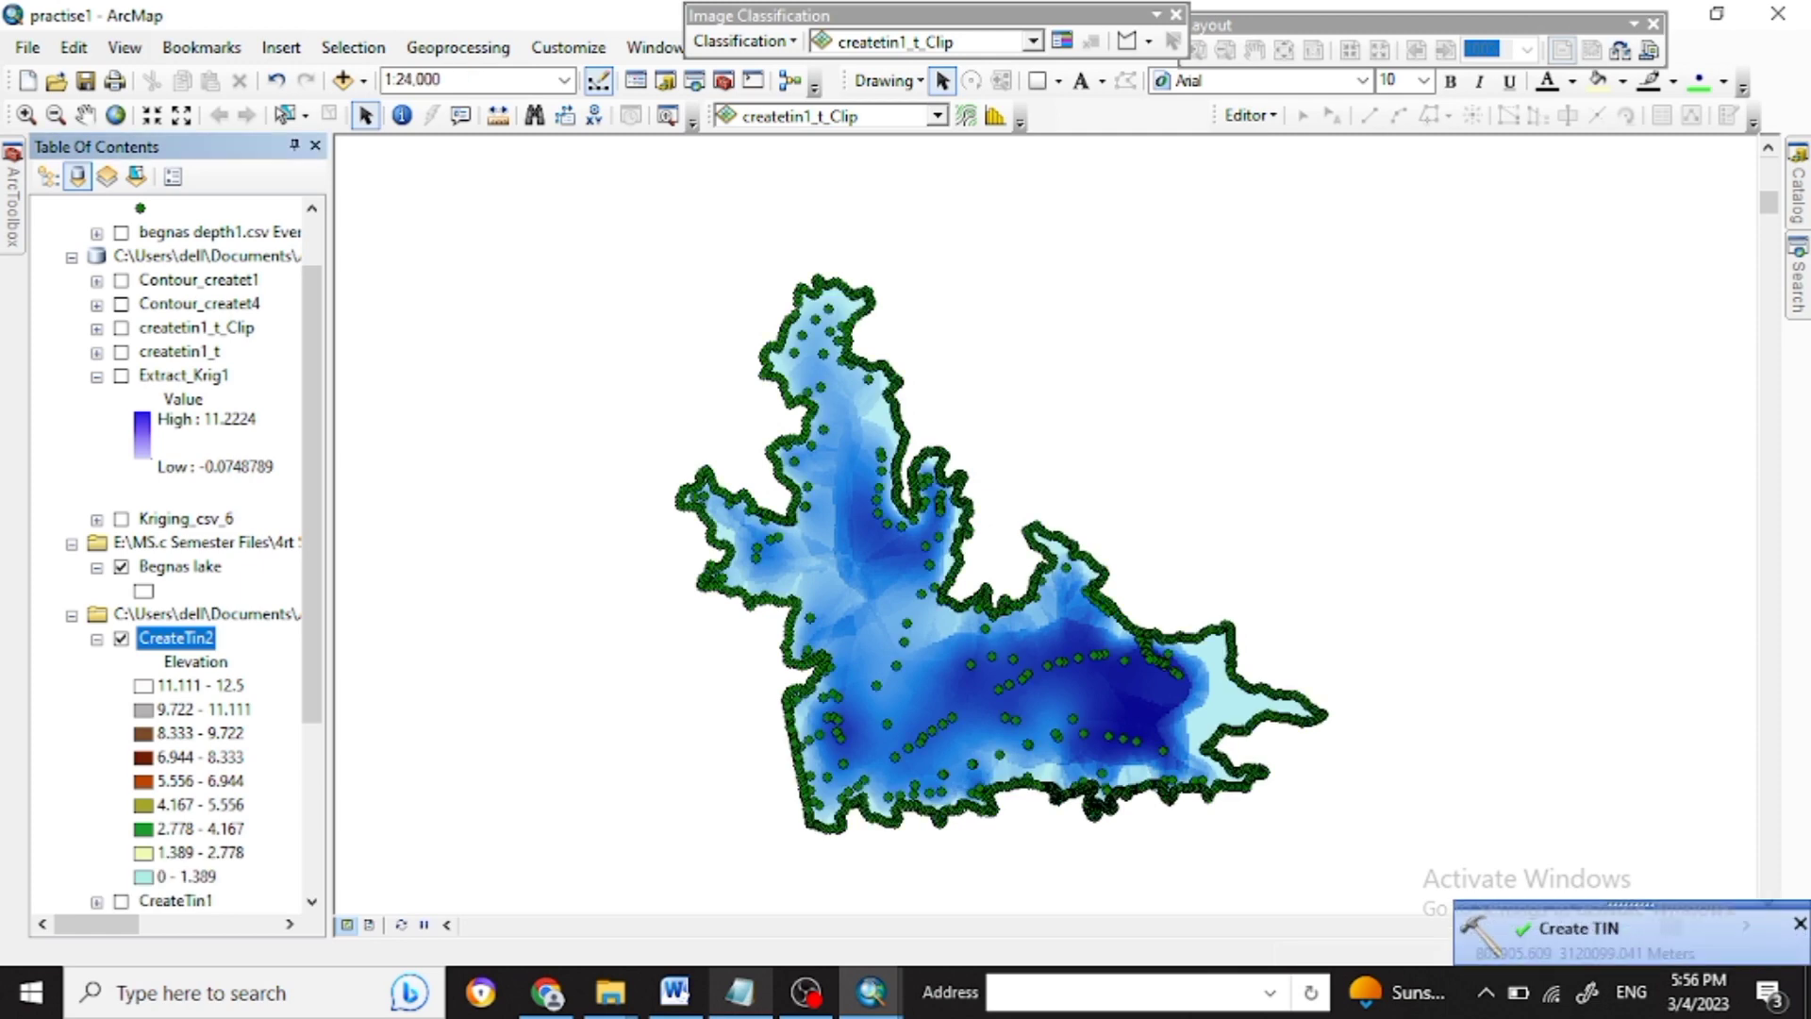
{"action": "scroll", "coordinate": [180, 661], "scroll_direction": "down", "scroll_amount": 4}
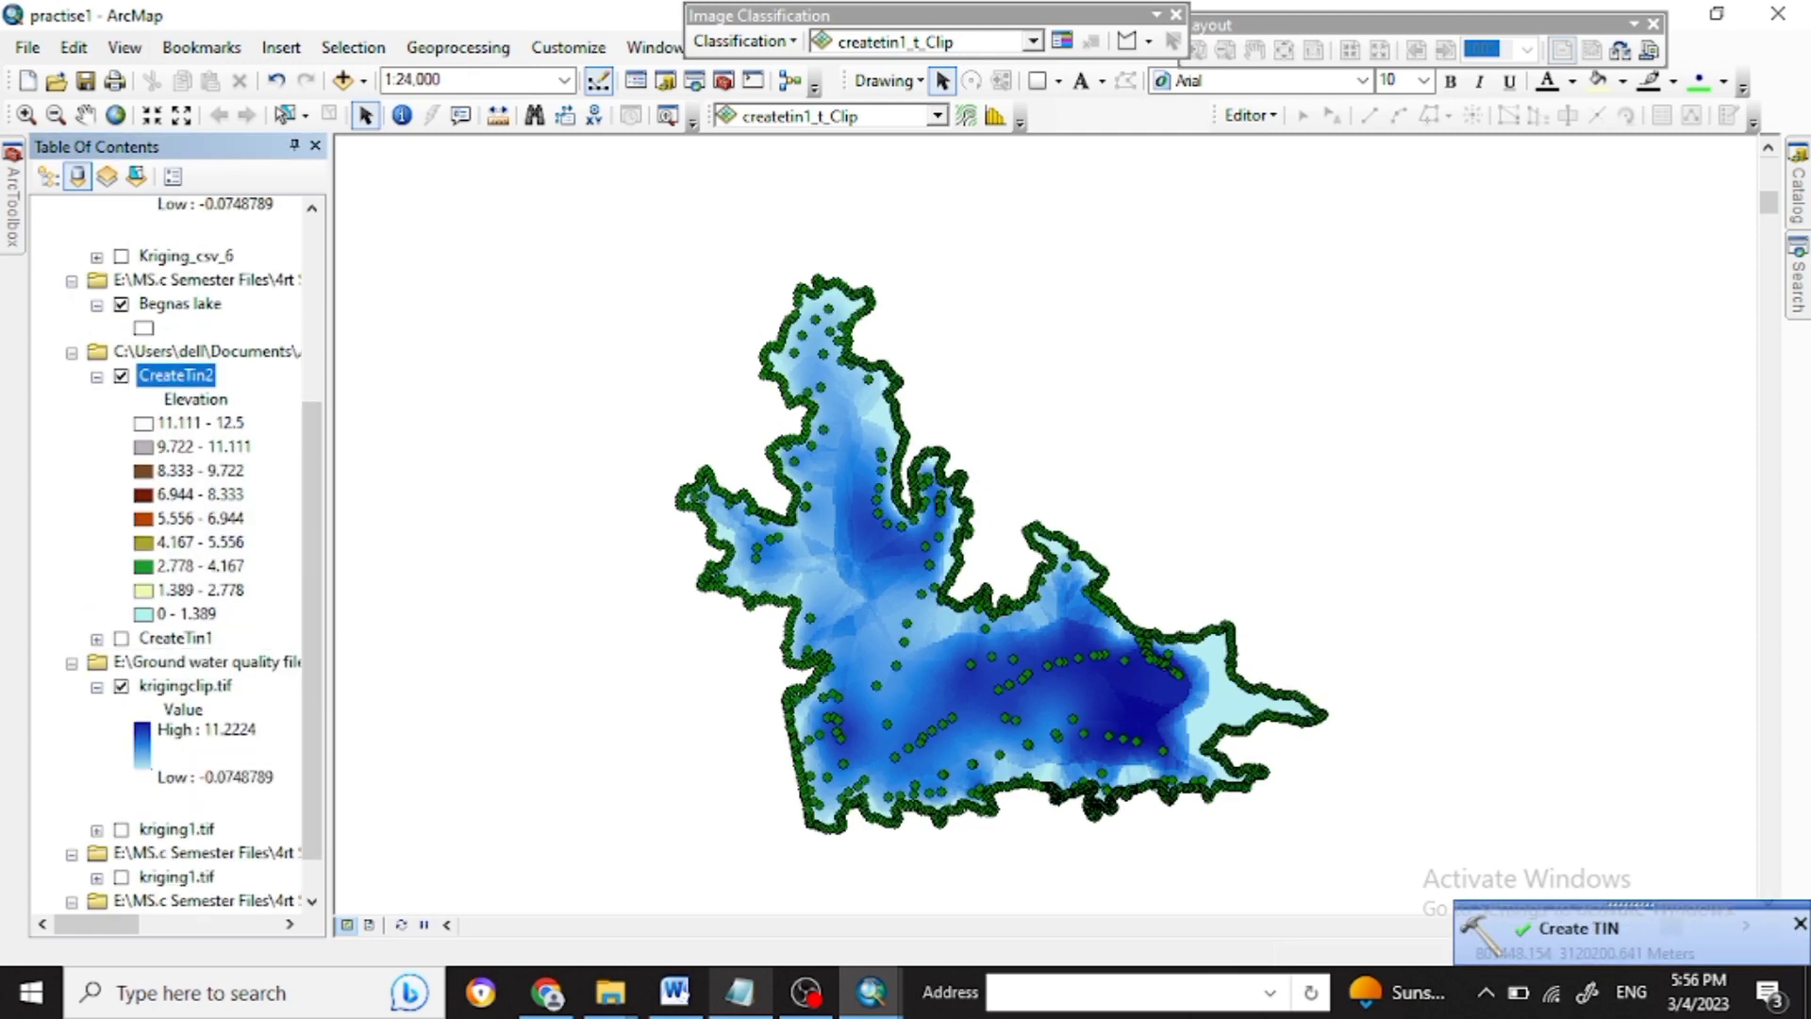
{"action": "left_click", "coordinate": [185, 685]}
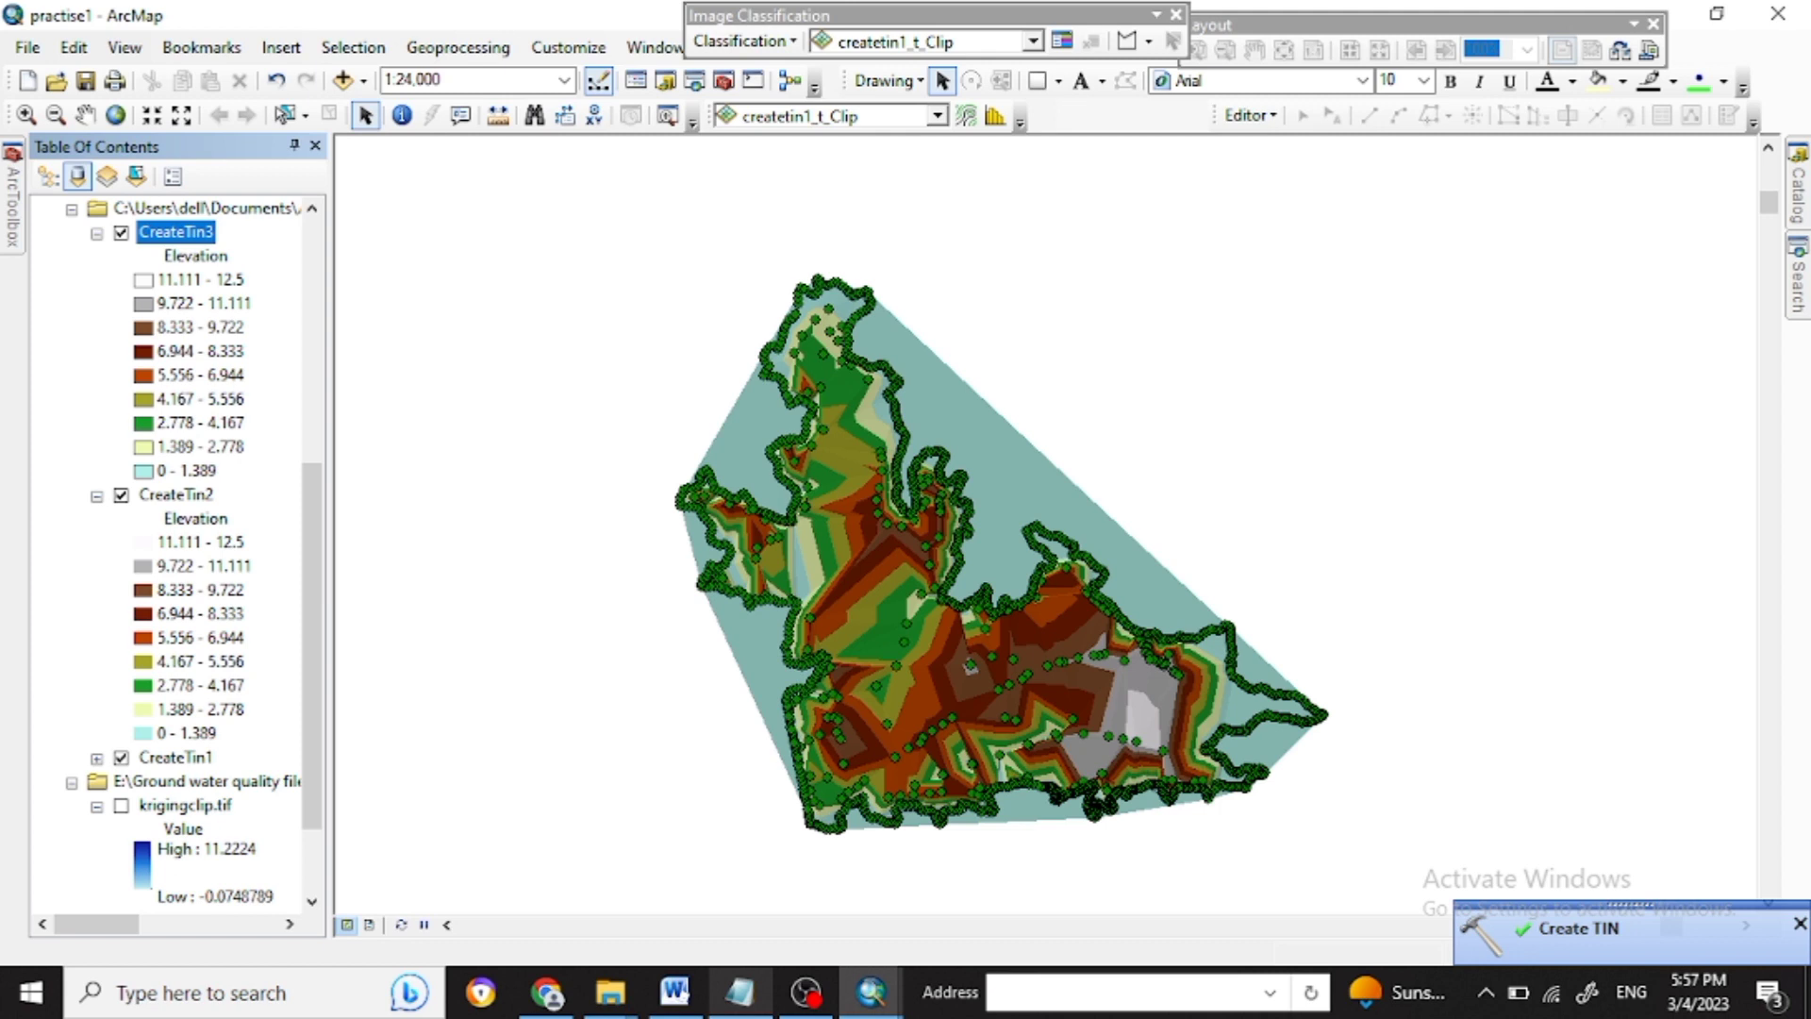
{"action": "left_click", "coordinate": [96, 496]}
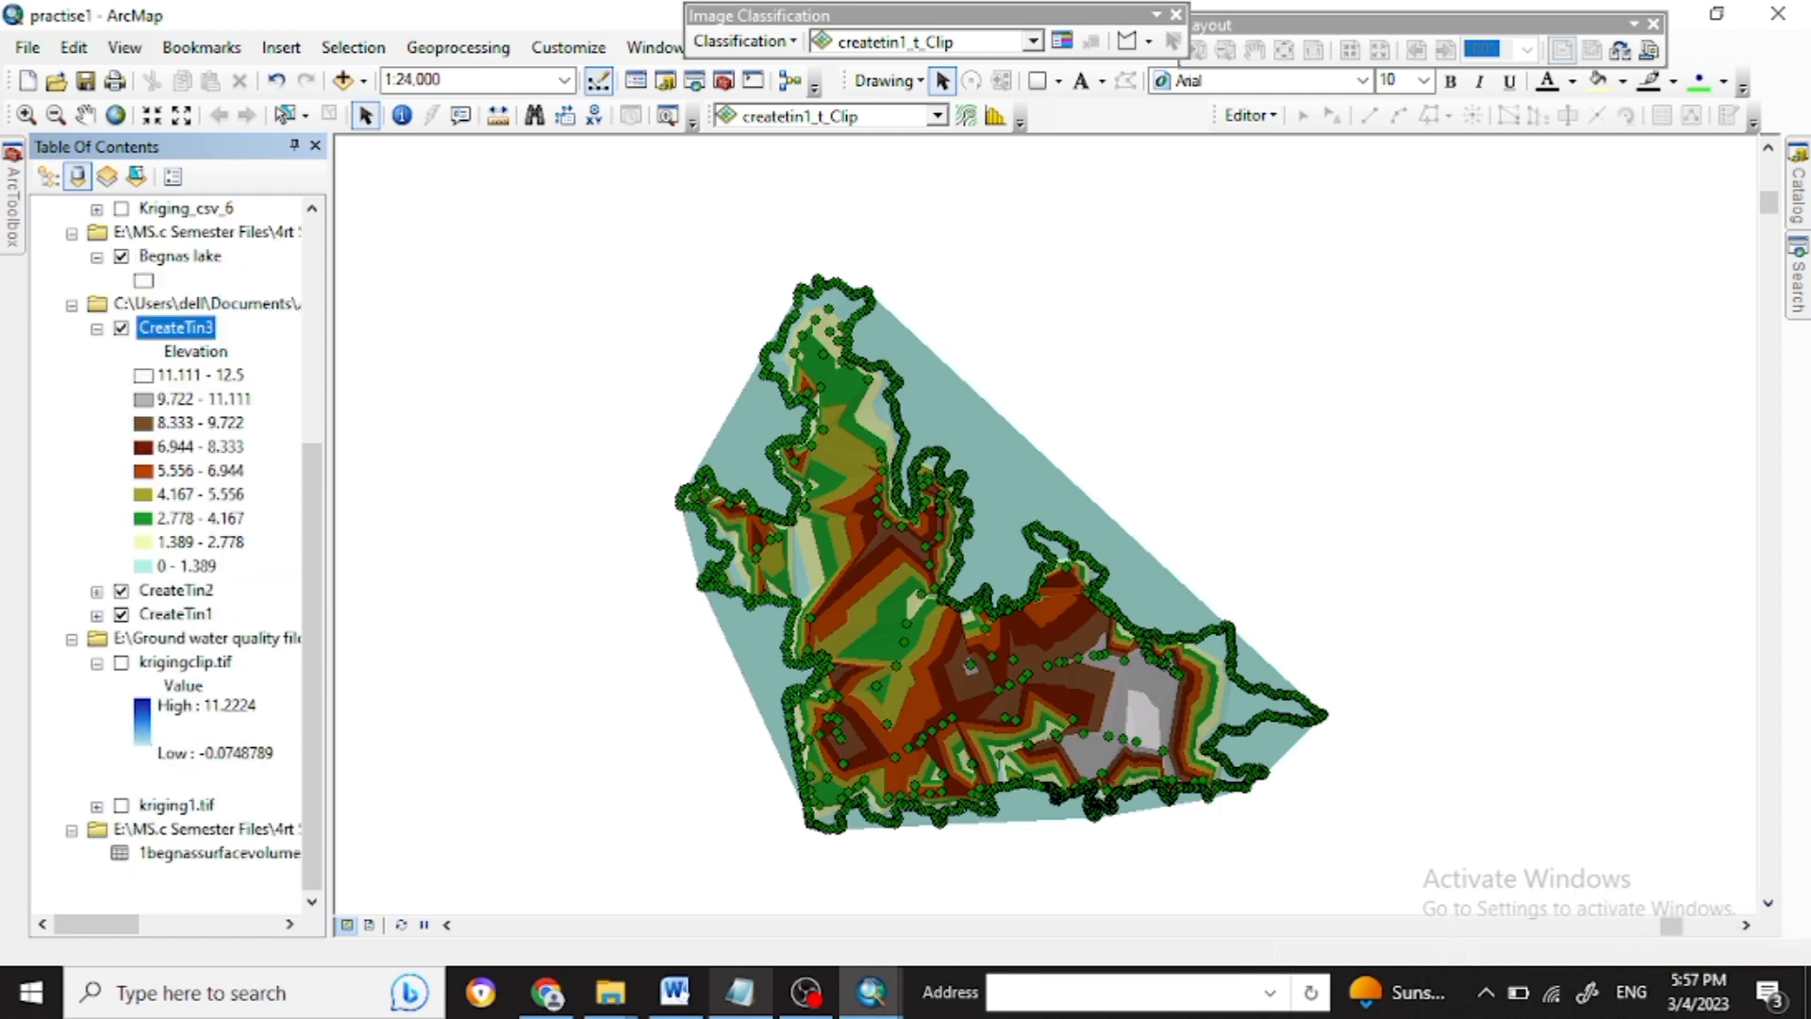
{"action": "left_click", "coordinate": [96, 328]}
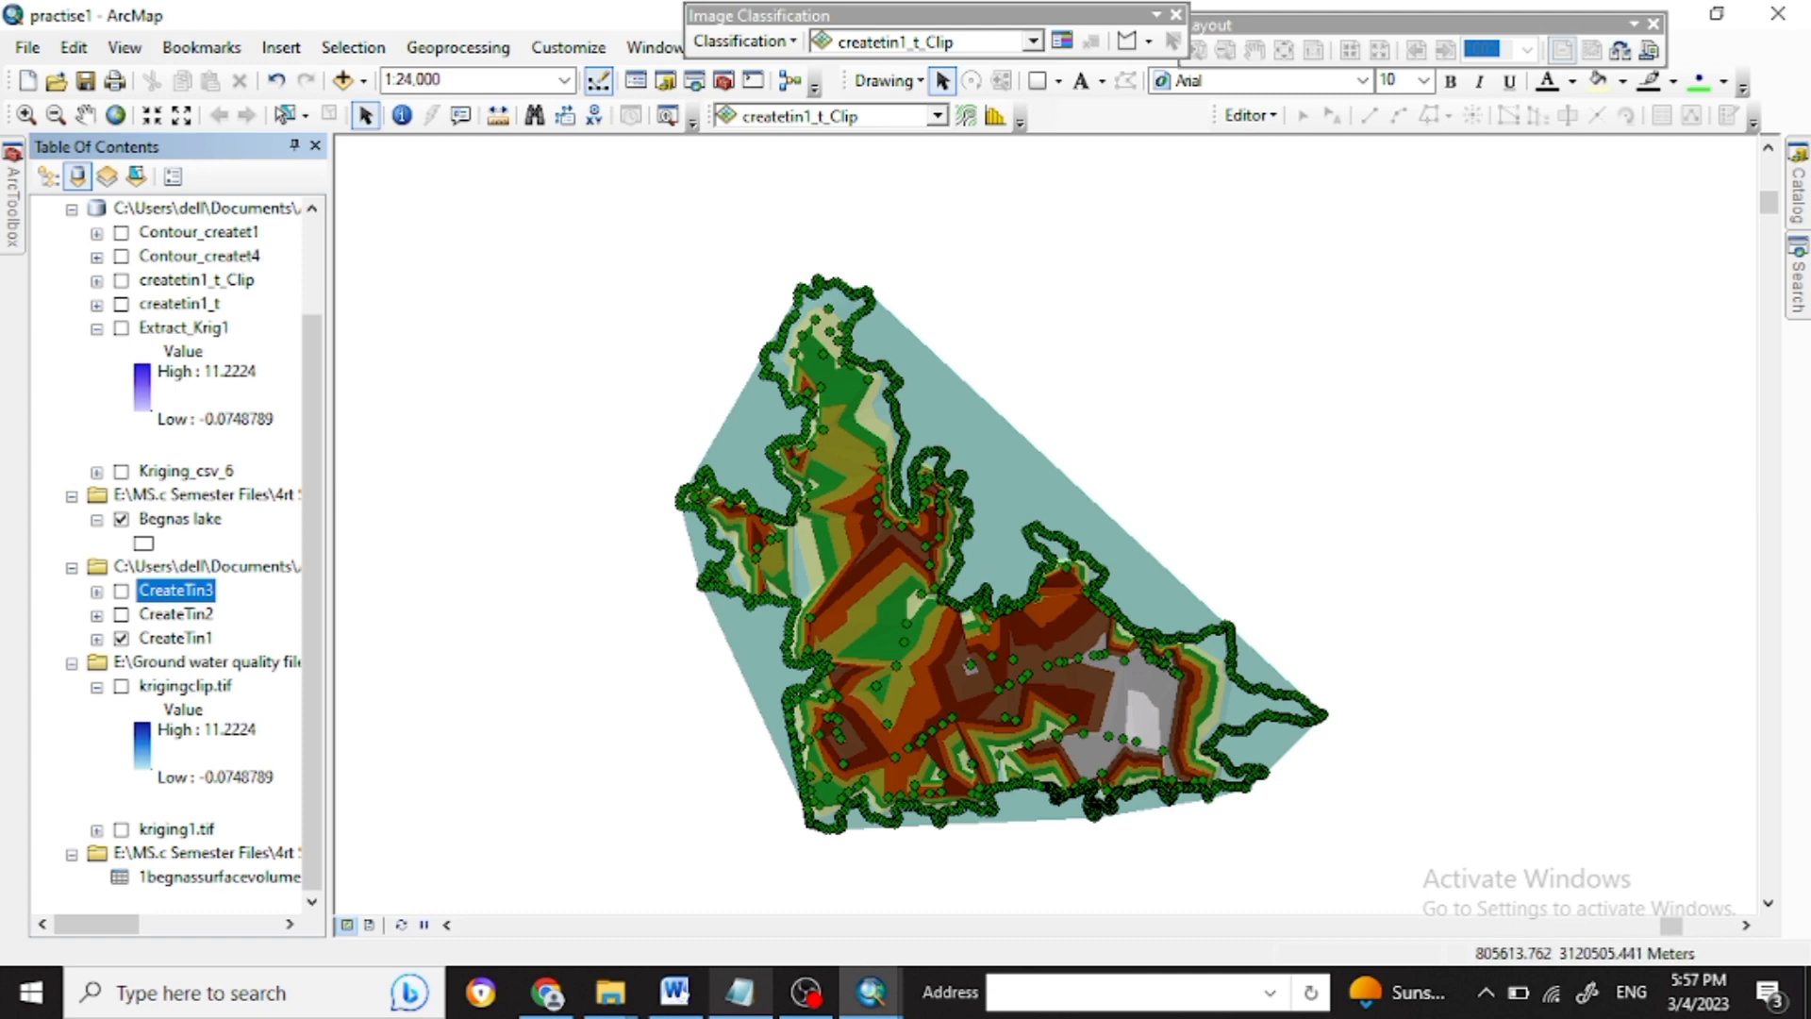
Search the tools for "clip" in place of the Create TIN query.
{"action": "left_click", "coordinate": [1797, 277]}
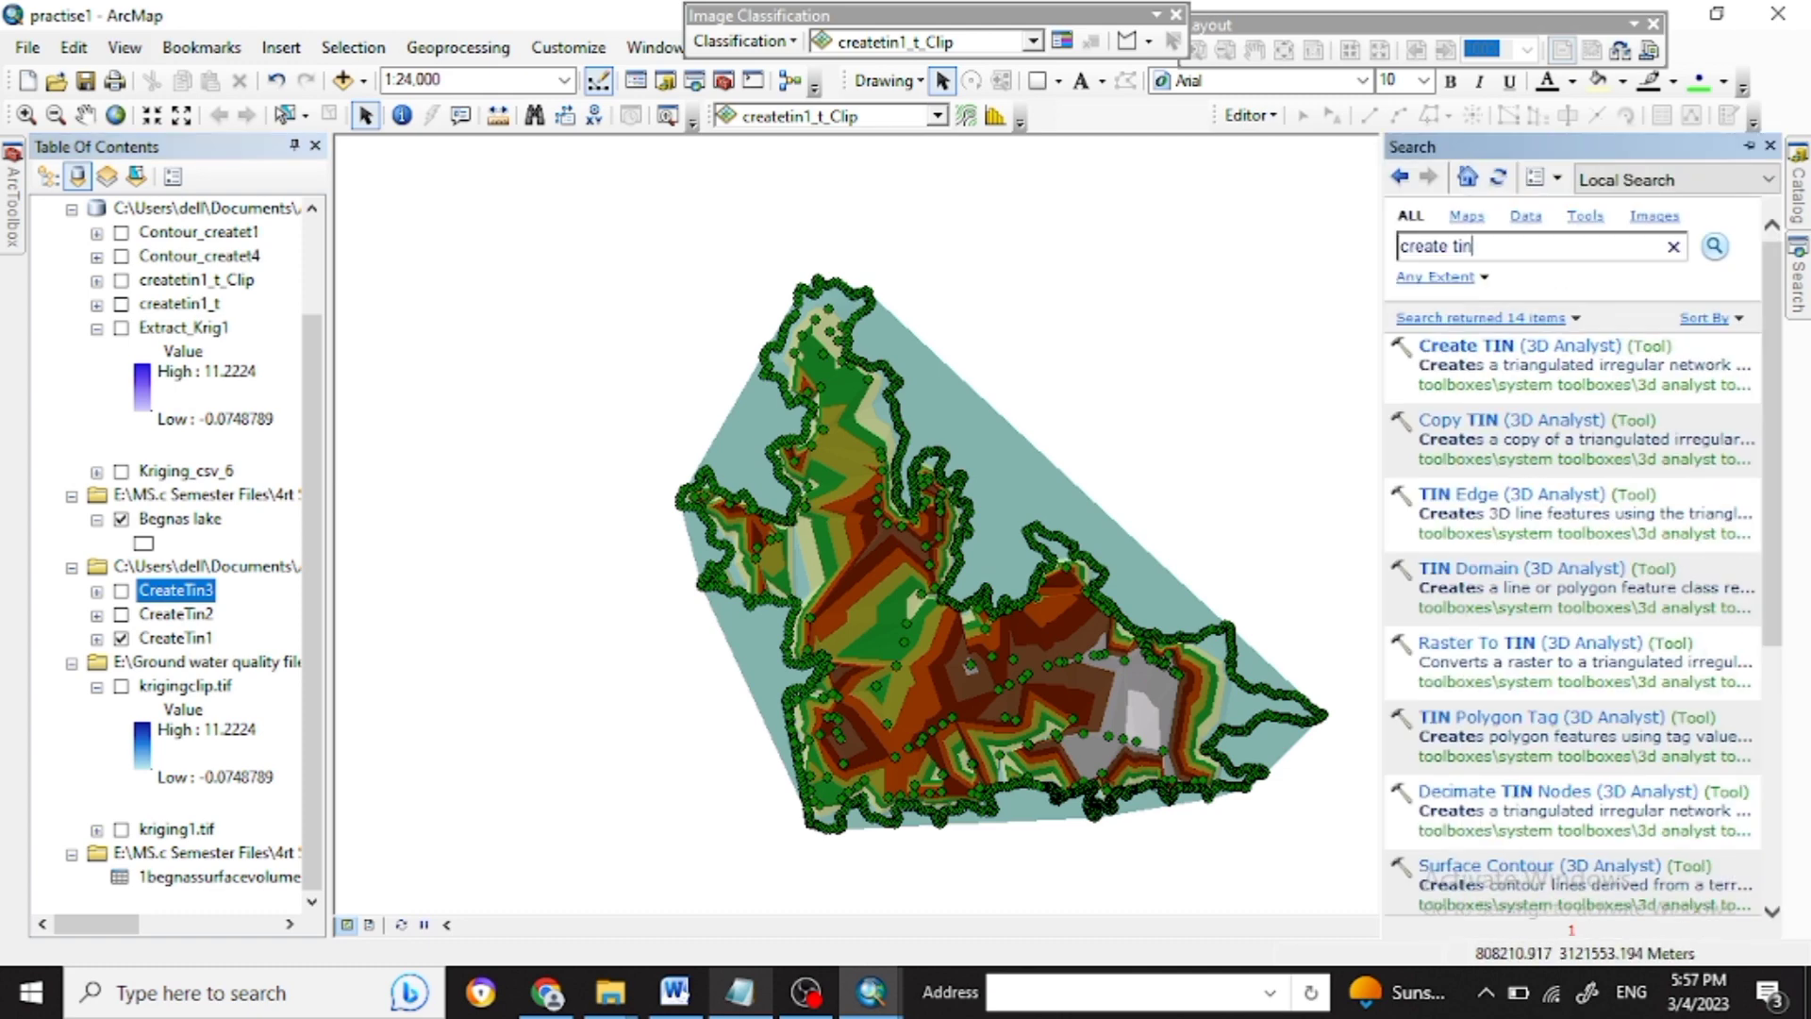
{"action": "left_click_drag", "start_coordinate": [1490, 247], "coordinate": [1358, 247]}
{"action": "type", "text": "clip"}
{"action": "key", "text": "Return"}
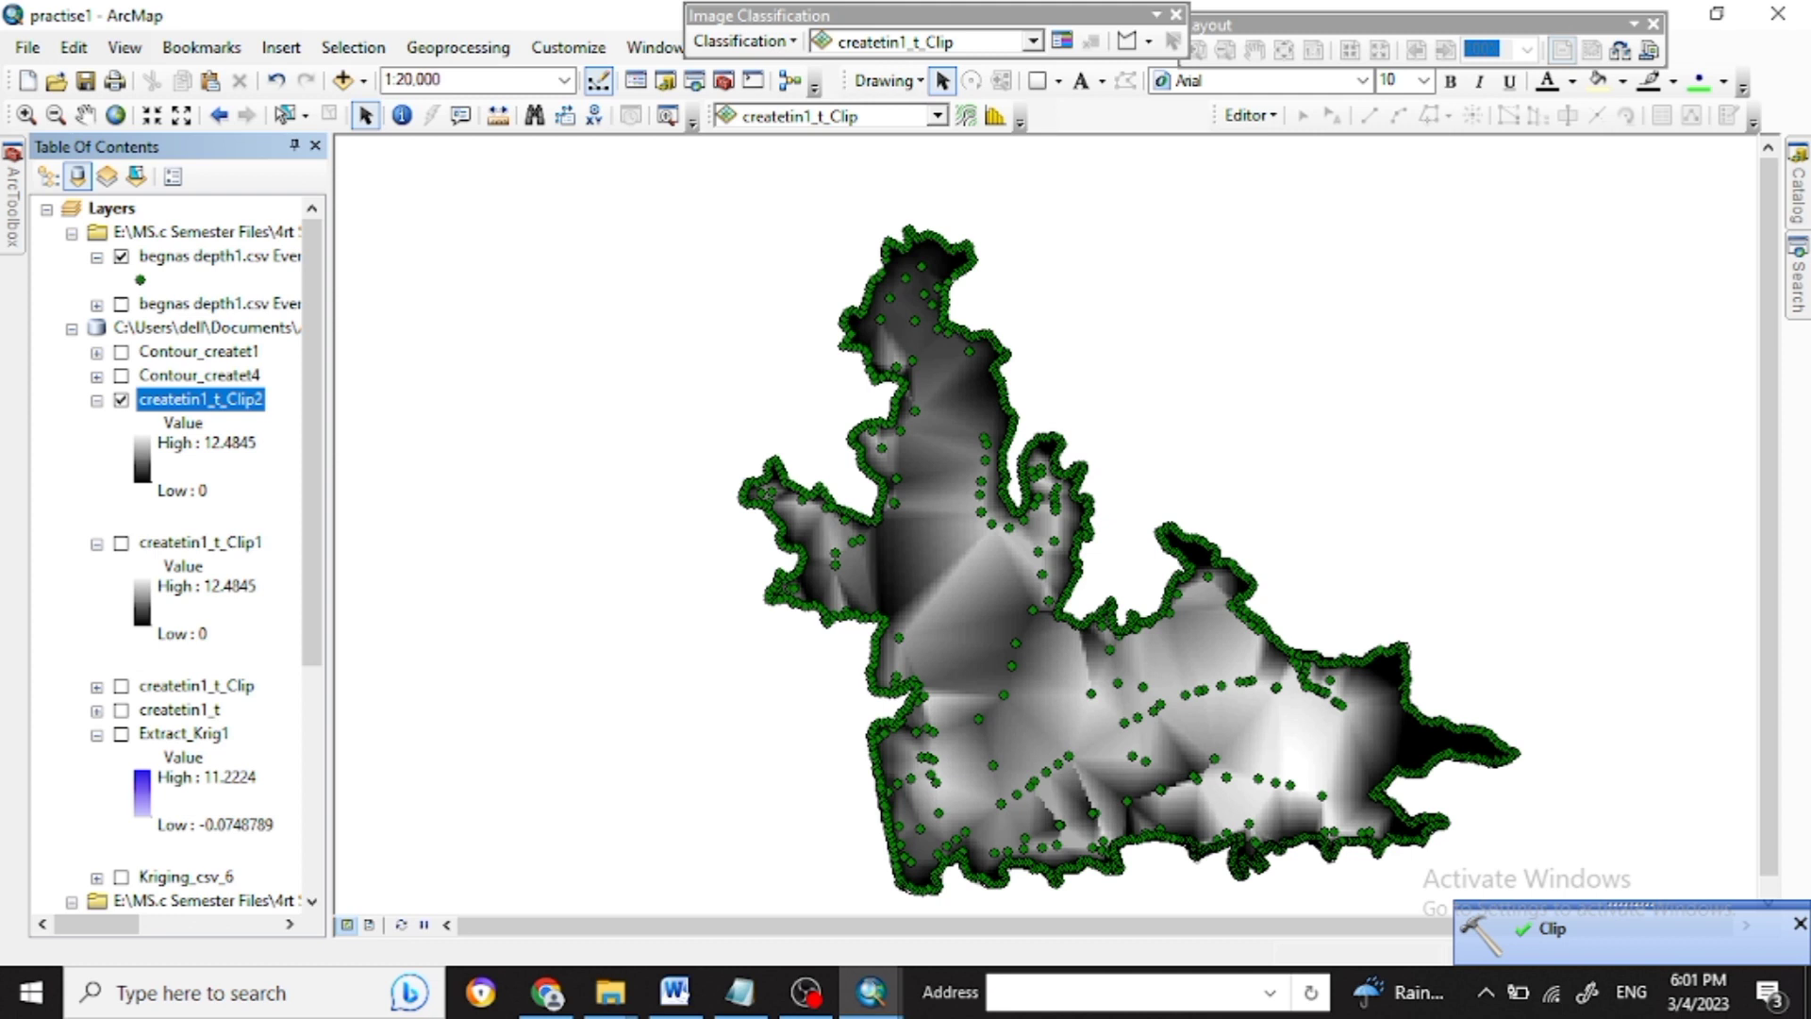
Collapse the createtin1_t_Clip1 legend and apply the cyan-blue-magenta color ramp to the createtin1_t_Clip2 raster.
{"action": "left_click", "coordinate": [96, 545]}
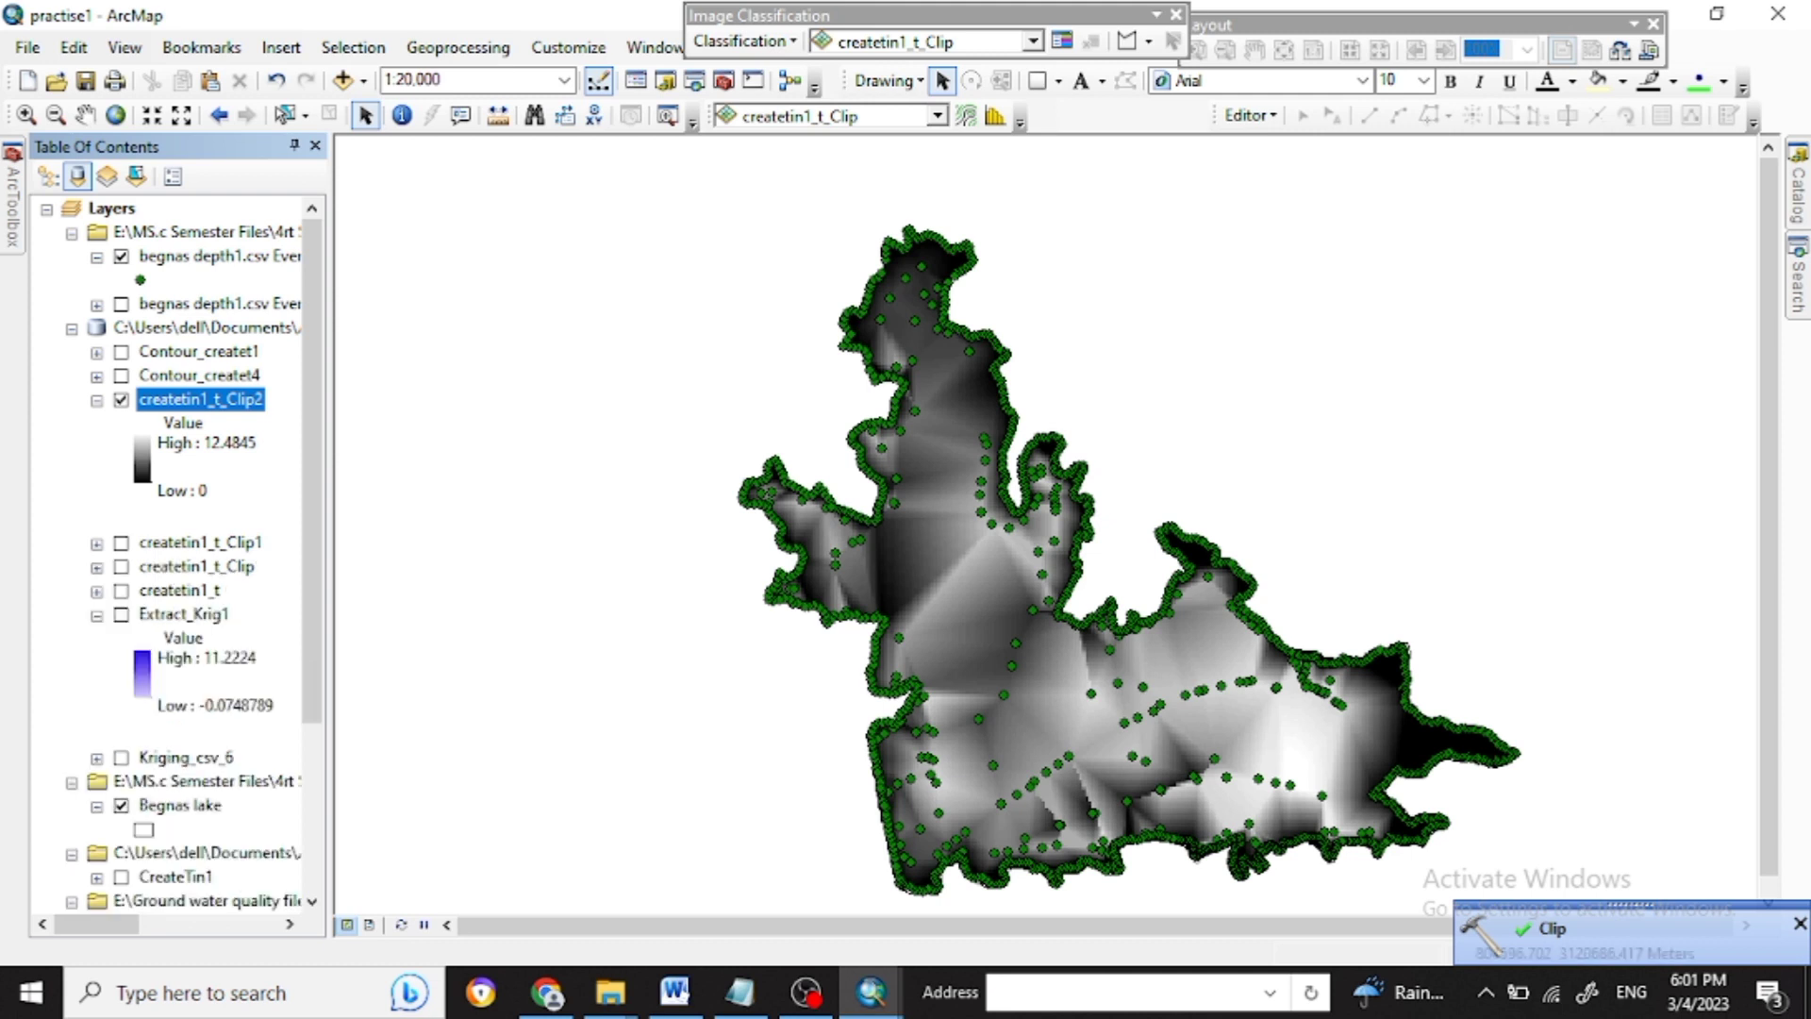
{"action": "left_click", "coordinate": [141, 457]}
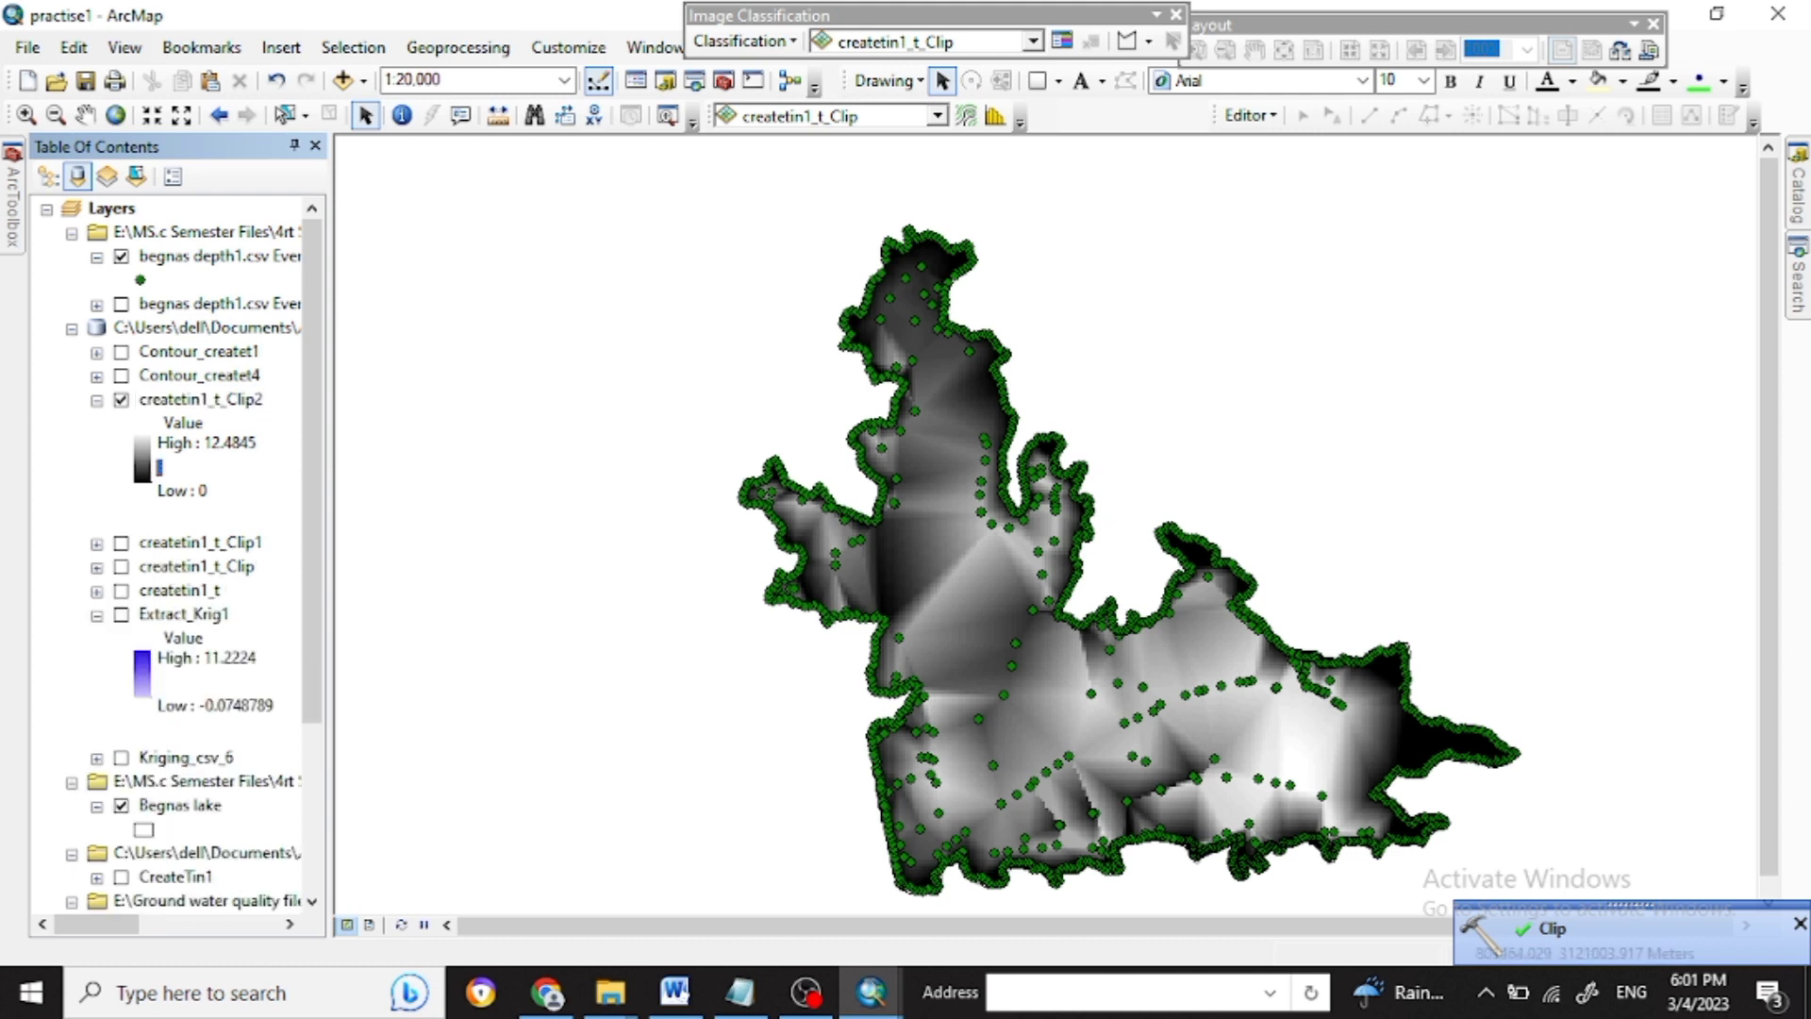
{"action": "left_click", "coordinate": [368, 550]}
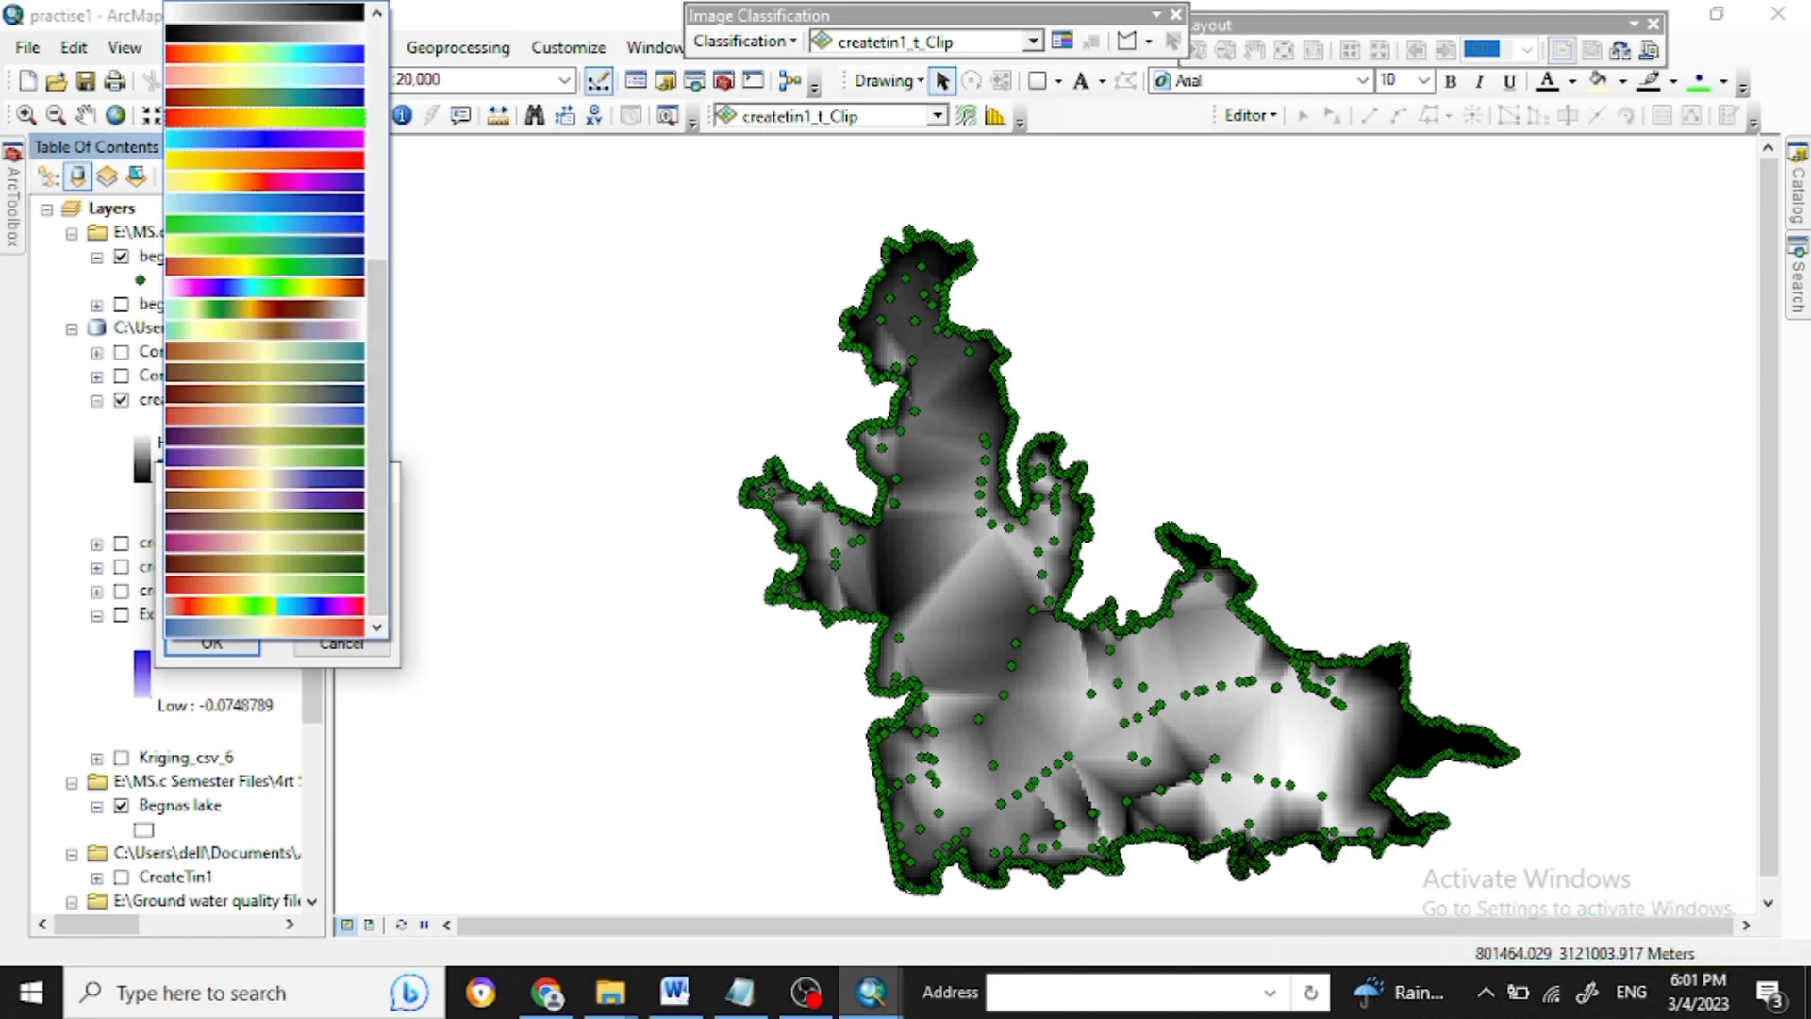
{"action": "left_click", "coordinate": [264, 139]}
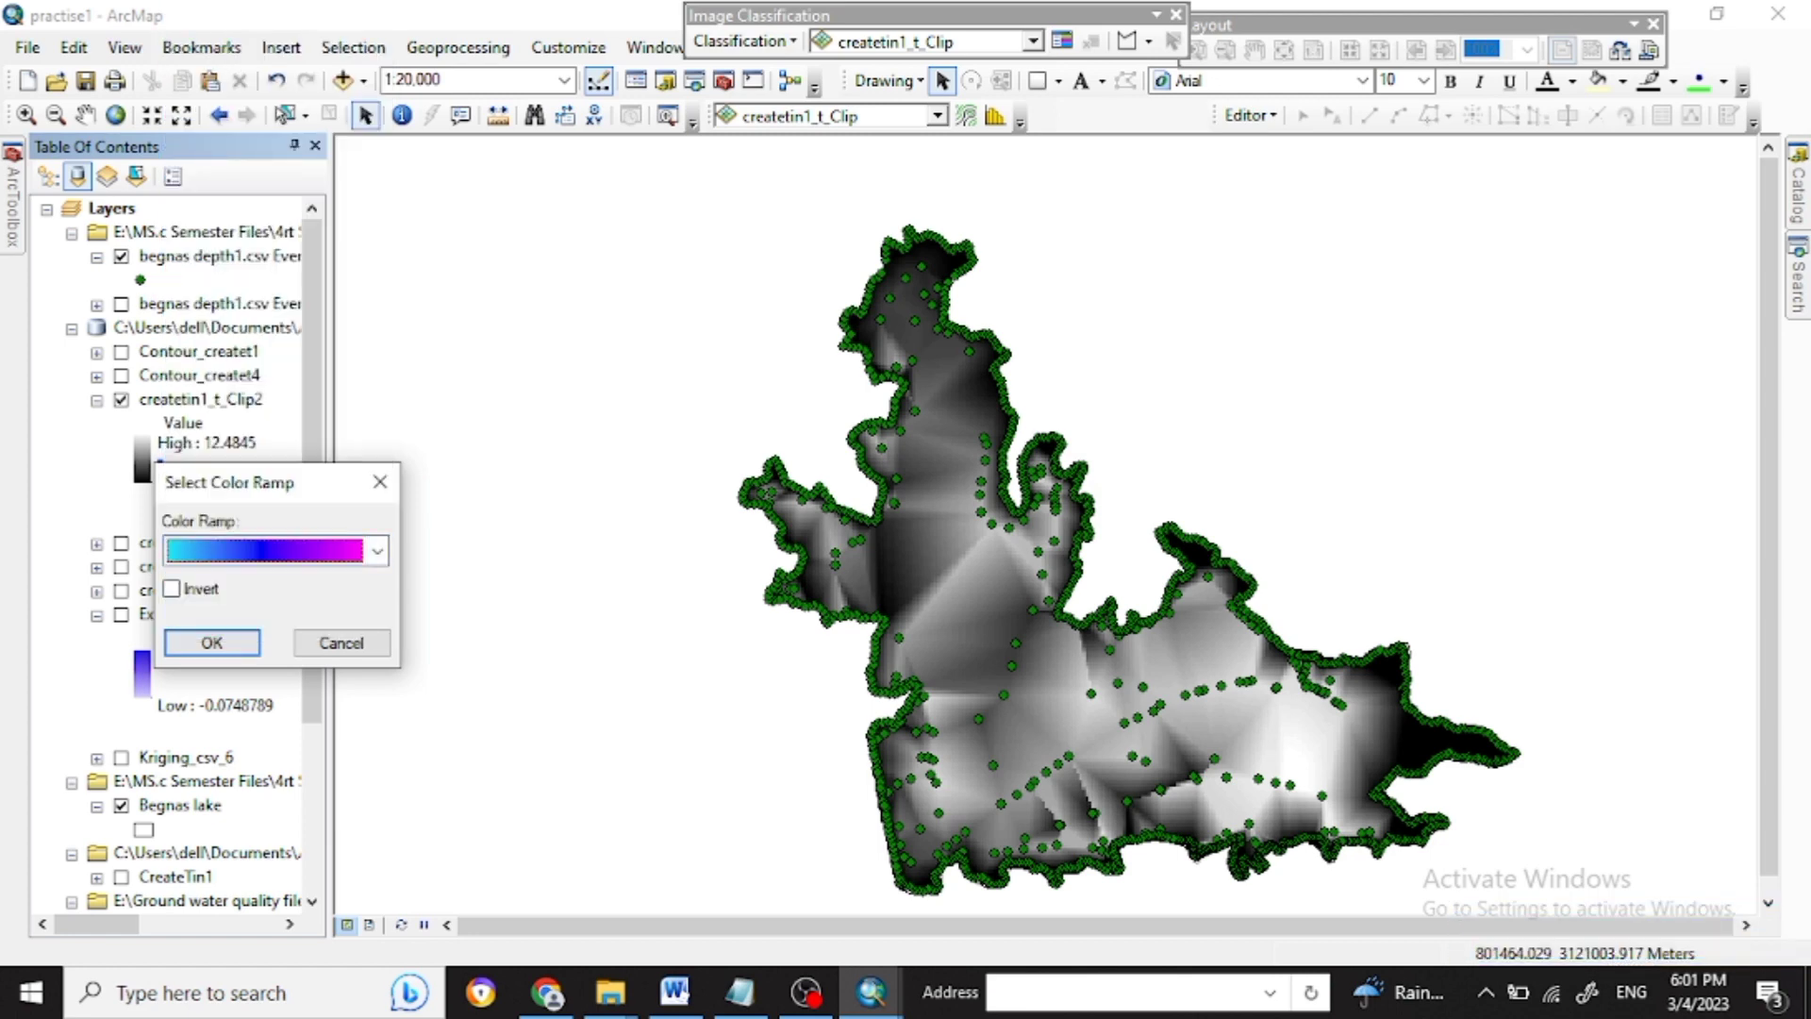
{"action": "left_click", "coordinate": [212, 643]}
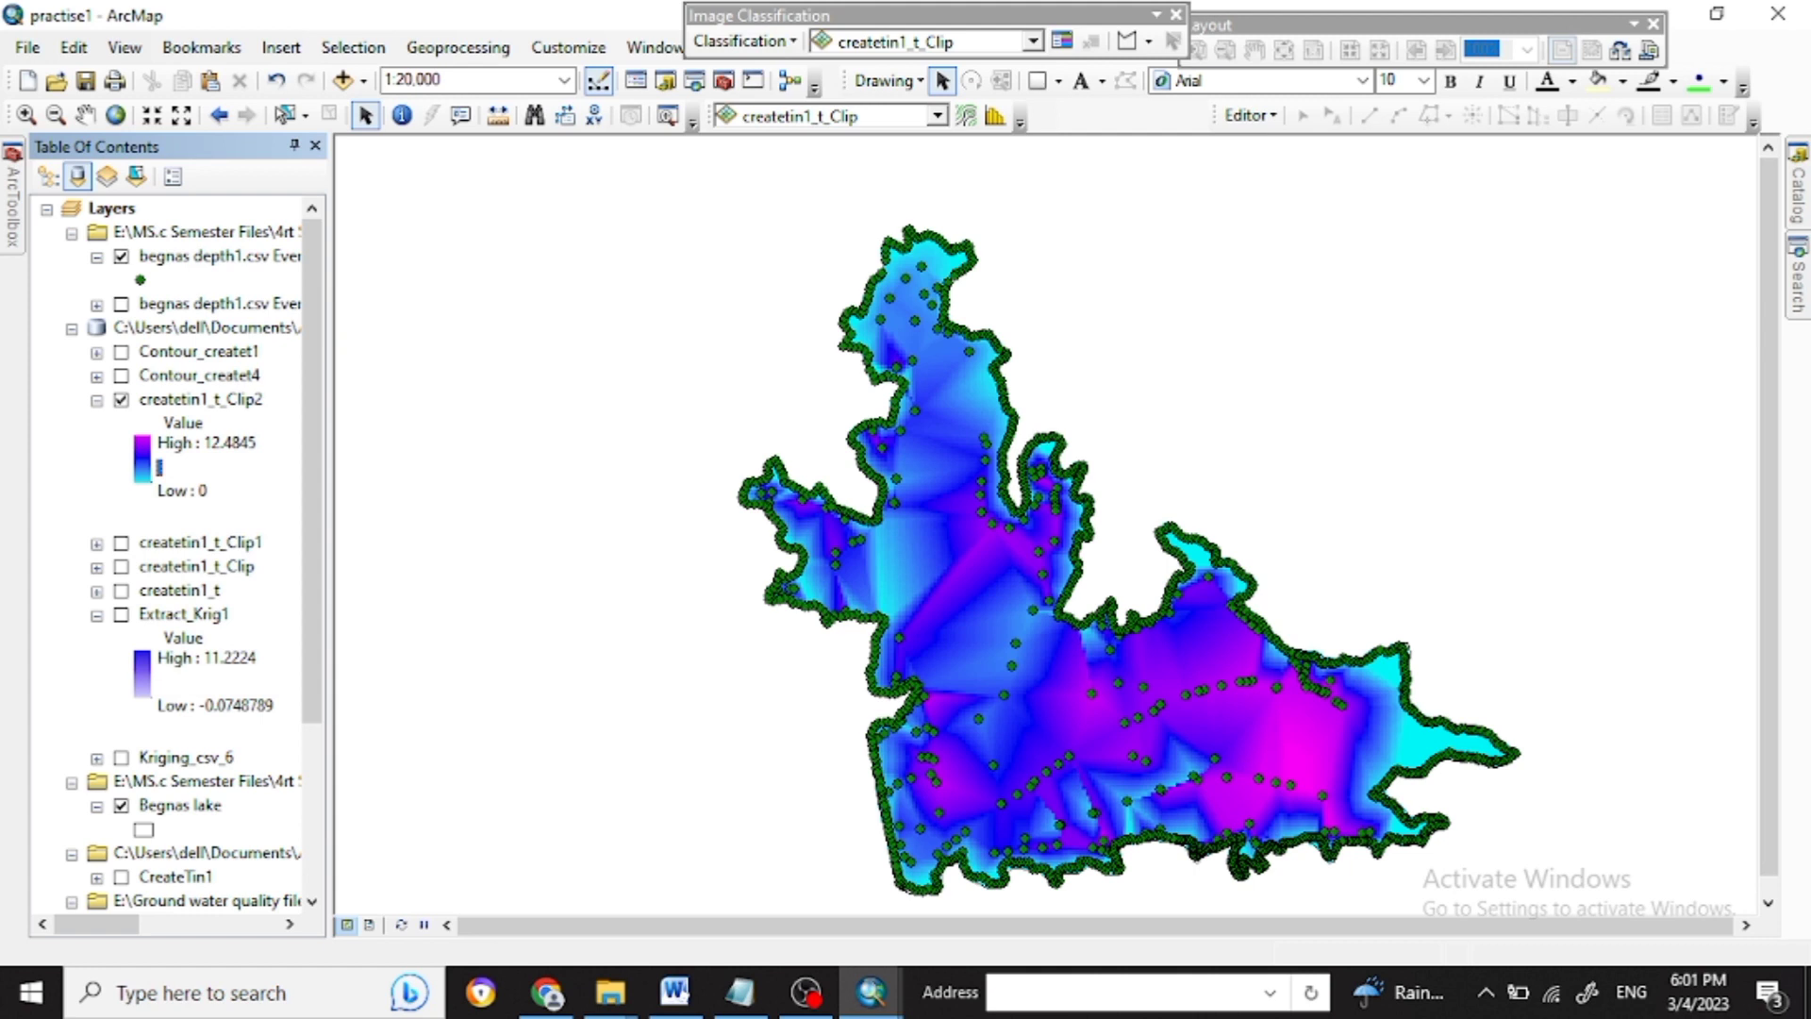
Invert the color ramp of the createtin1_t_Clip2 raster.
{"action": "mouse_move", "coordinate": [741, 992]}
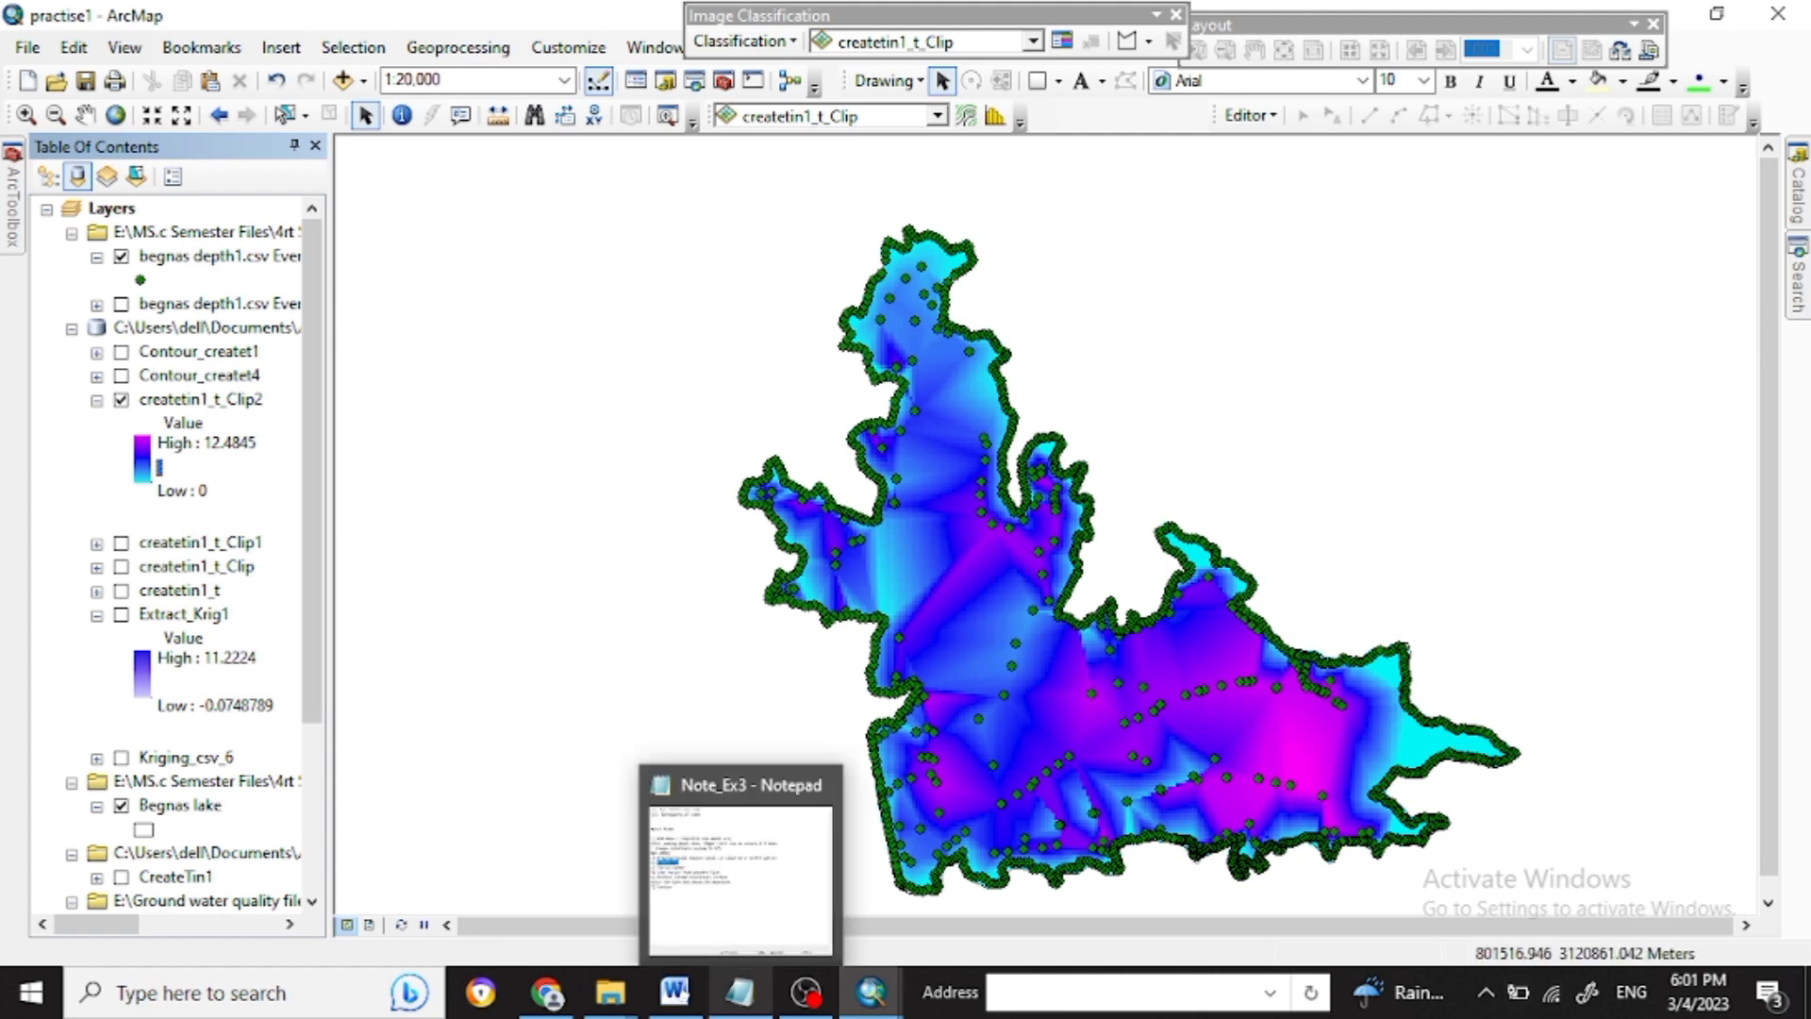
{"action": "left_click", "coordinate": [143, 453]}
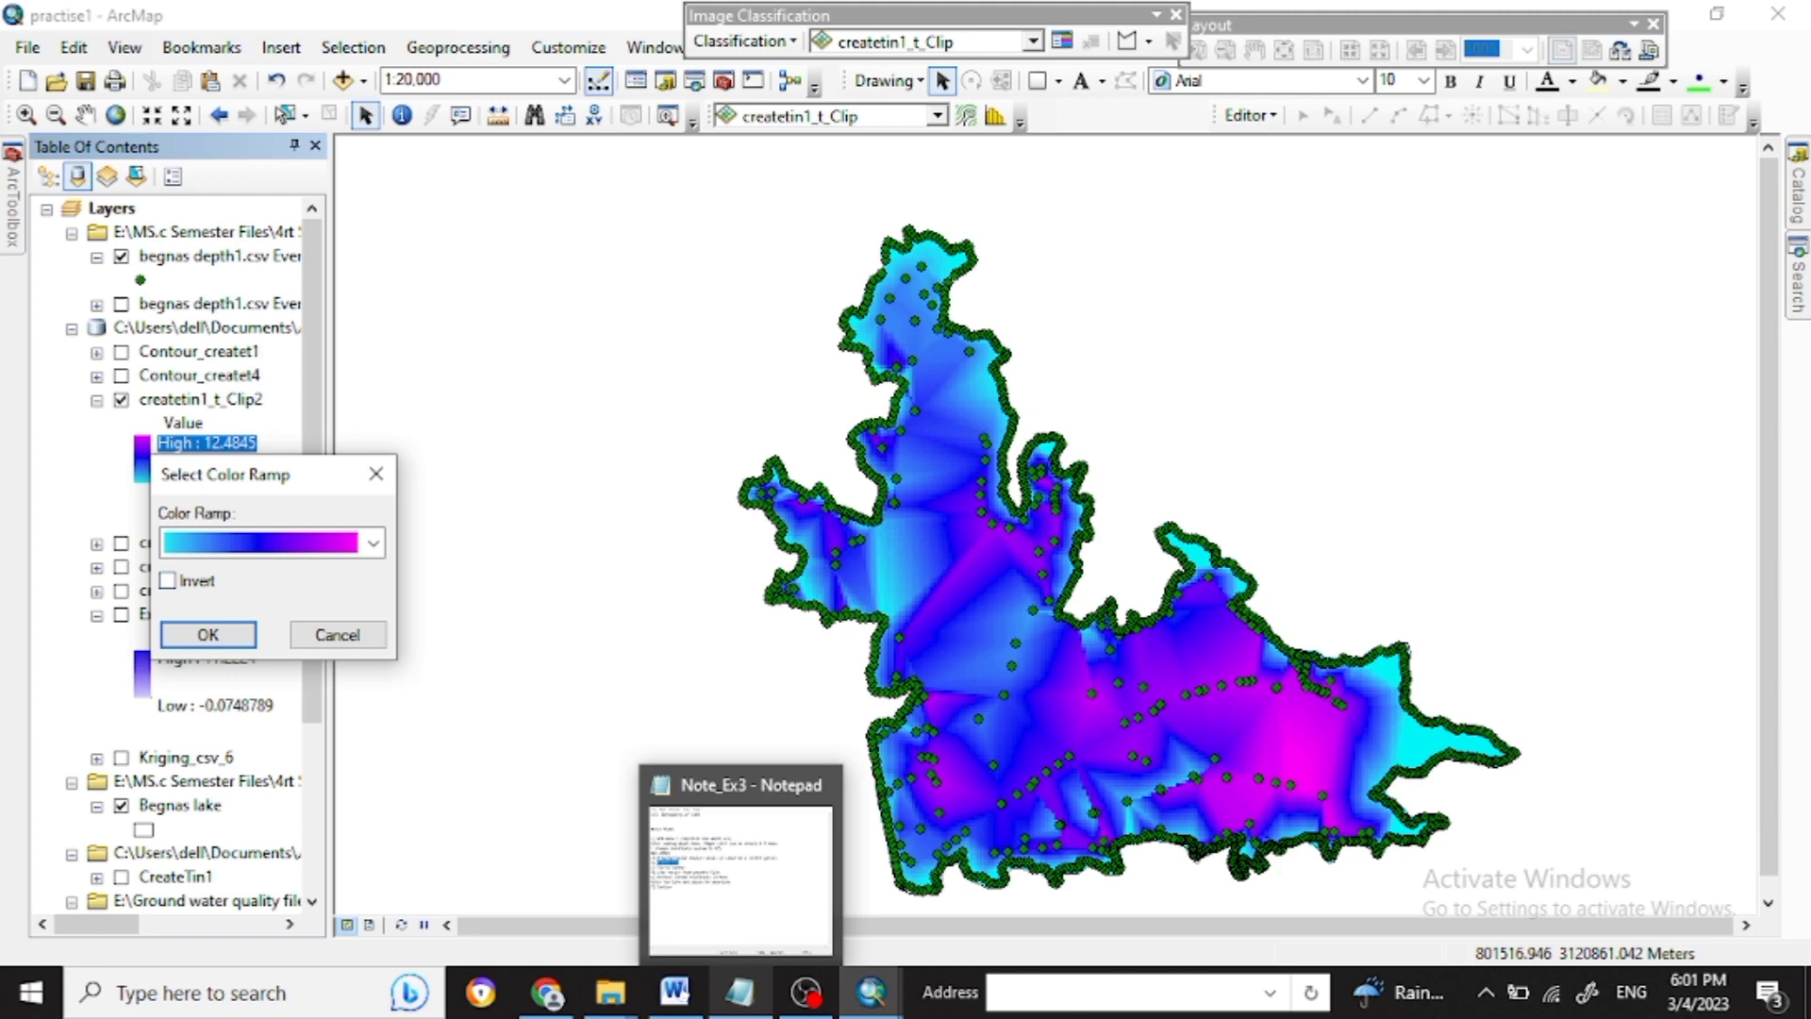
{"action": "left_click", "coordinate": [167, 580]}
{"action": "left_click", "coordinate": [208, 634]}
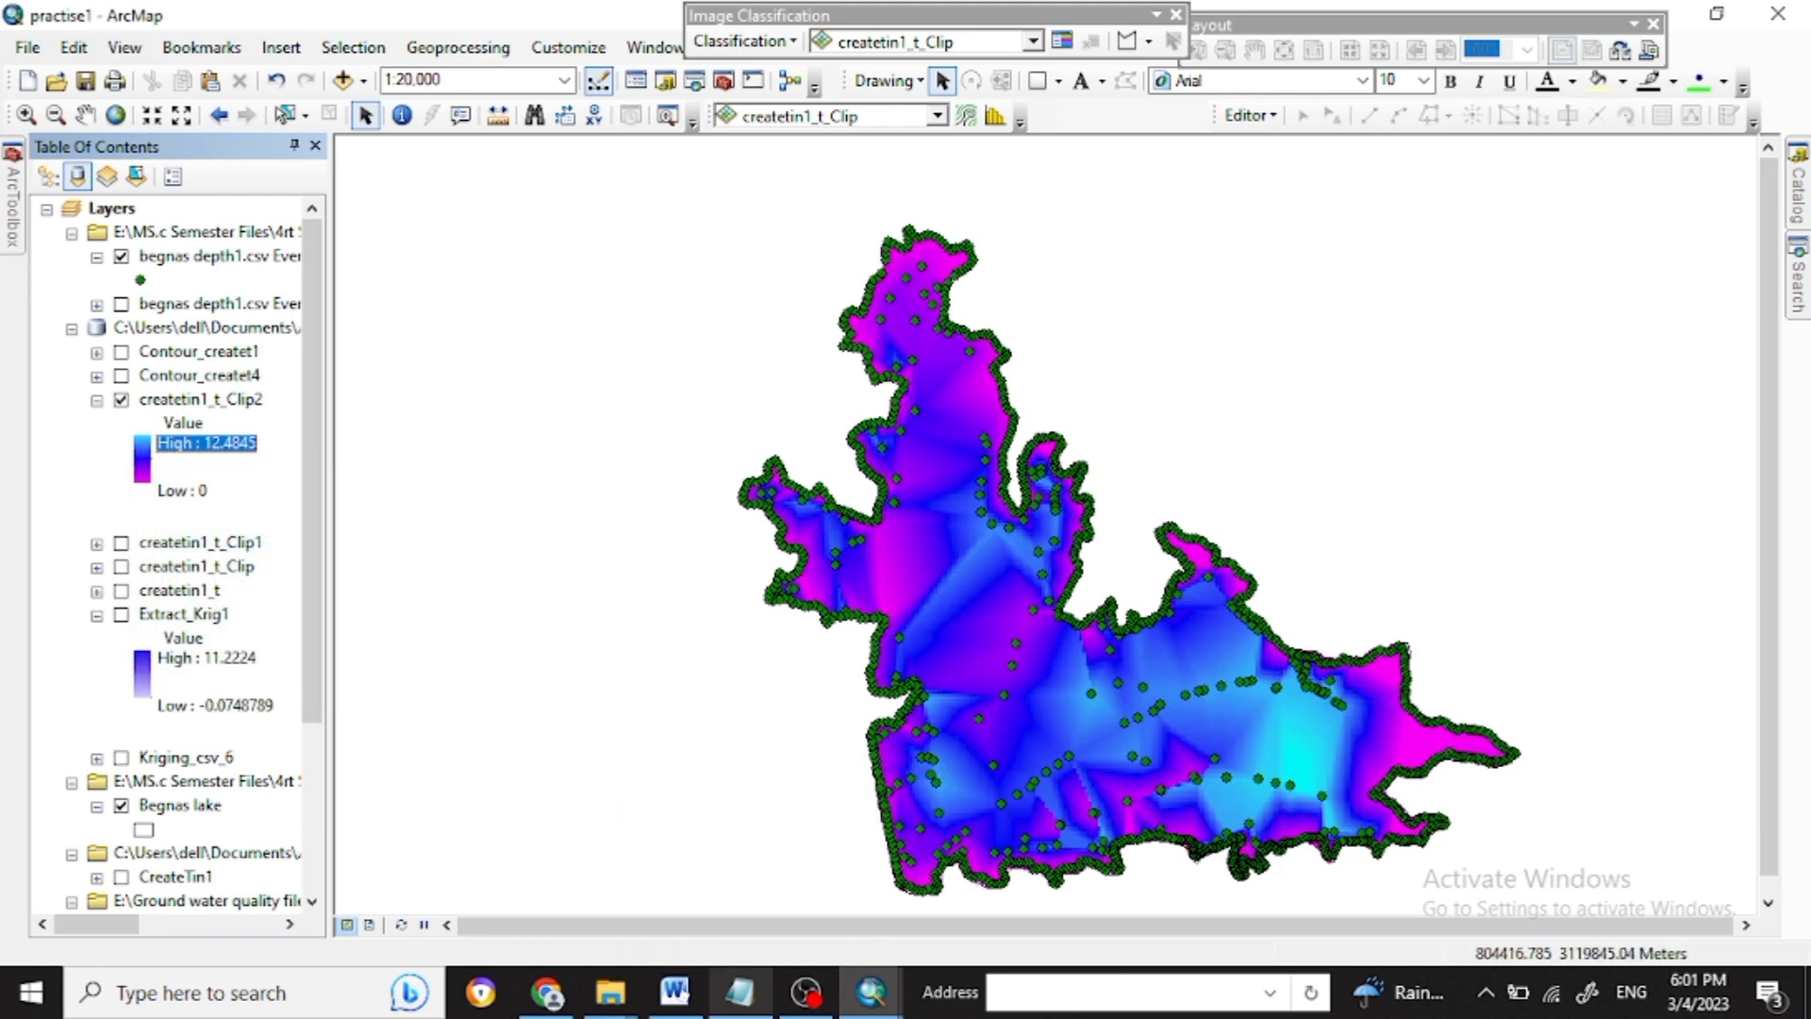
Switch to the Note_Ex3 file in Notepad, highlight the "Tin to raster" step, and return to ArcMap.
{"action": "left_click", "coordinate": [741, 993]}
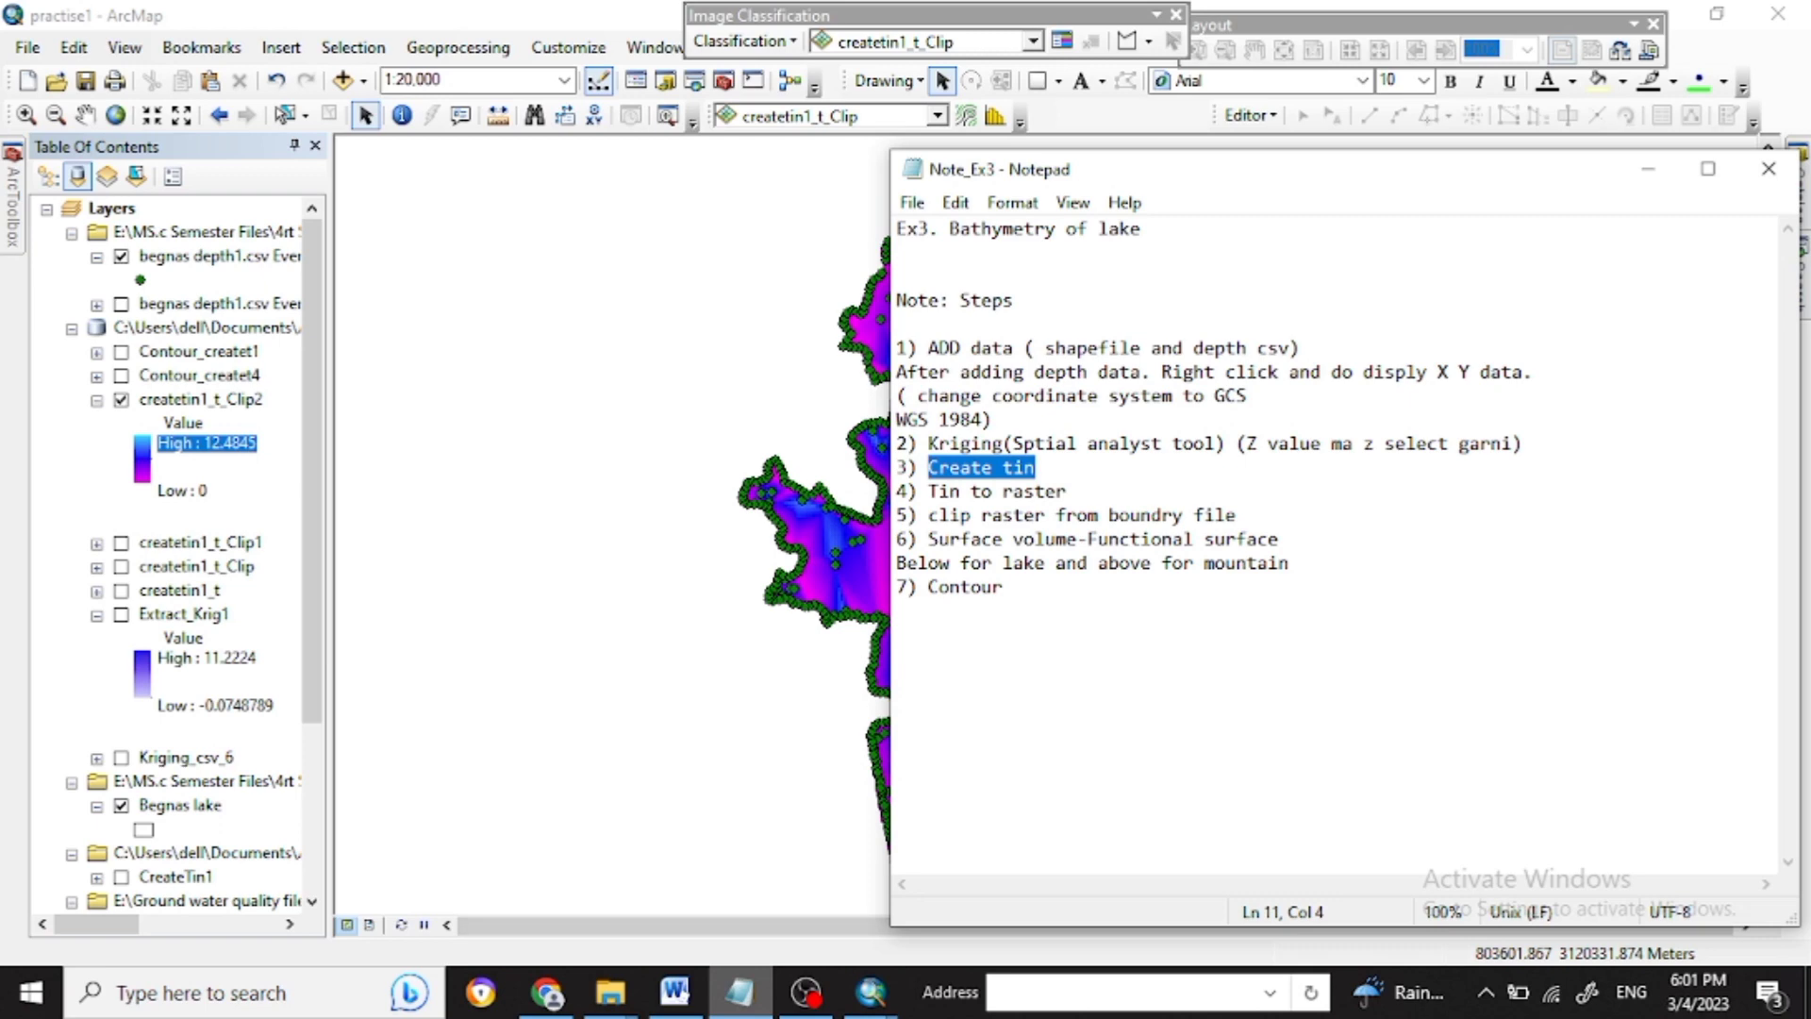
{"action": "left_click_drag", "start_coordinate": [1068, 492], "coordinate": [908, 492]}
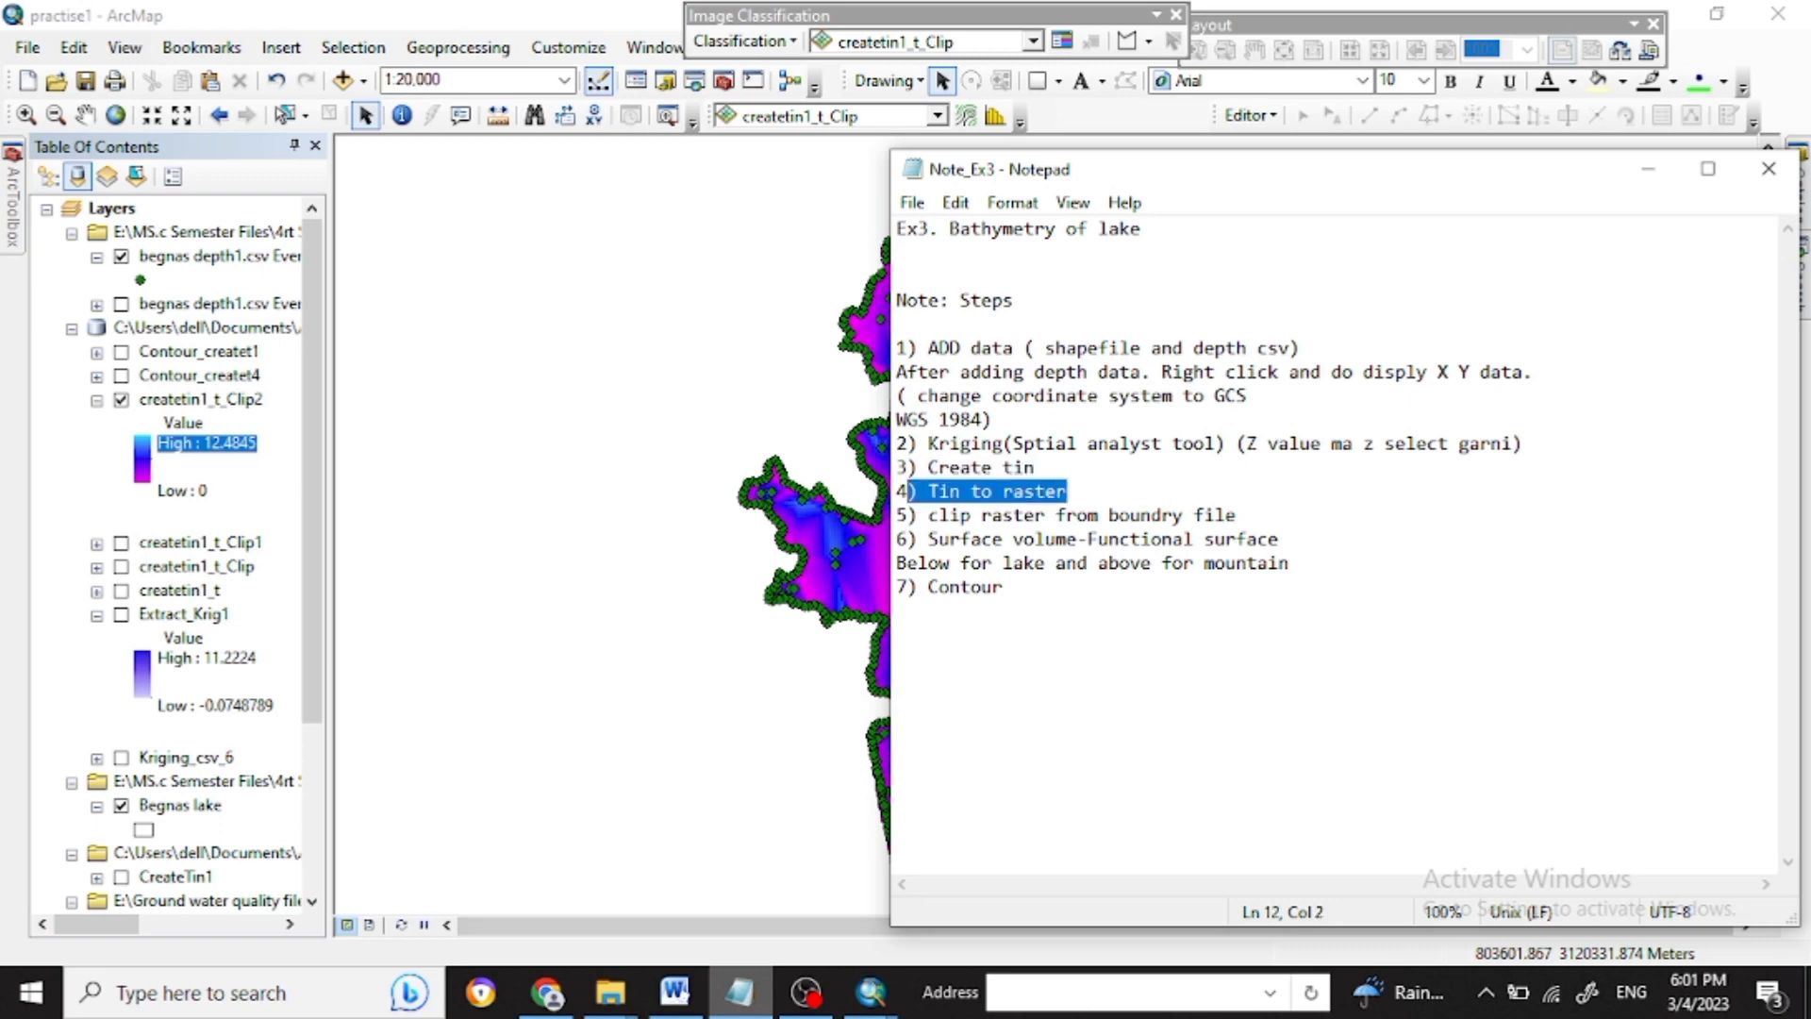
{"action": "left_click", "coordinate": [675, 452]}
Search the tools for "tin to raster" in place of the clip query.
{"action": "left_click", "coordinate": [1798, 281]}
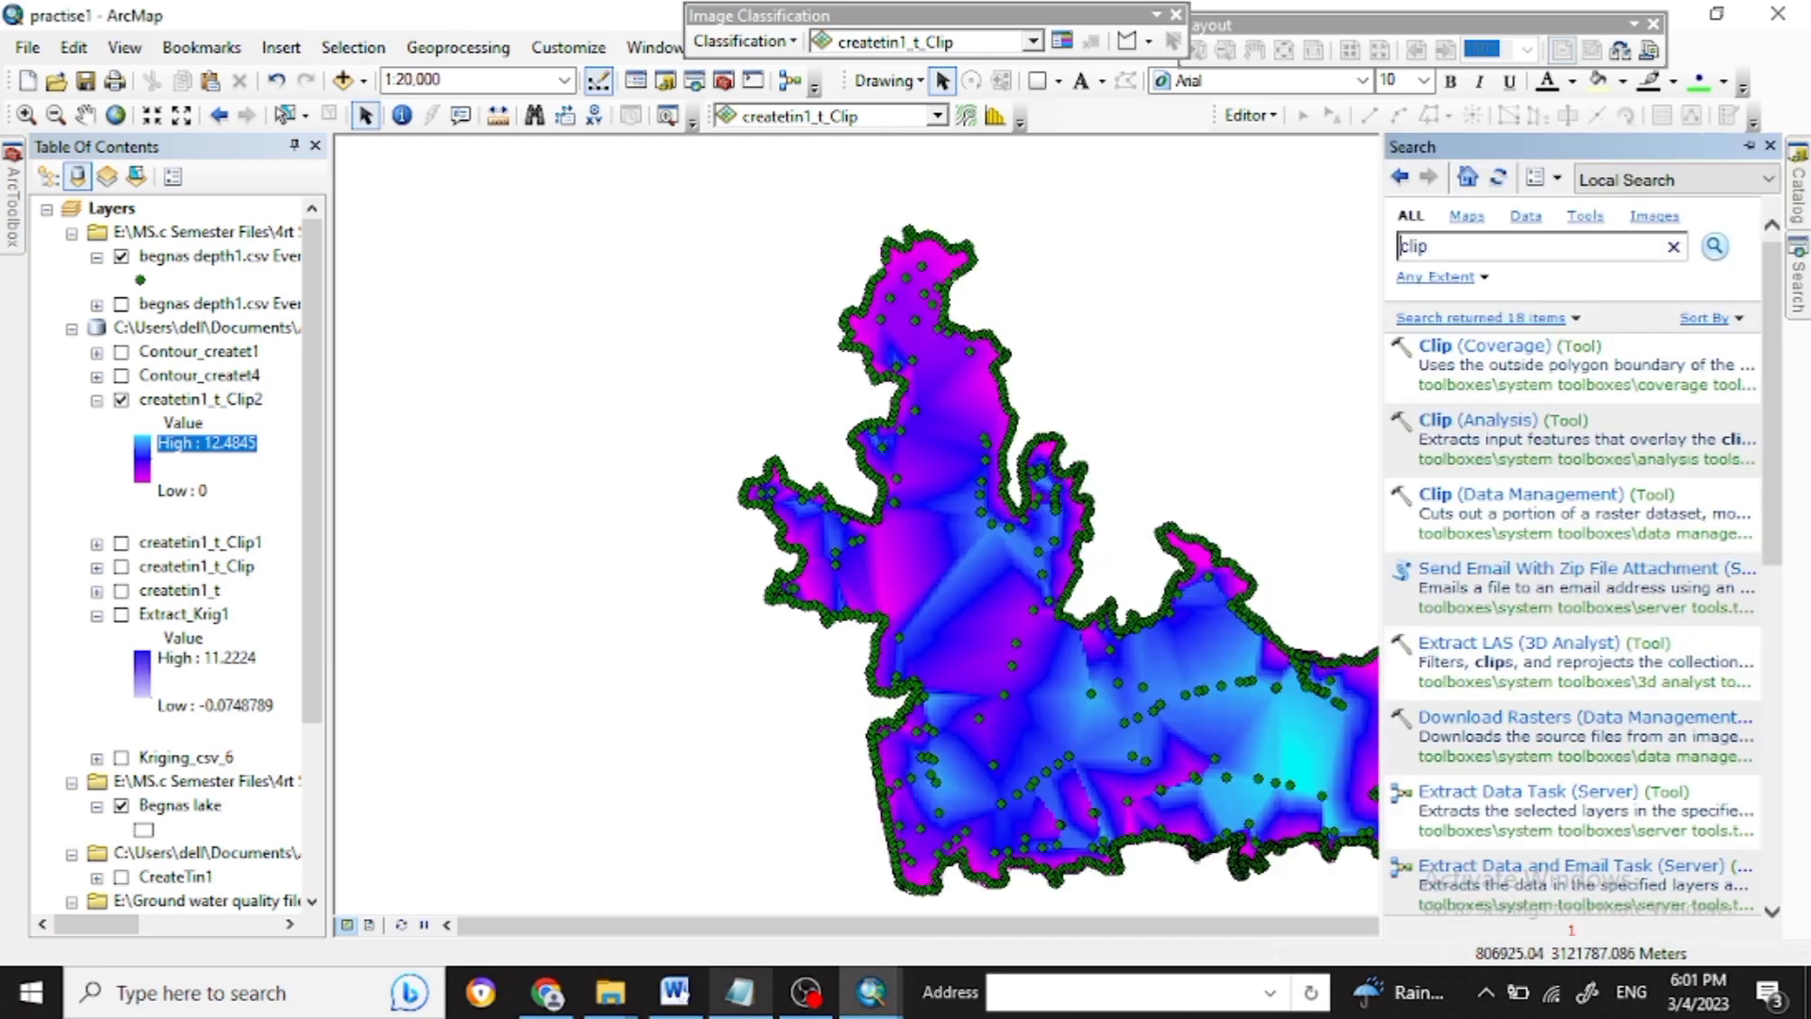
{"action": "key", "text": "ctrl+a"}
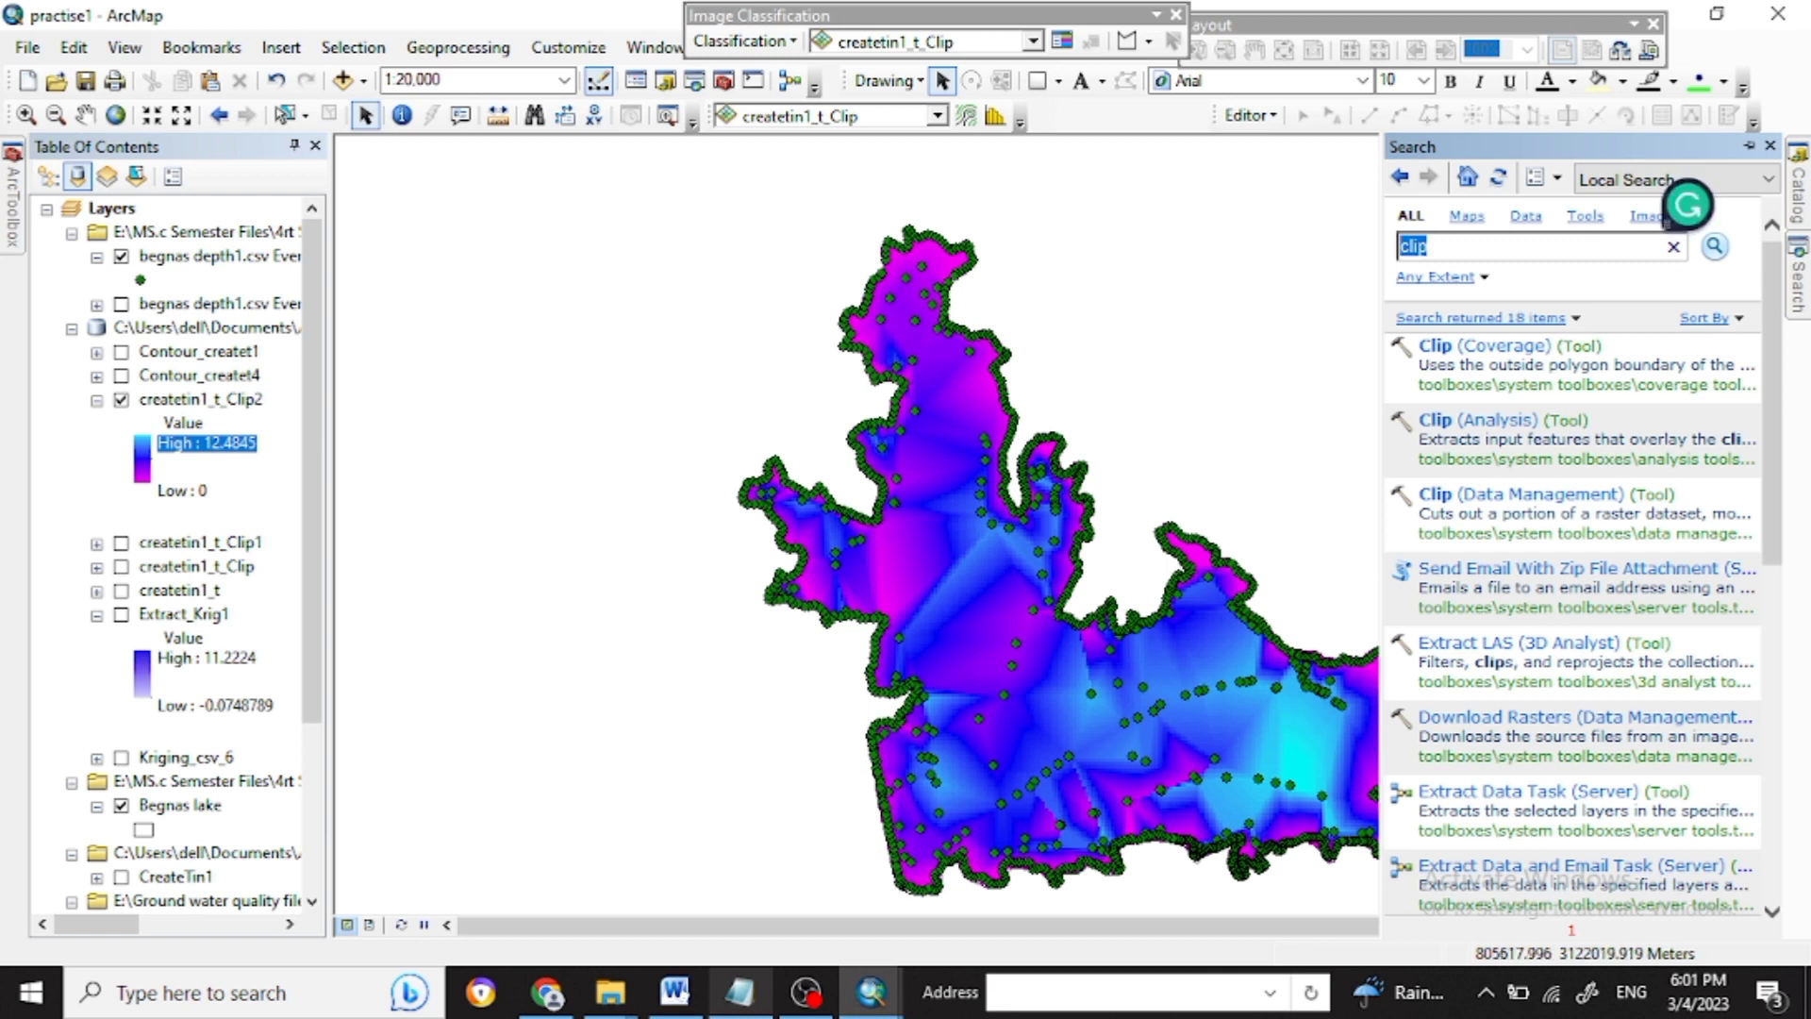
{"action": "type", "text": "tin to raster"}
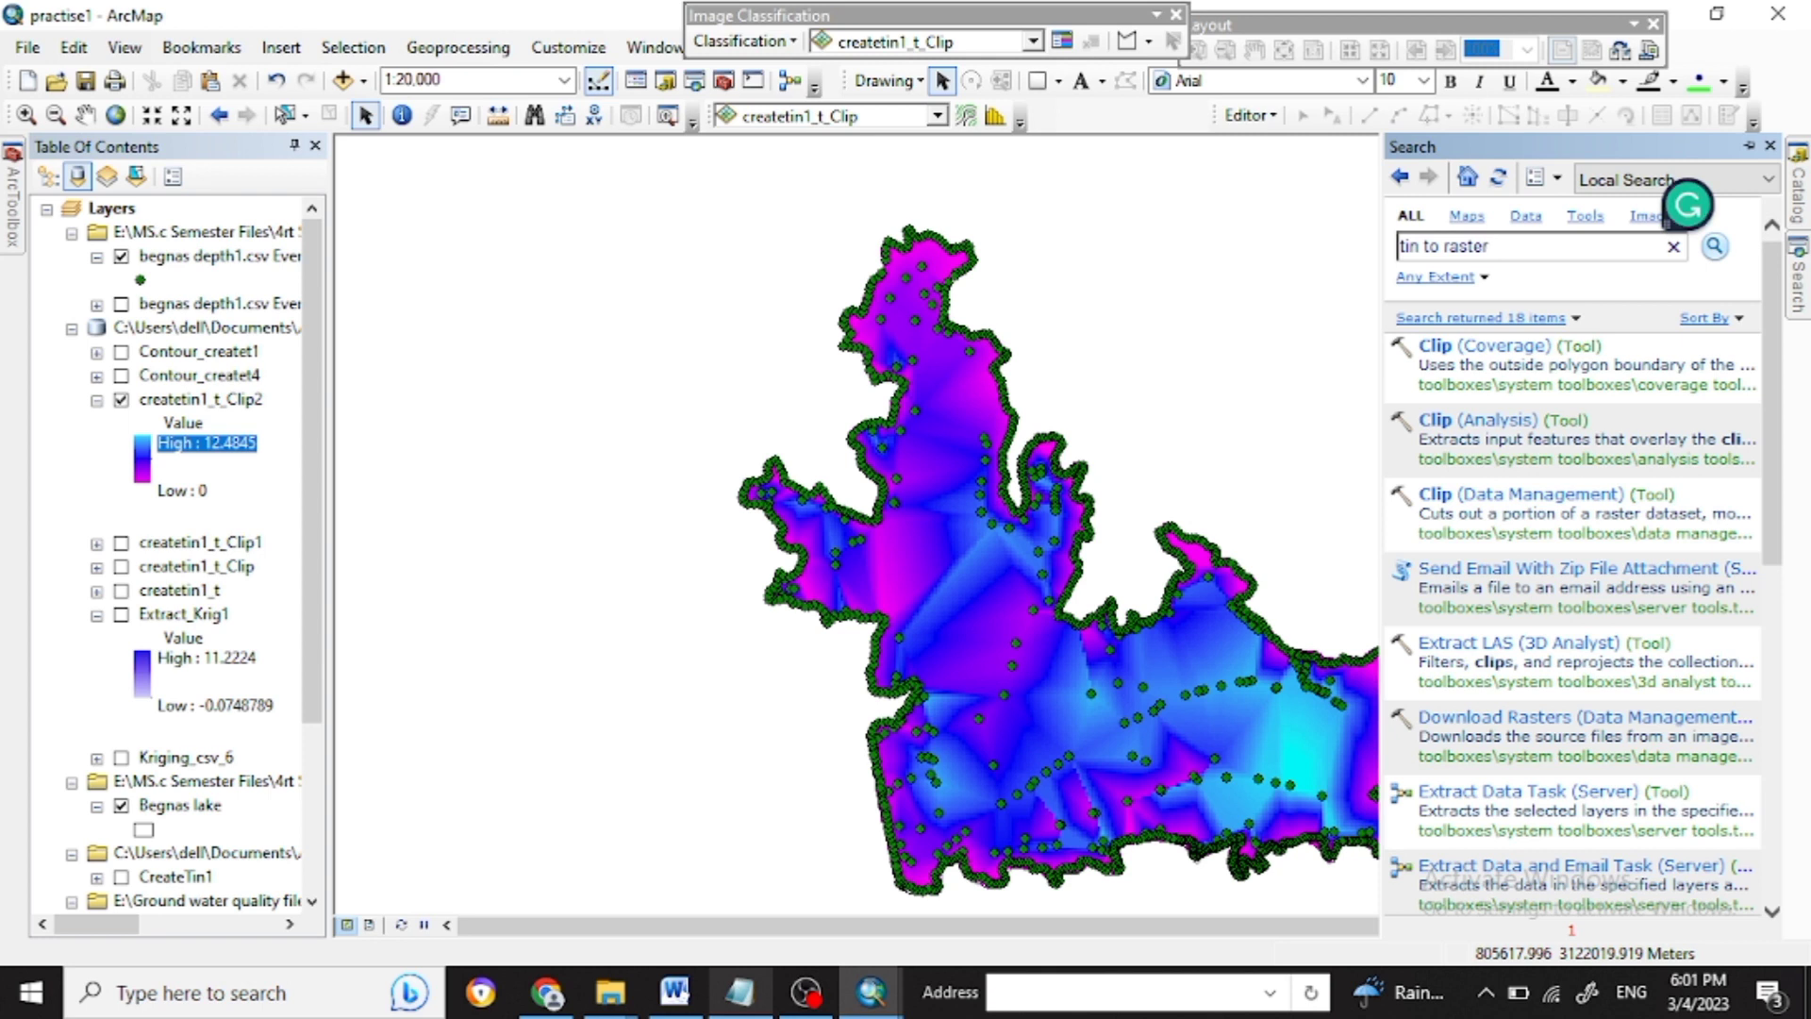
{"action": "key", "text": "Return"}
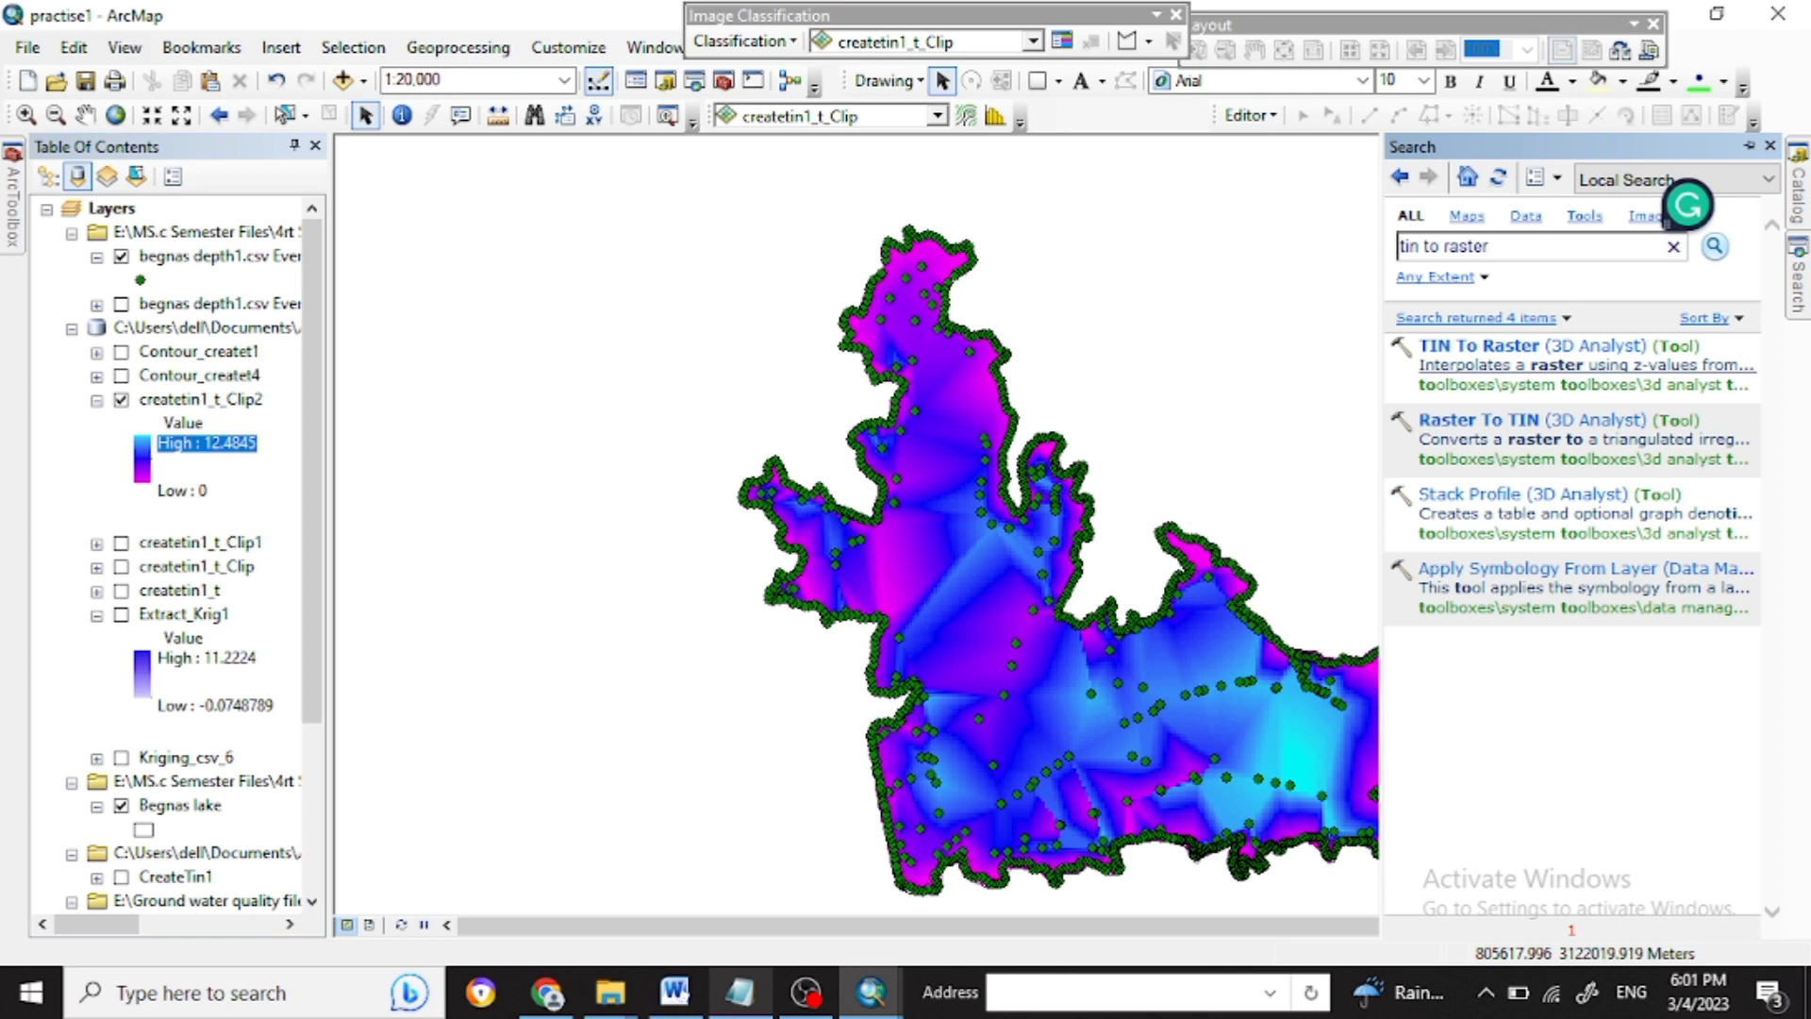
Run TIN to Raster on CreateTin1 with FLOAT output, LINEAR method and OBSERVATIONS 250 sampling, saving the result as createtin1_1.
{"action": "left_click", "coordinate": [1479, 346]}
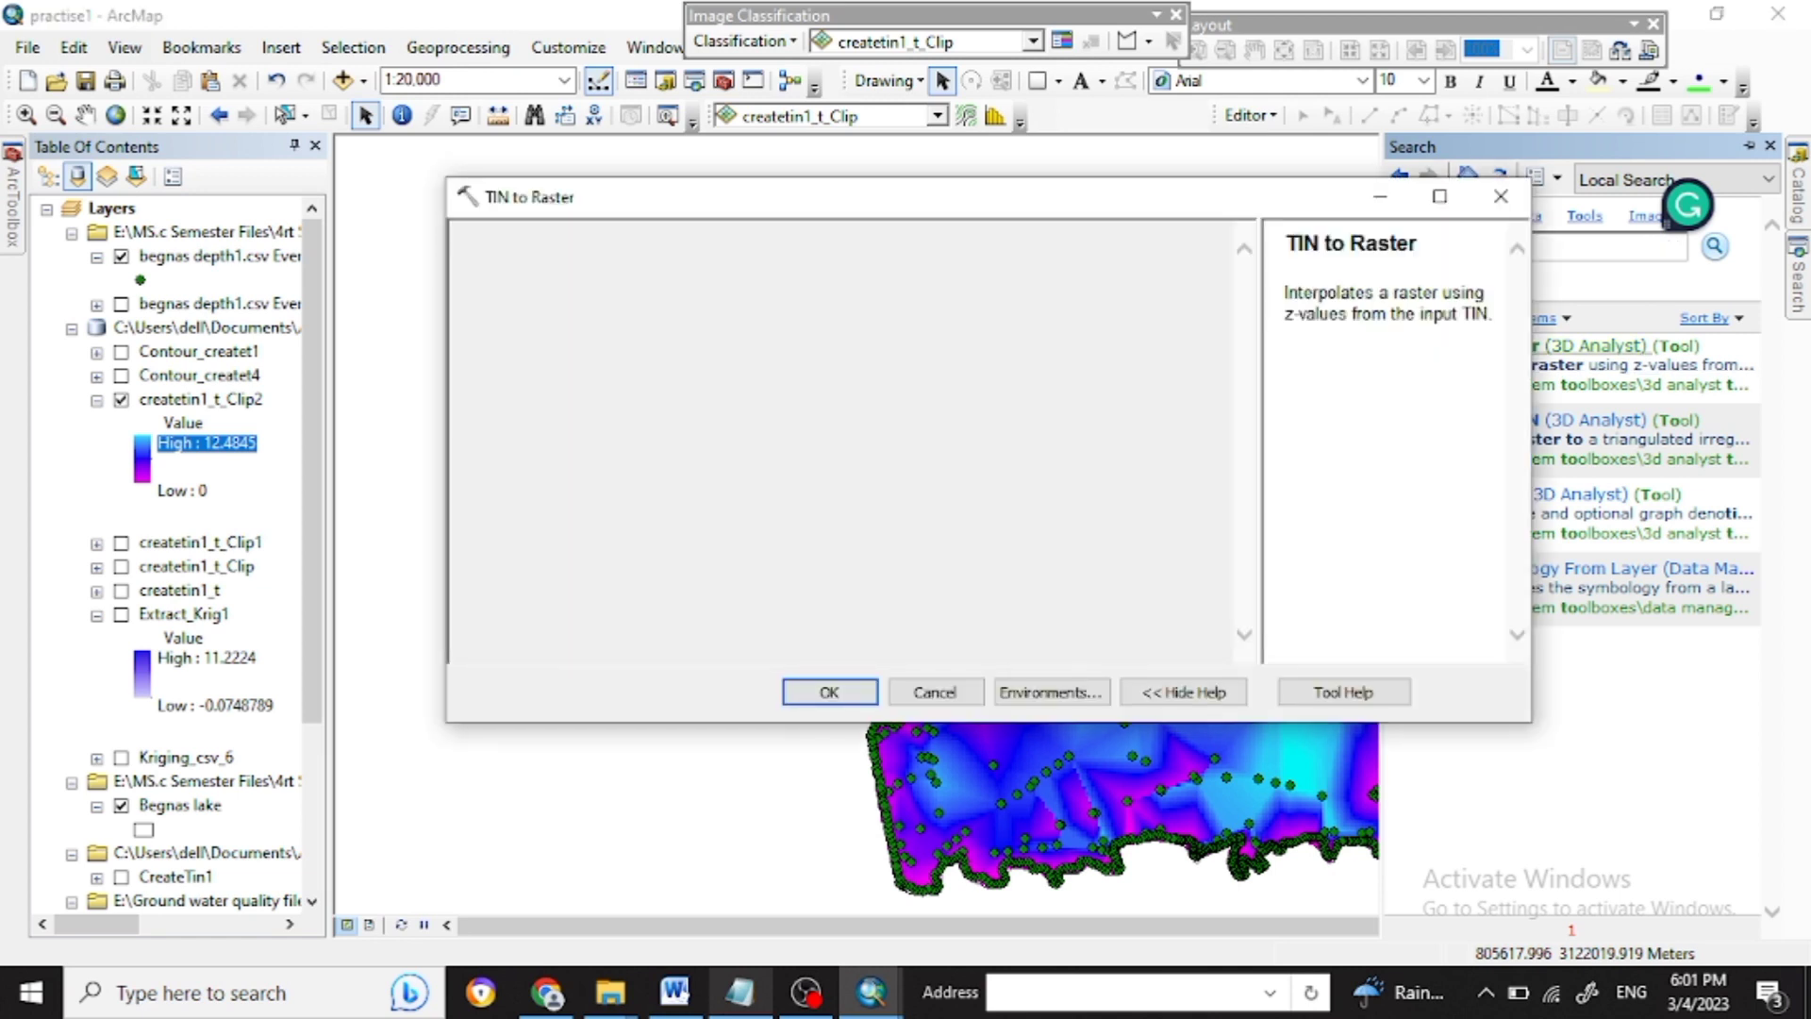
{"action": "left_click", "coordinate": [570, 298]}
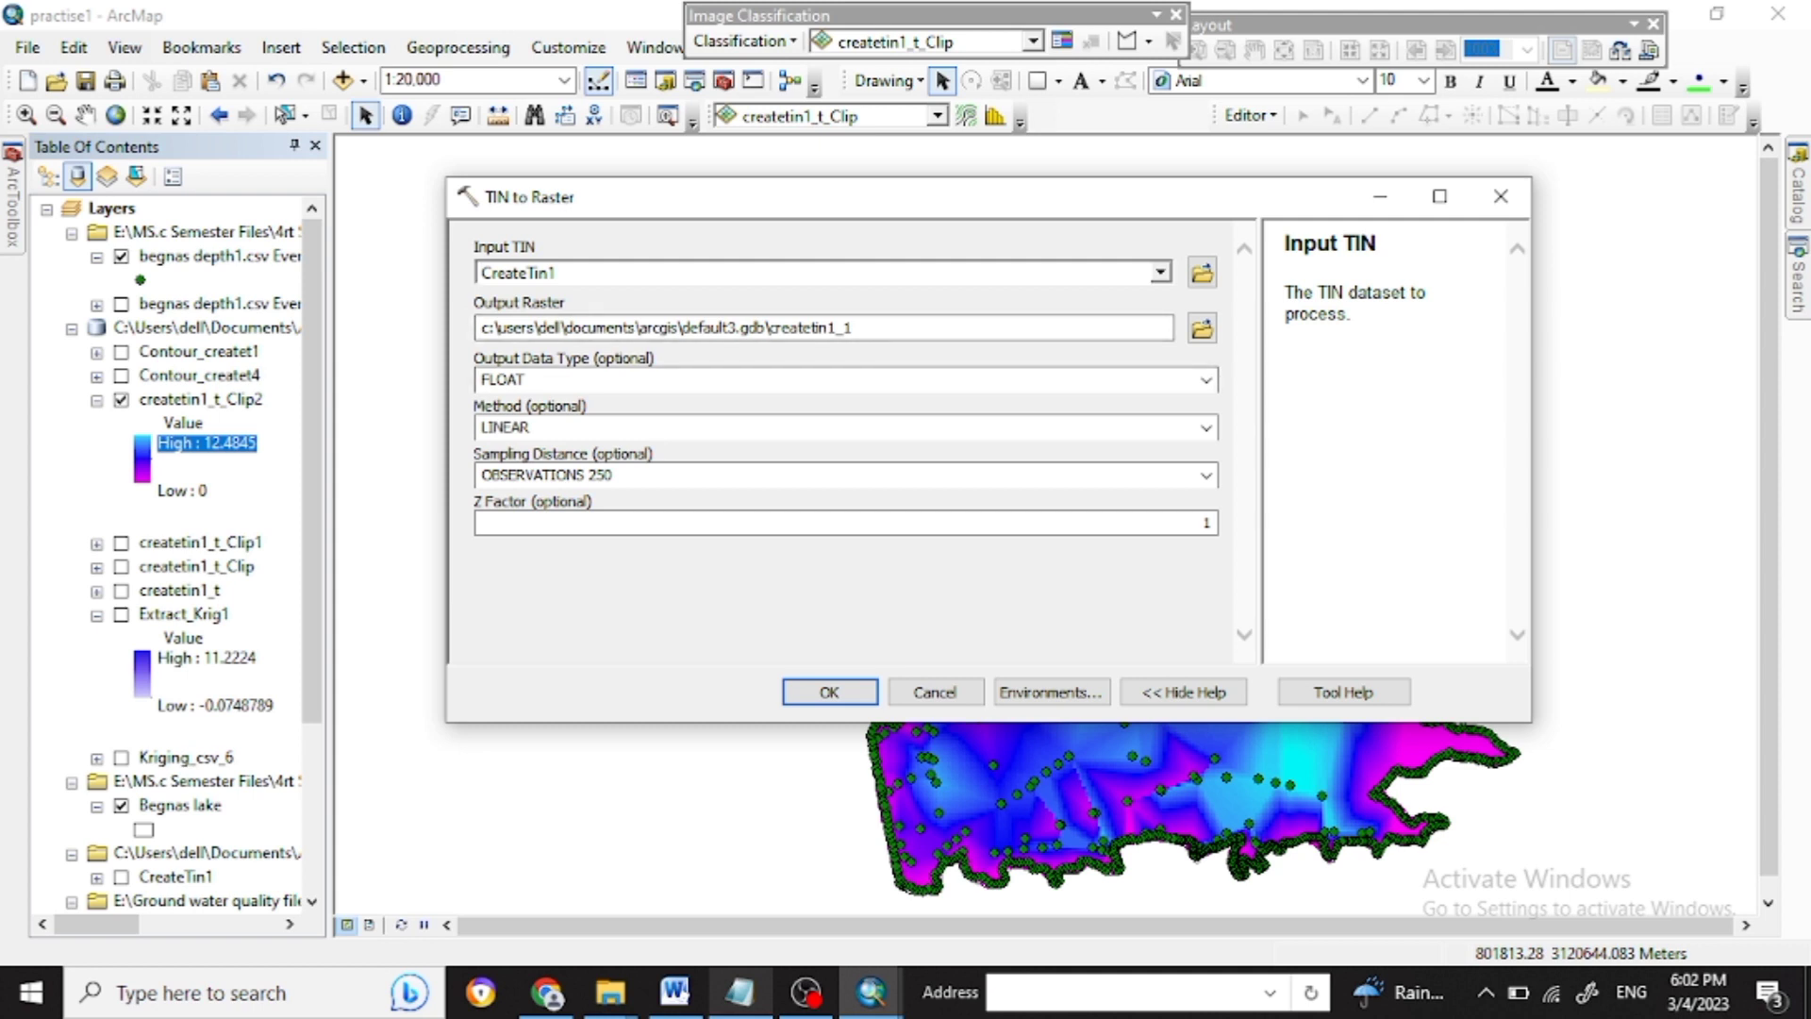
{"action": "left_click", "coordinate": [1205, 380]}
{"action": "left_click", "coordinate": [1206, 380]}
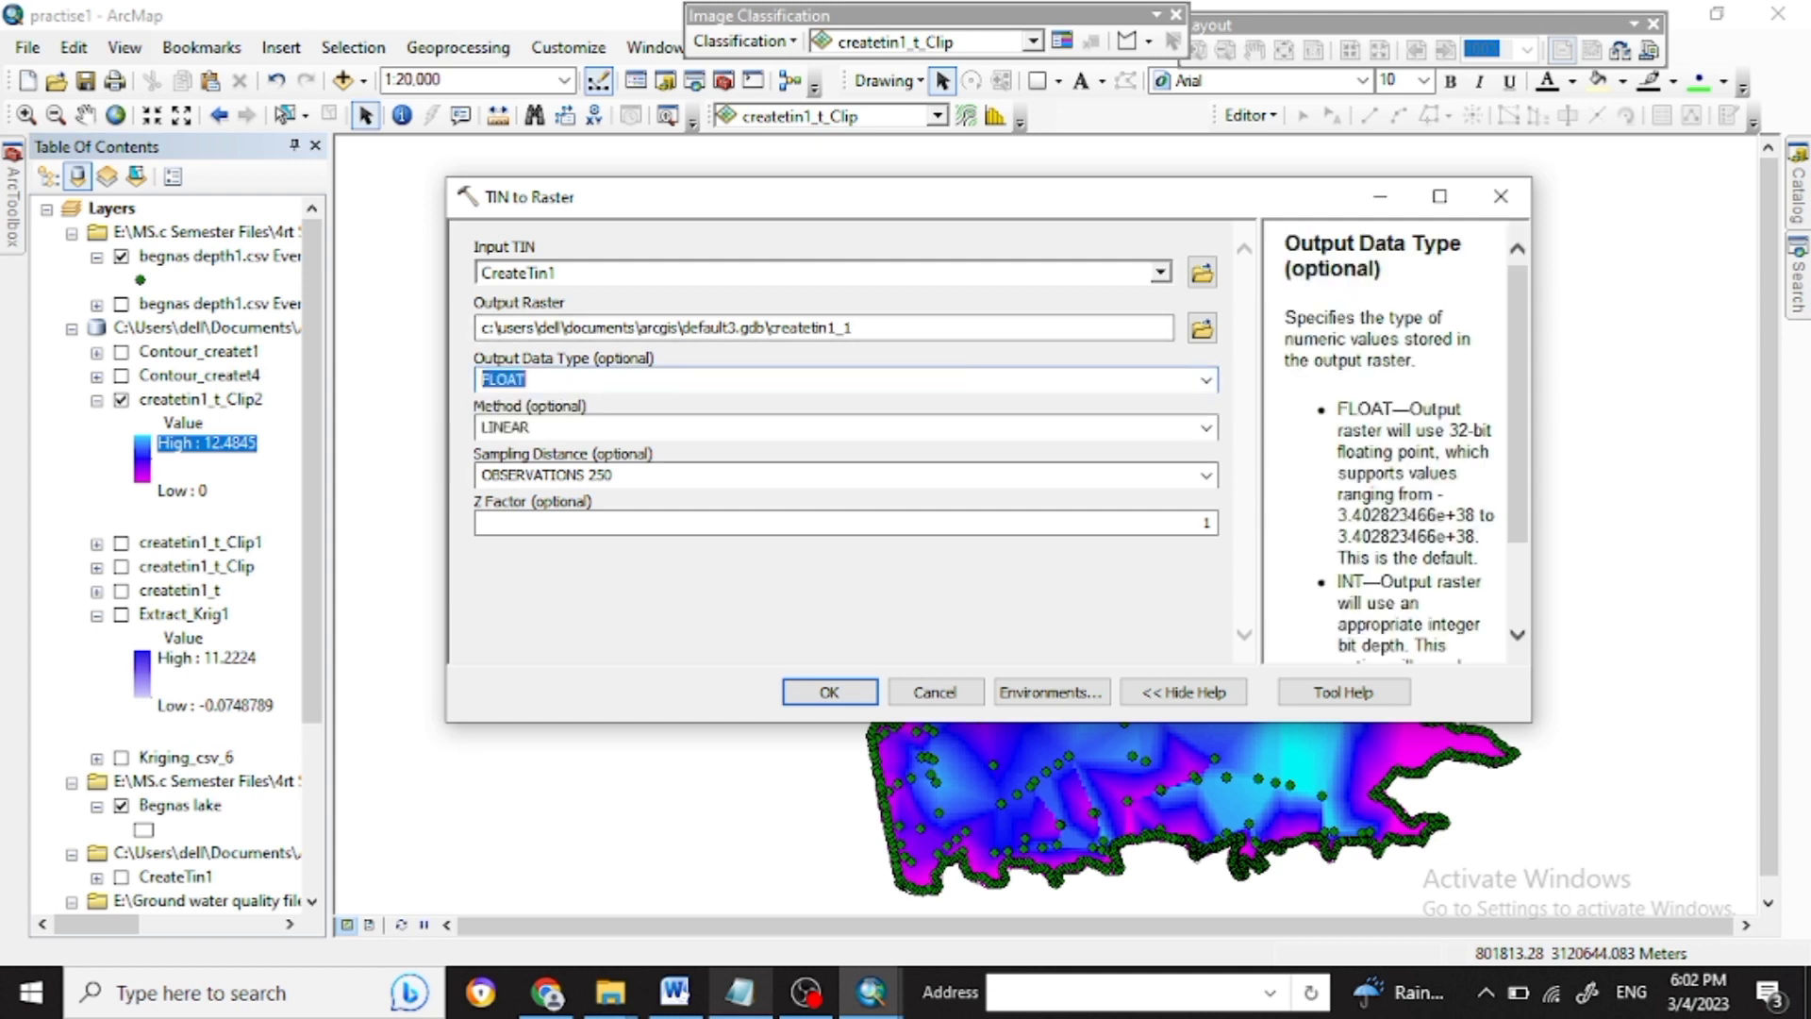
{"action": "scroll", "coordinate": [845, 476], "scroll_direction": "down", "scroll_amount": 1}
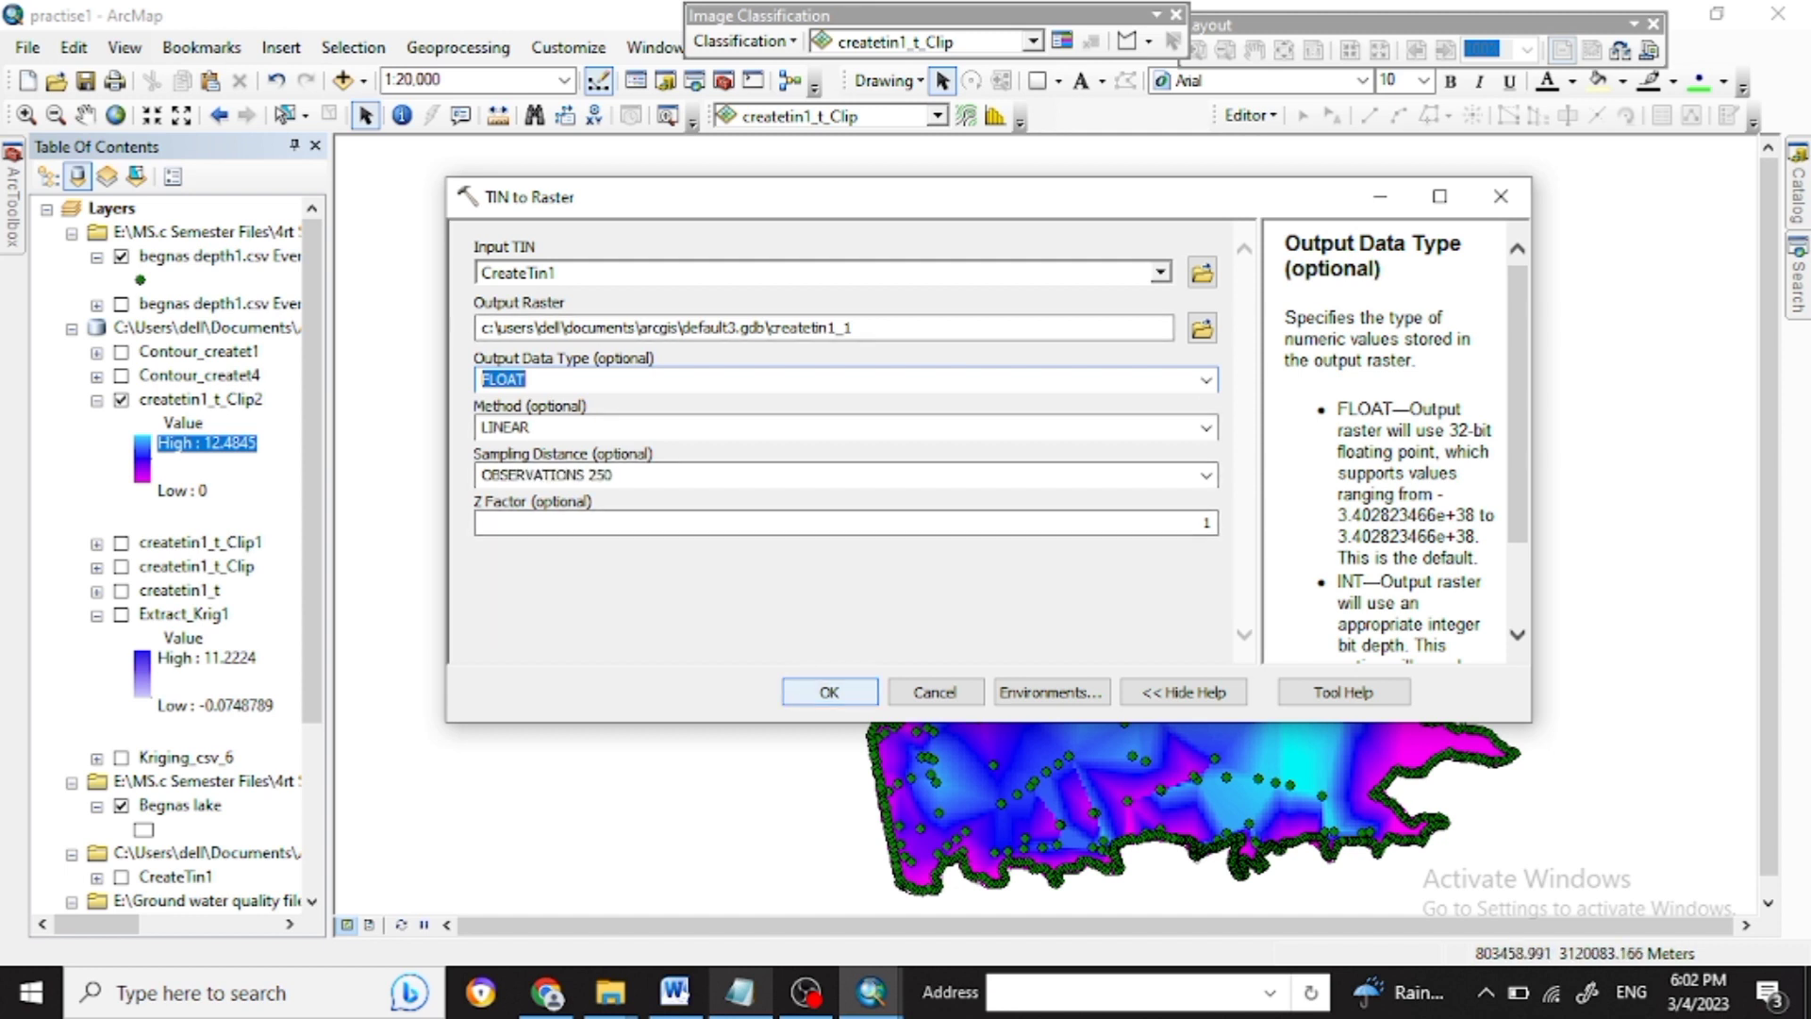
{"action": "key", "text": "Return"}
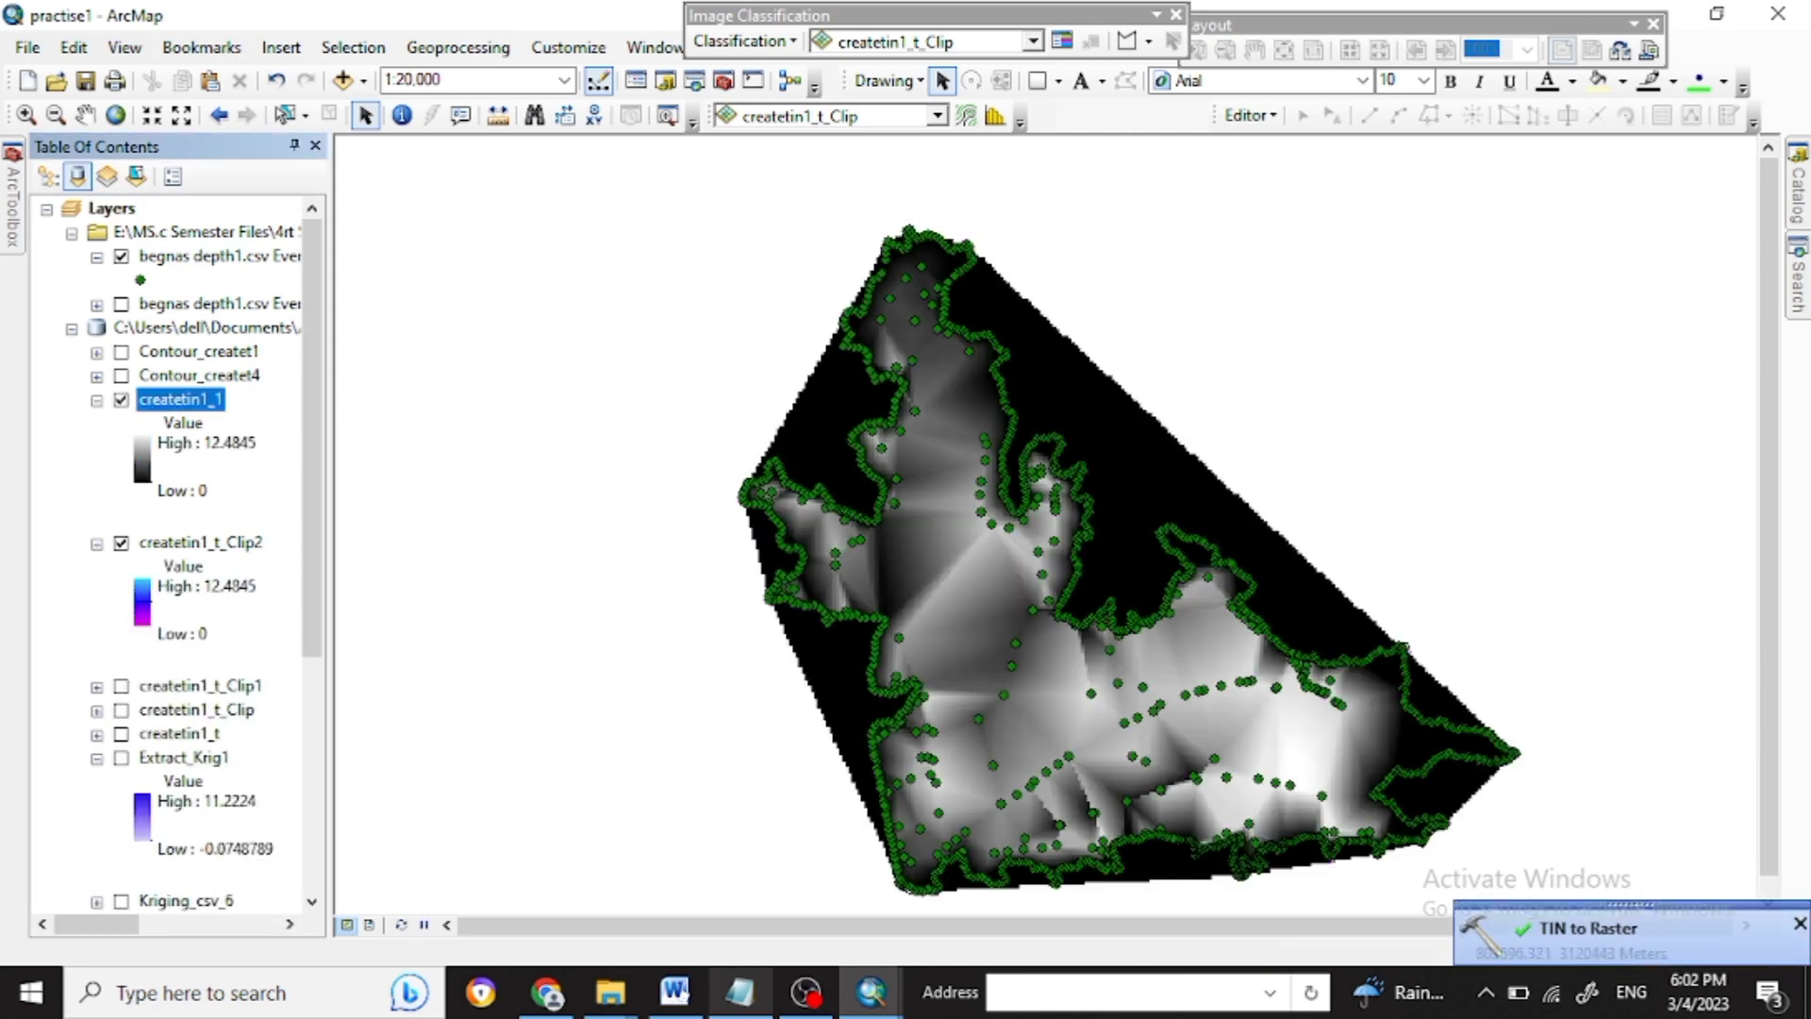
Collapse the createtin1_t_Clip2 legend and hide that layer, leaving the createtin1_1 raster shown.
{"action": "left_click", "coordinate": [96, 544]}
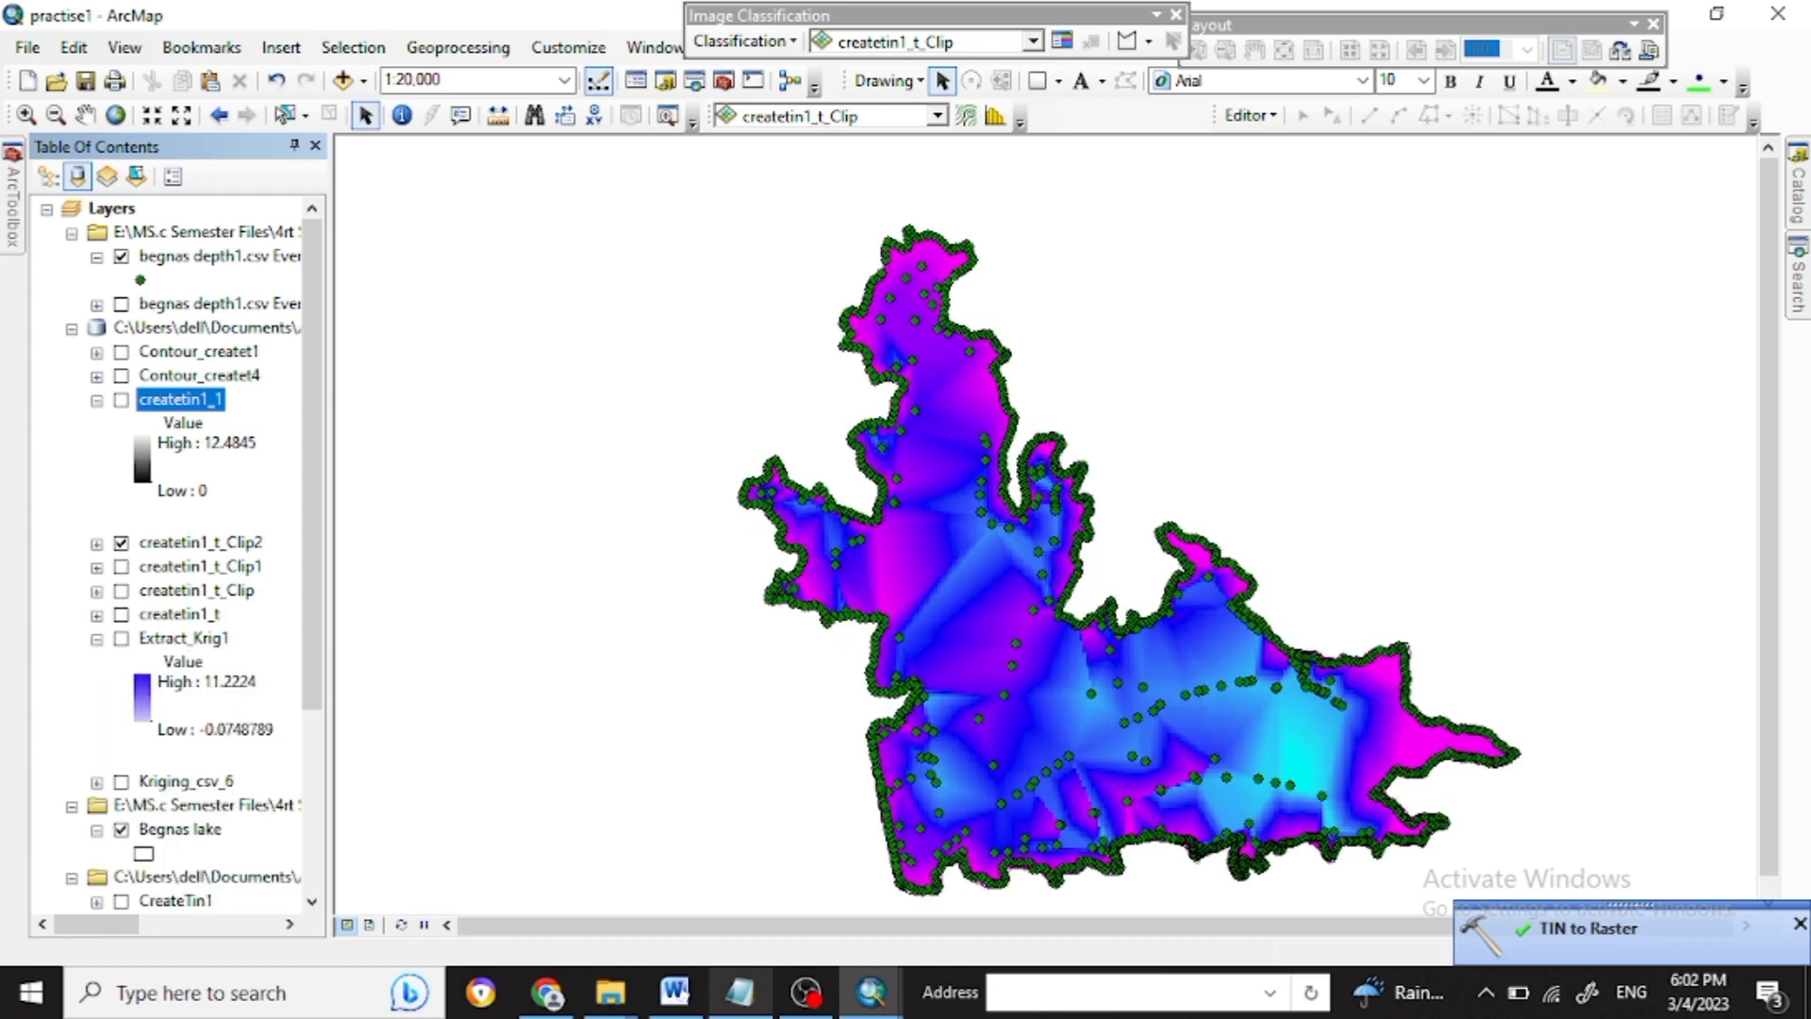
{"action": "left_click", "coordinate": [122, 400]}
{"action": "left_click", "coordinate": [122, 544]}
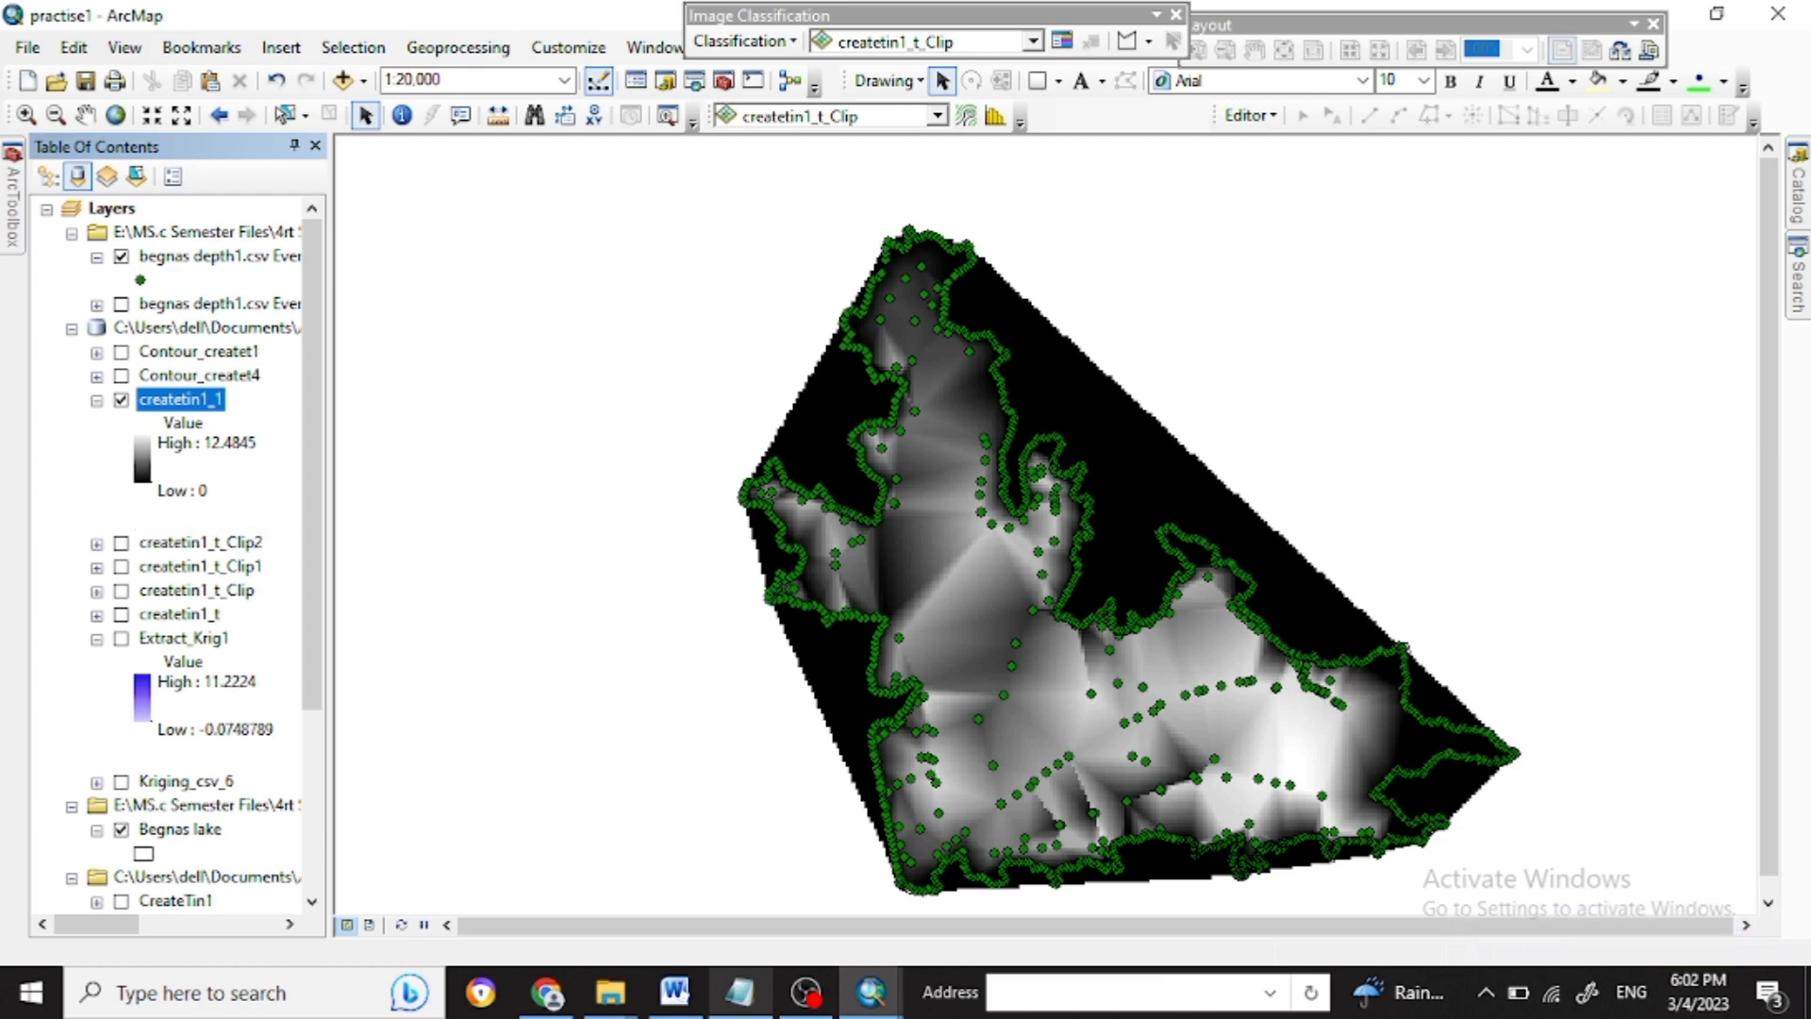
Search the tools for "clip" in place of the "tin to raster" query.
{"action": "left_click", "coordinate": [1797, 278]}
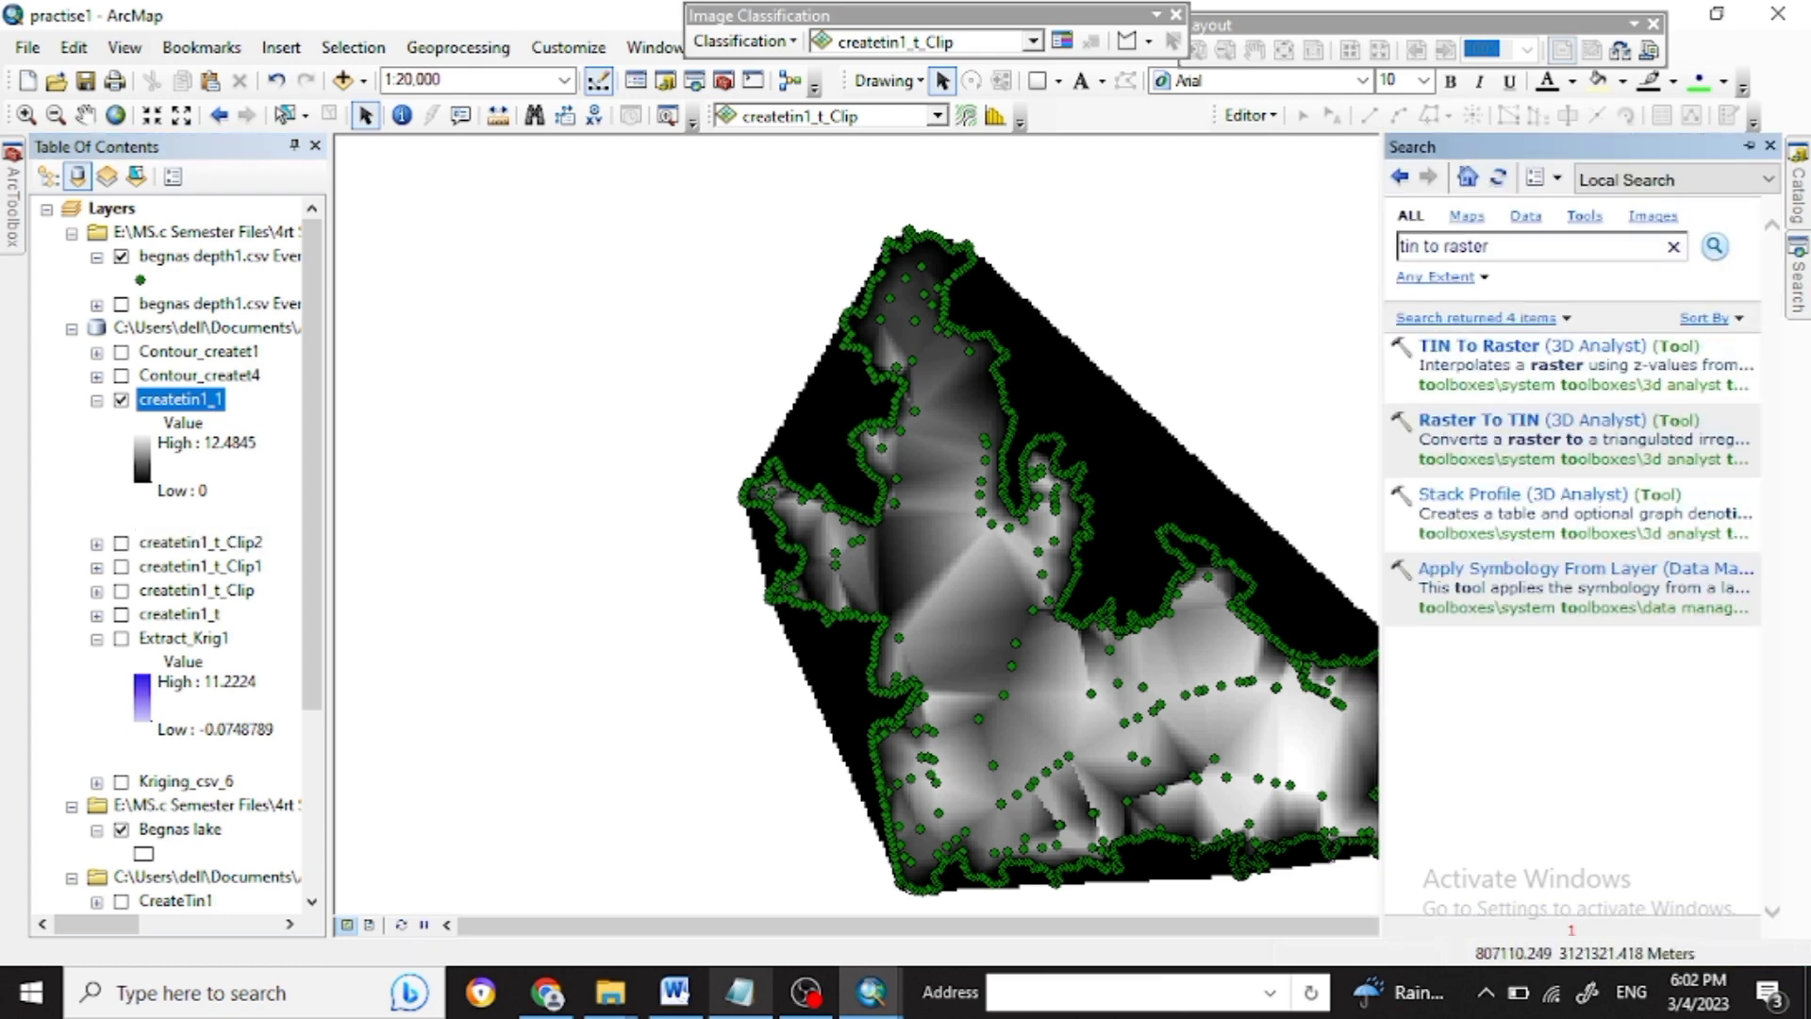
{"action": "left_click_drag", "start_coordinate": [1504, 247], "coordinate": [1358, 247]}
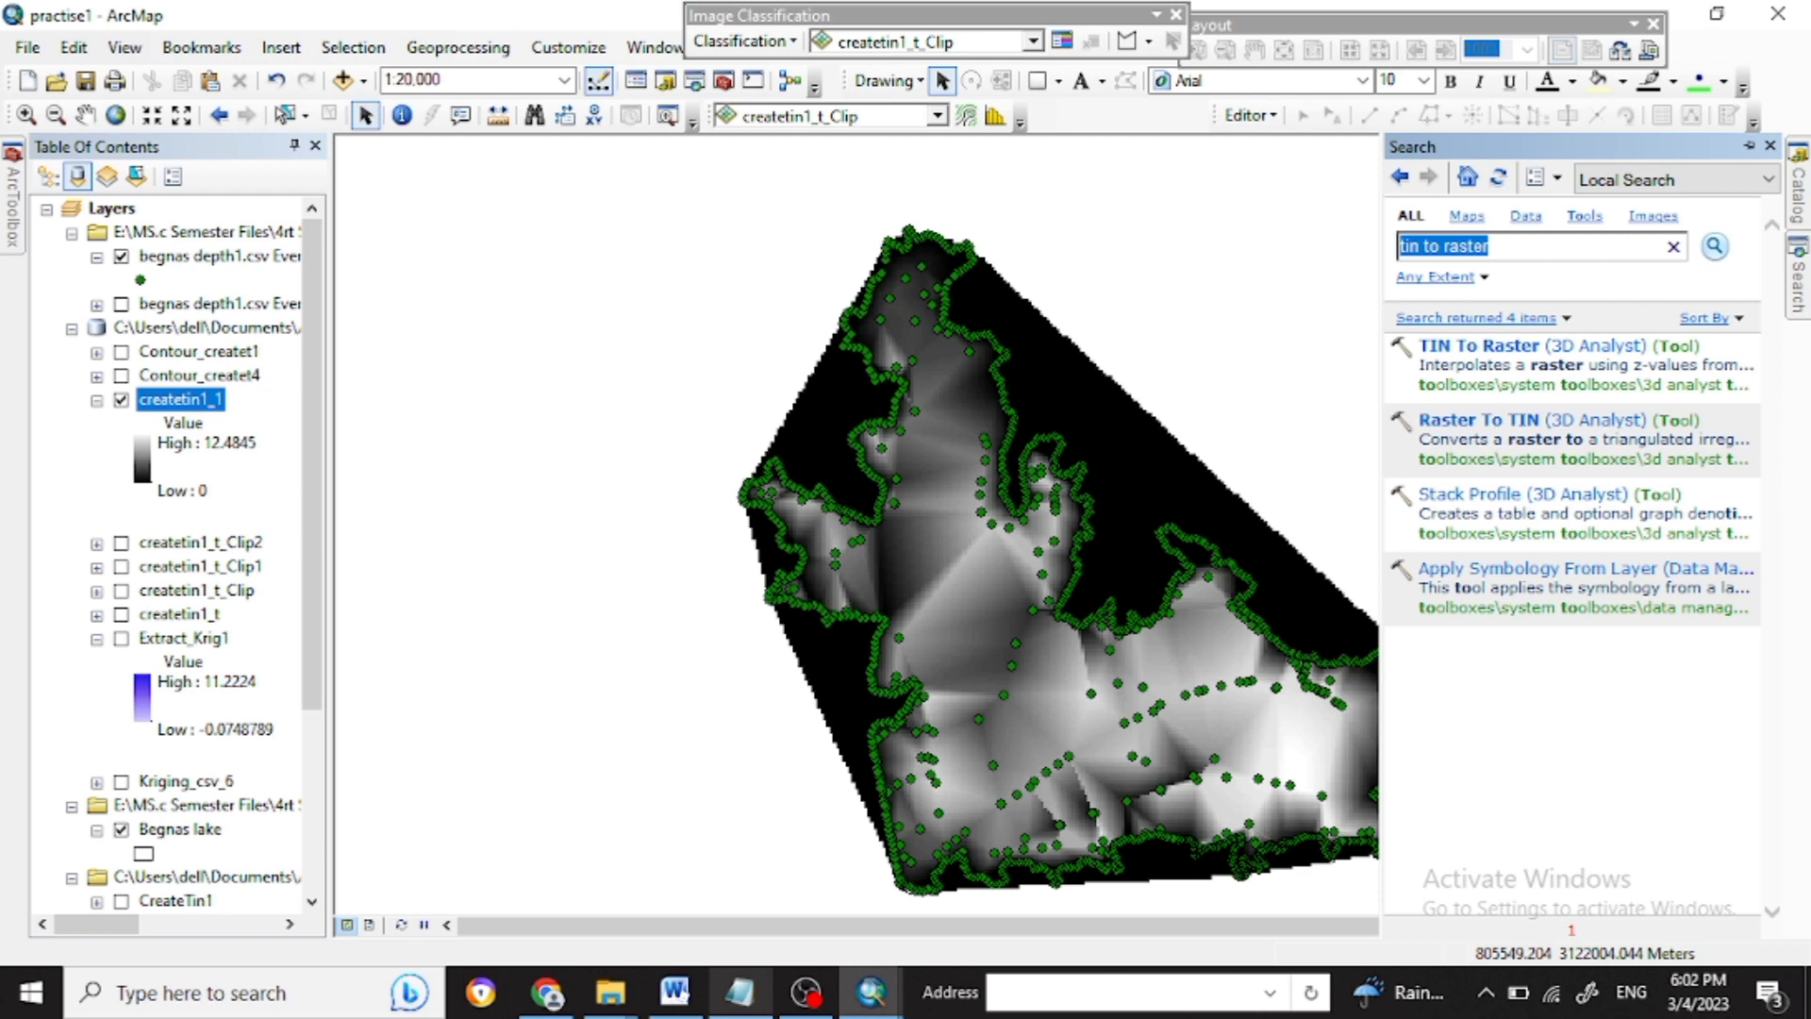
{"action": "type", "text": "clip"}
{"action": "key", "text": "Return"}
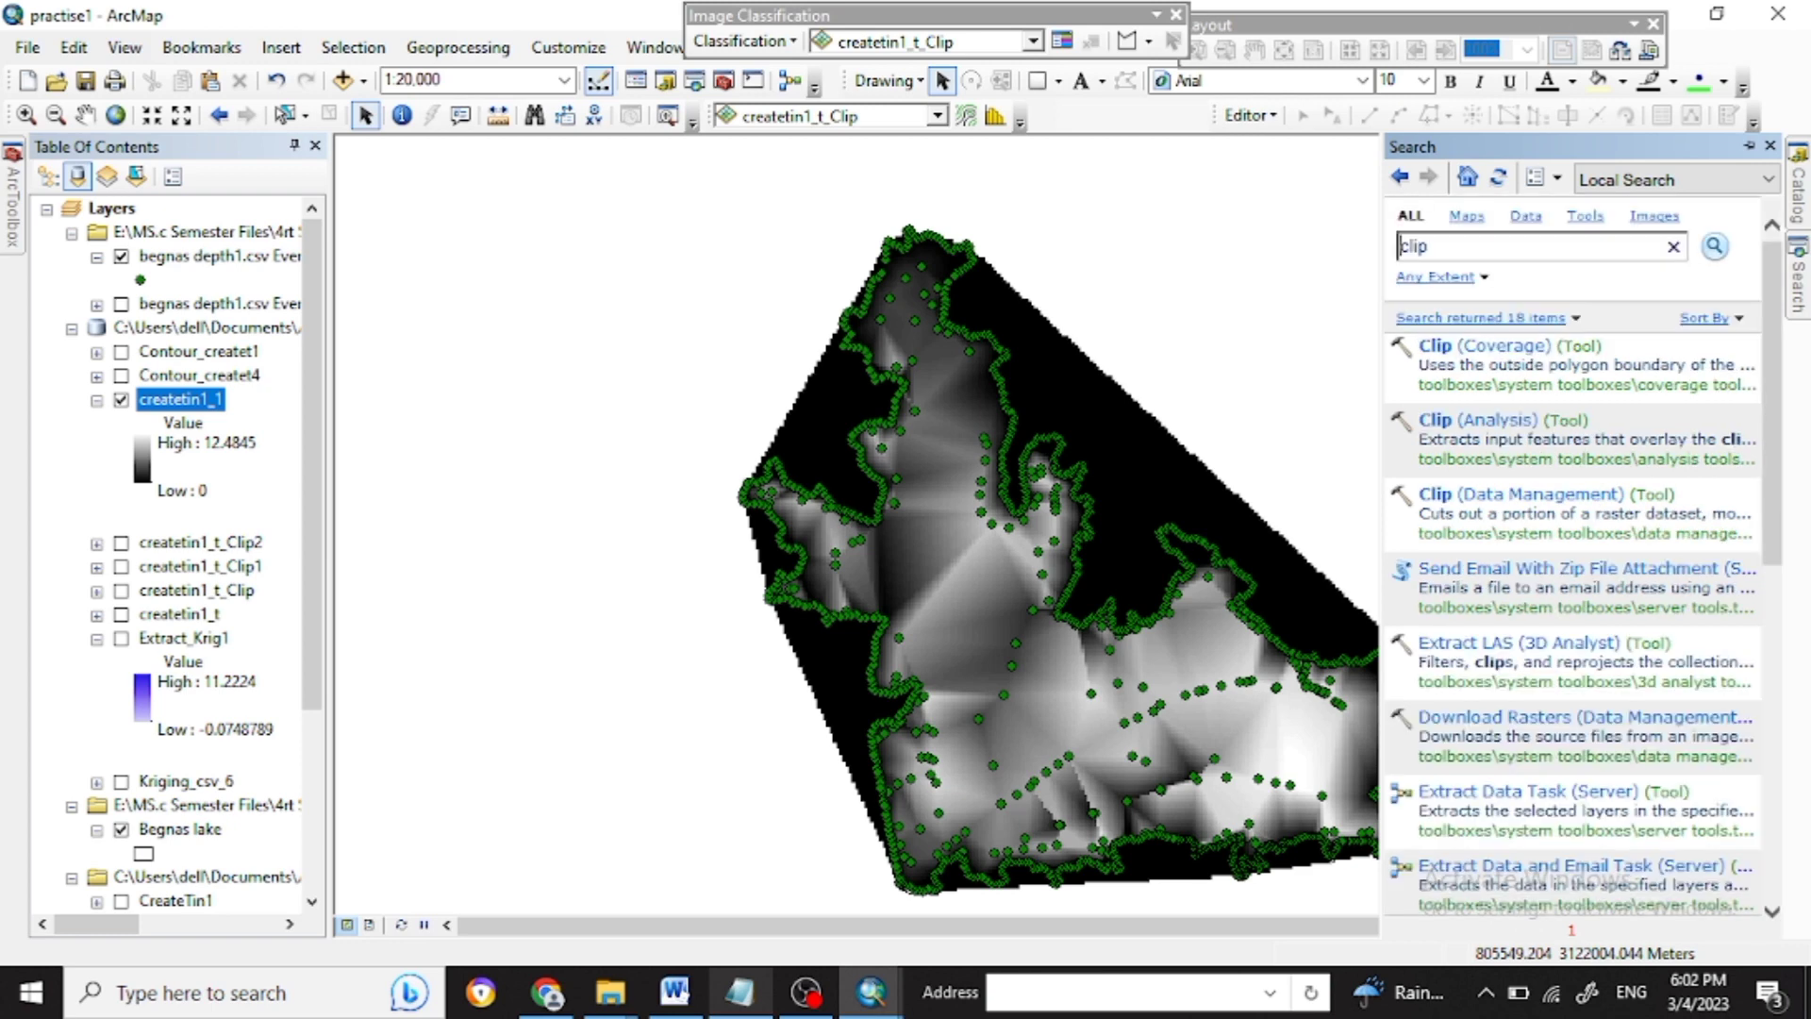
Switch to the Notepad notes, highlight "clip raster from boundry file", and minimize them to return to ArcMap.
{"action": "key", "text": "alt+Tab"}
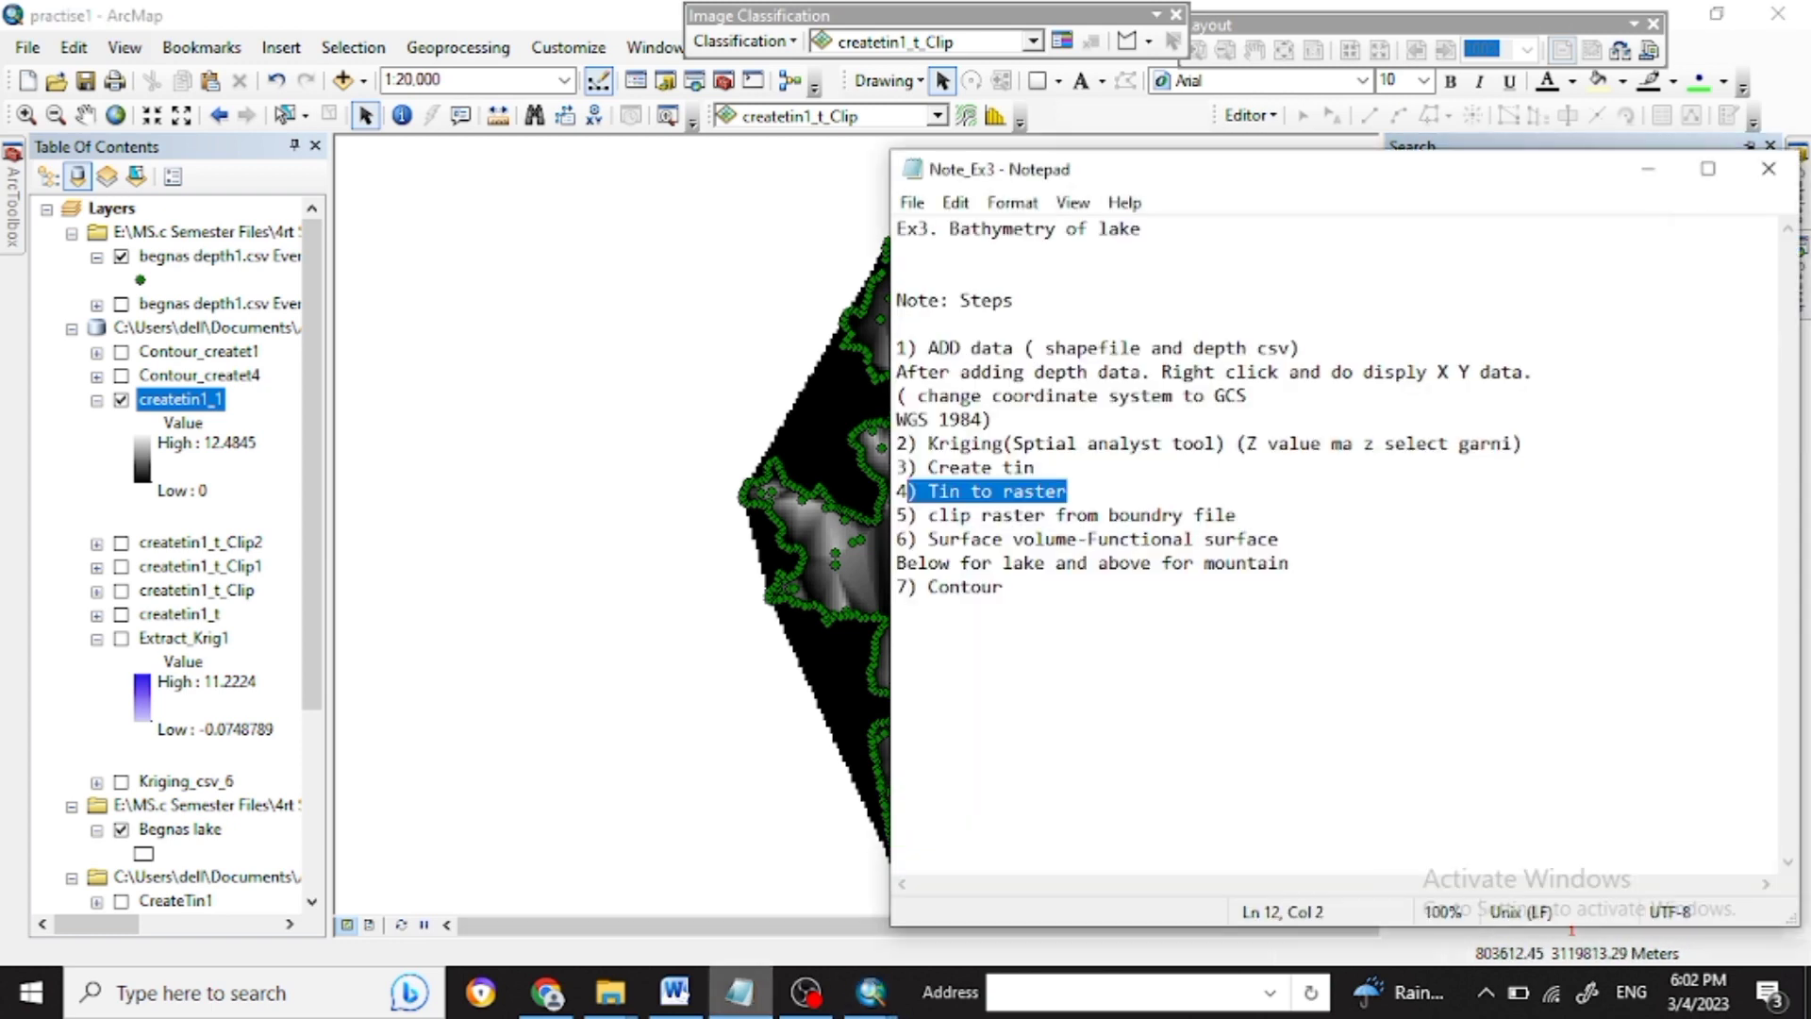
{"action": "left_click_drag", "start_coordinate": [1242, 516], "coordinate": [950, 516]}
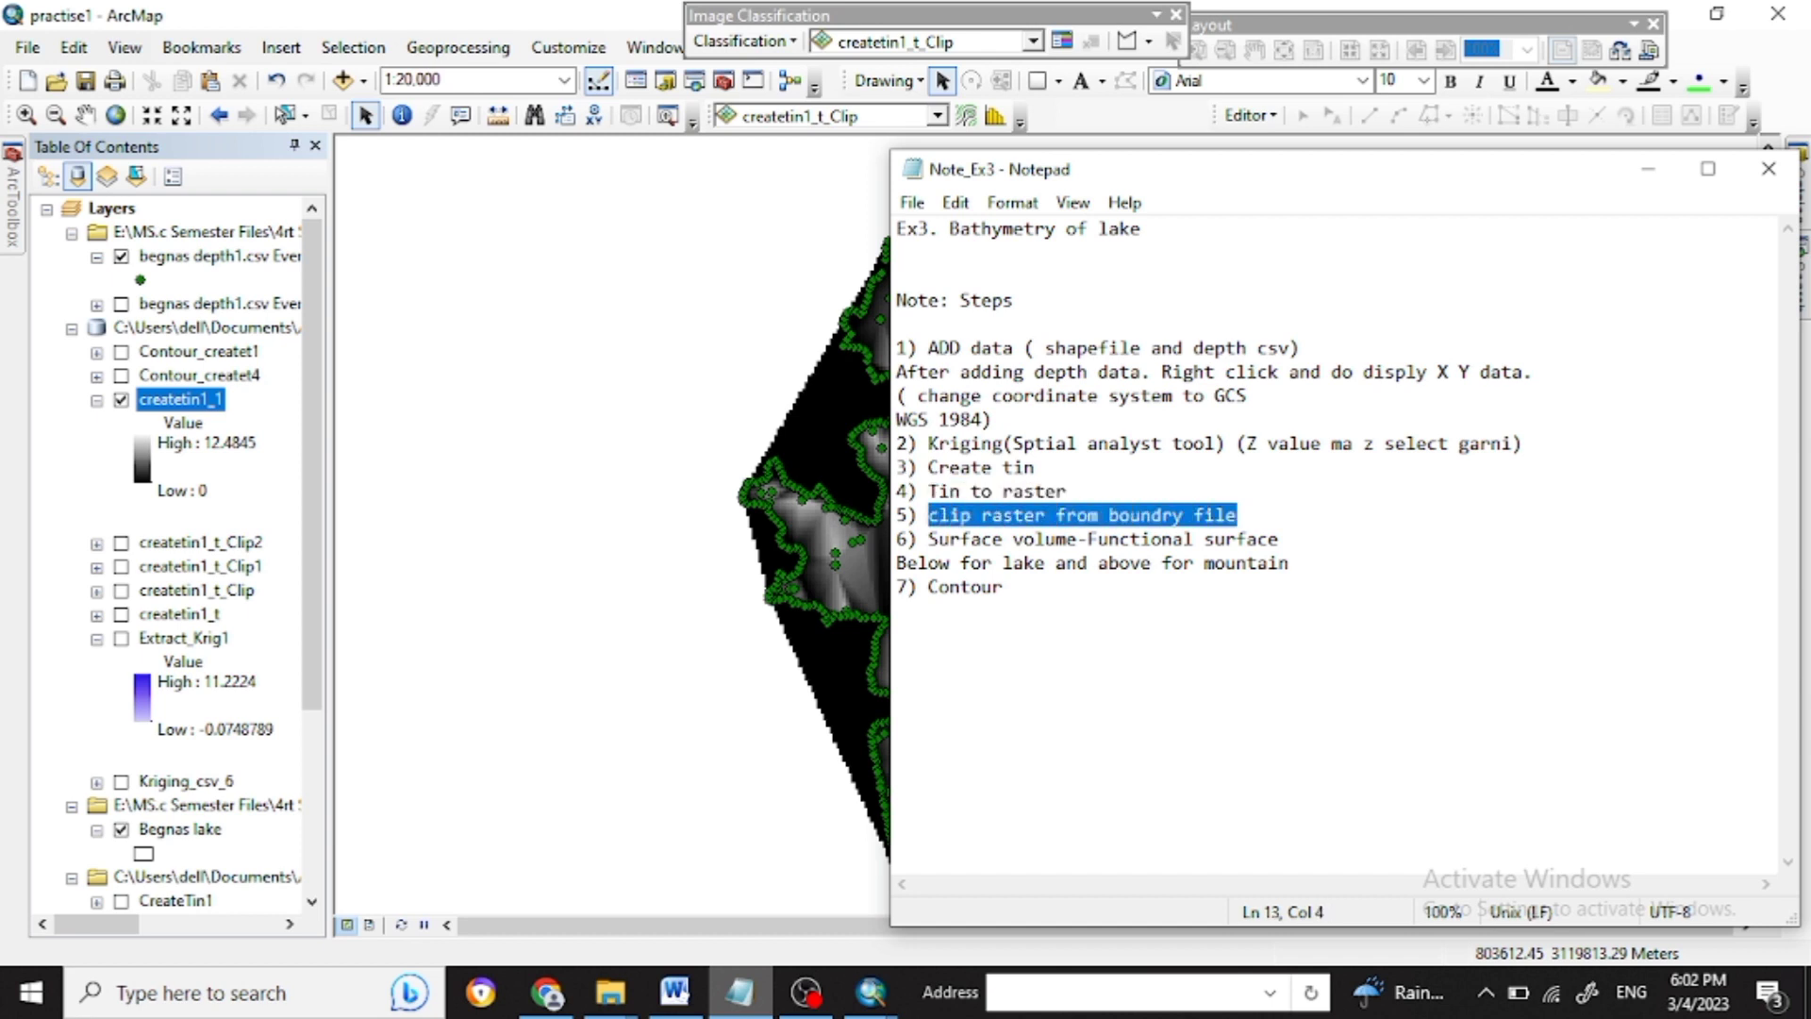
{"action": "left_click", "coordinate": [1649, 169]}
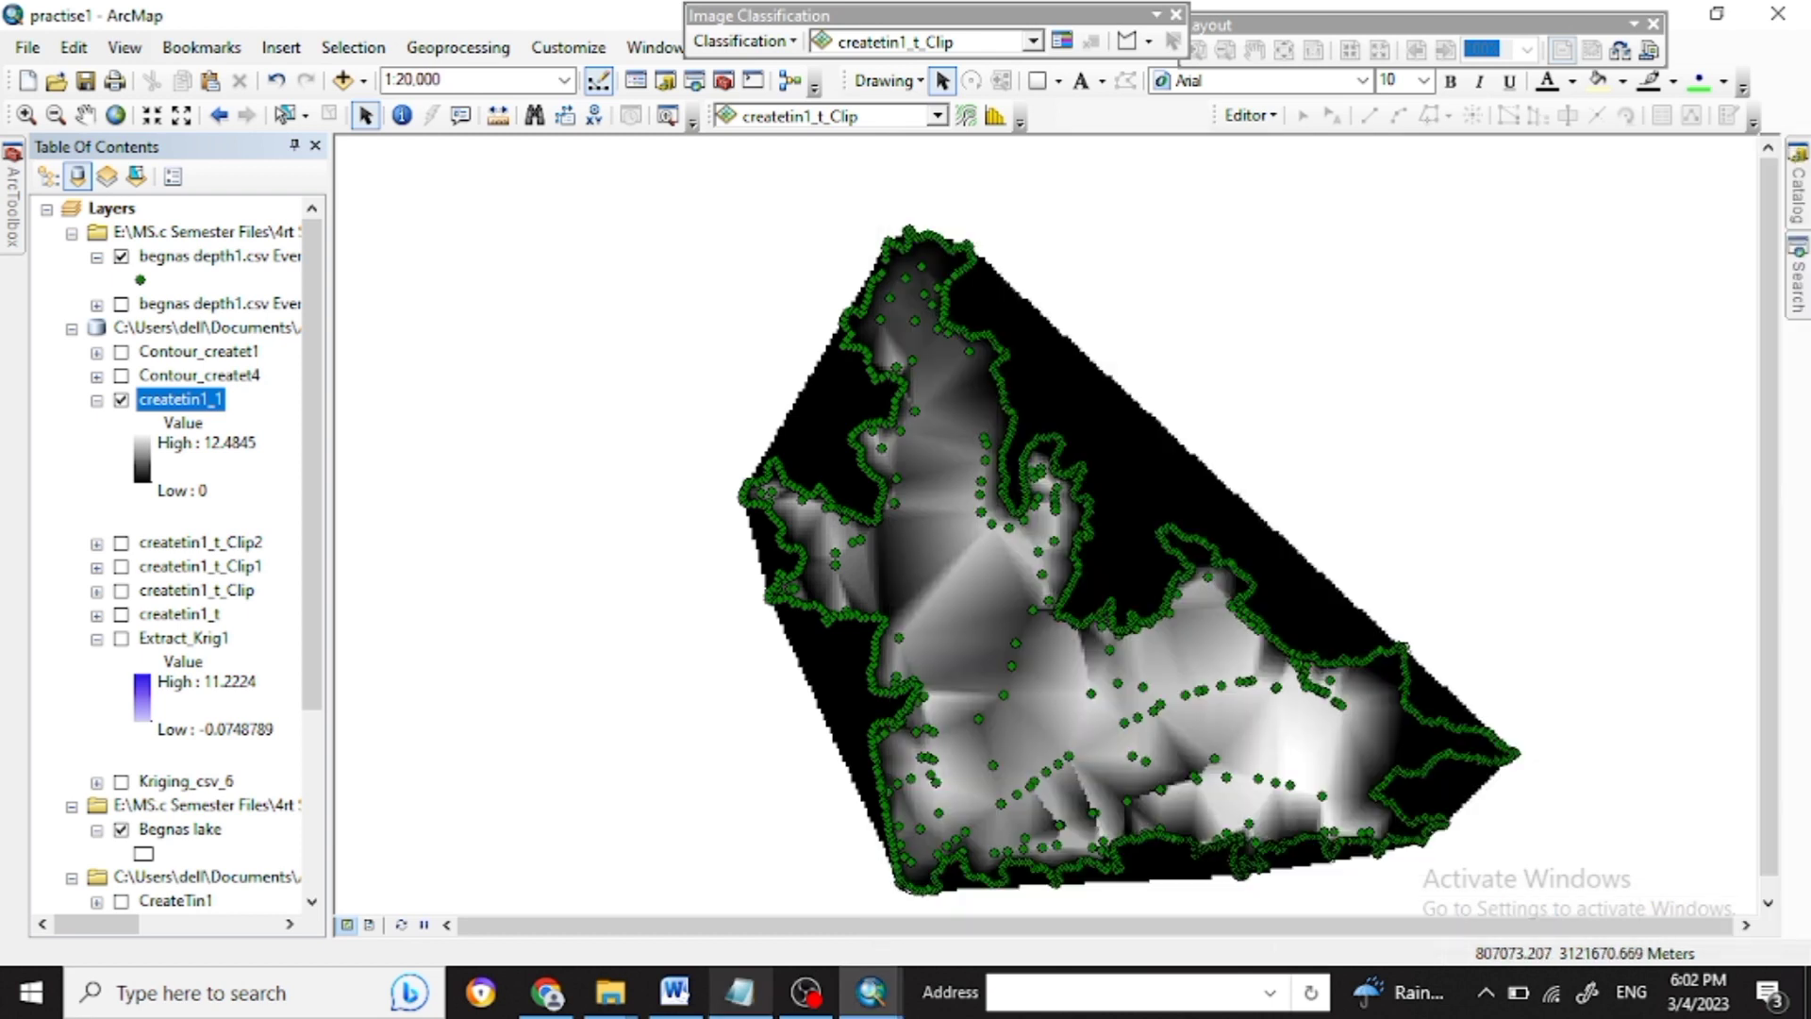
Open the Clip (Data Management) tool and set createtin1_1 as the input raster and Begnas lake as the output extent.
{"action": "left_click", "coordinate": [1797, 286]}
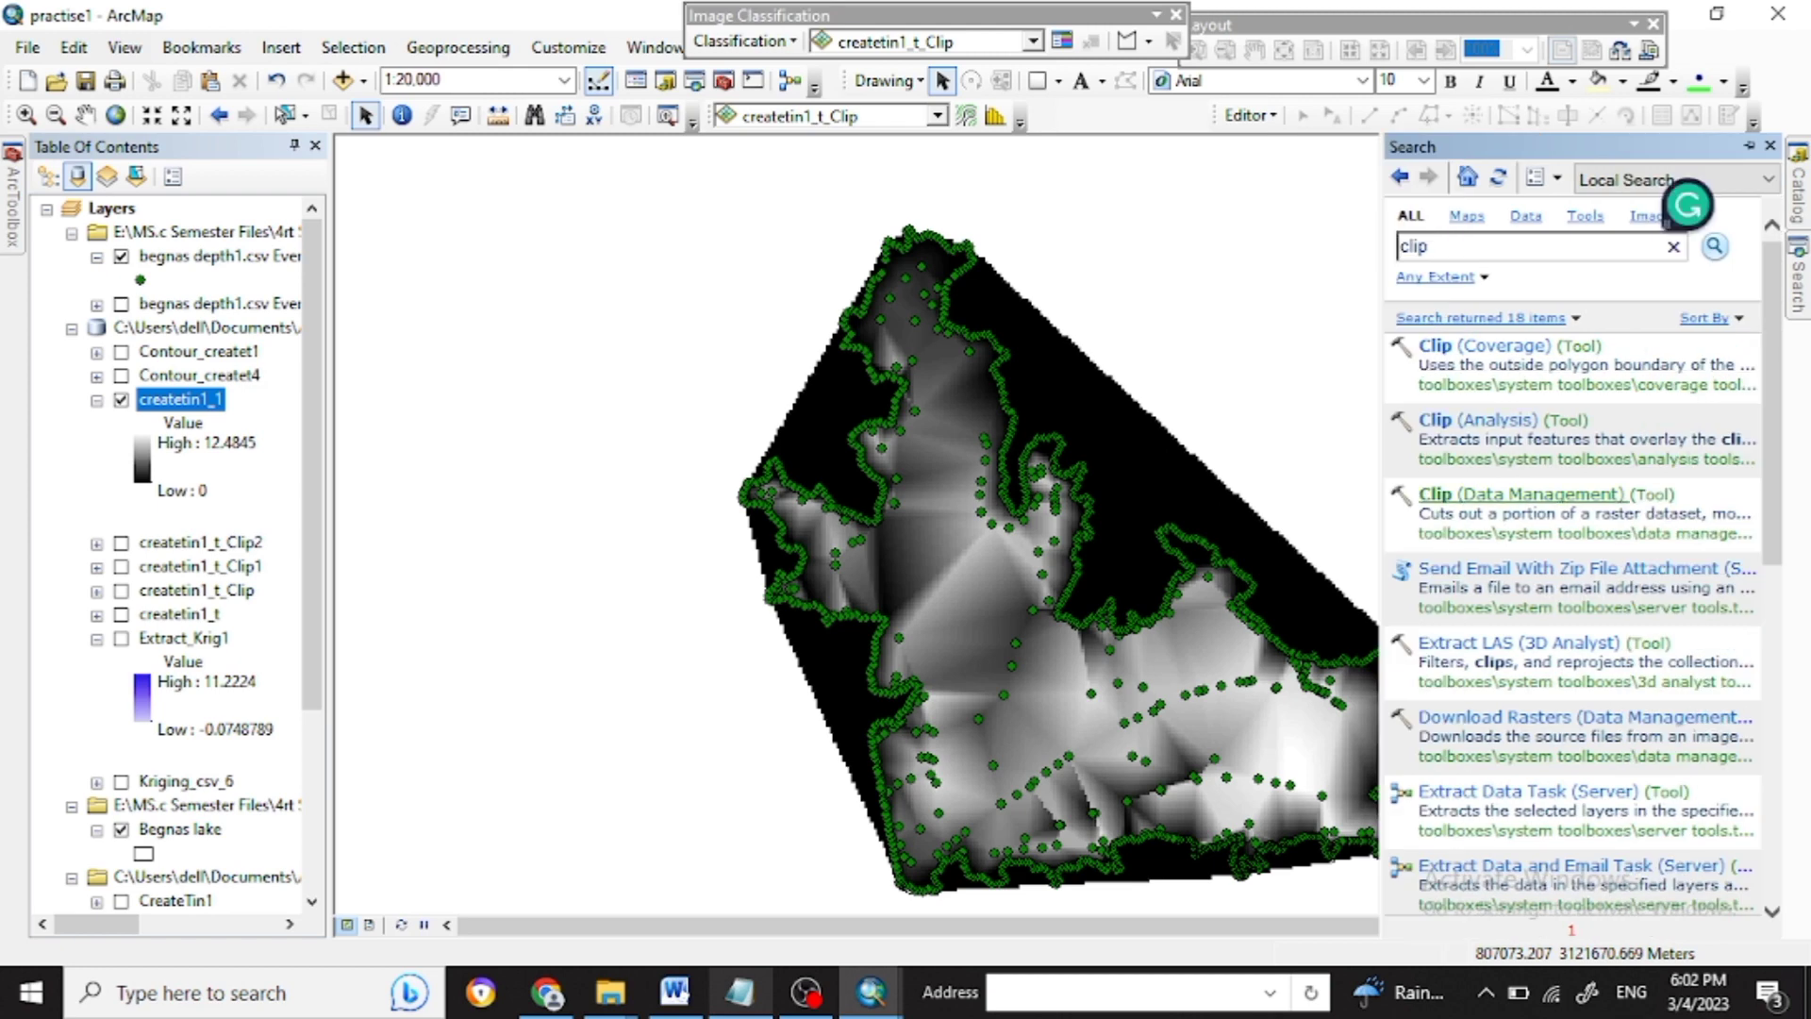
{"action": "left_click", "coordinate": [1471, 494]}
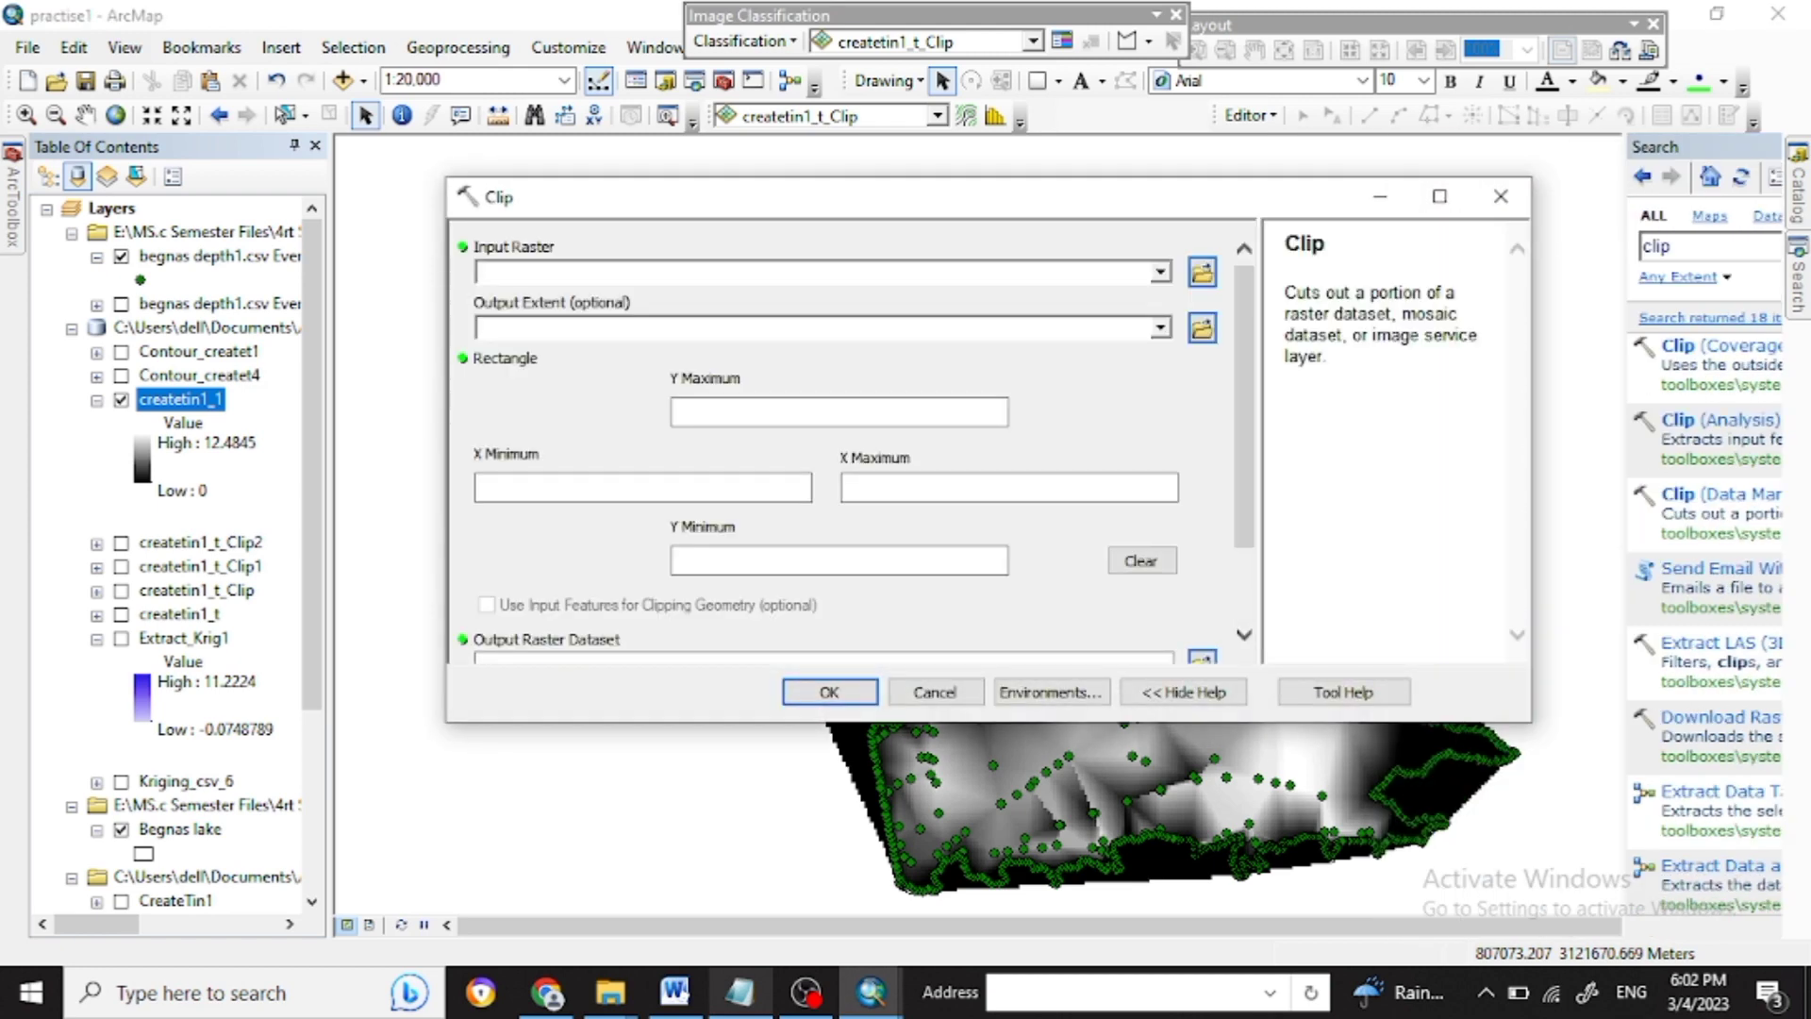
{"action": "left_click", "coordinate": [1161, 272]}
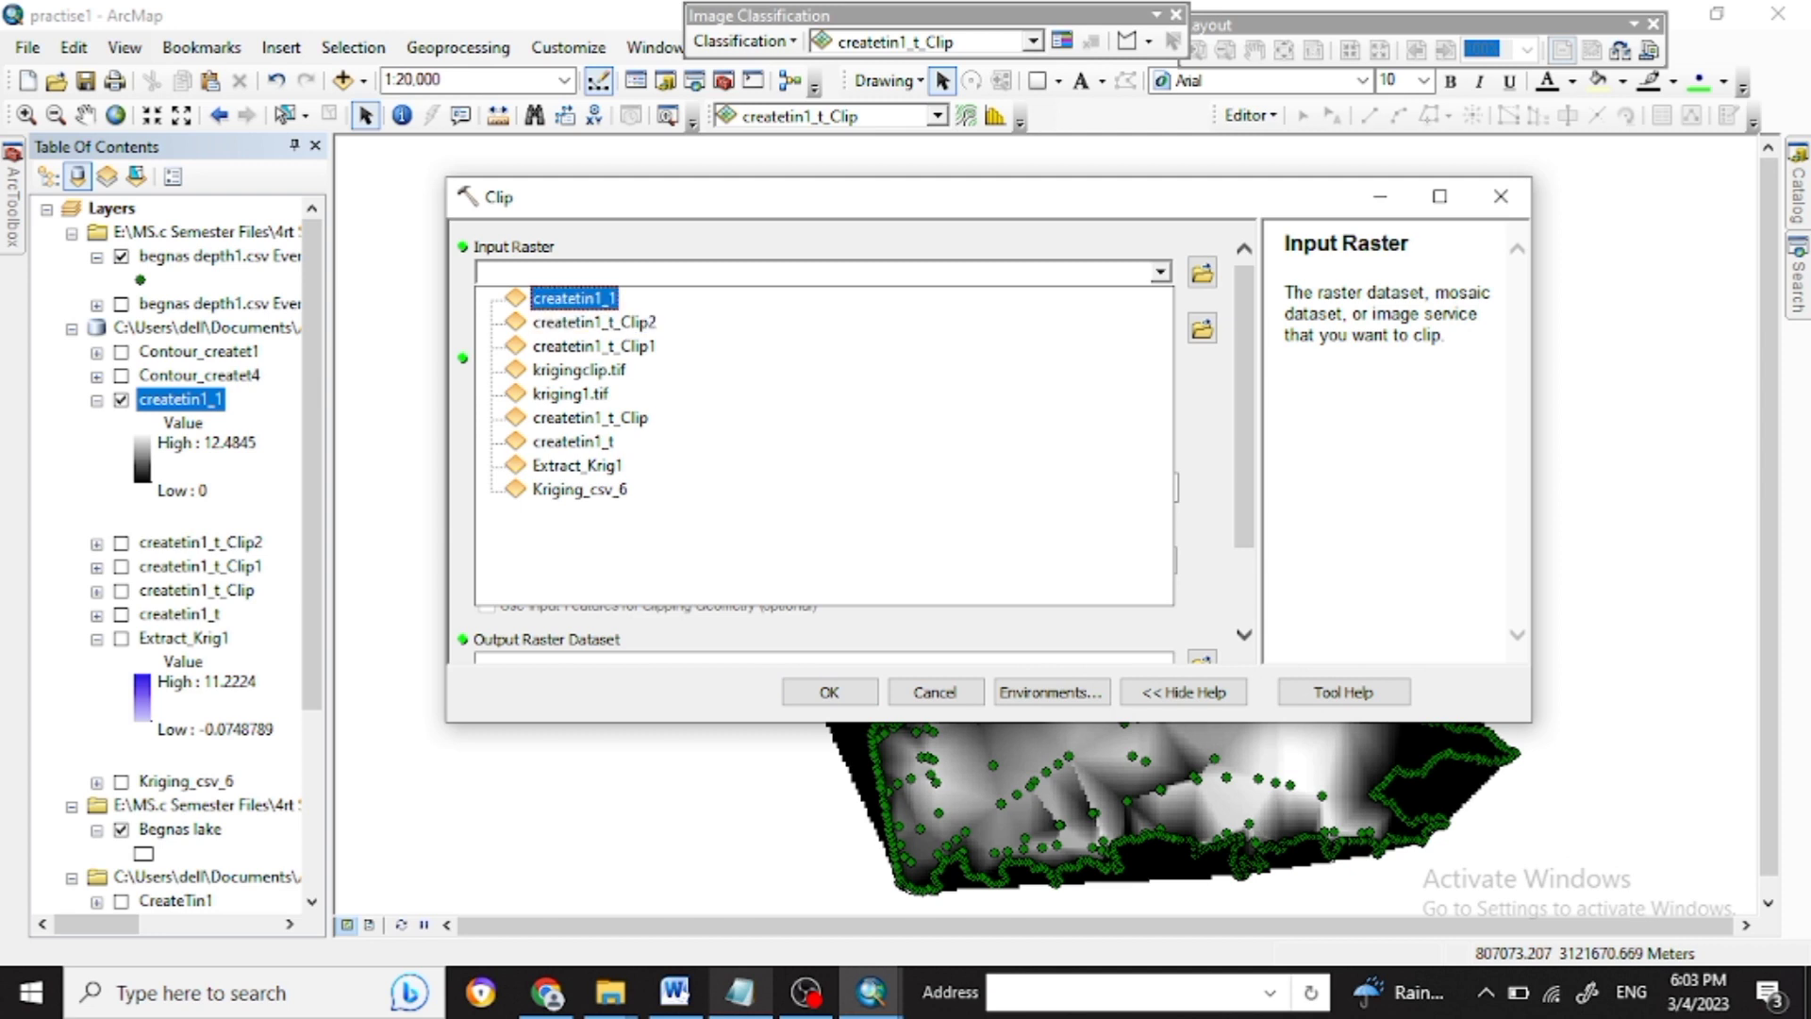
{"action": "left_click", "coordinate": [574, 298]}
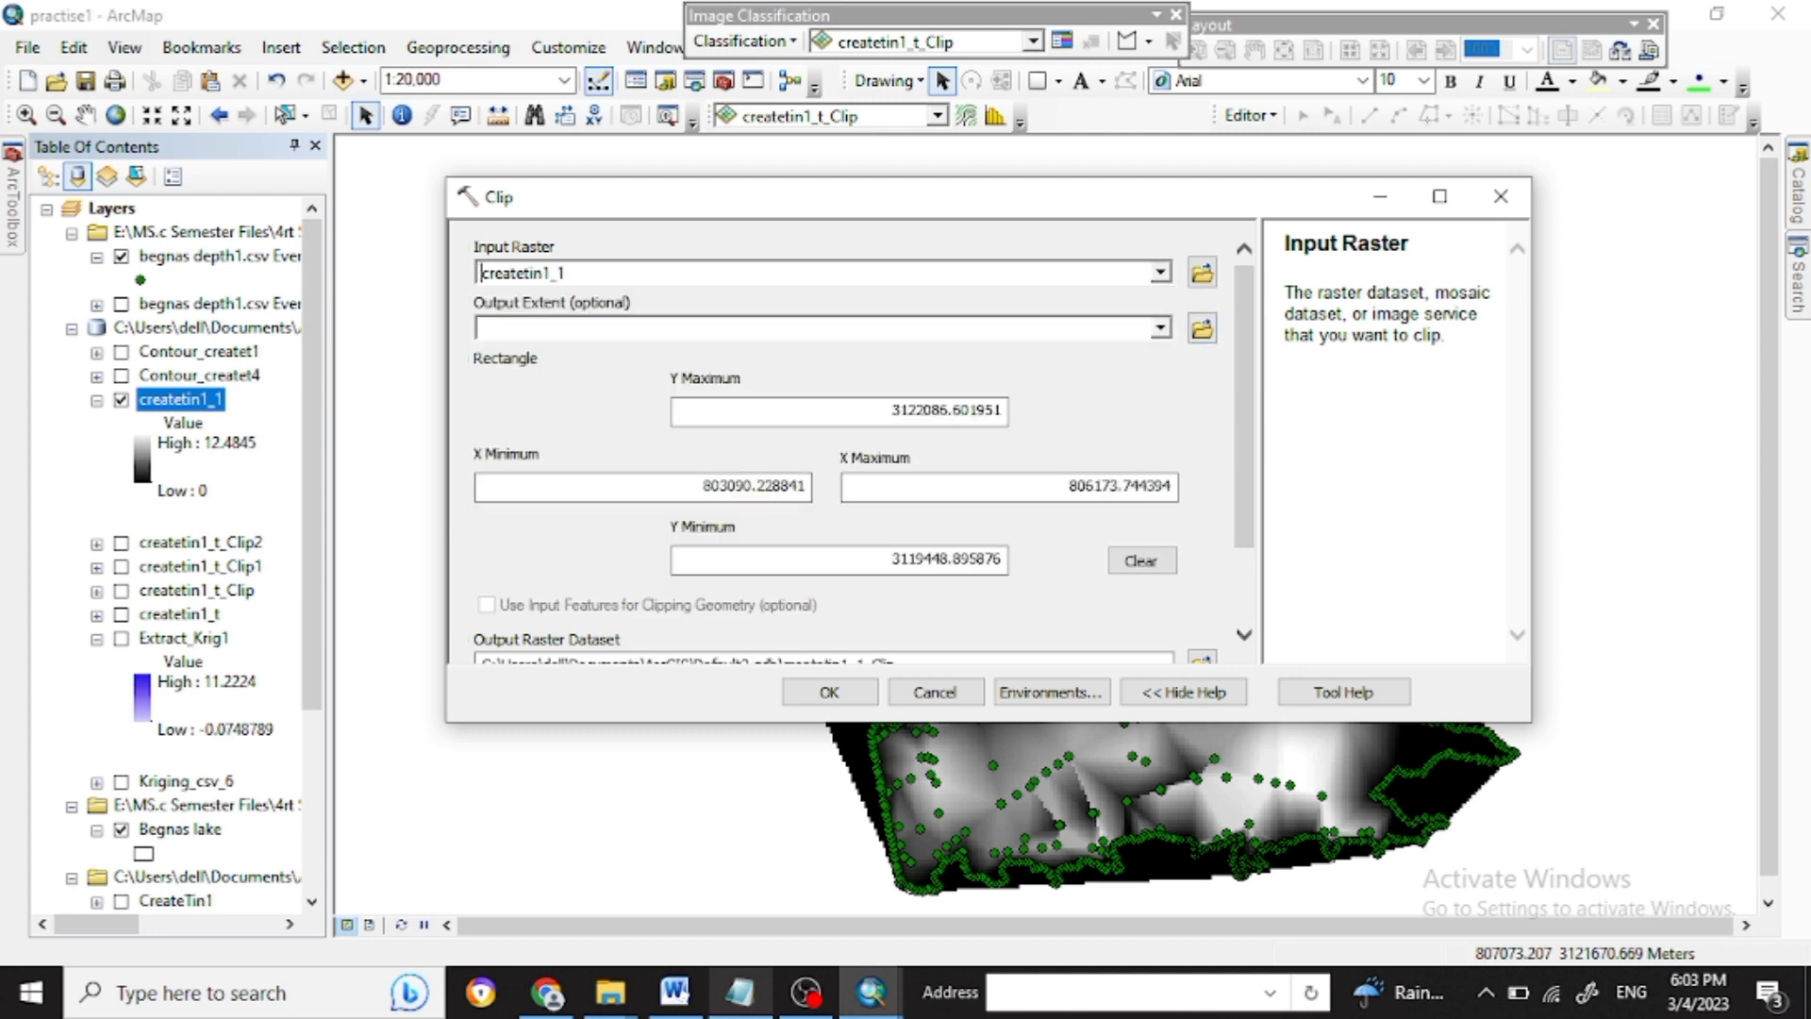
{"action": "left_click", "coordinate": [1160, 327]}
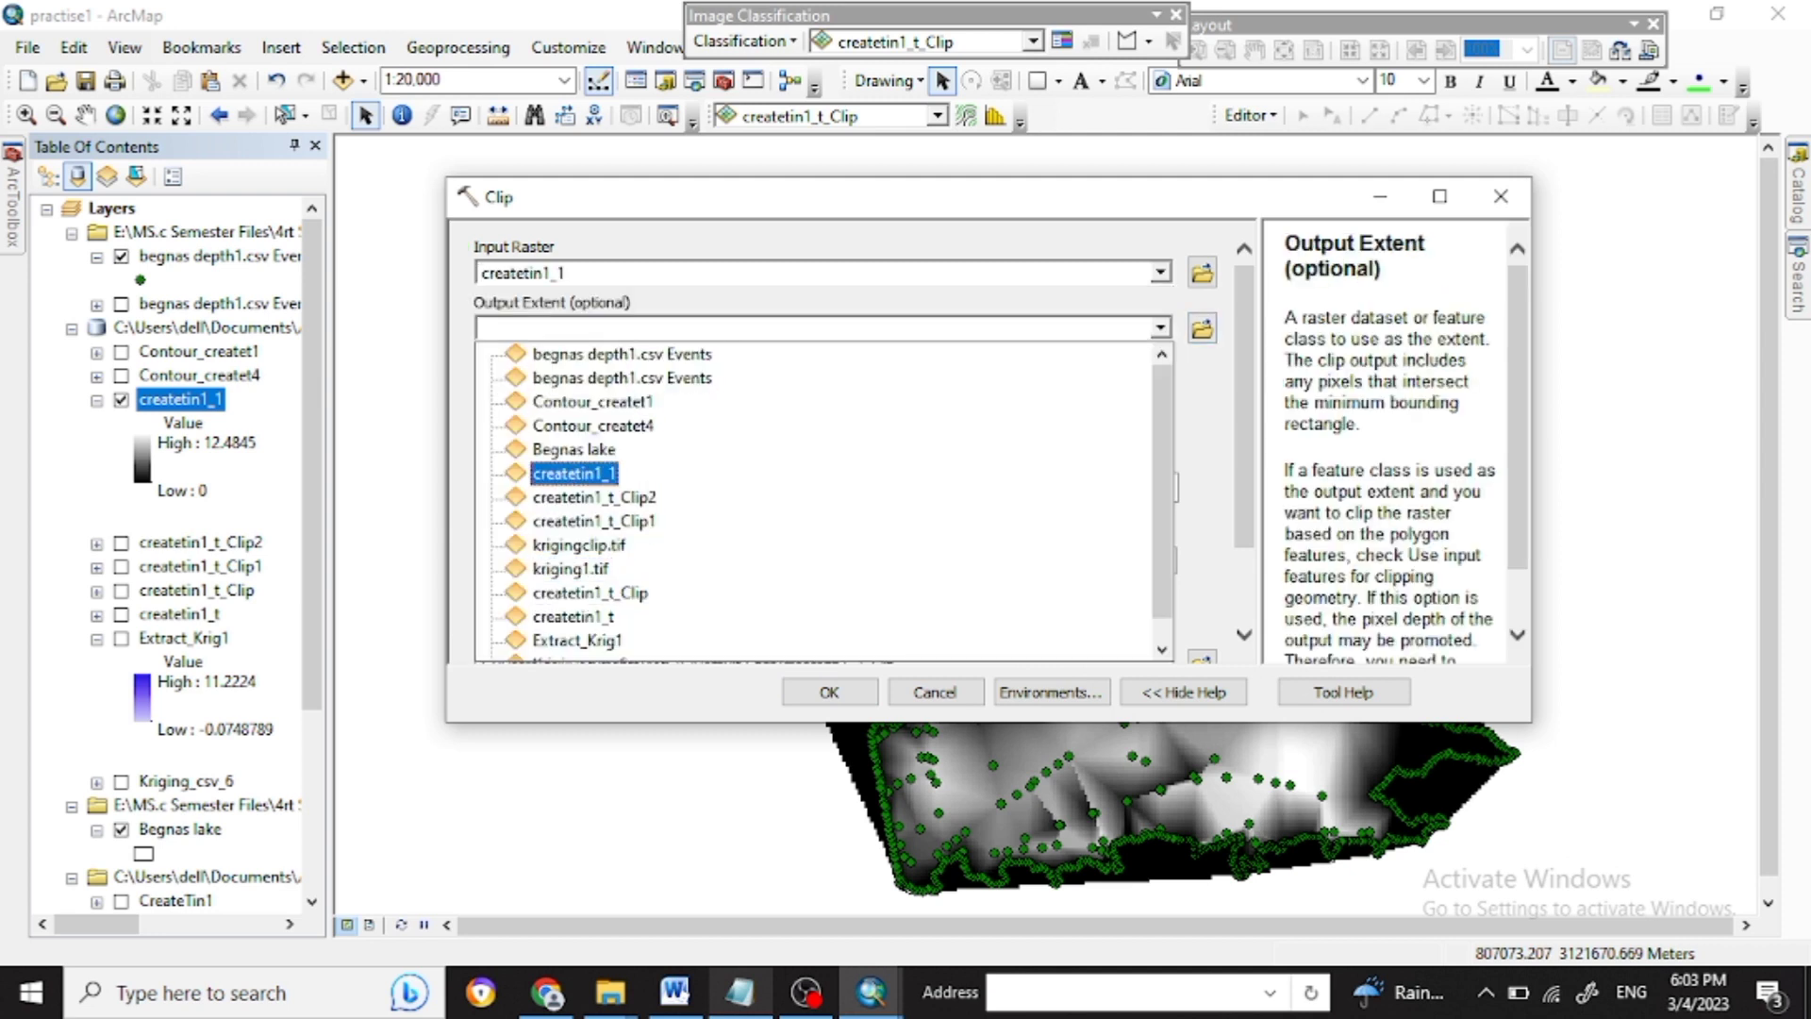
{"action": "left_click", "coordinate": [574, 450]}
{"action": "scroll", "coordinate": [846, 442], "scroll_direction": "down", "scroll_amount": 3}
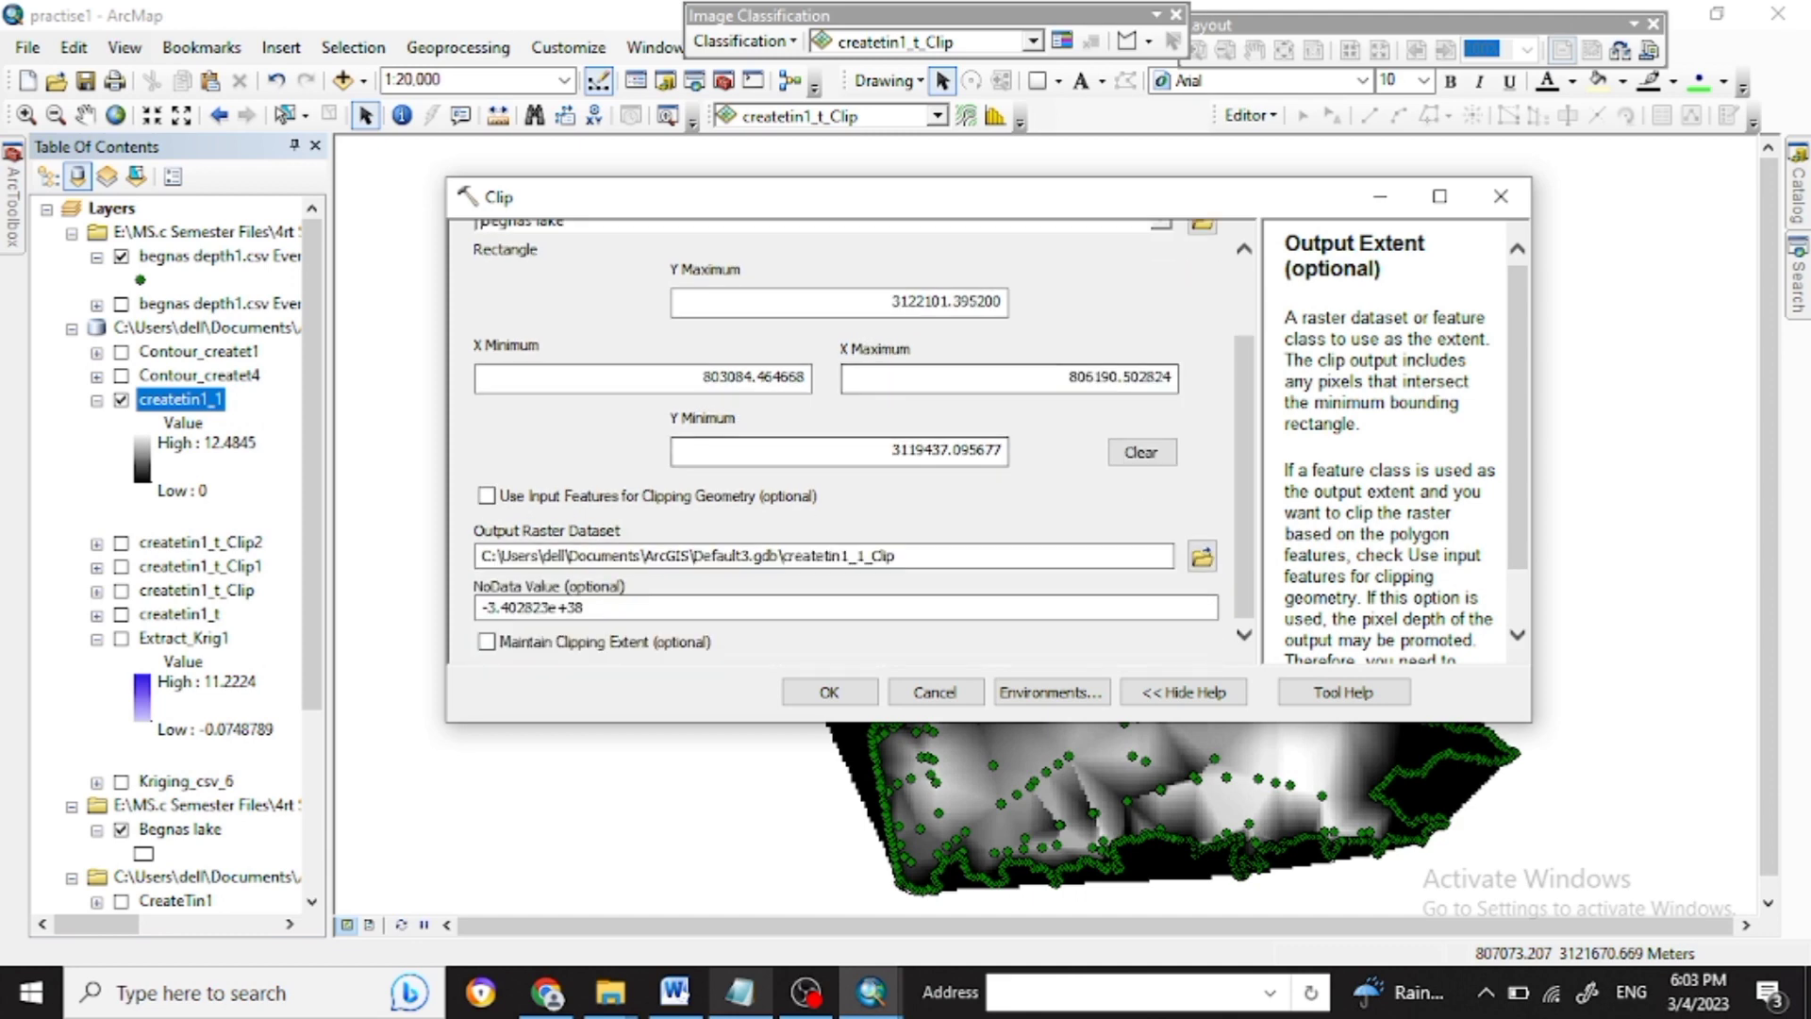
Enable using input features for clipping geometry and maintaining the clipping extent, and run the clip to createtin1_1_Clip.
{"action": "left_click", "coordinate": [487, 496]}
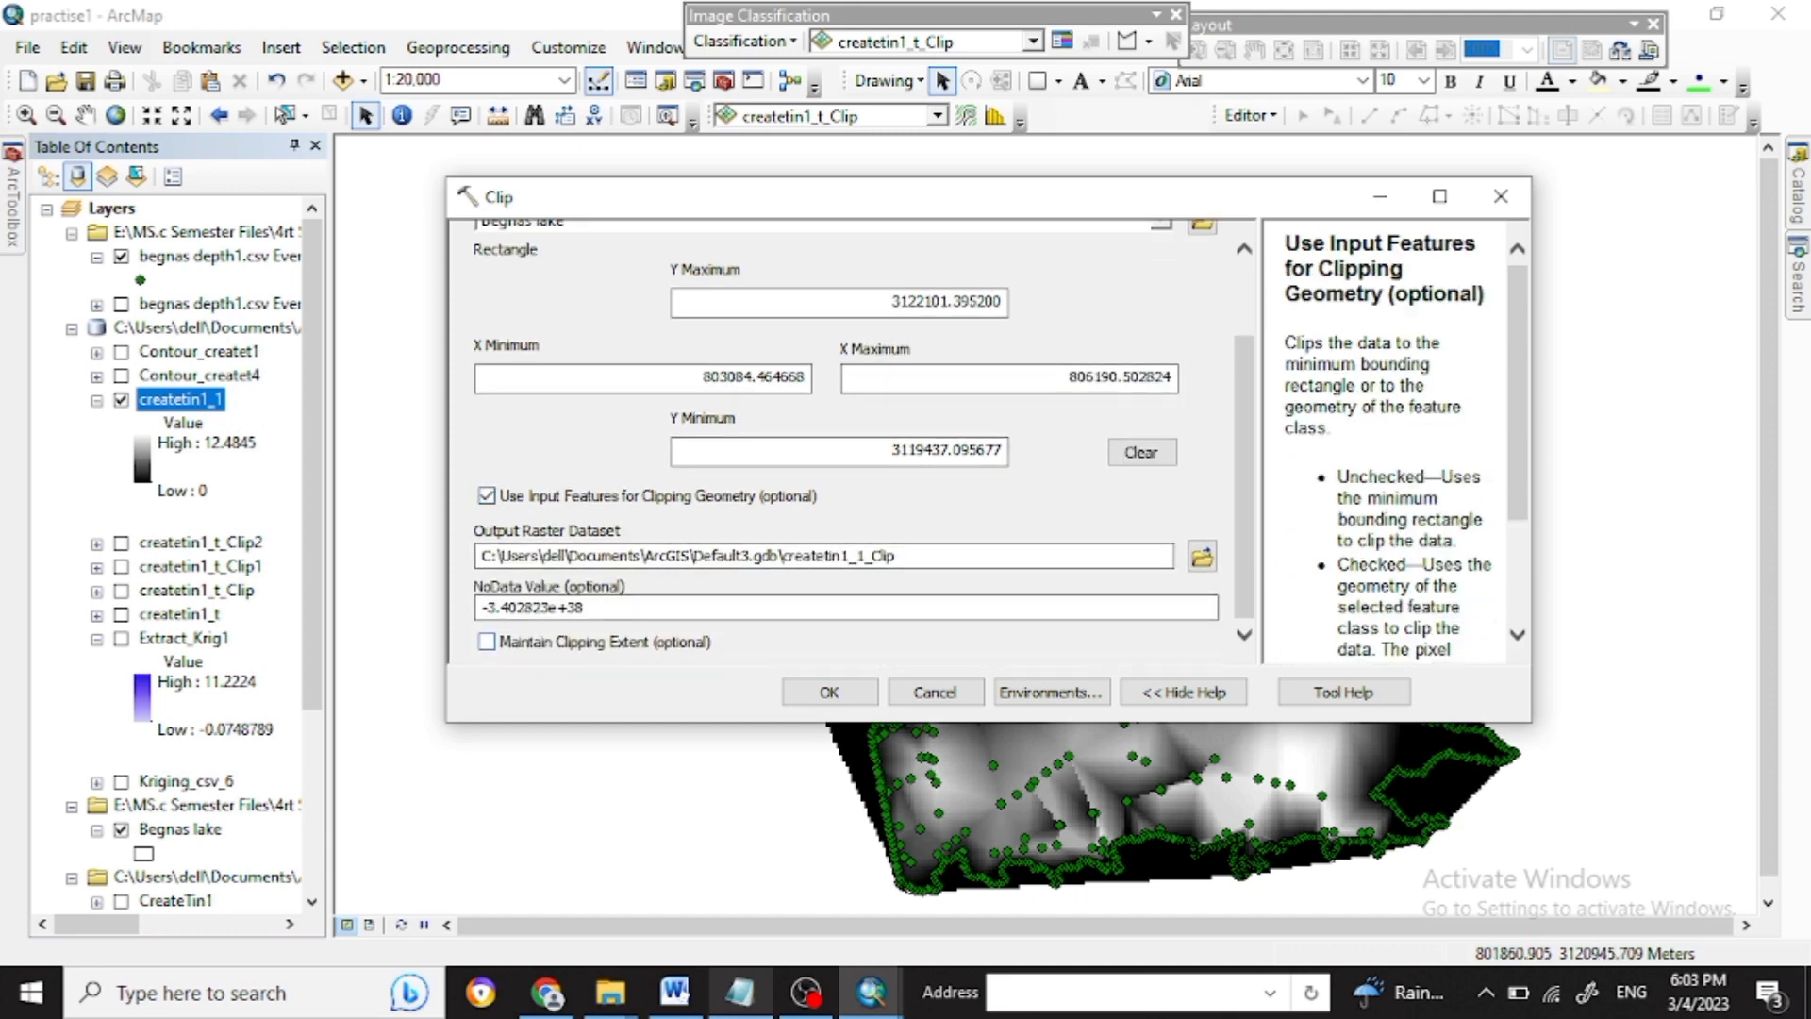
{"action": "left_click", "coordinate": [486, 642]}
{"action": "left_click", "coordinate": [852, 689]}
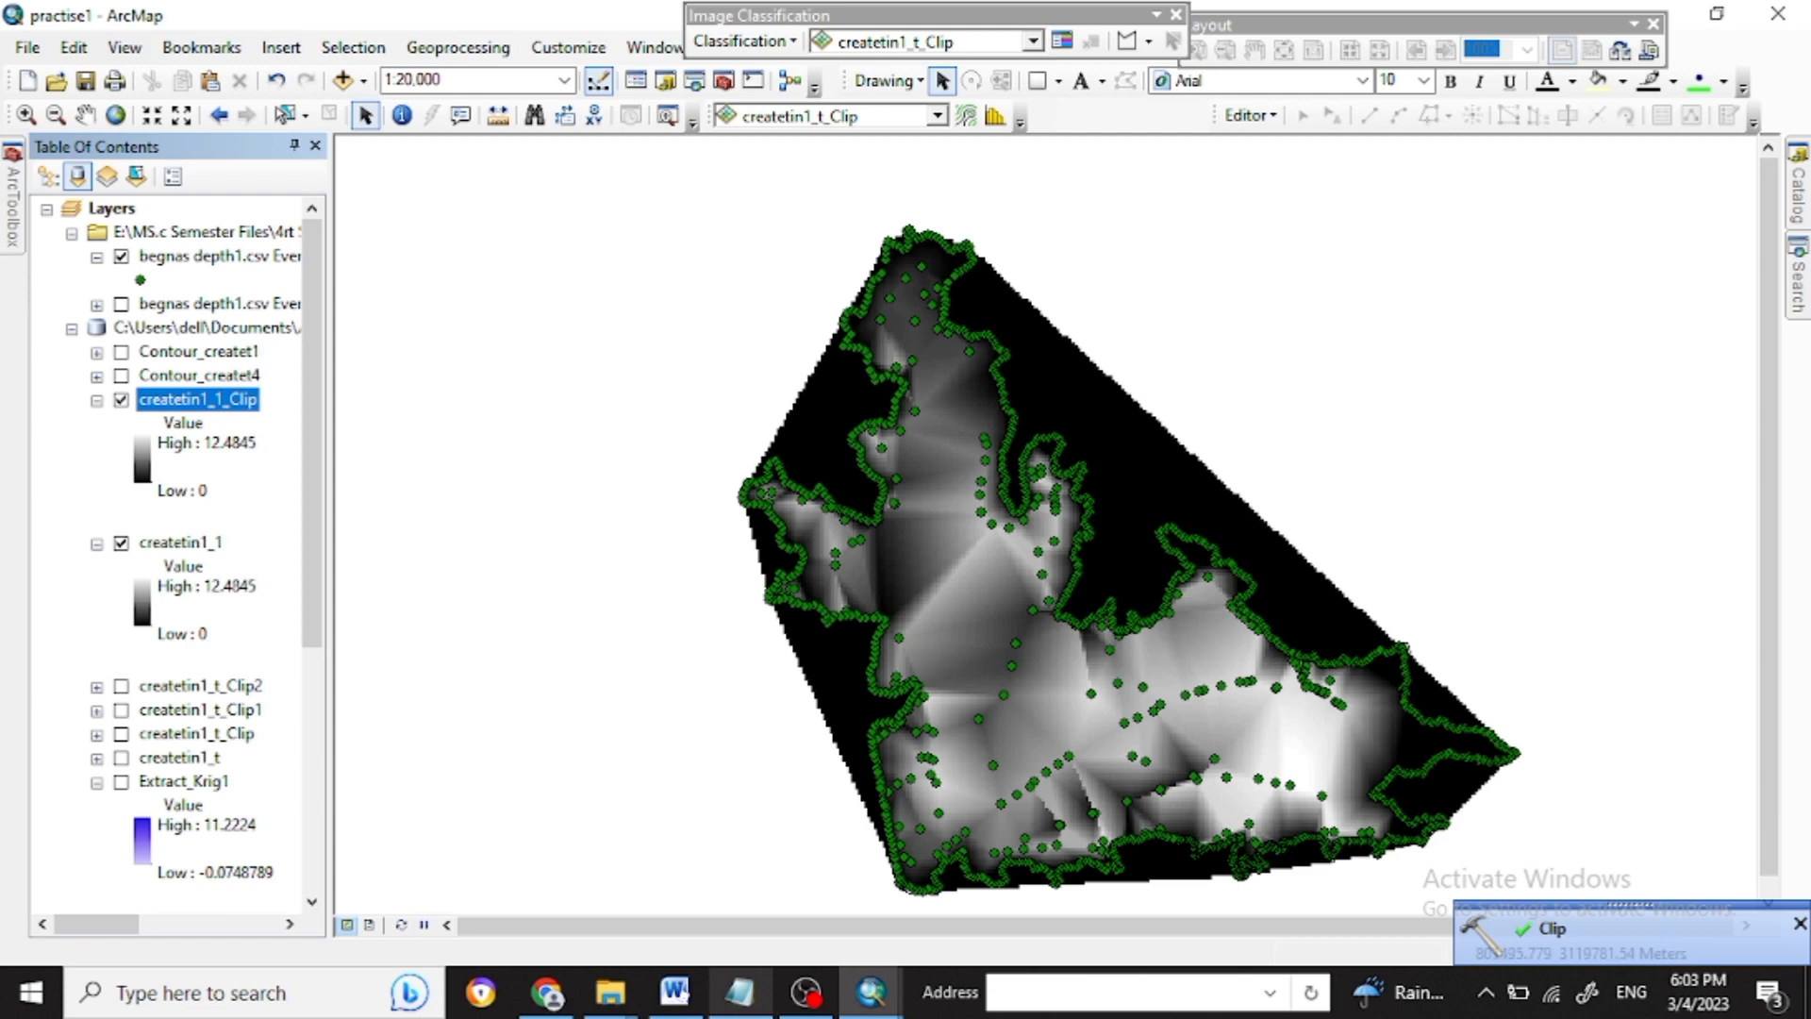
Hide the createtin1_1 layer and apply the inverted cyan-blue-magenta color ramp to the createtin1_1_Clip raster.
{"action": "left_click", "coordinate": [121, 543]}
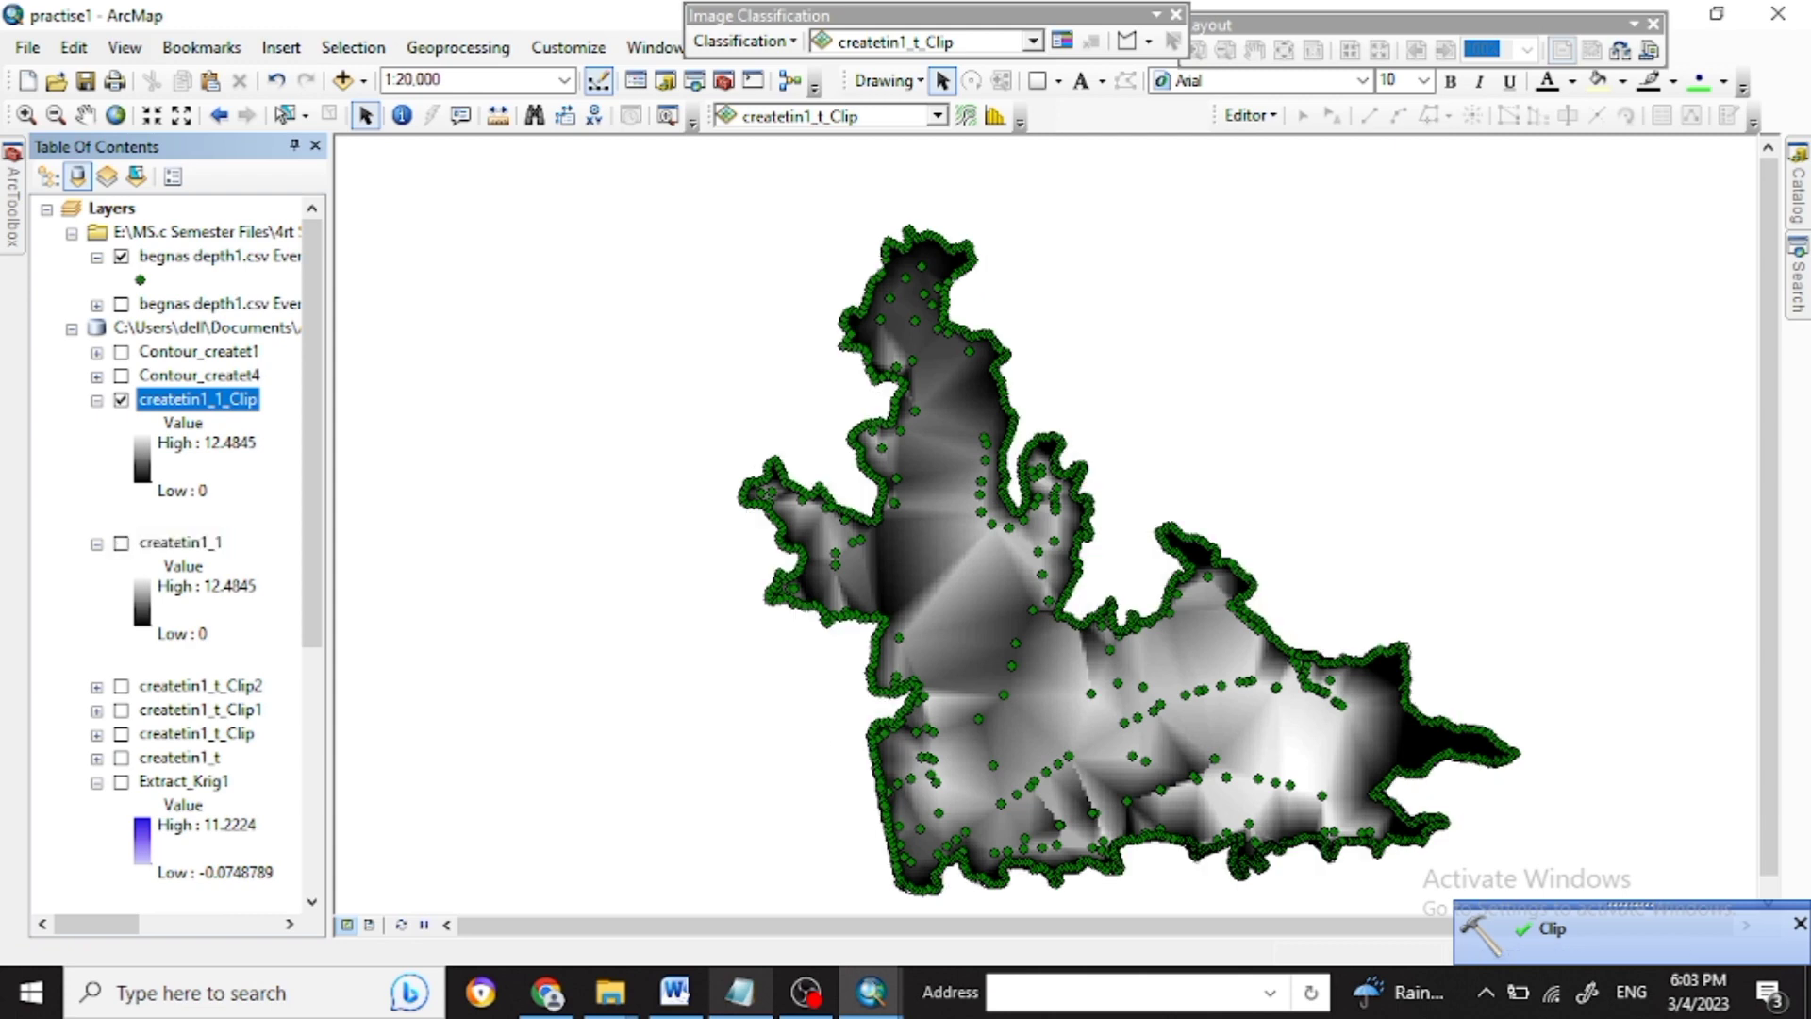
{"action": "left_click", "coordinate": [141, 463]}
{"action": "left_click", "coordinate": [376, 566]}
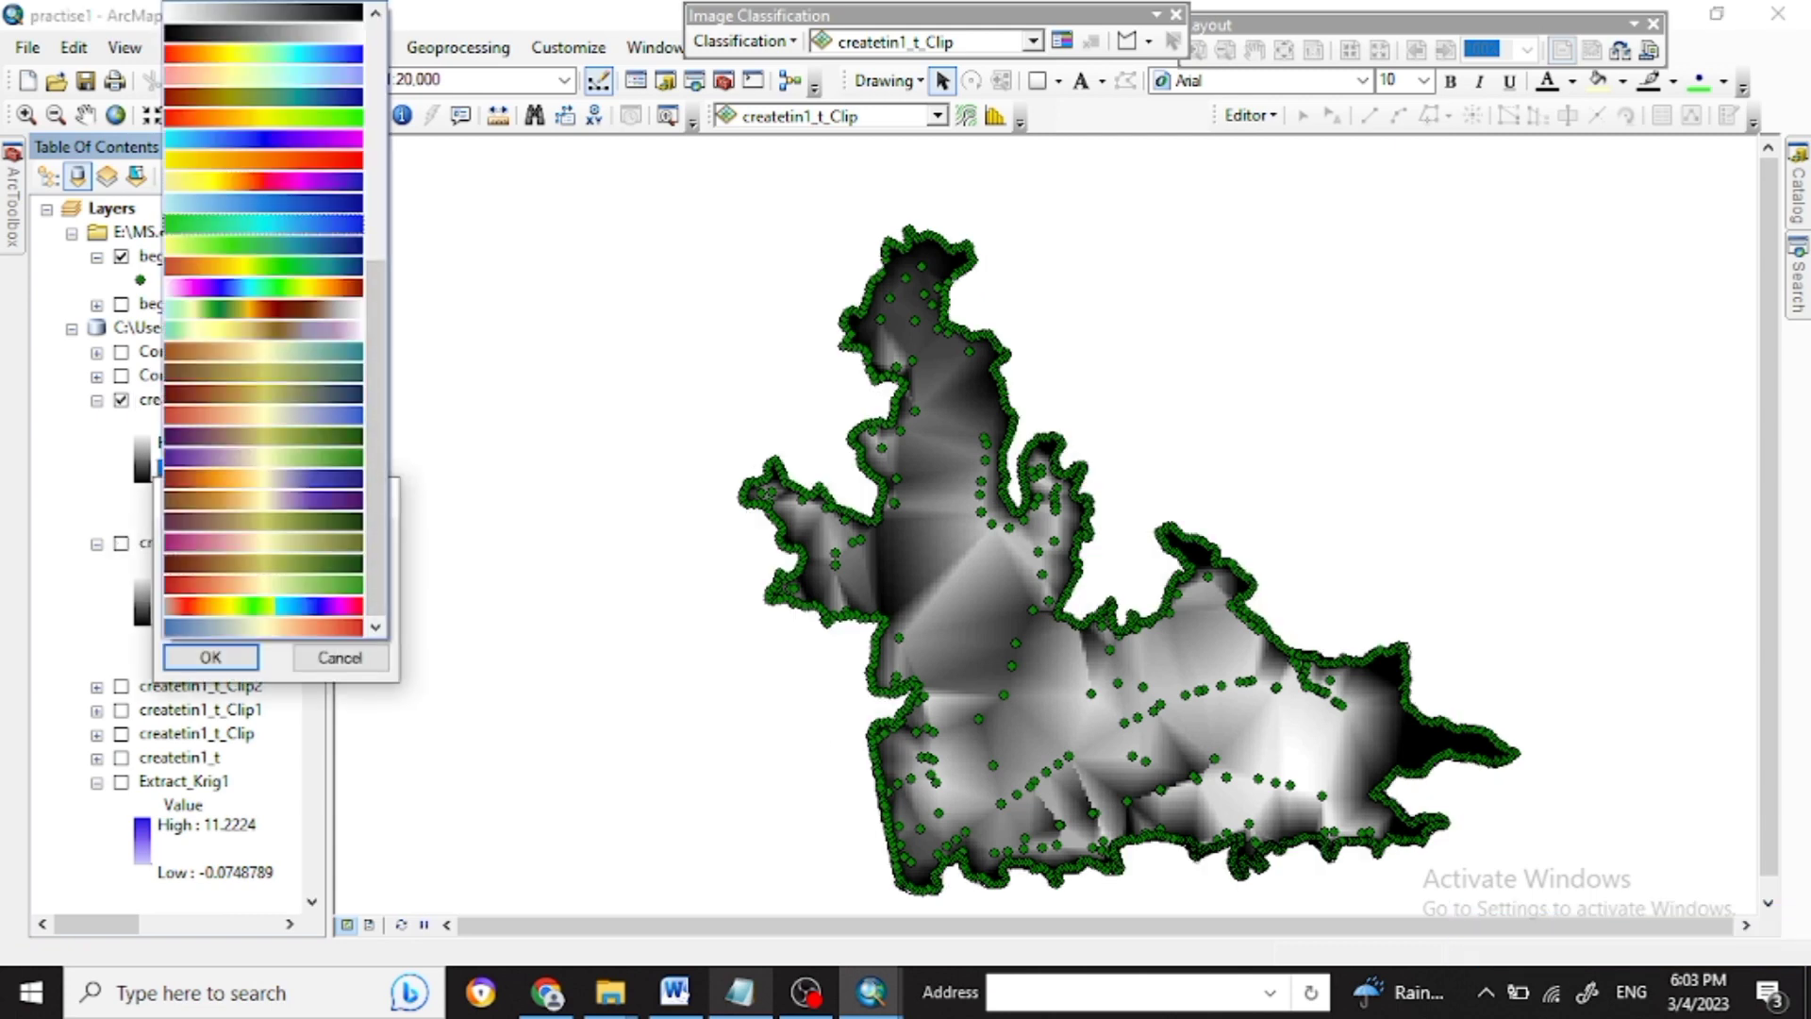
{"action": "scroll", "coordinate": [264, 226], "scroll_direction": "up", "scroll_amount": 1}
{"action": "scroll", "coordinate": [264, 238], "scroll_direction": "up", "scroll_amount": 3}
{"action": "left_click", "coordinate": [264, 238]}
{"action": "left_click", "coordinate": [376, 564]}
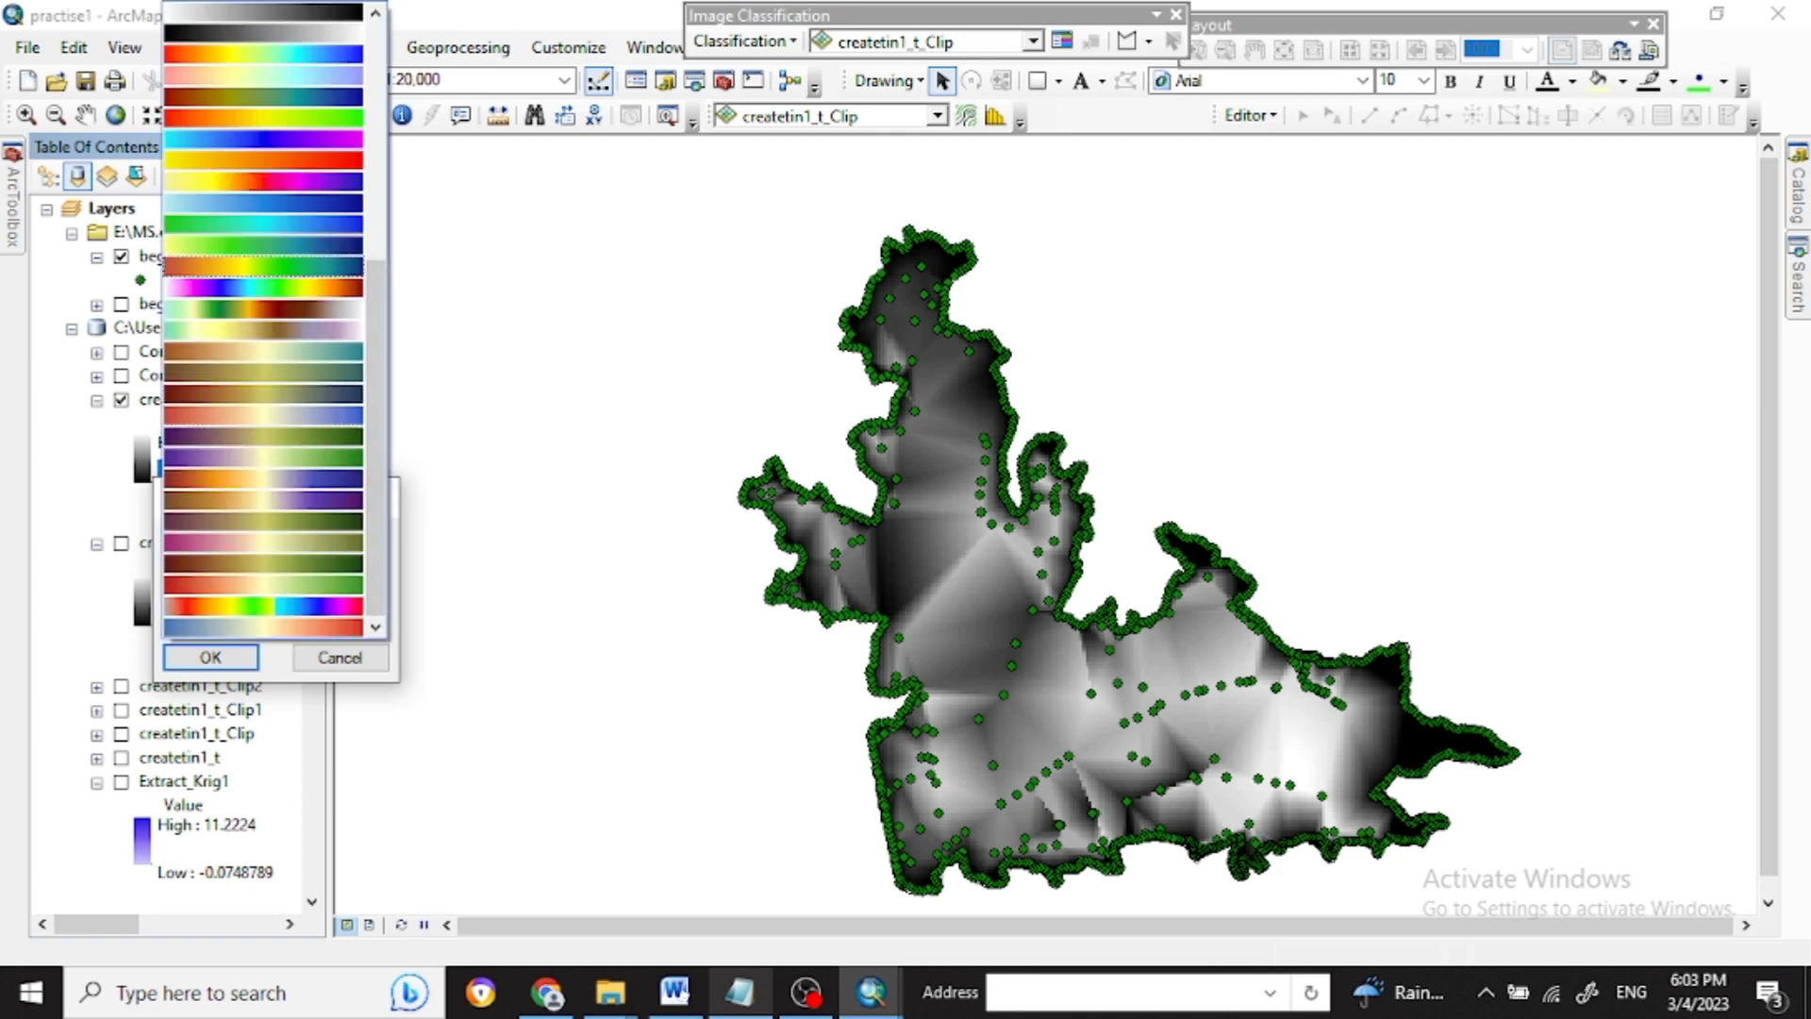
{"action": "scroll", "coordinate": [264, 394], "scroll_direction": "up", "scroll_amount": 6}
{"action": "scroll", "coordinate": [264, 415], "scroll_direction": "down", "scroll_amount": 4}
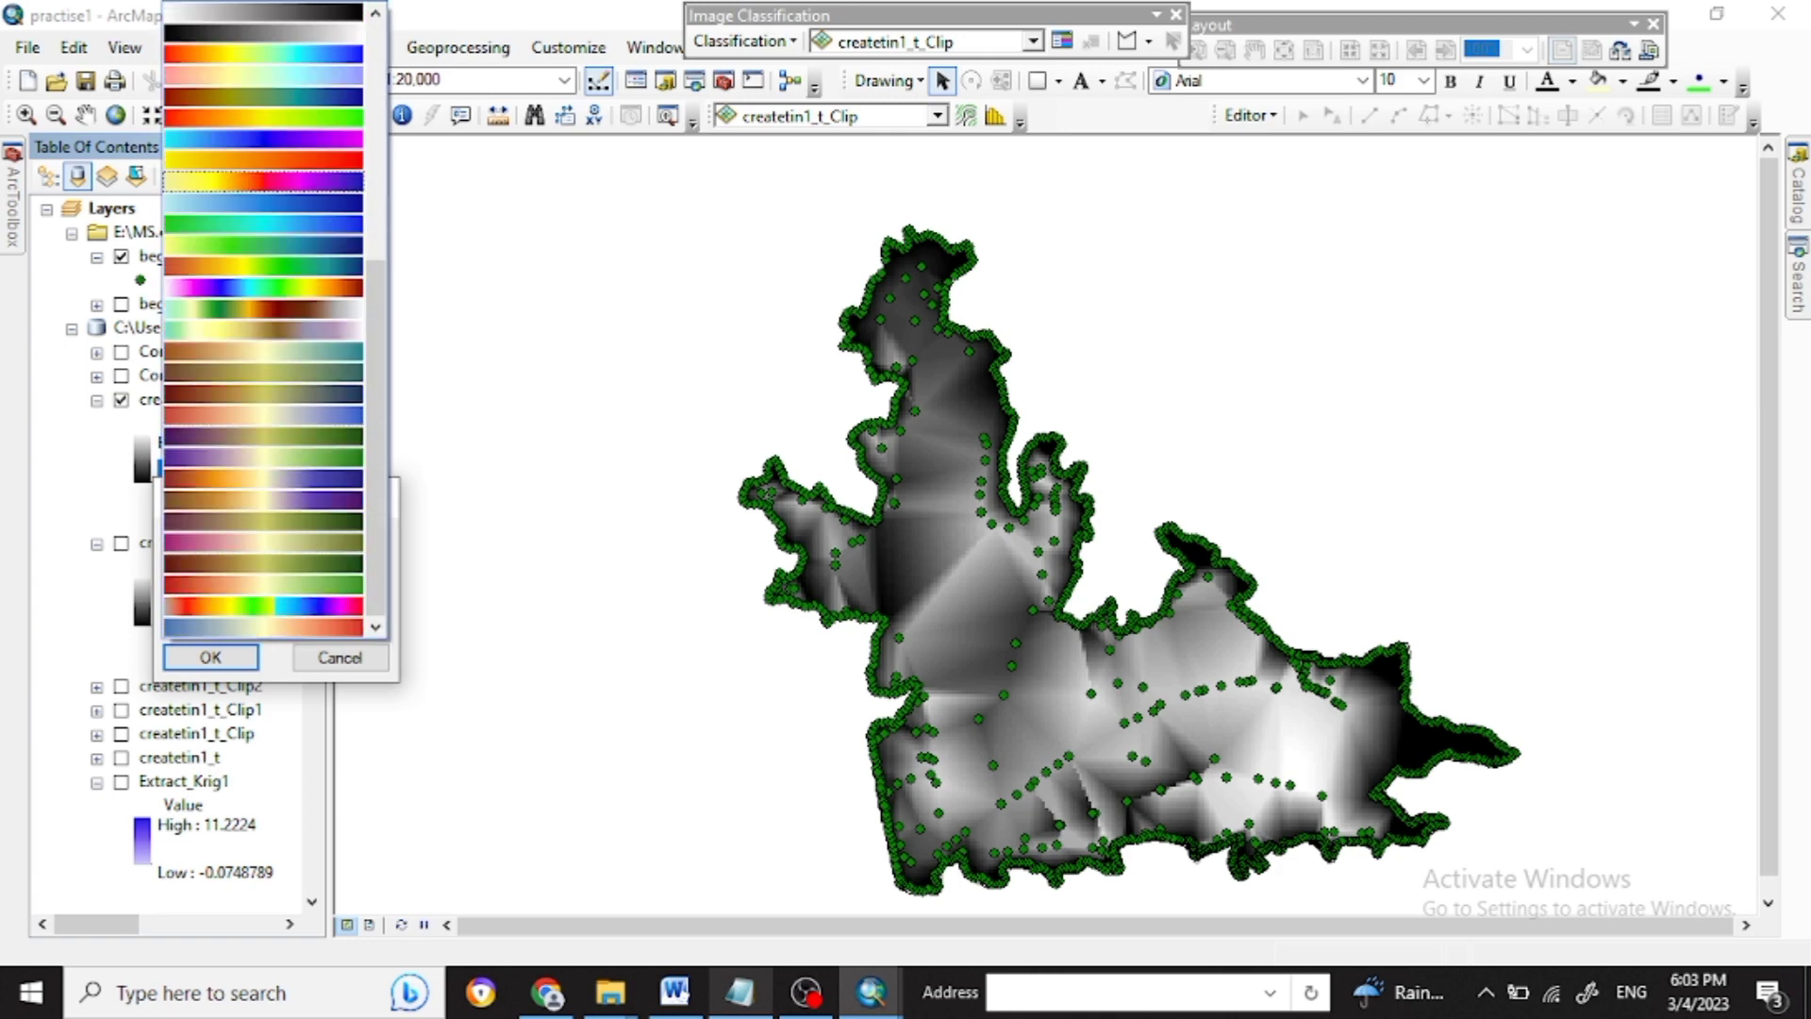
{"action": "left_click", "coordinate": [264, 159]}
{"action": "left_click", "coordinate": [170, 603]}
{"action": "left_click", "coordinate": [209, 657]}
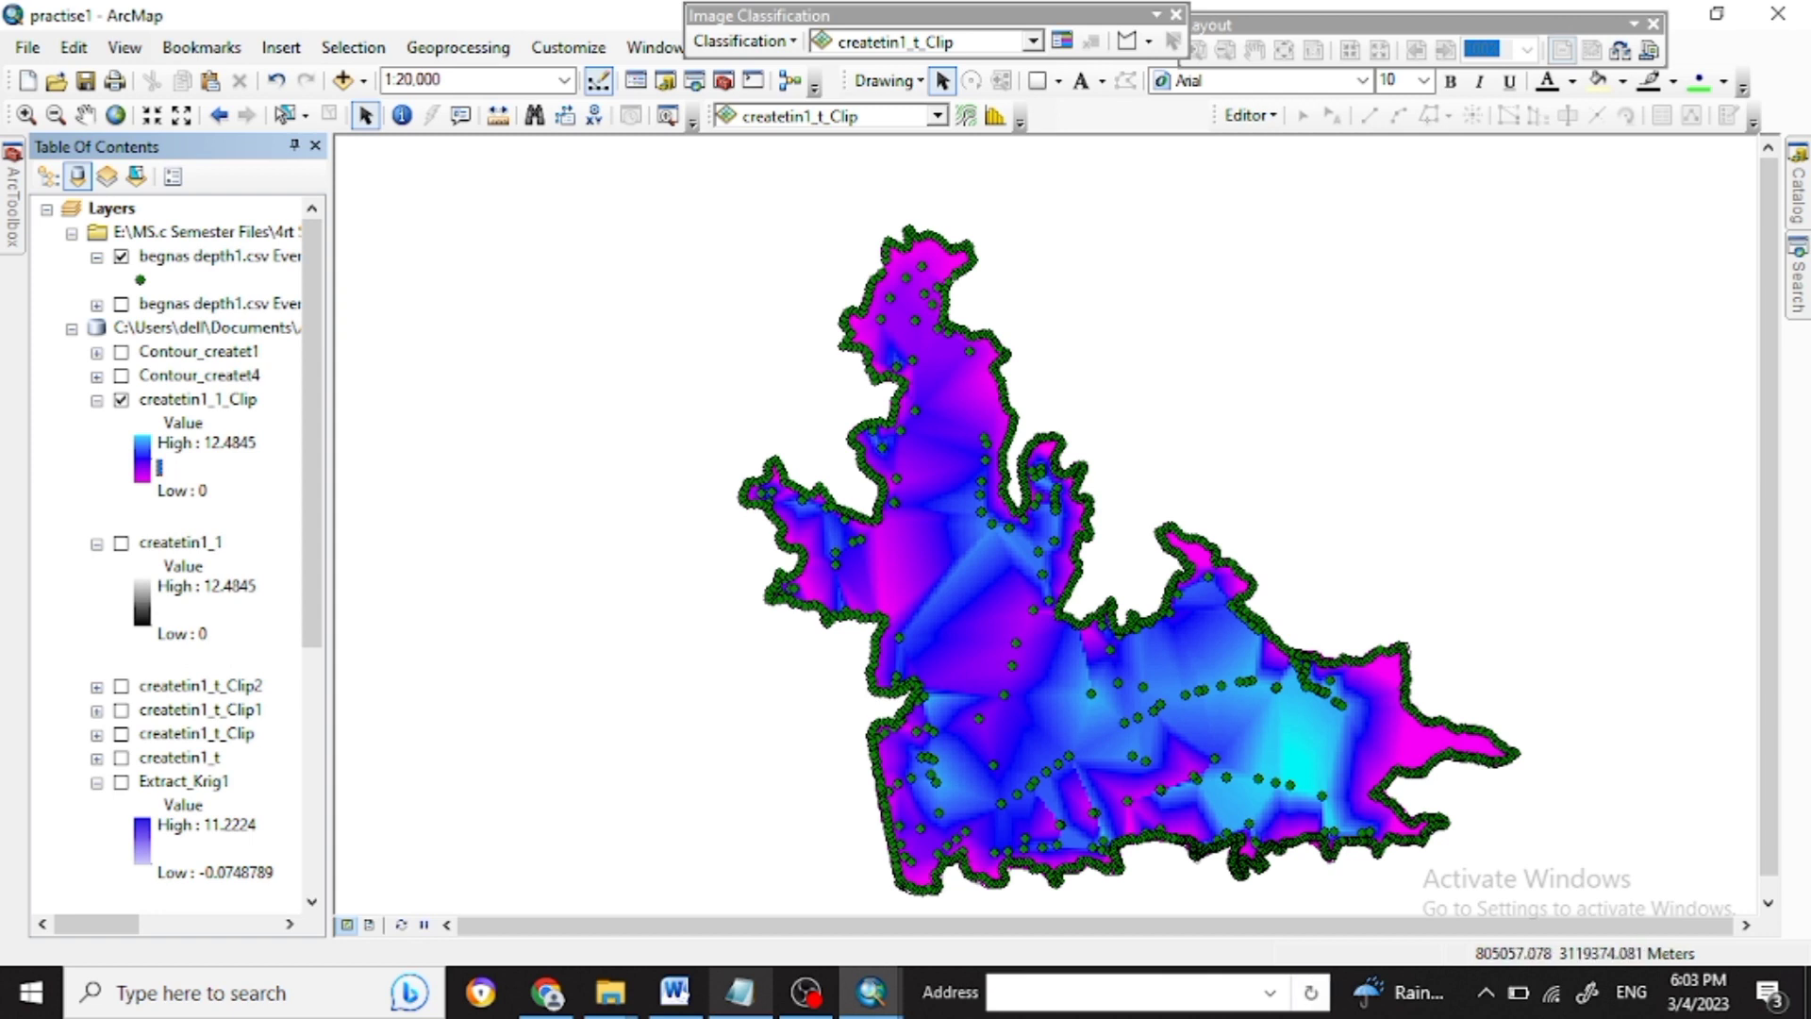
Switch to the Notepad notes to check the "Surface volume-Functional surface" step, and return to the tool search in ArcMap.
{"action": "left_click", "coordinate": [740, 992]}
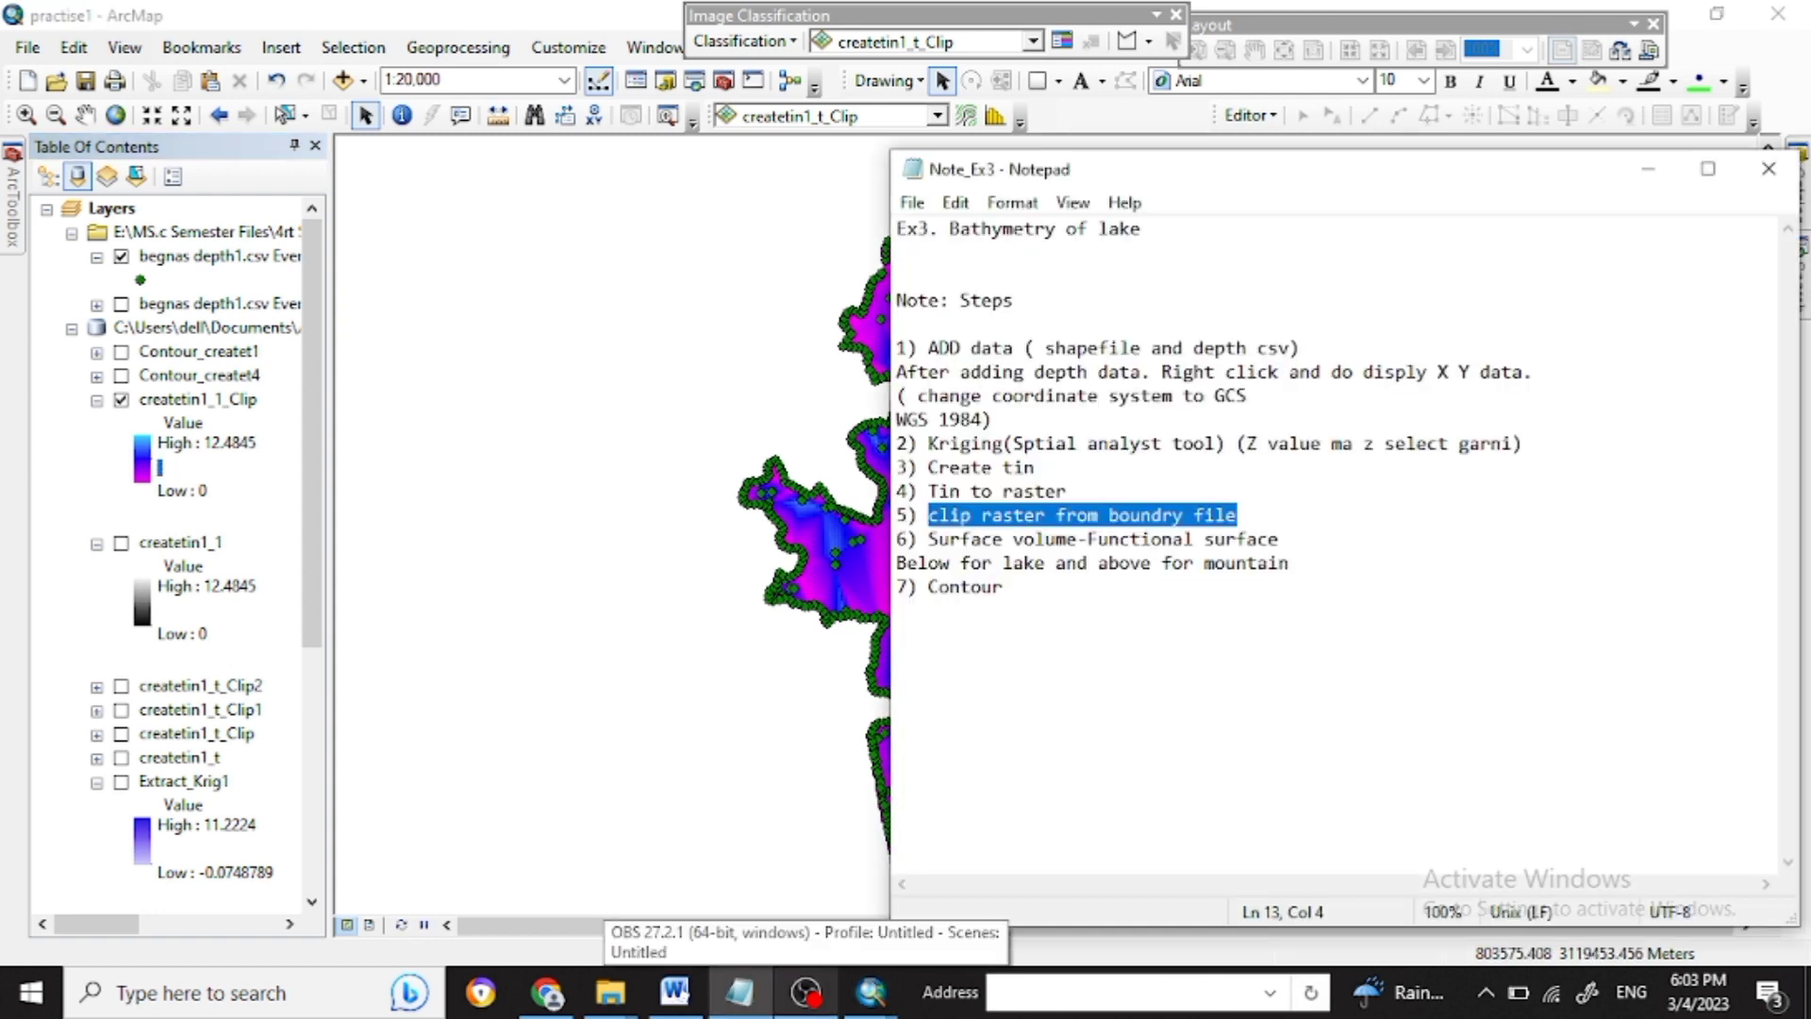
{"action": "left_click_drag", "start_coordinate": [1280, 540], "coordinate": [993, 539]}
{"action": "key", "text": "alt+Tab"}
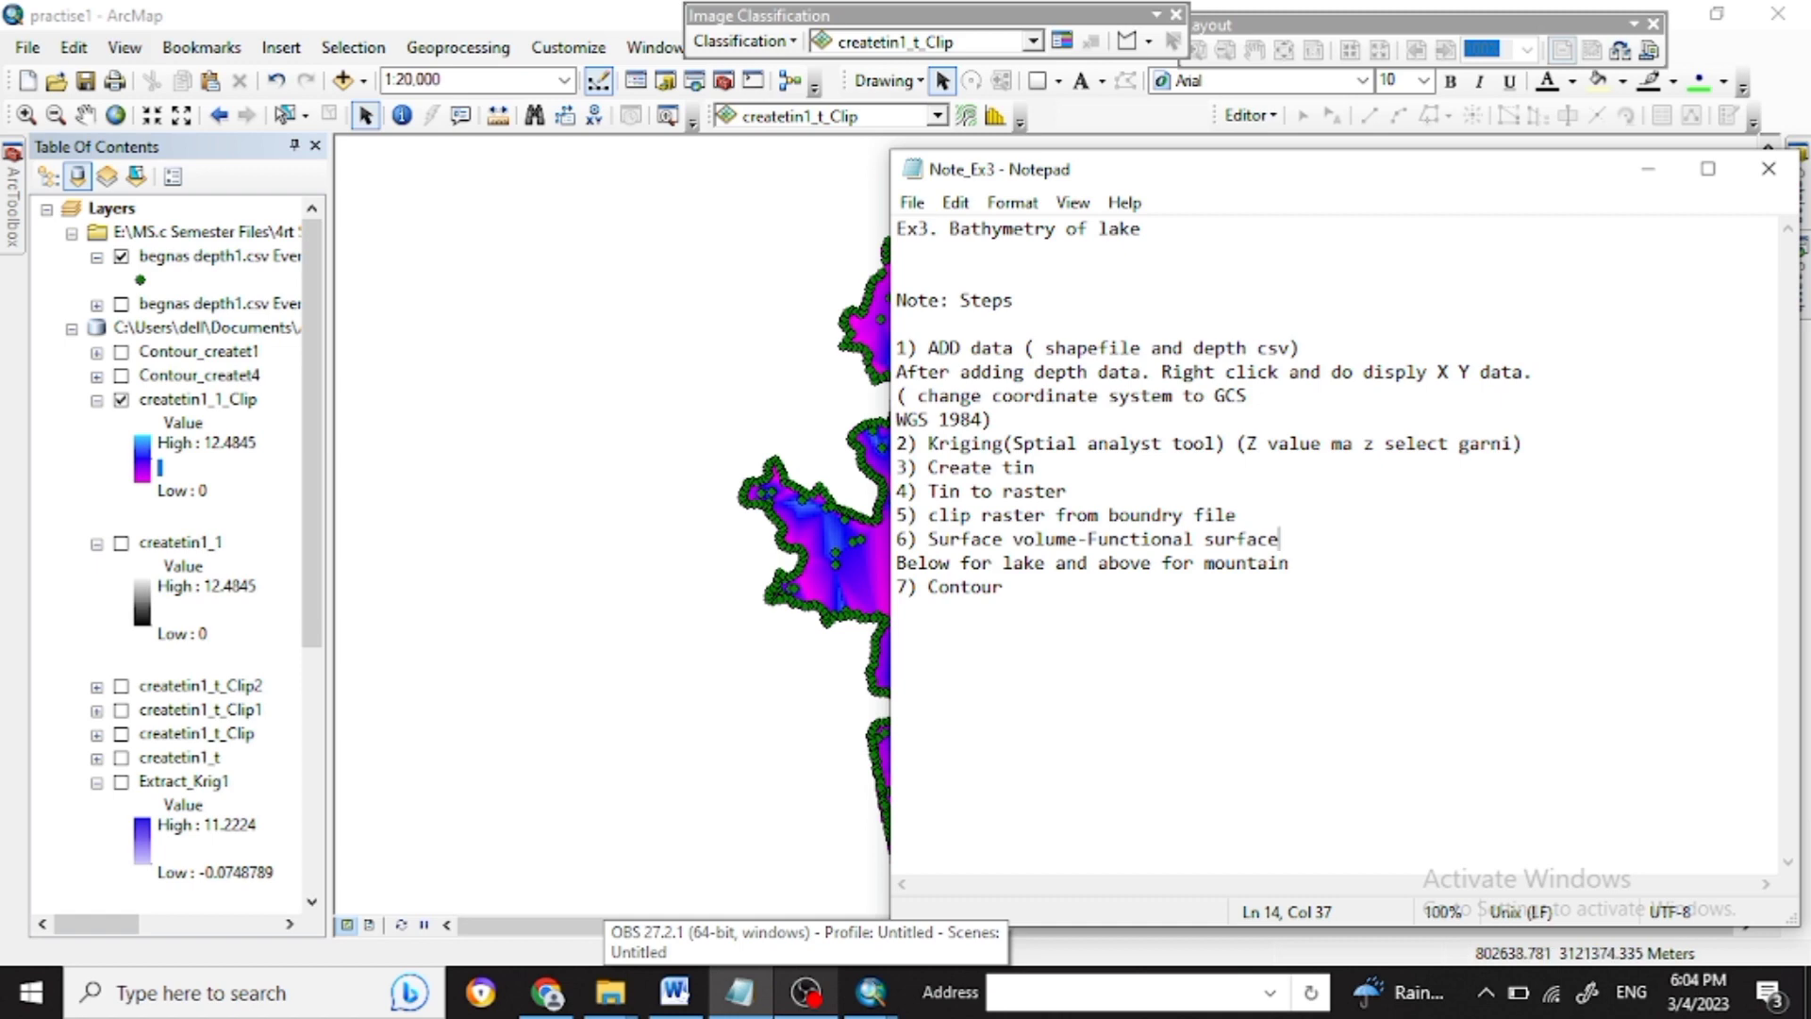
{"action": "key", "text": "ctrl+f"}
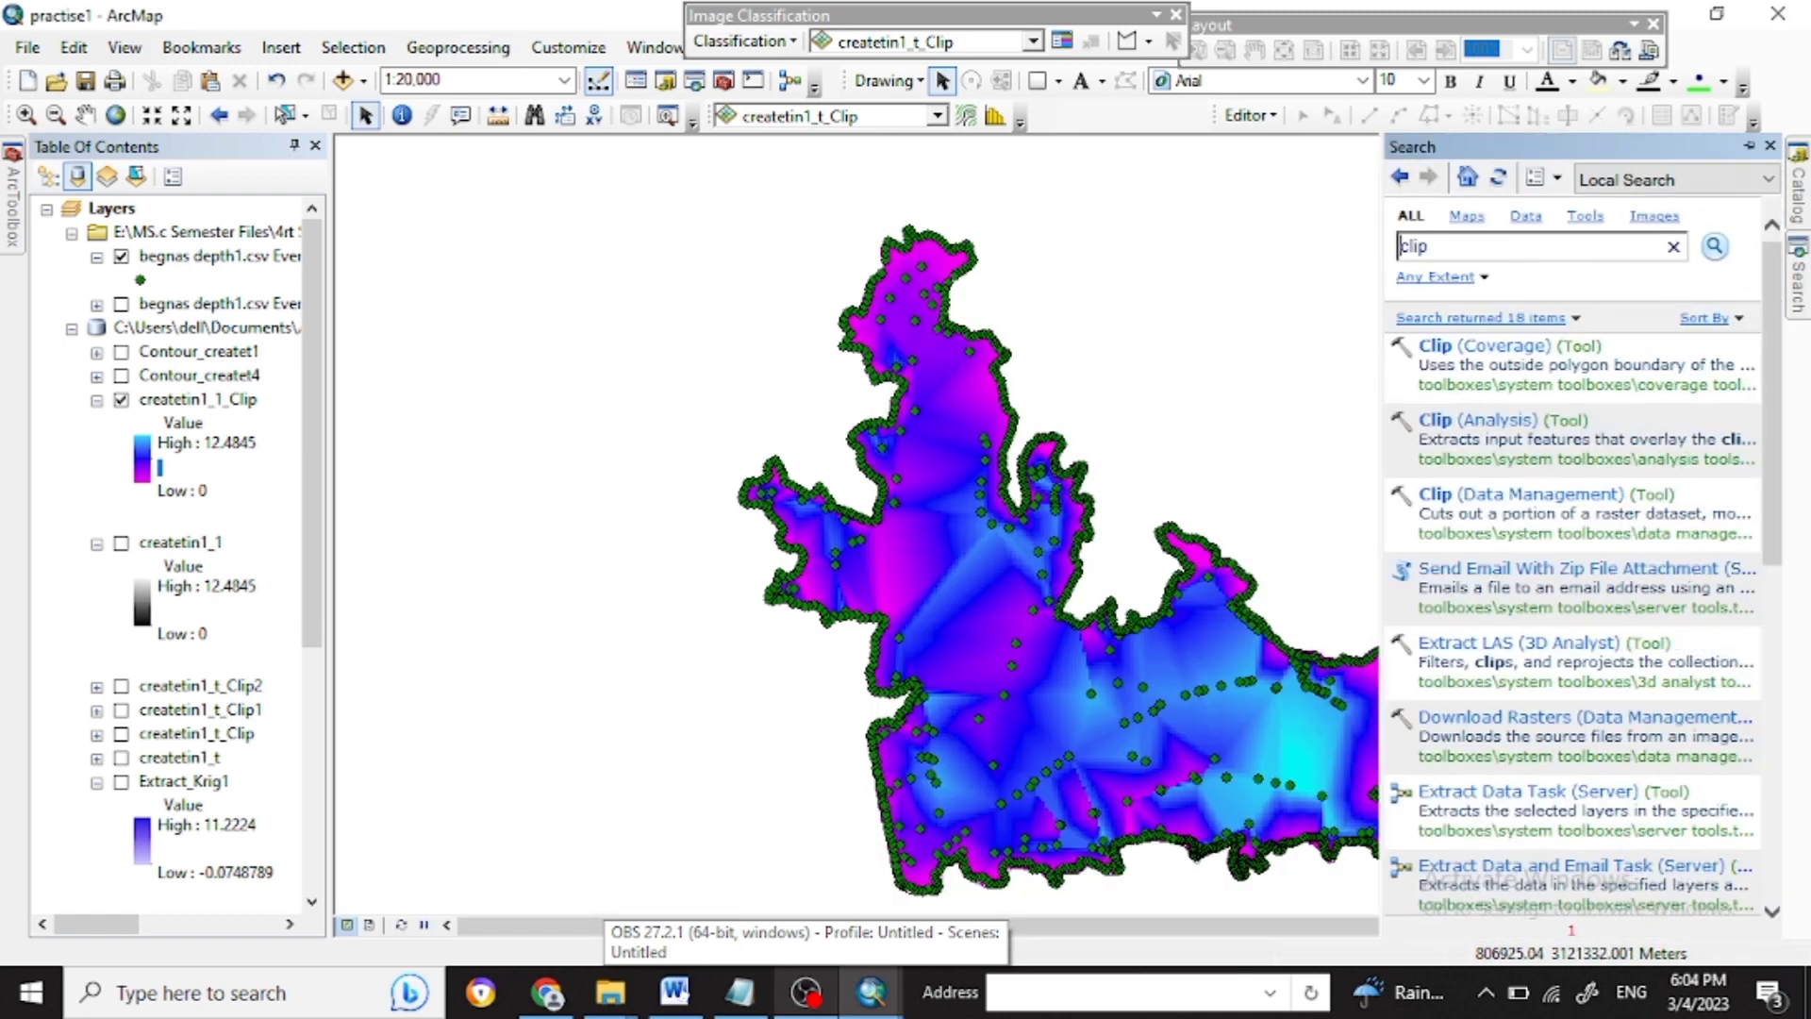
Find the Surface Volume tool and run it on createtin1_1_Clip with a plane height of 10 and the ABOVE reference plane.
{"action": "key", "text": "ctrl+a"}
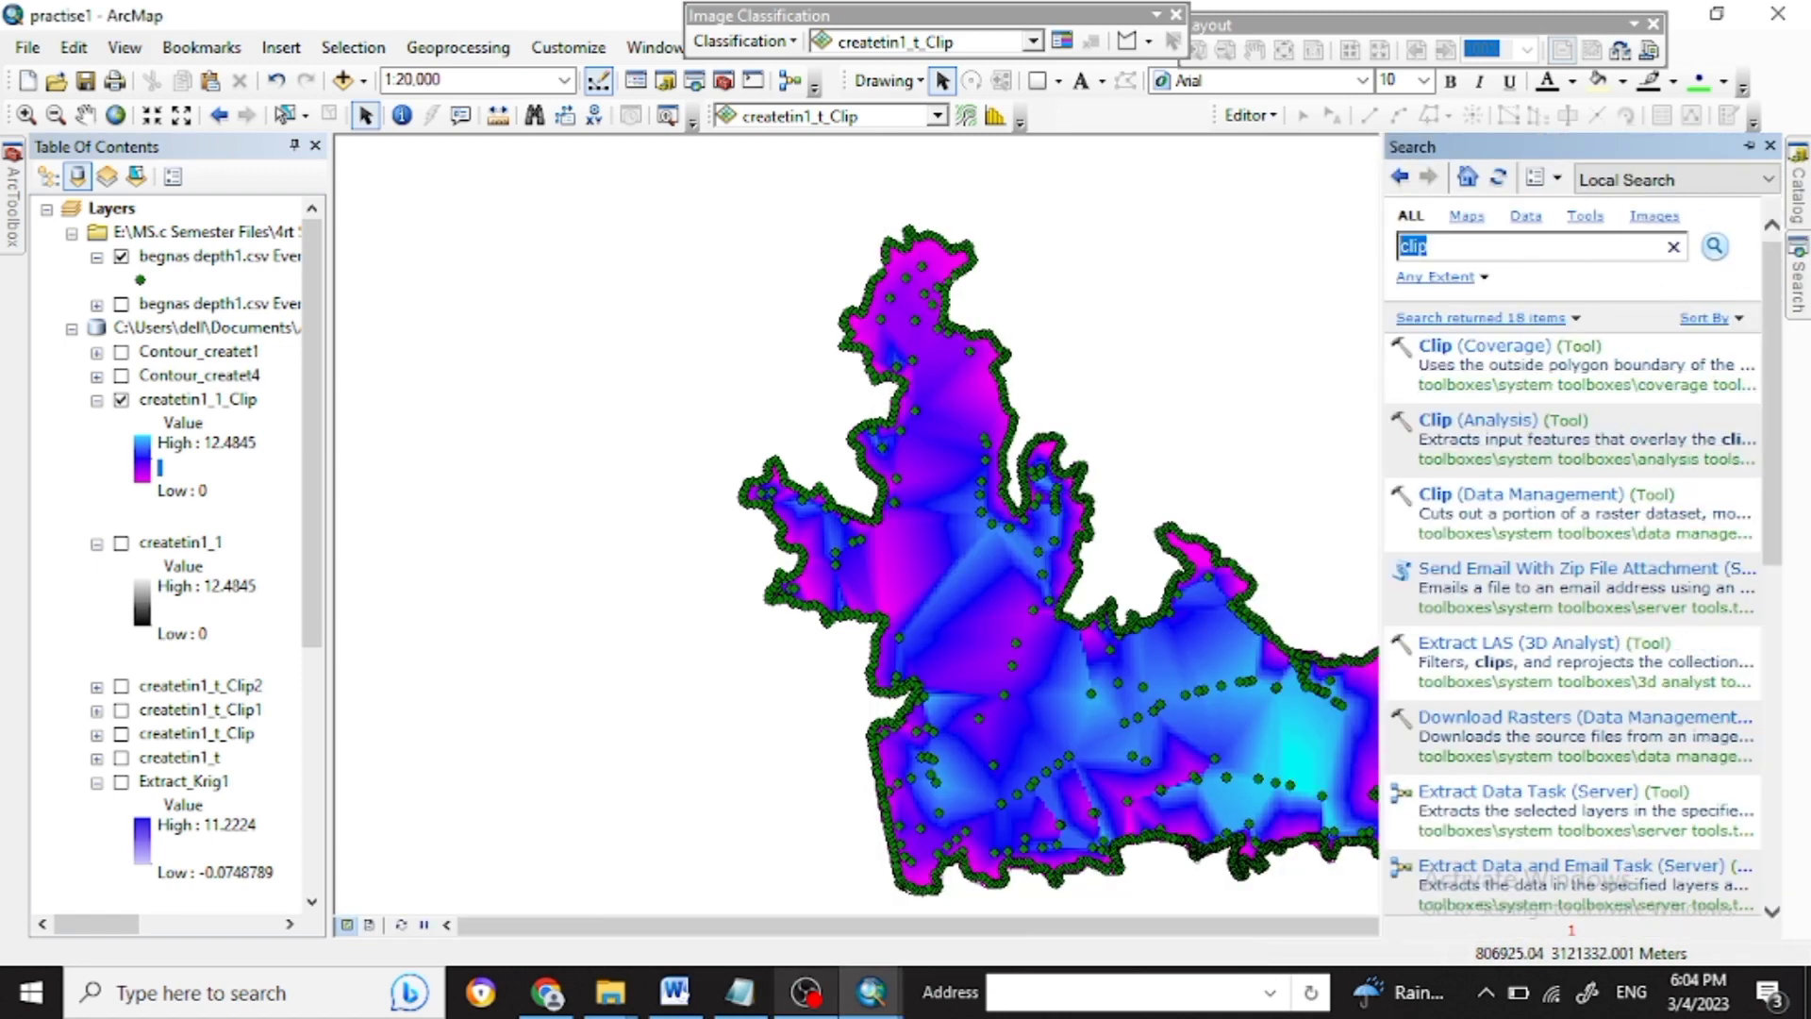
{"action": "type", "text": "surface volume"}
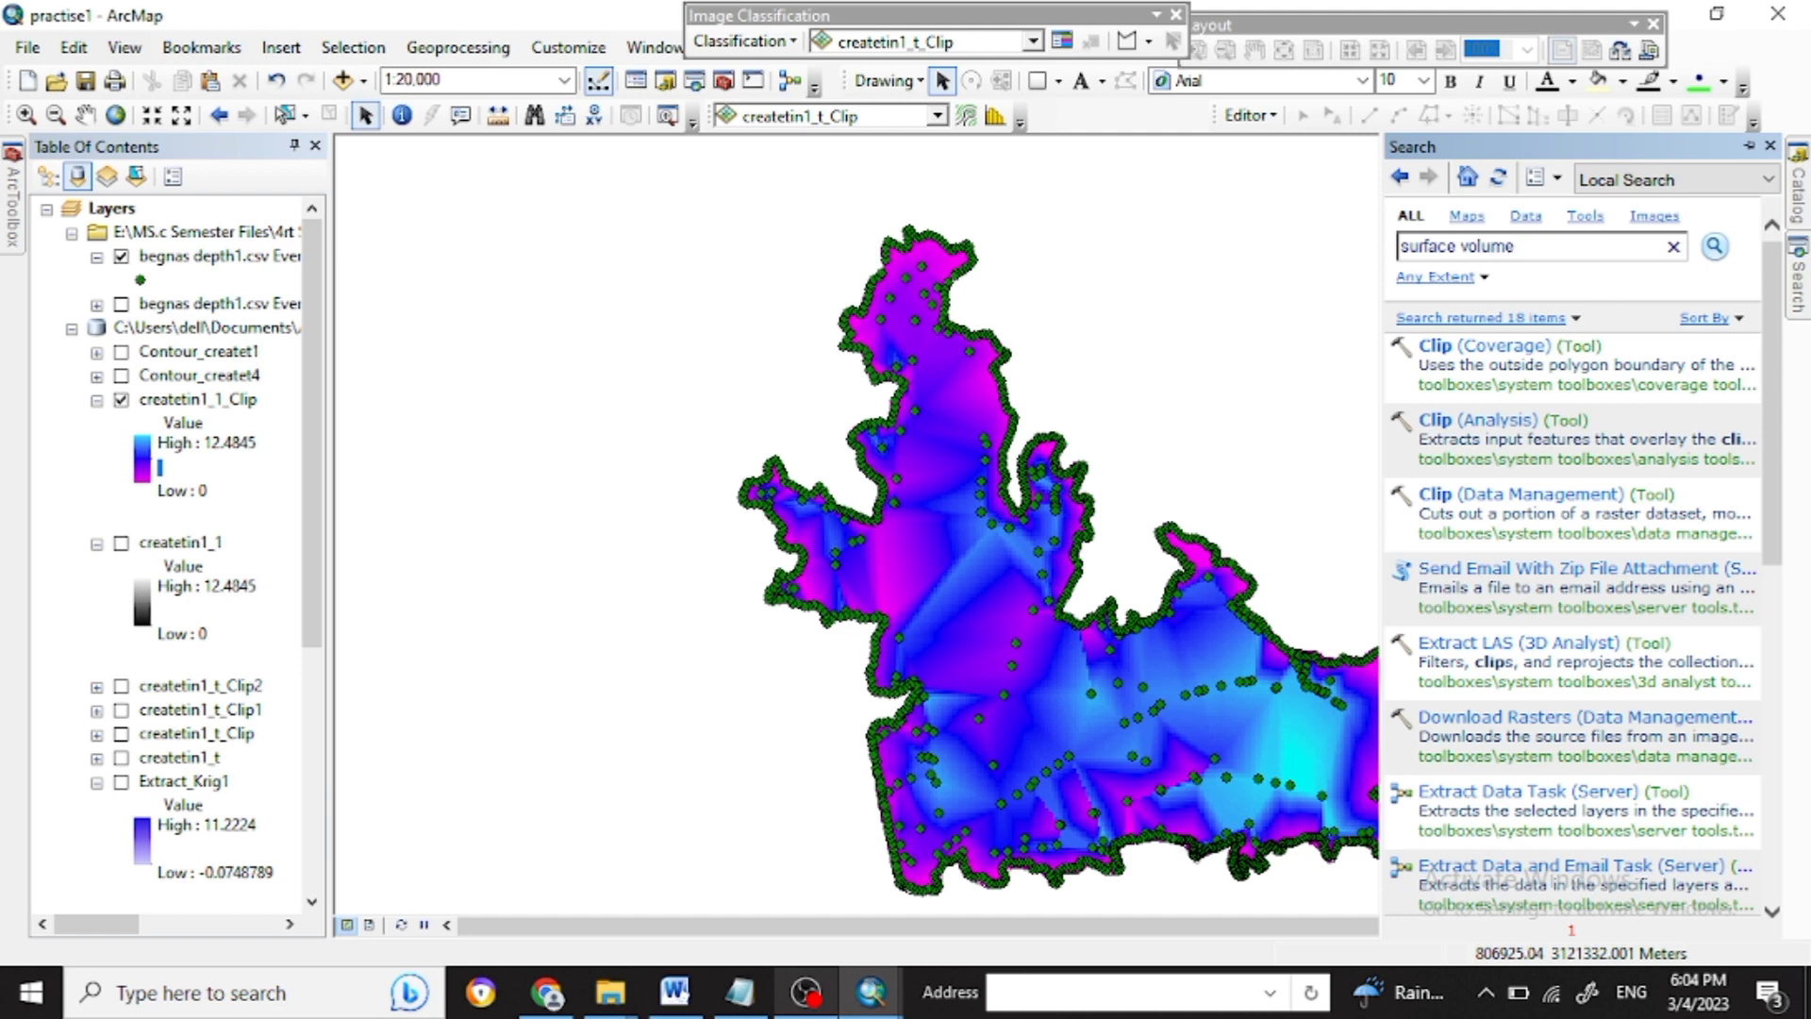
{"action": "key", "text": "Return"}
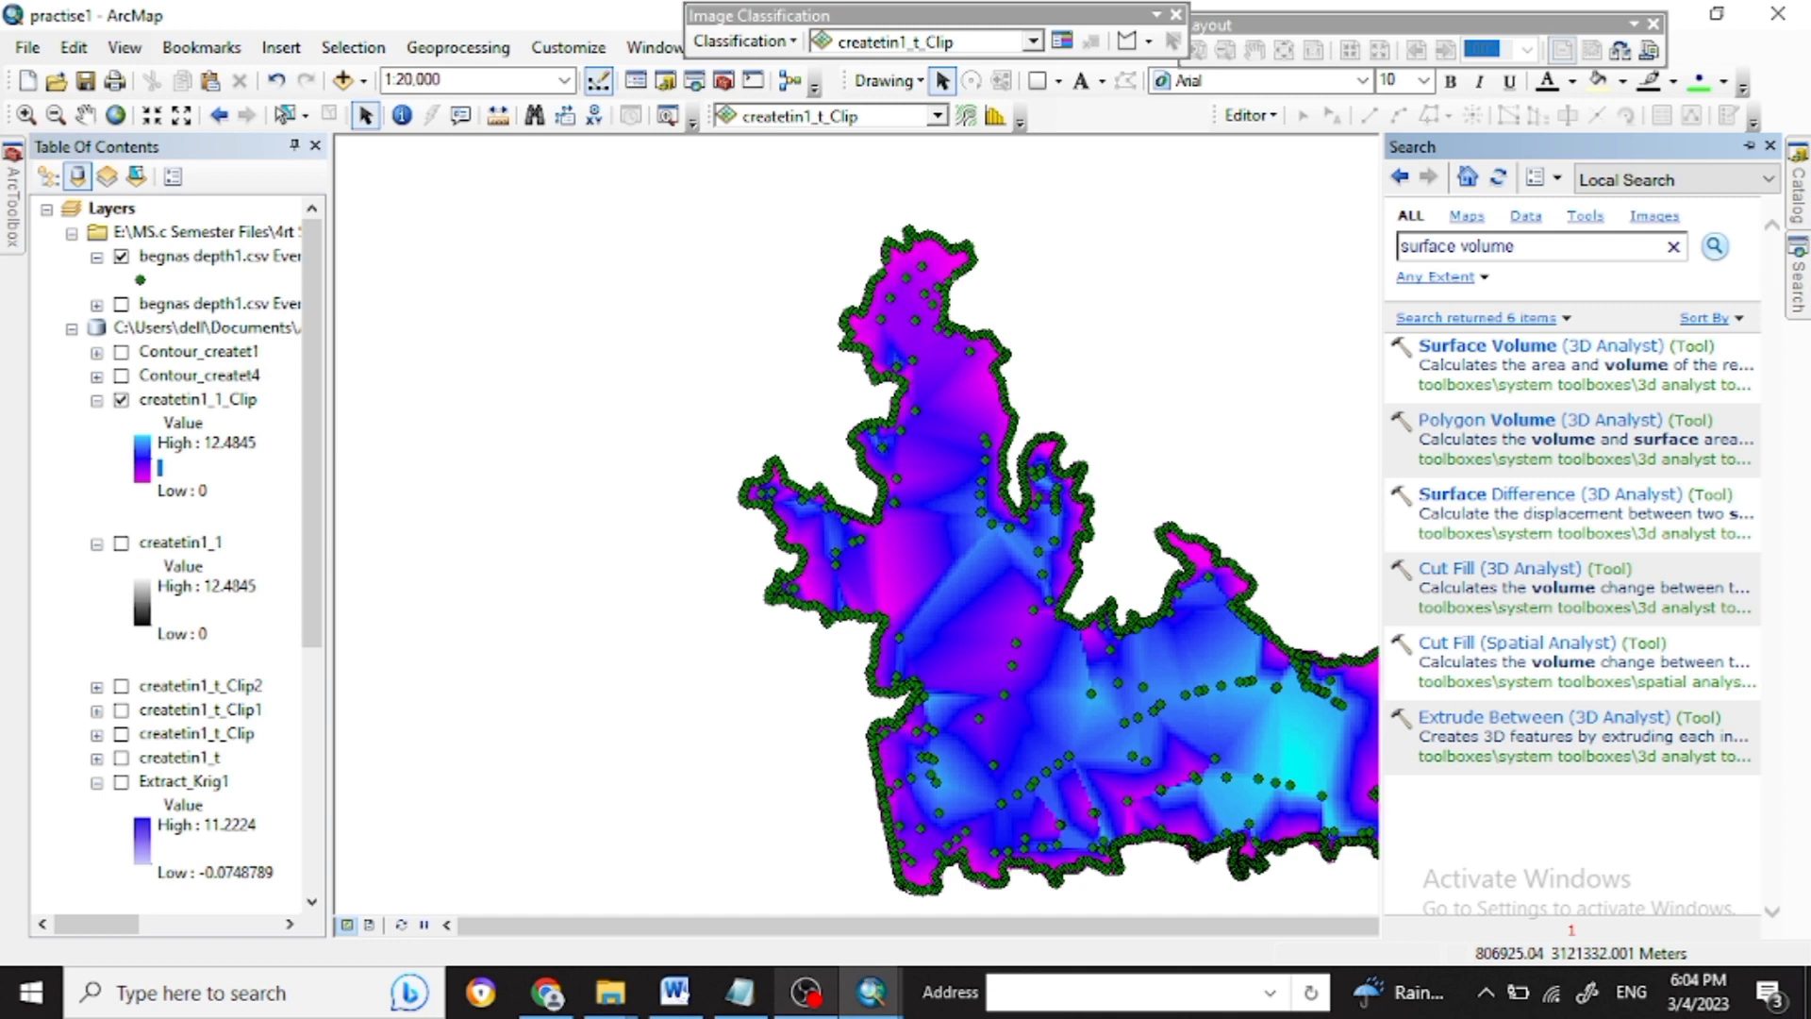
{"action": "left_click", "coordinate": [1488, 345]}
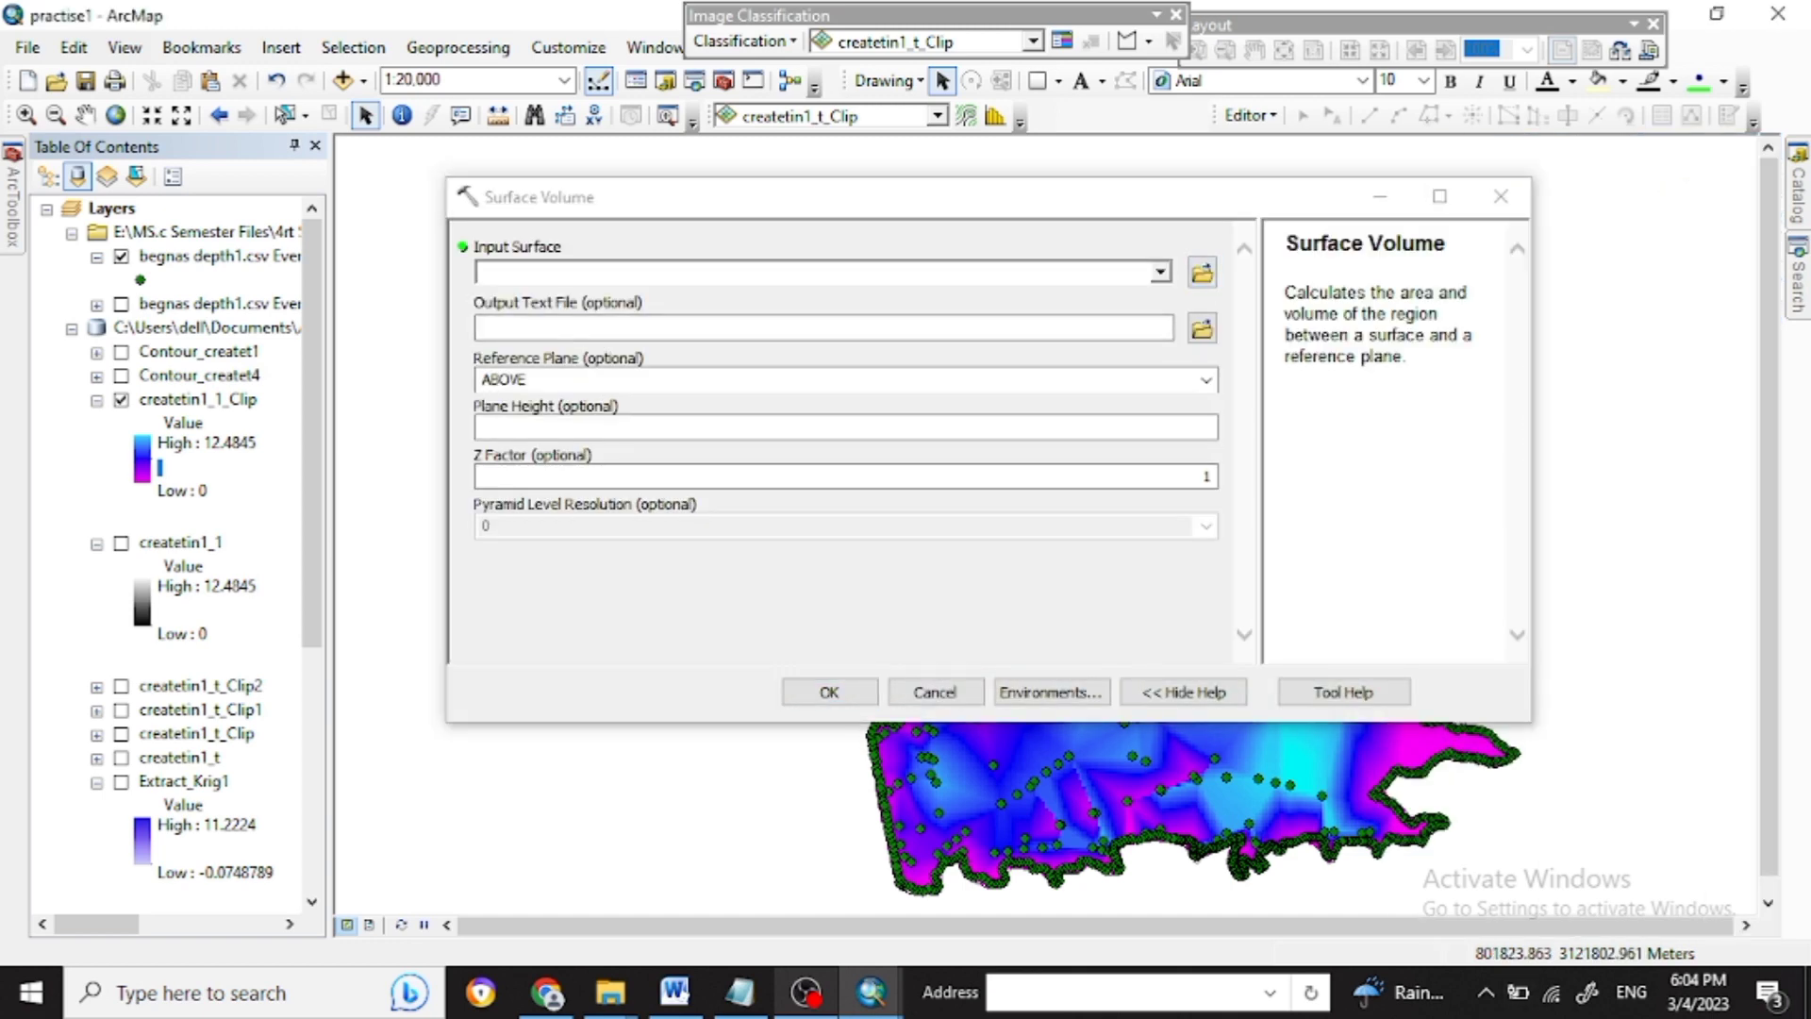
{"action": "left_click", "coordinate": [1160, 272]}
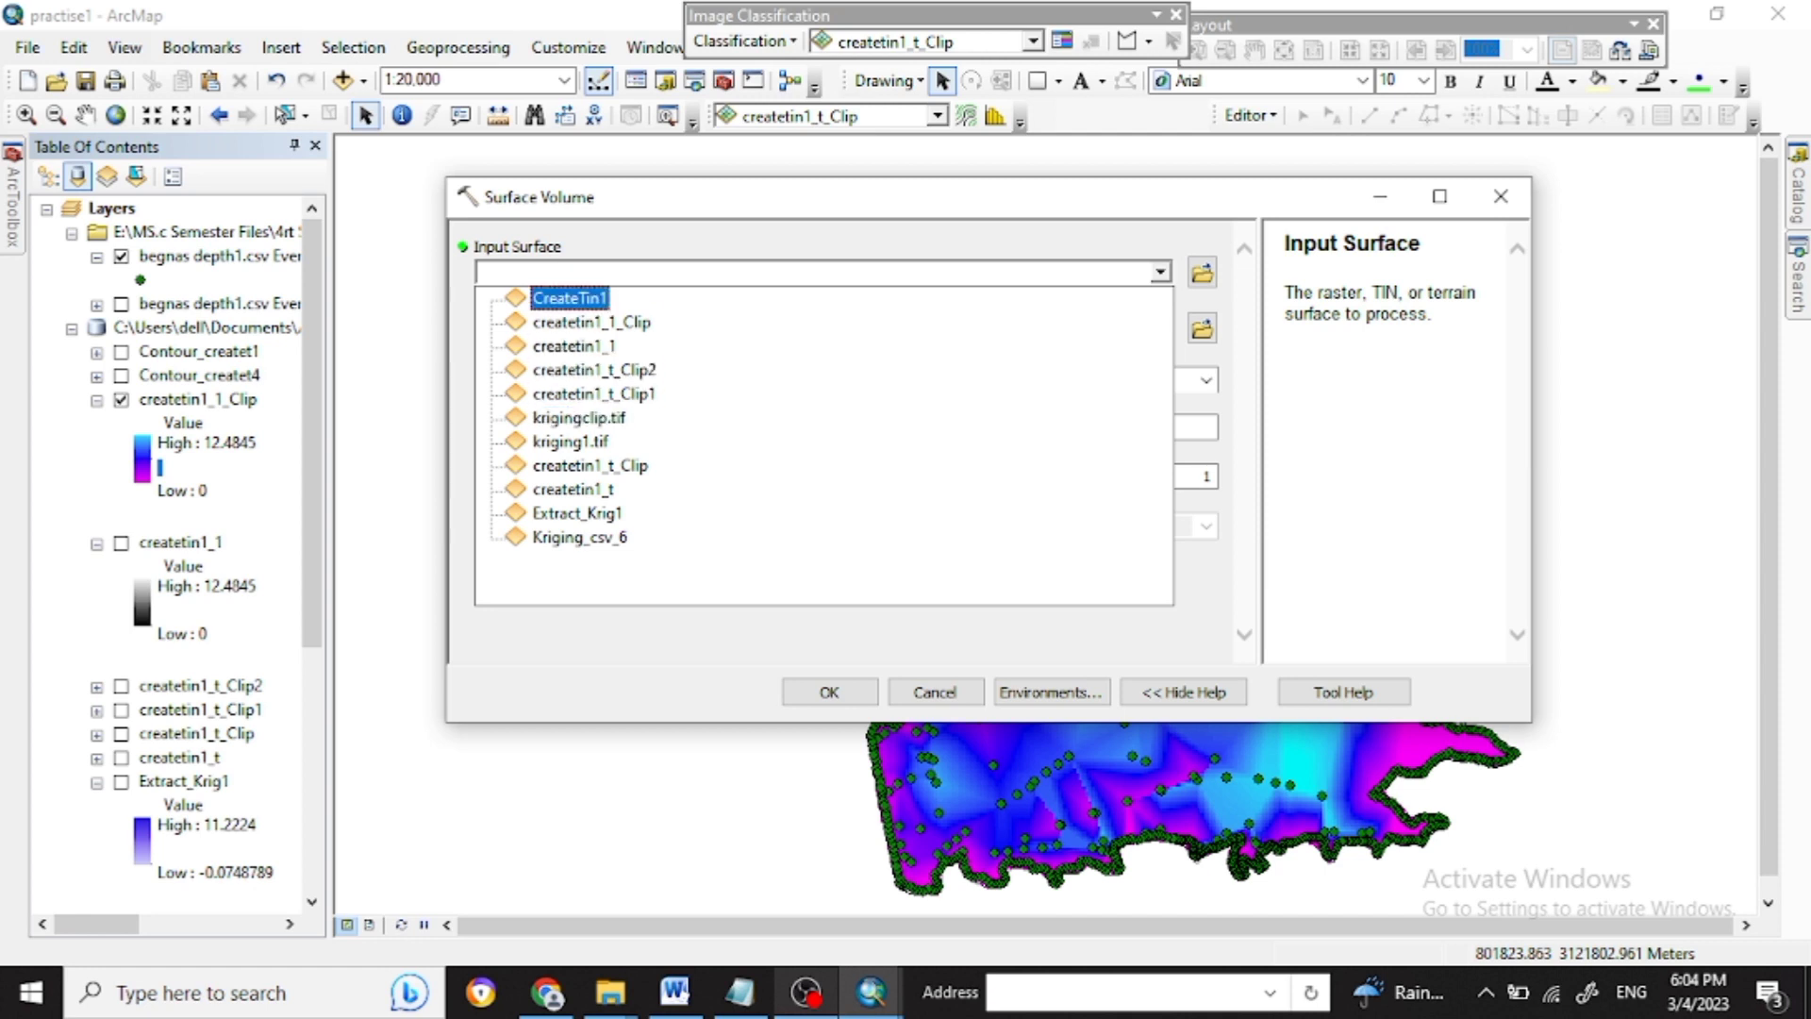
{"action": "left_click", "coordinate": [591, 322]}
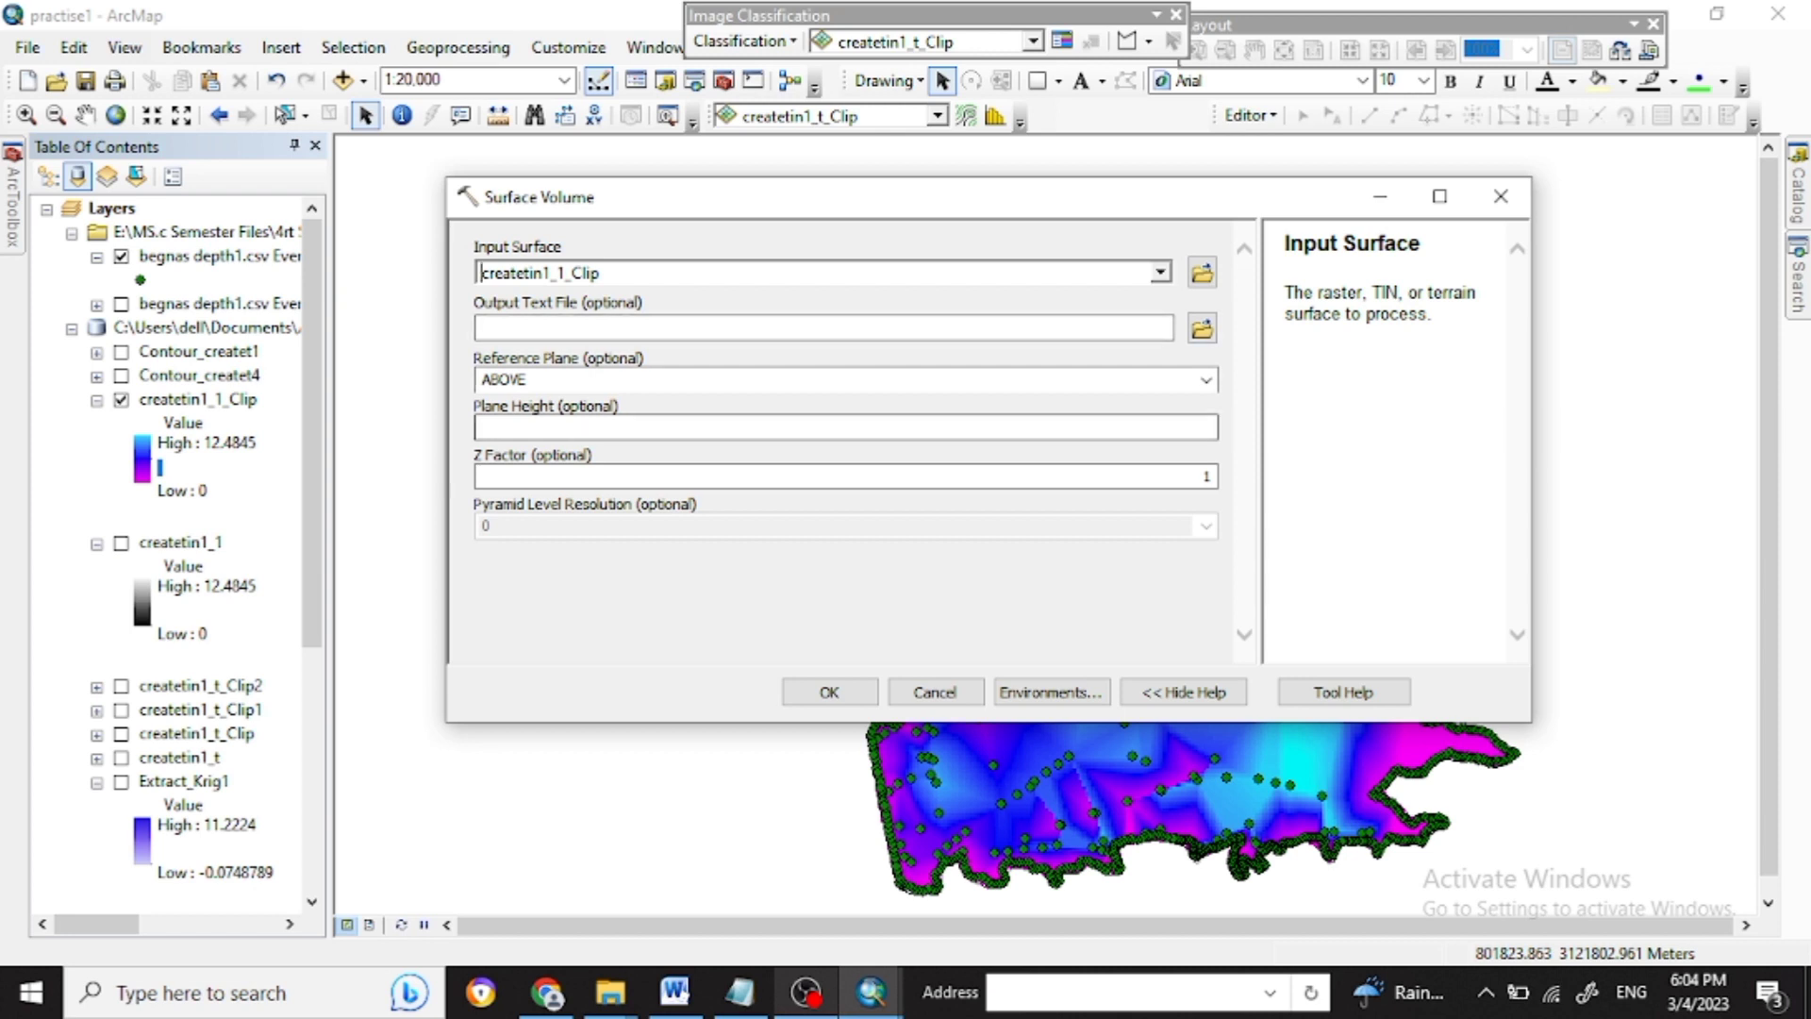
{"action": "left_click", "coordinate": [1210, 426]}
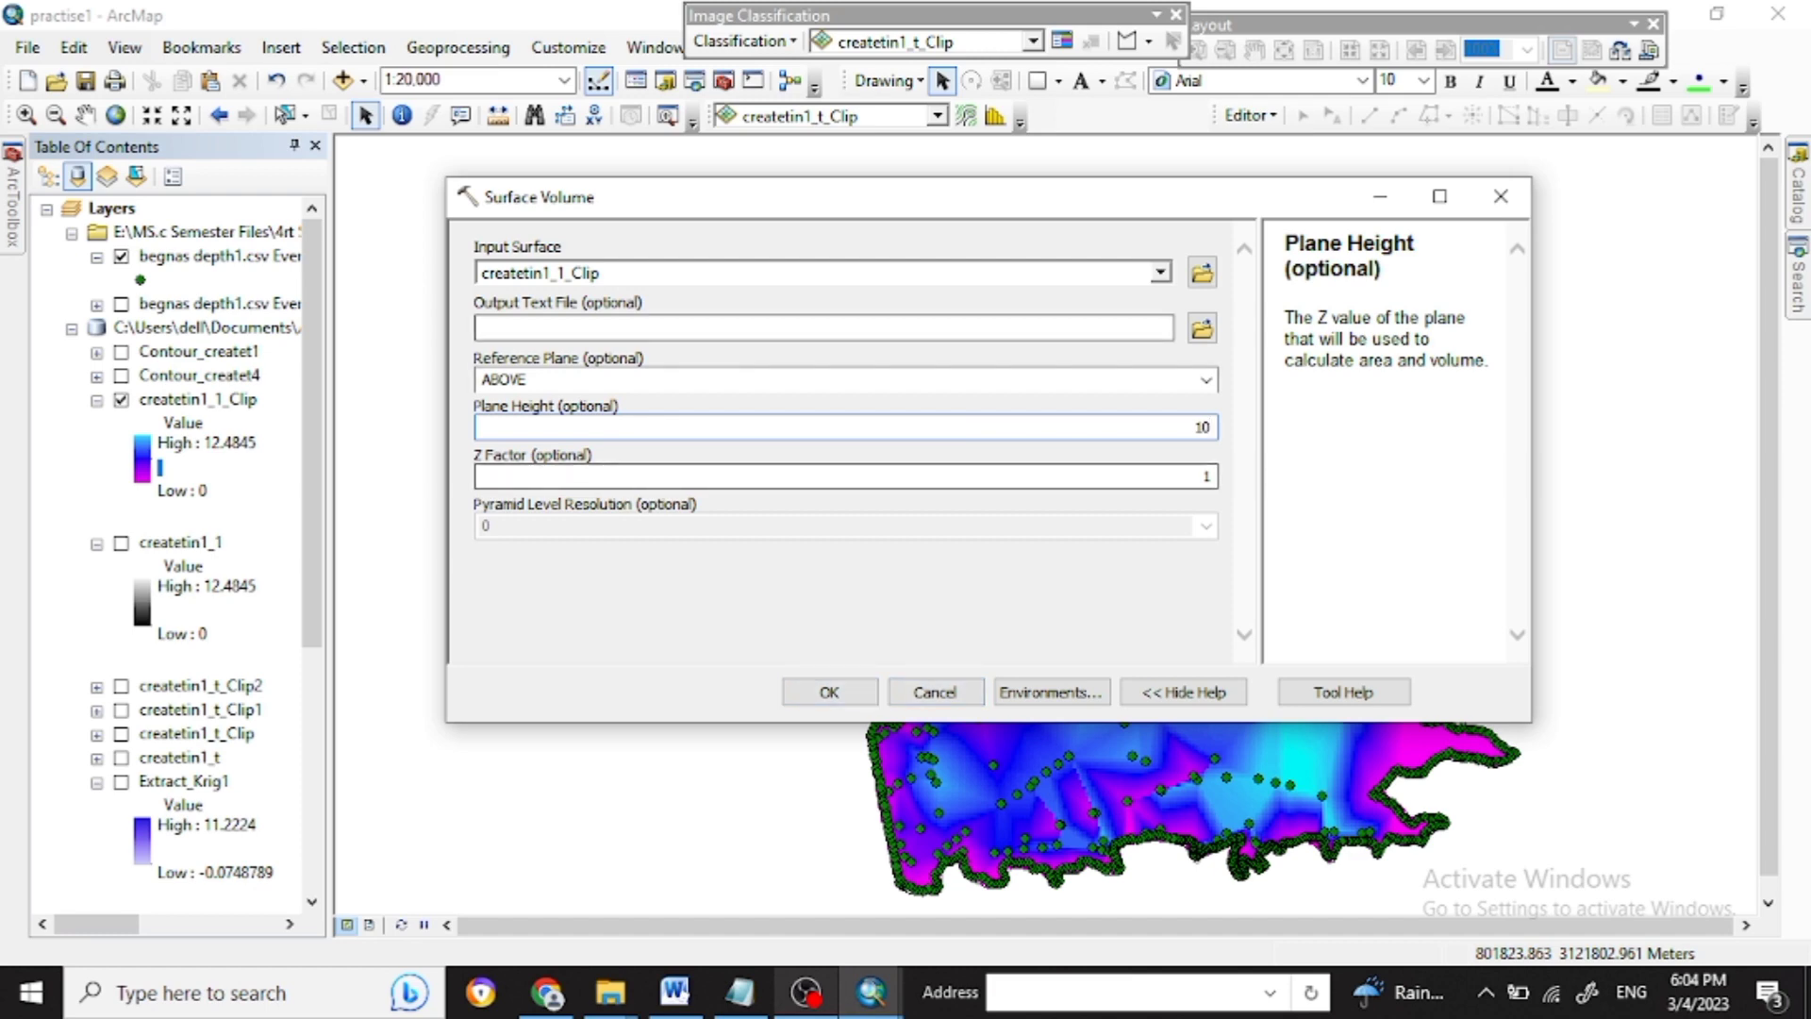
{"action": "left_click", "coordinate": [829, 691]}
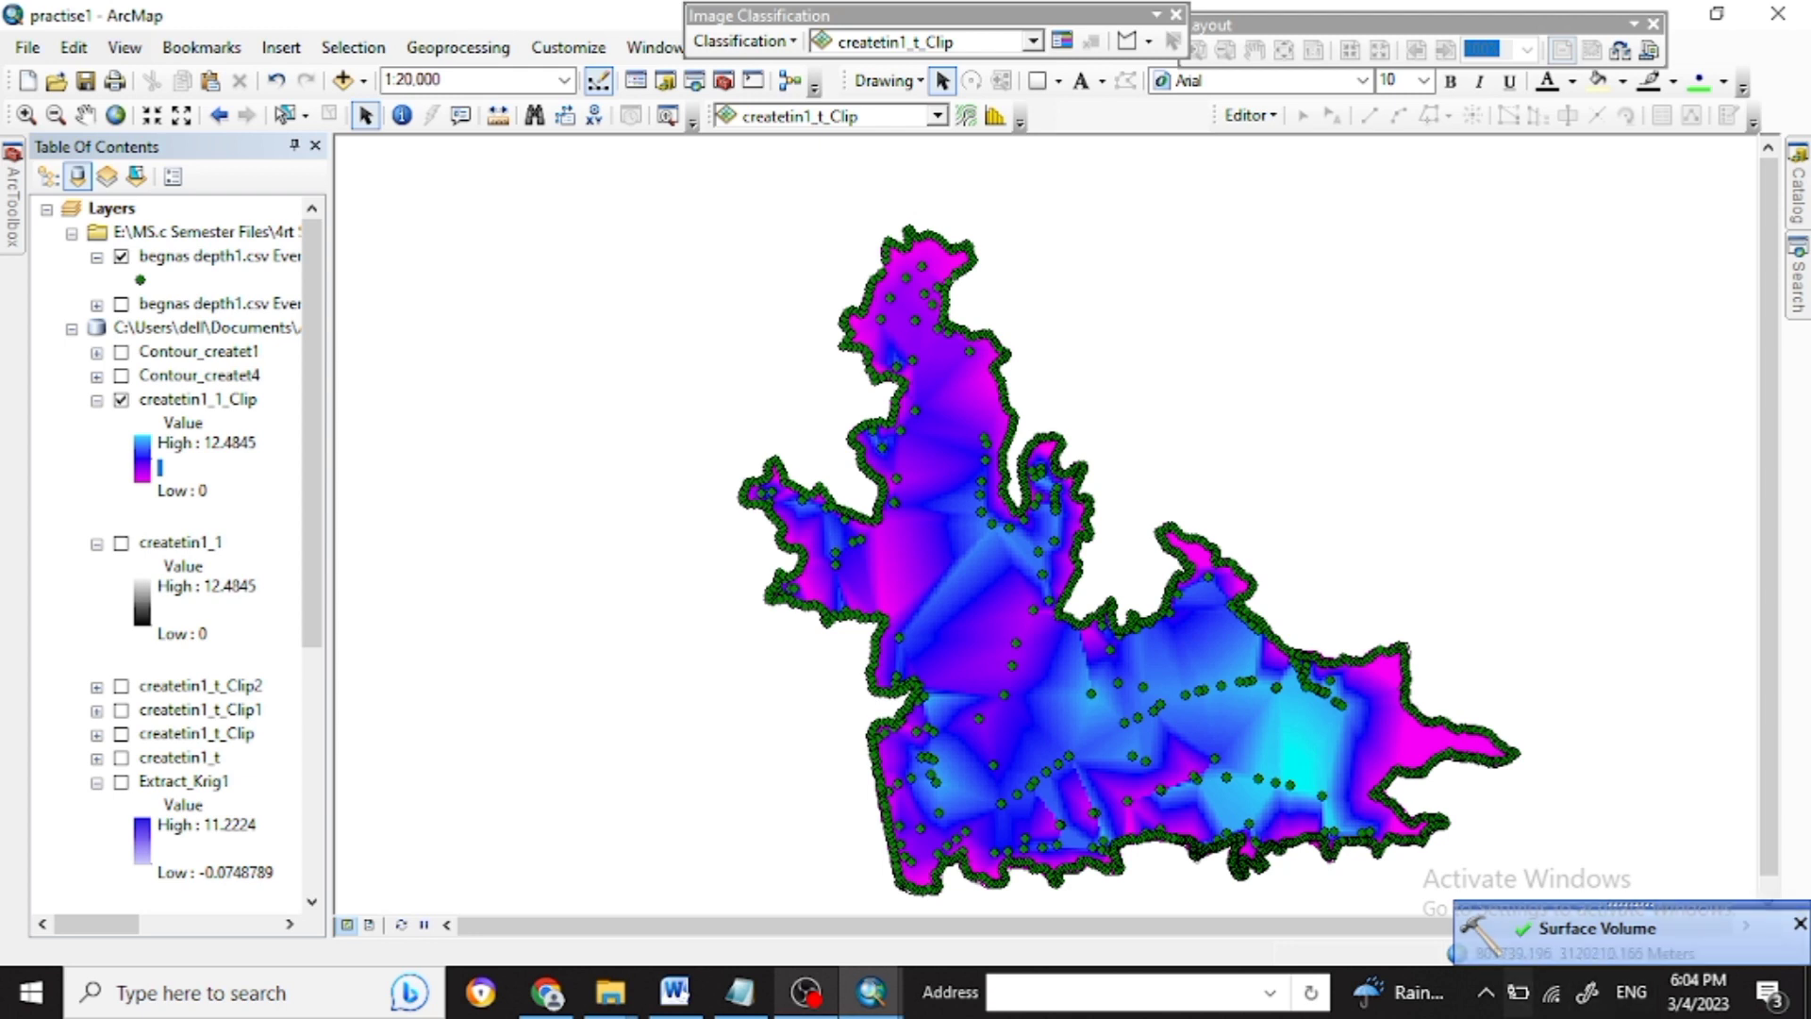
Open the 1begnassurfacevolume10m.txt table, examine its plane height, 2D and 3D area and volume values, and close it.
{"action": "scroll", "coordinate": [179, 556], "scroll_direction": "down", "scroll_amount": 4}
{"action": "scroll", "coordinate": [189, 849], "scroll_direction": "down", "scroll_amount": 2}
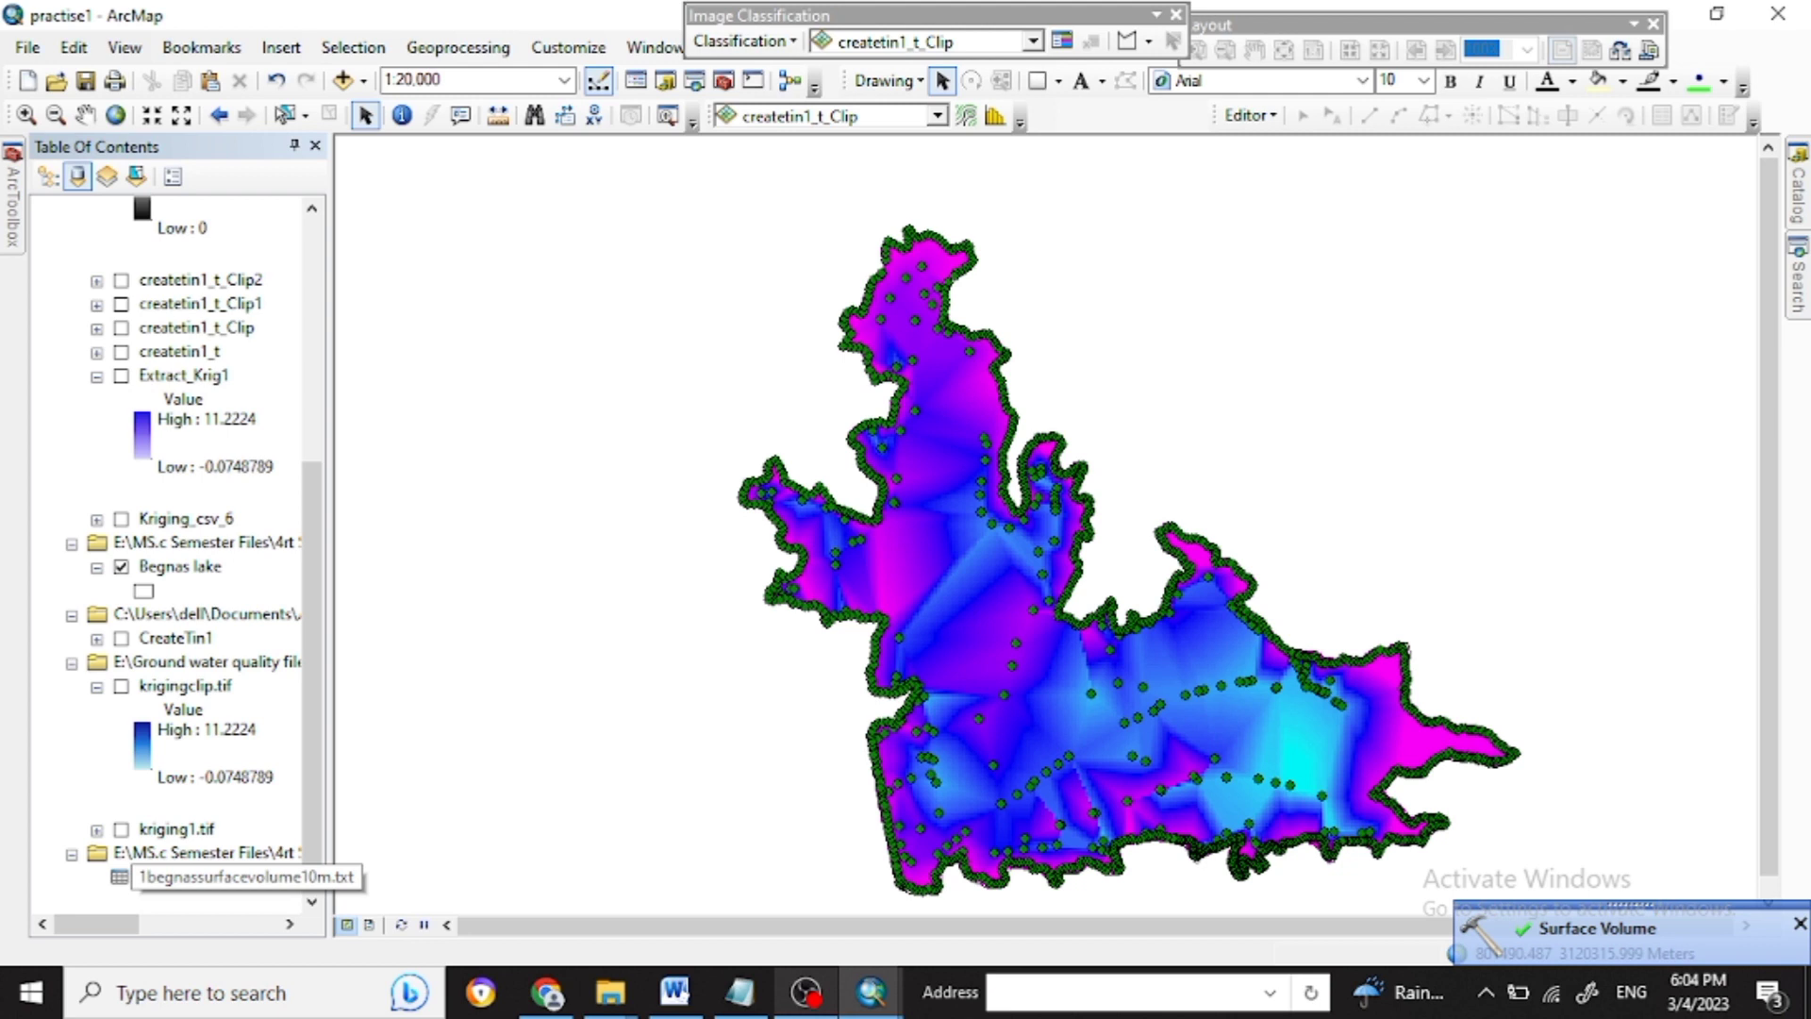
{"action": "right_click", "coordinate": [236, 876]}
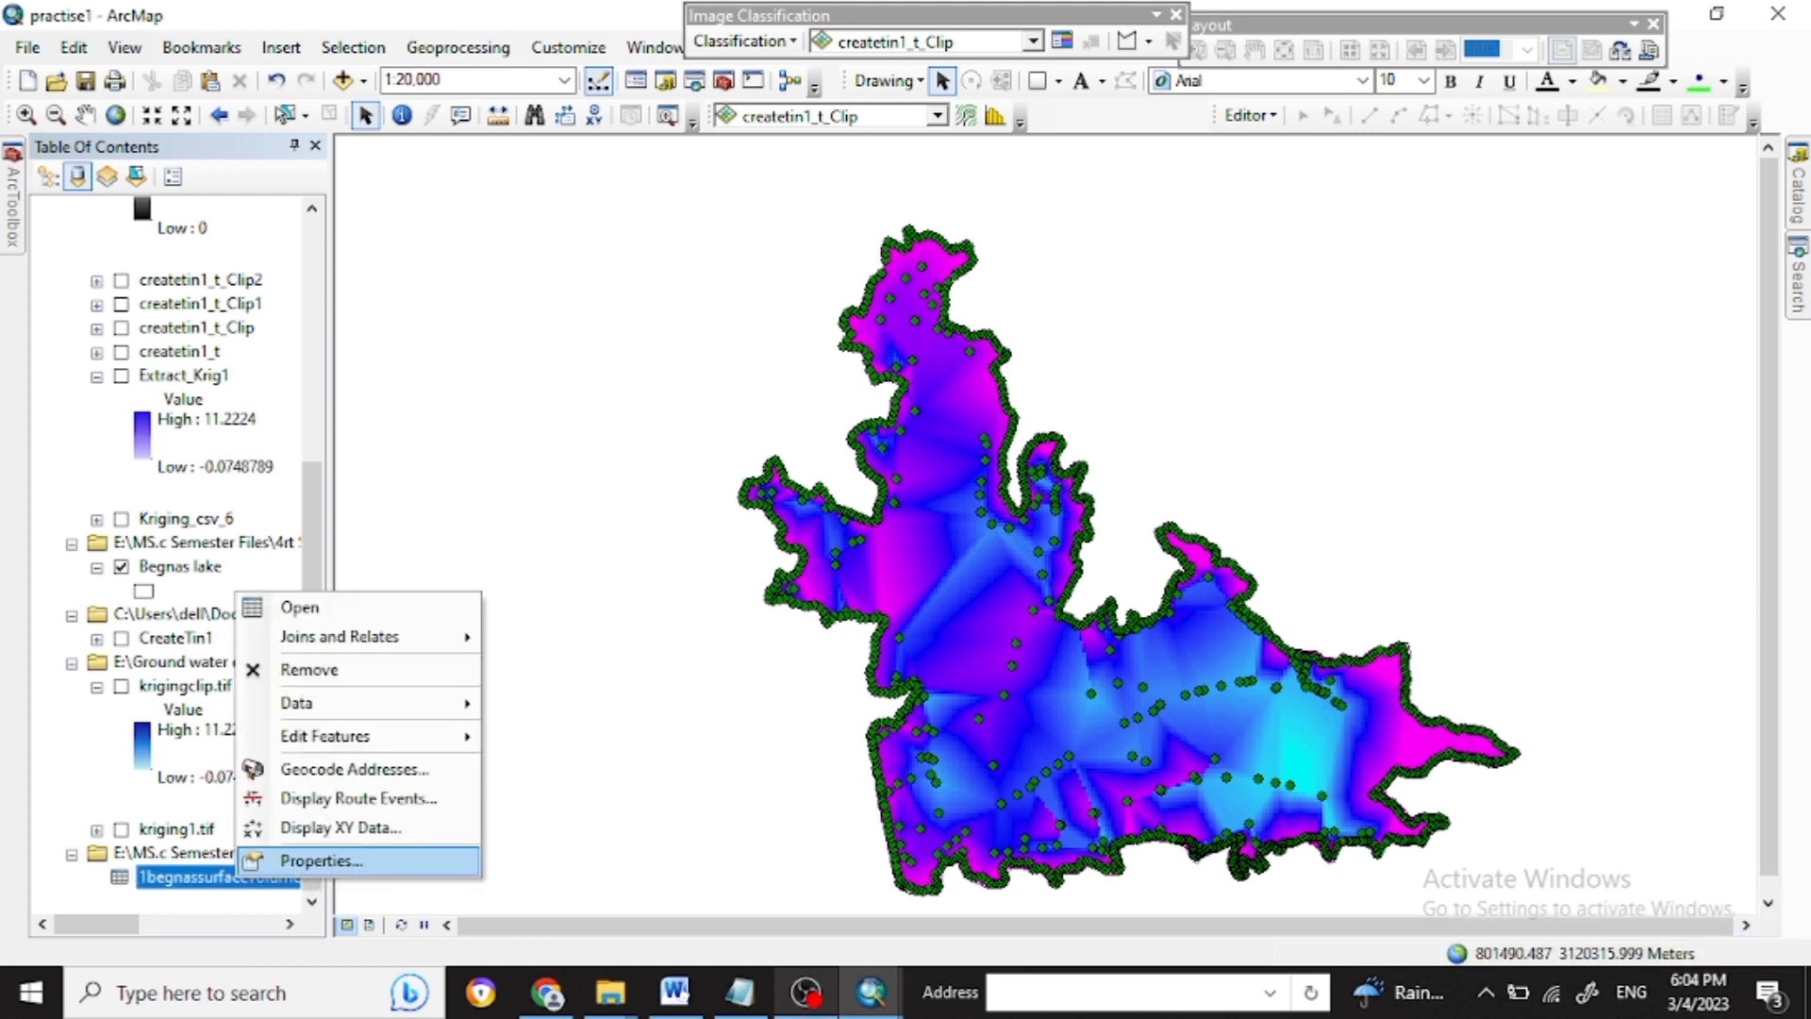
{"action": "left_click", "coordinate": [326, 609]}
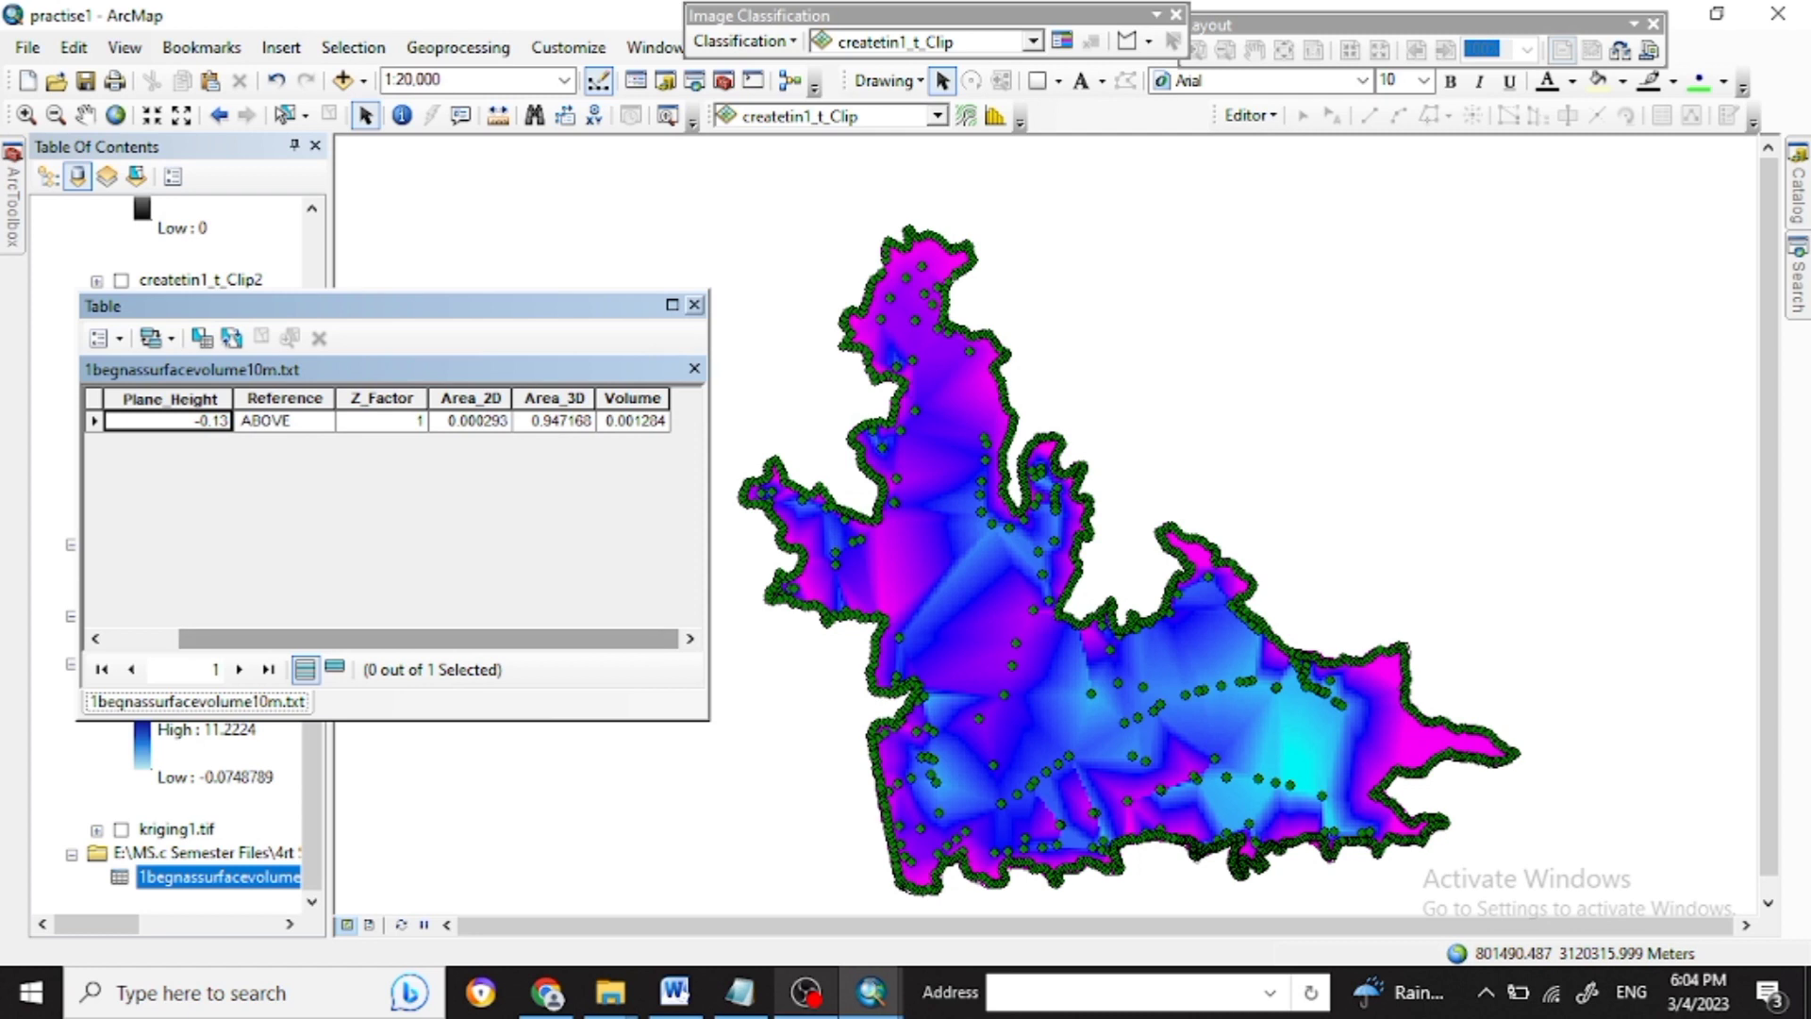
{"action": "mouse_move", "coordinate": [429, 639]}
{"action": "left_mouse_down"}
{"action": "mouse_move", "coordinate": [357, 638]}
{"action": "mouse_move", "coordinate": [428, 639]}
{"action": "left_mouse_up"}
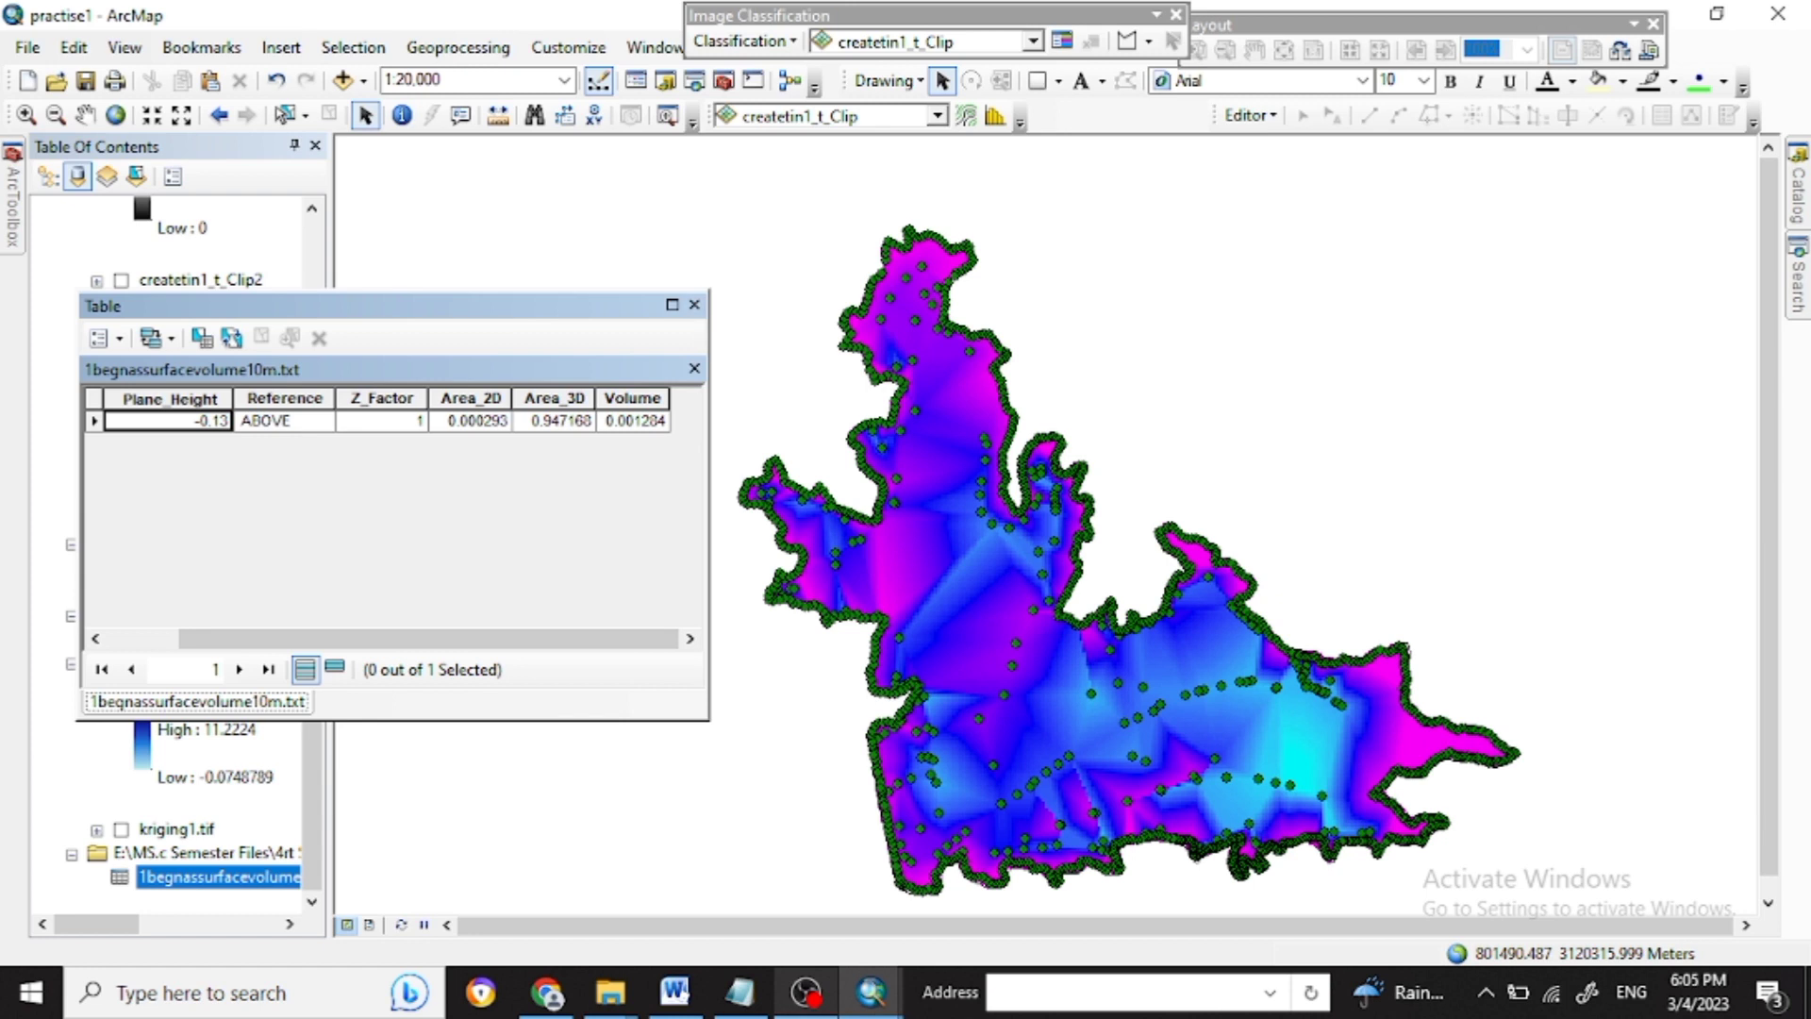
{"action": "left_click", "coordinate": [694, 305]}
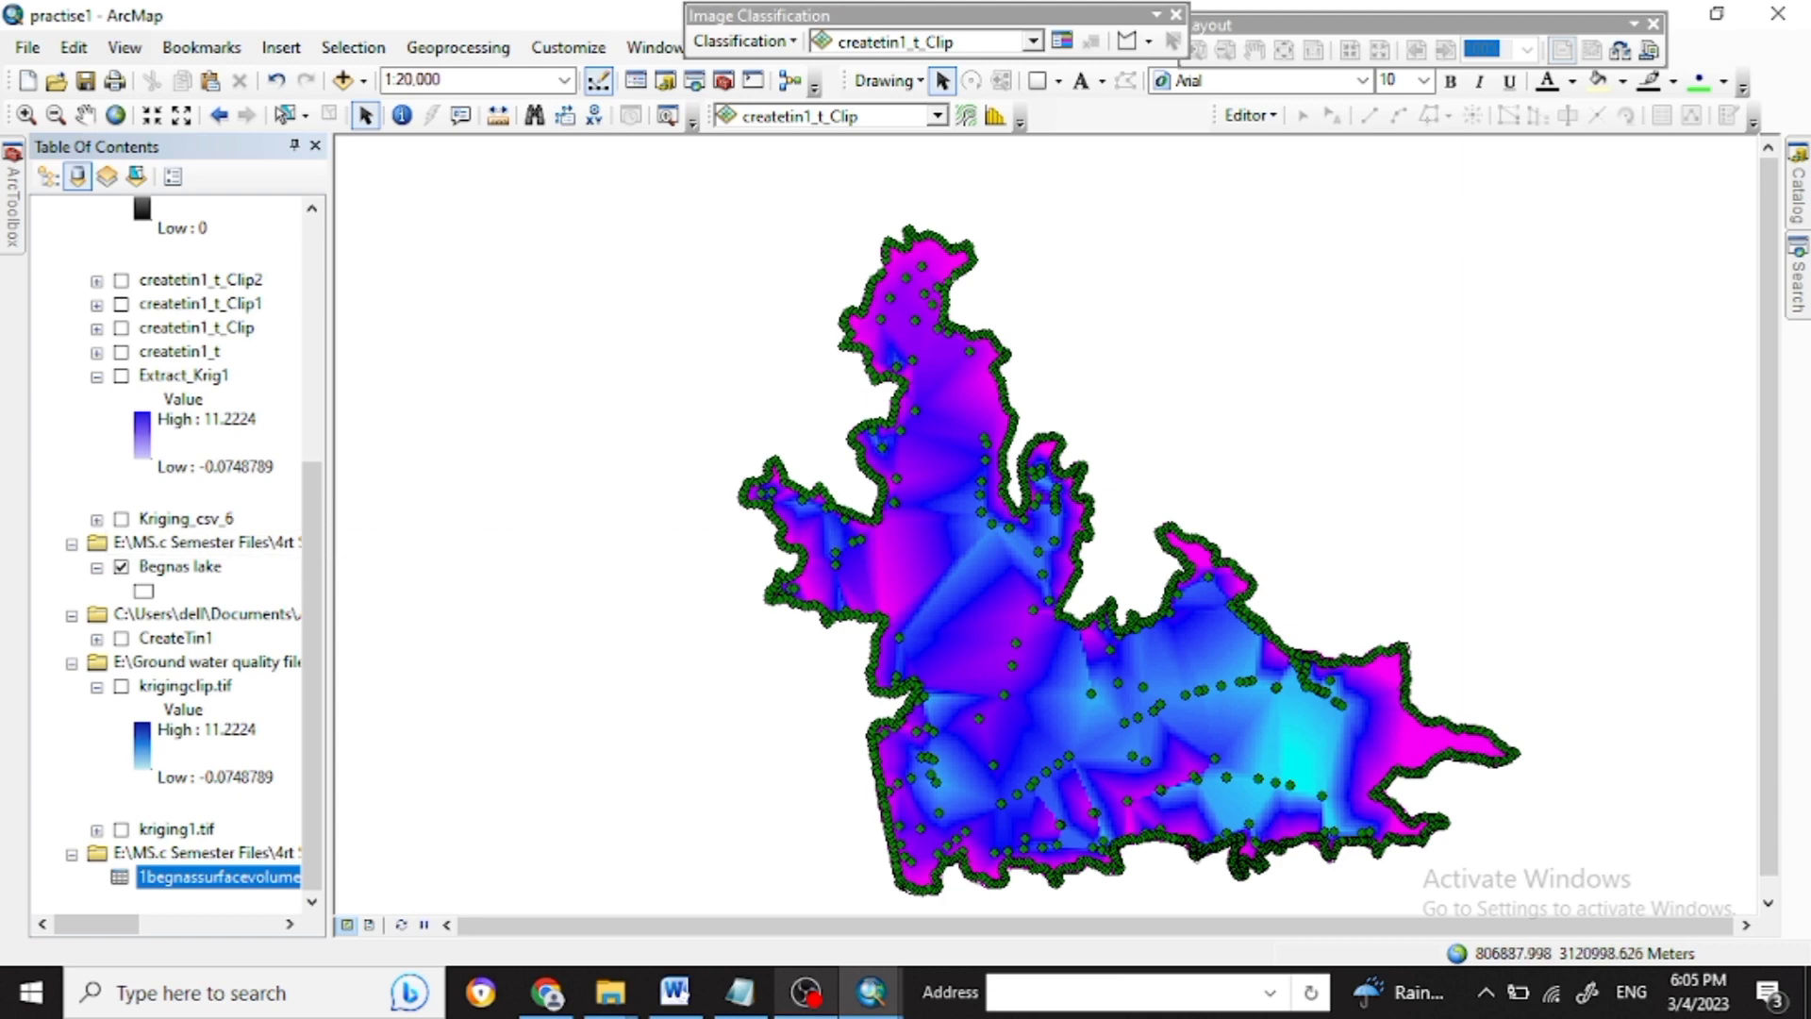
Search the tools for "contour" and open the Contour (Spatial Analyst) tool.
{"action": "left_click", "coordinate": [1797, 276]}
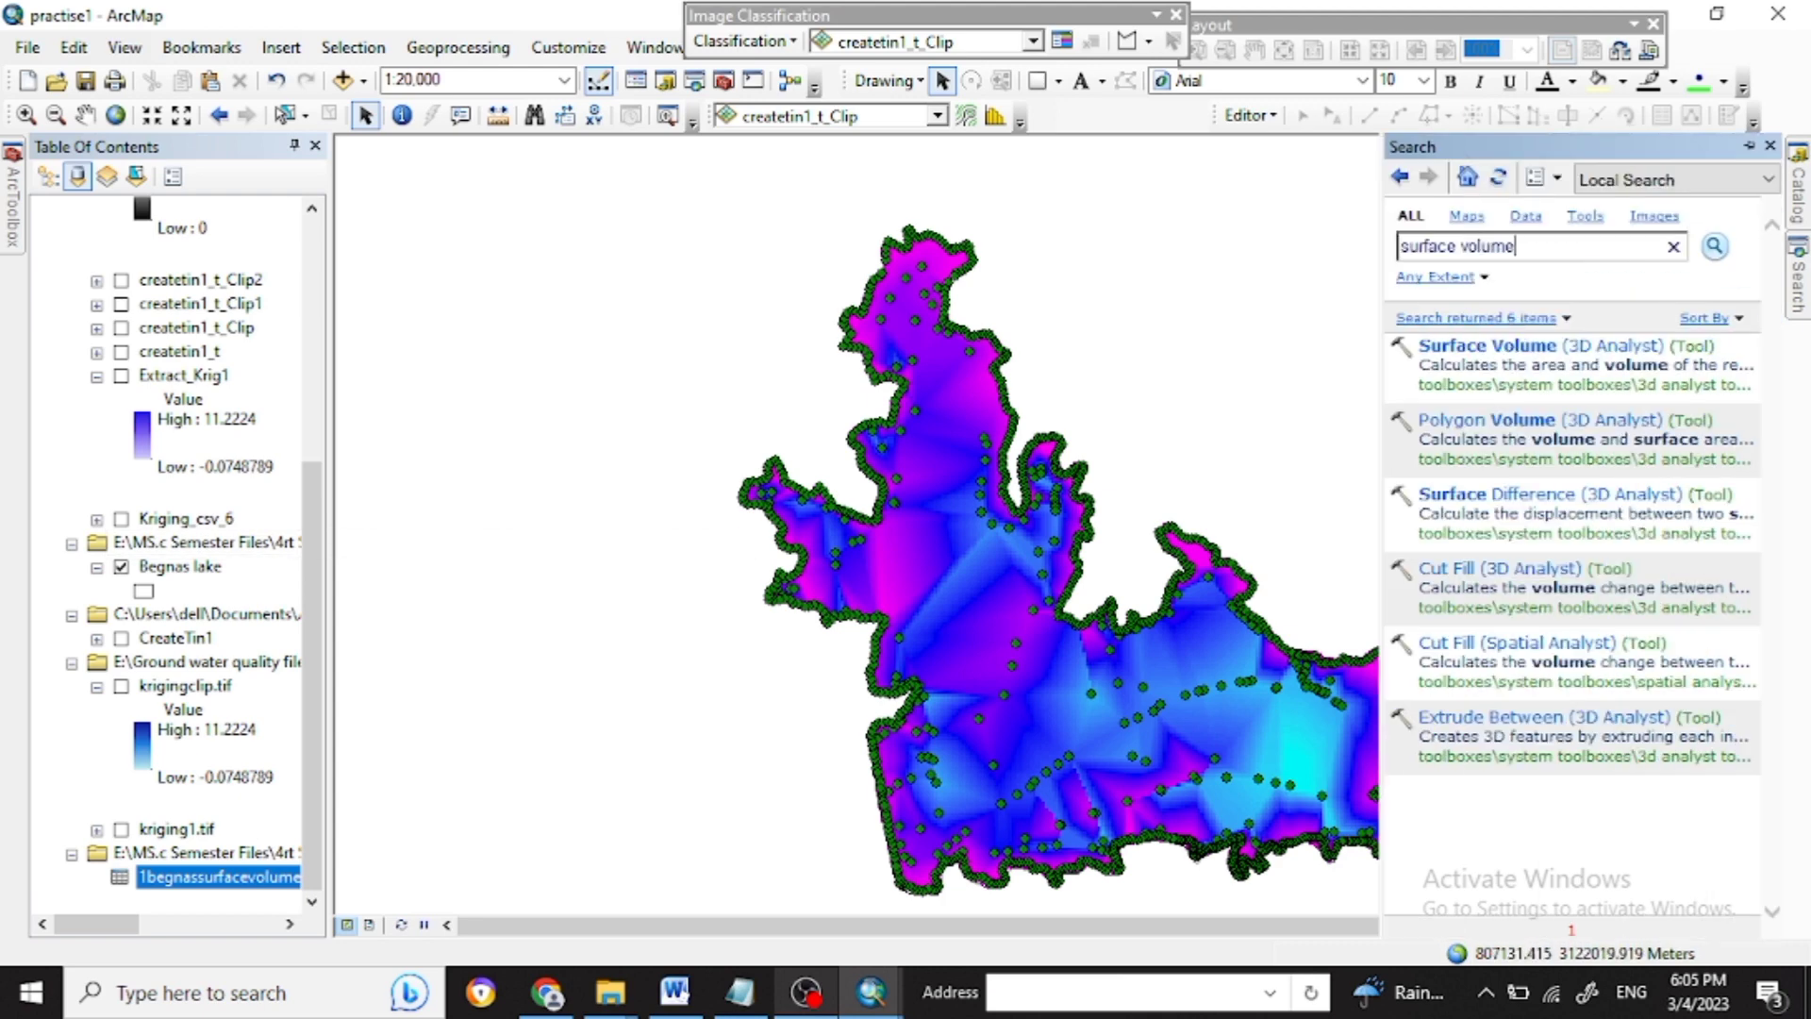
{"action": "key", "text": "ctrl+a"}
{"action": "type", "text": "con"}
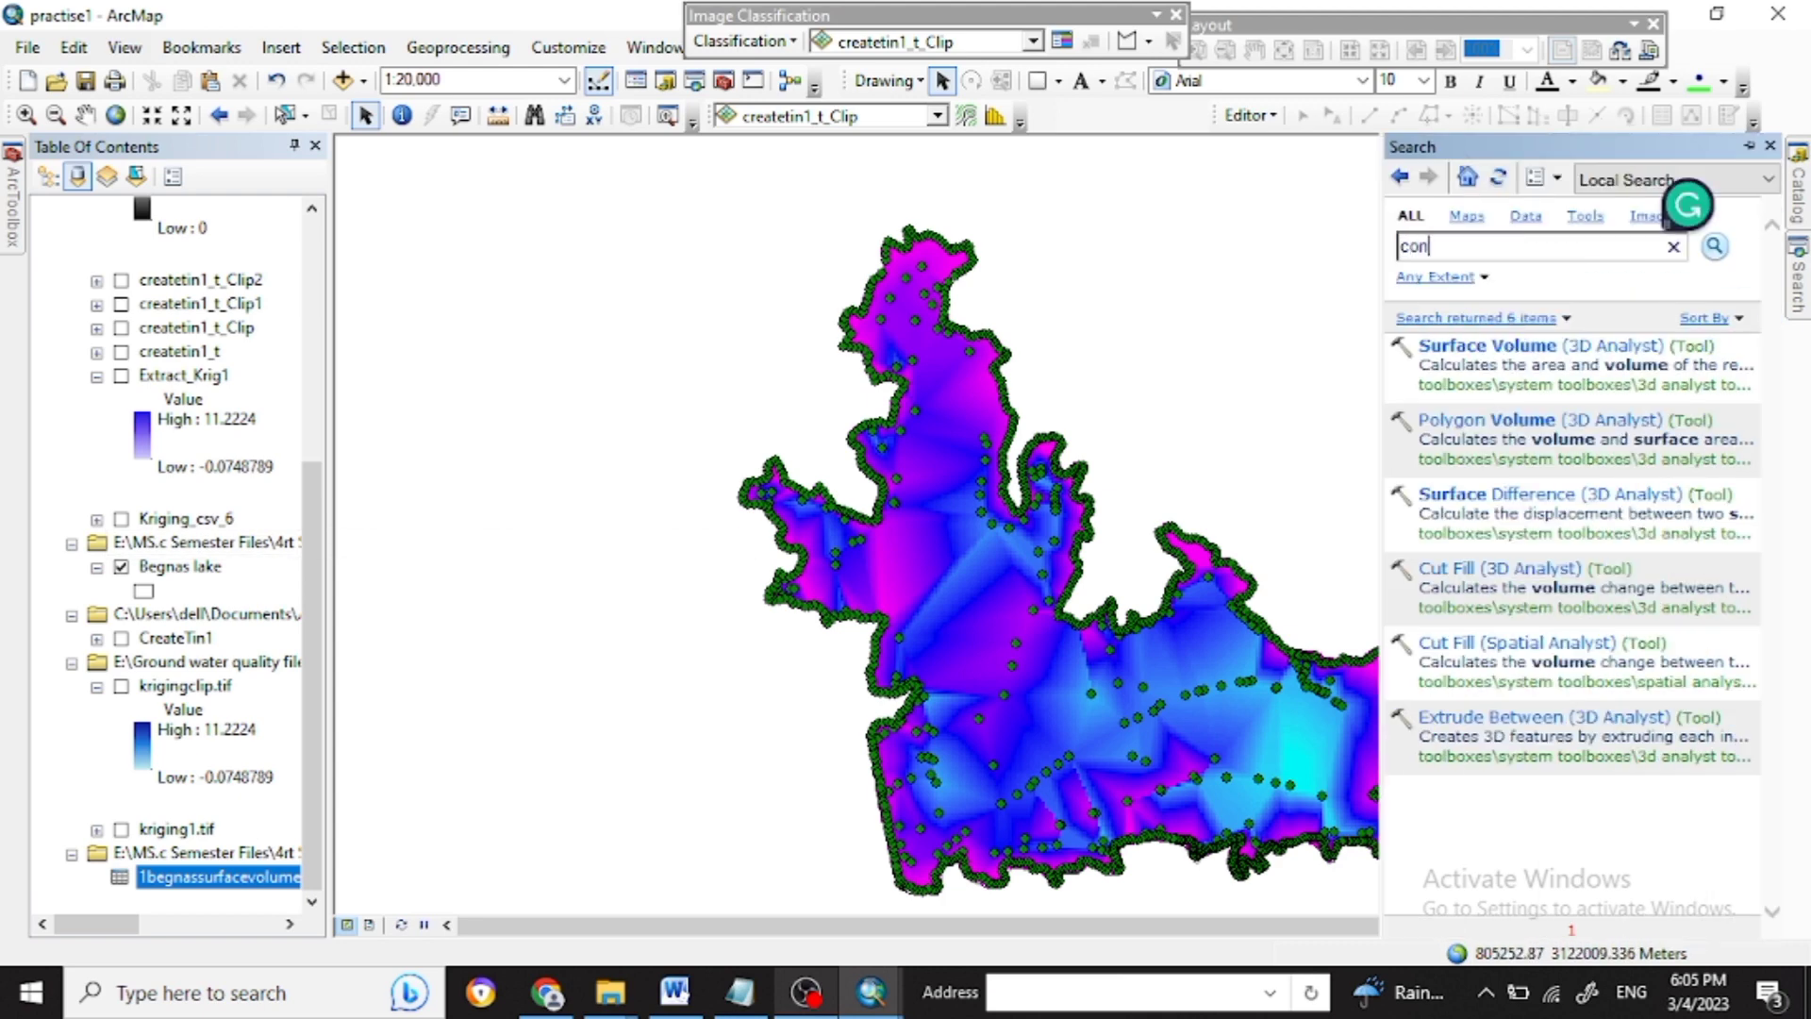
{"action": "type", "text": "tour"}
{"action": "key", "text": "Return"}
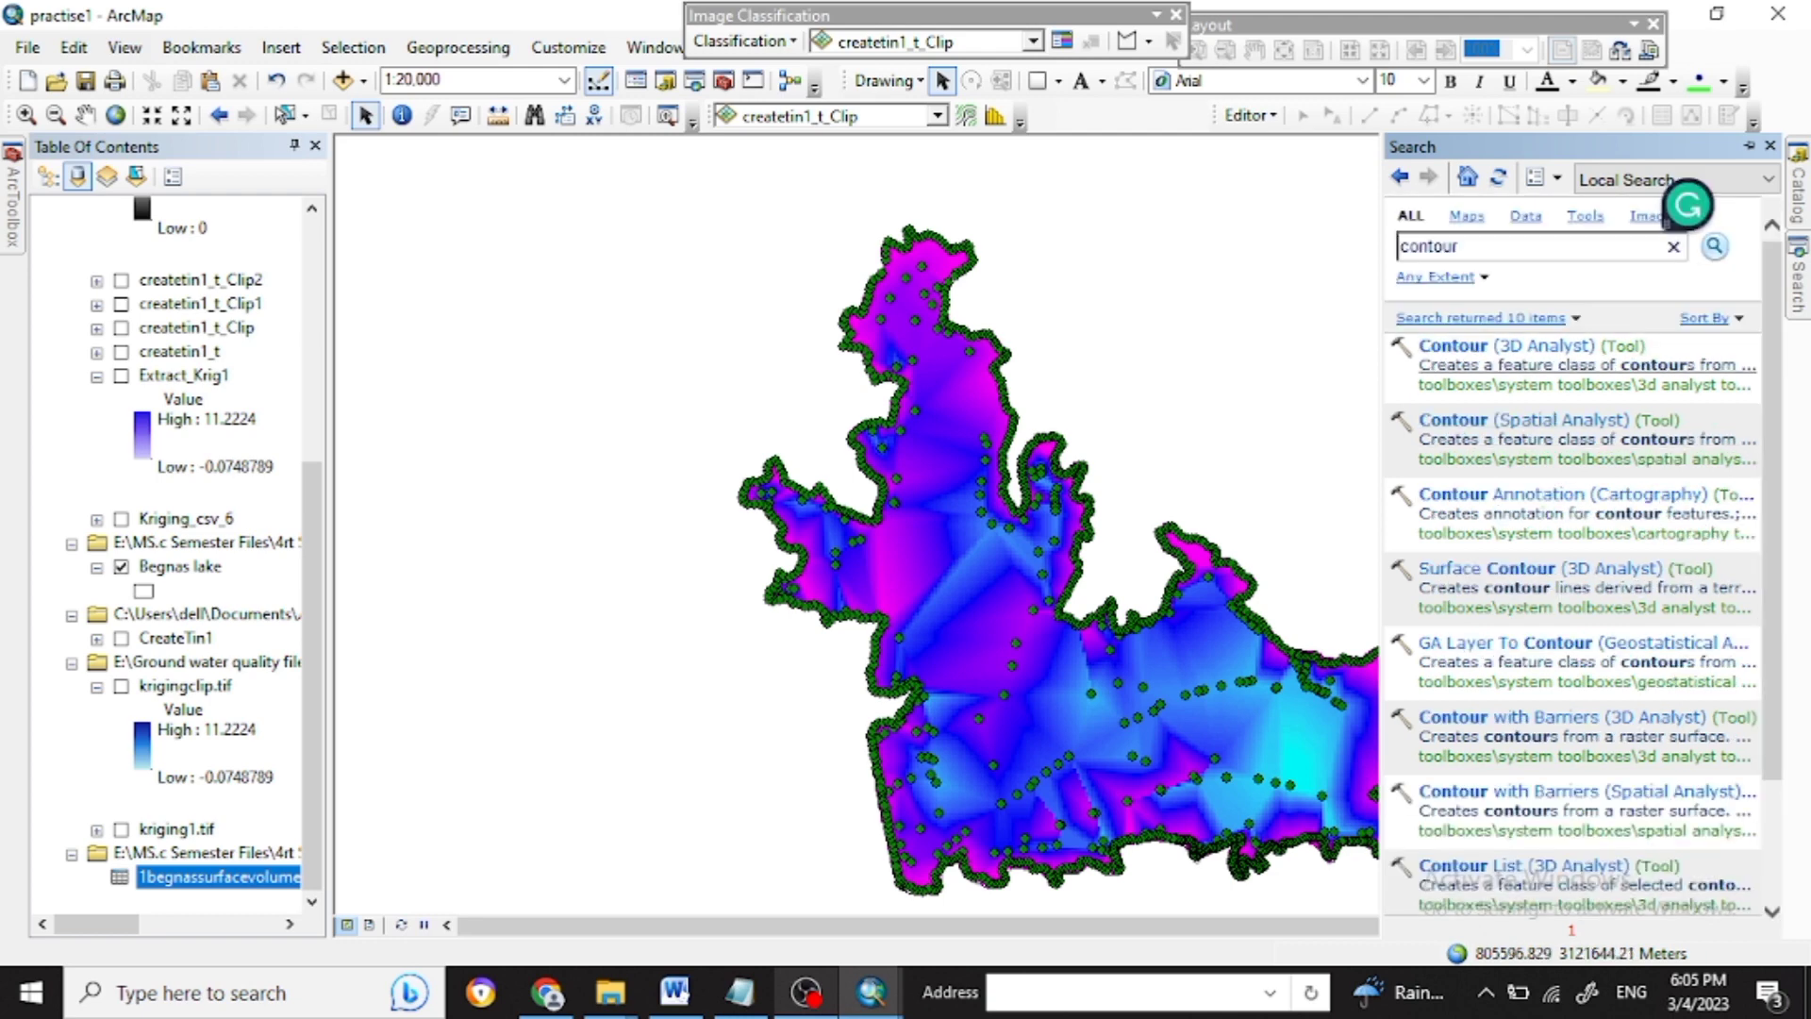
{"action": "left_click", "coordinate": [1488, 419]}
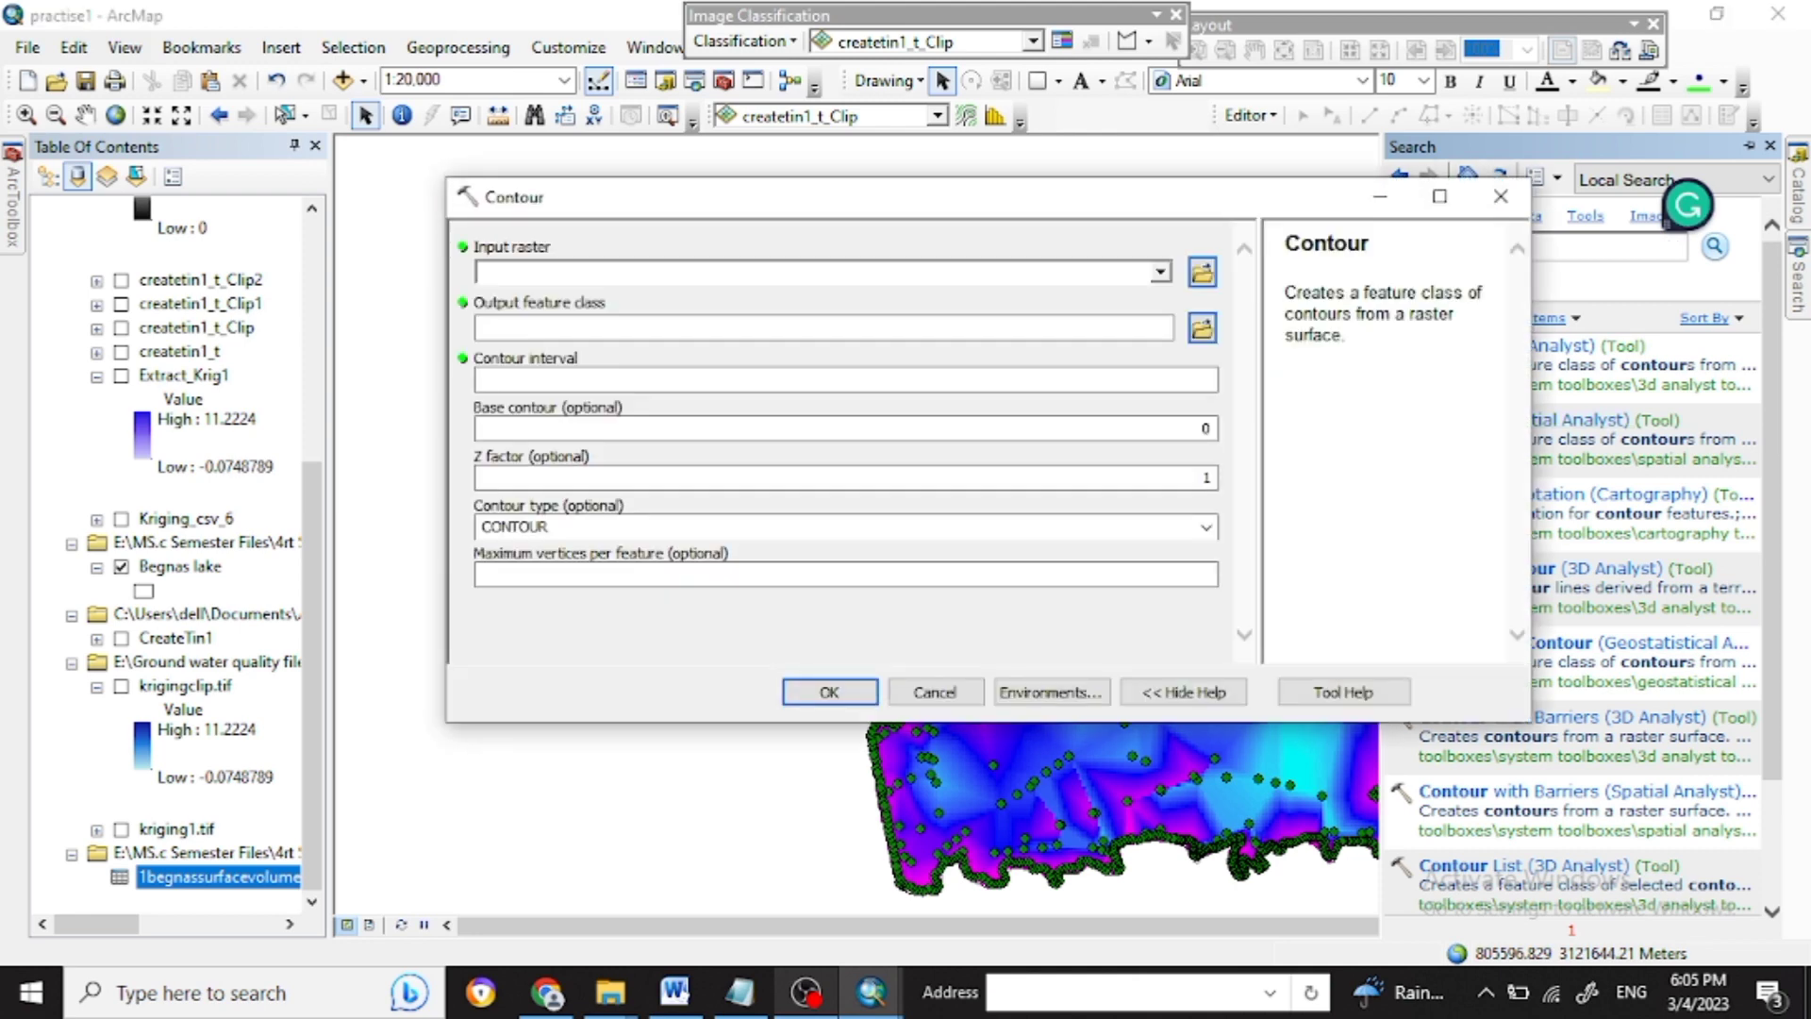
Generate contours from createtin1_1_Clip with a contour interval of 3, saved to the Contour_createt5 feature class.
{"action": "left_click", "coordinate": [1160, 273]}
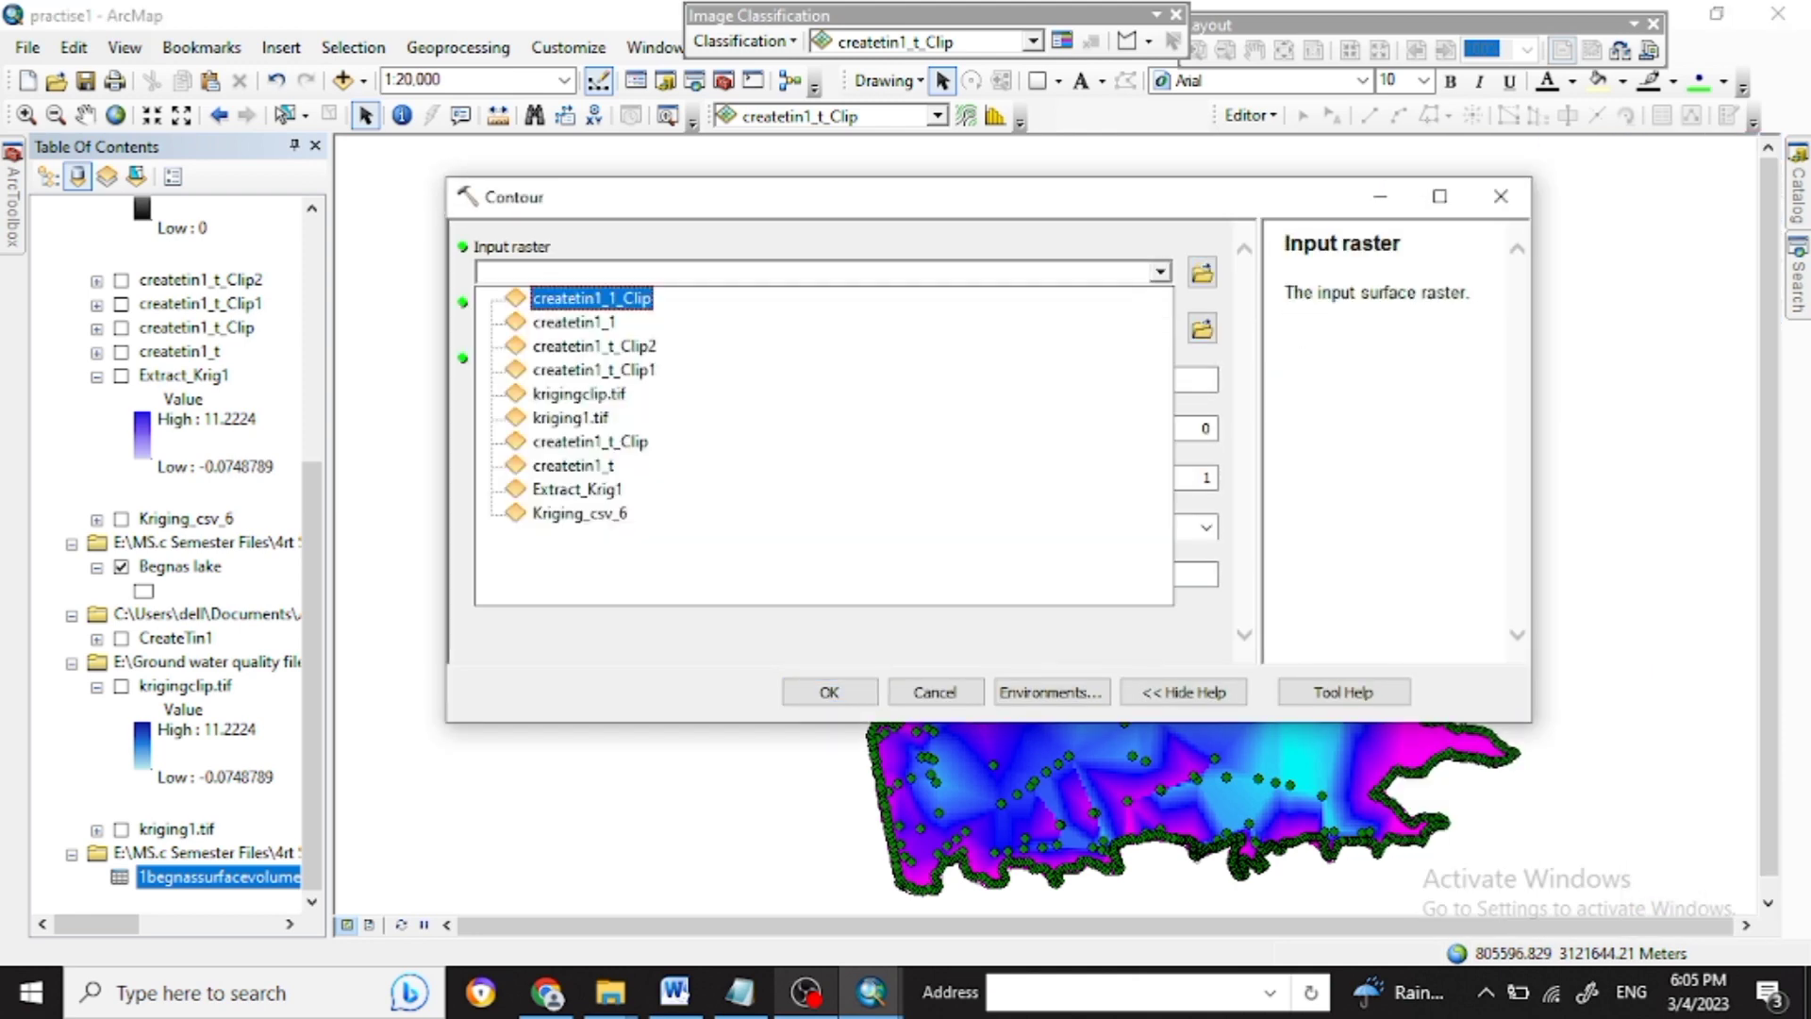
{"action": "left_click", "coordinate": [592, 299]}
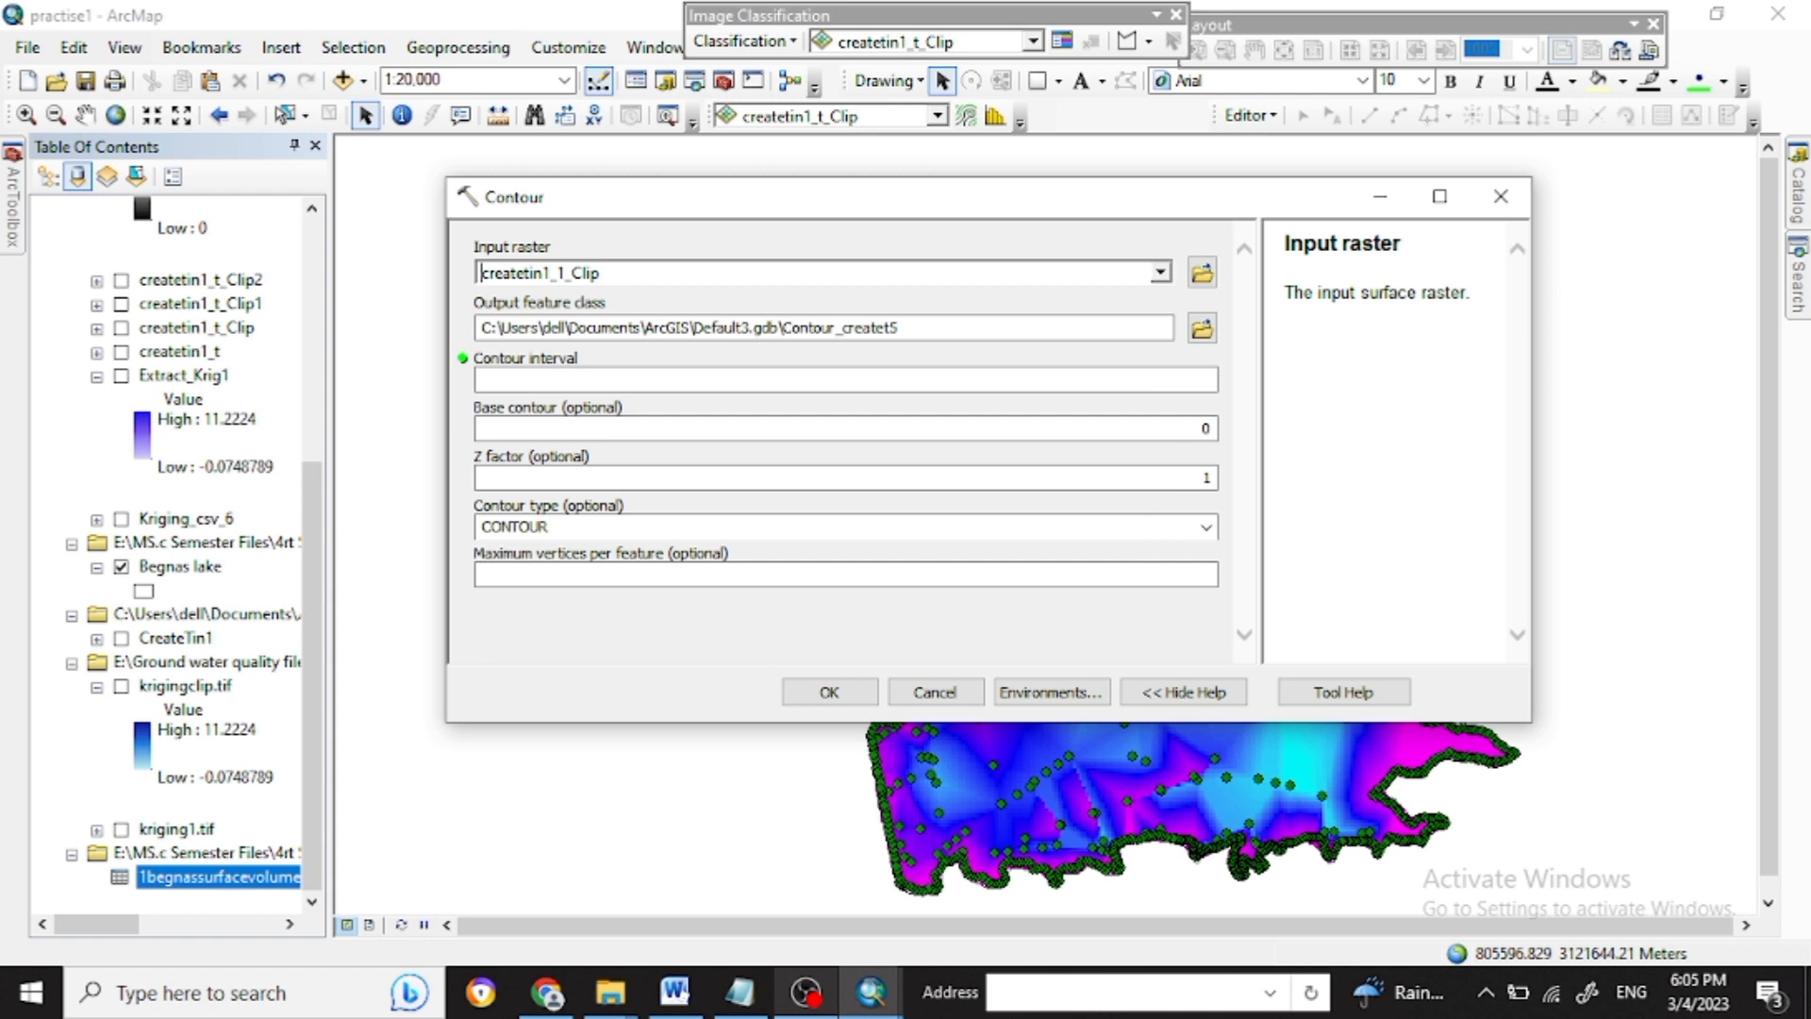
{"action": "left_click", "coordinate": [846, 380]}
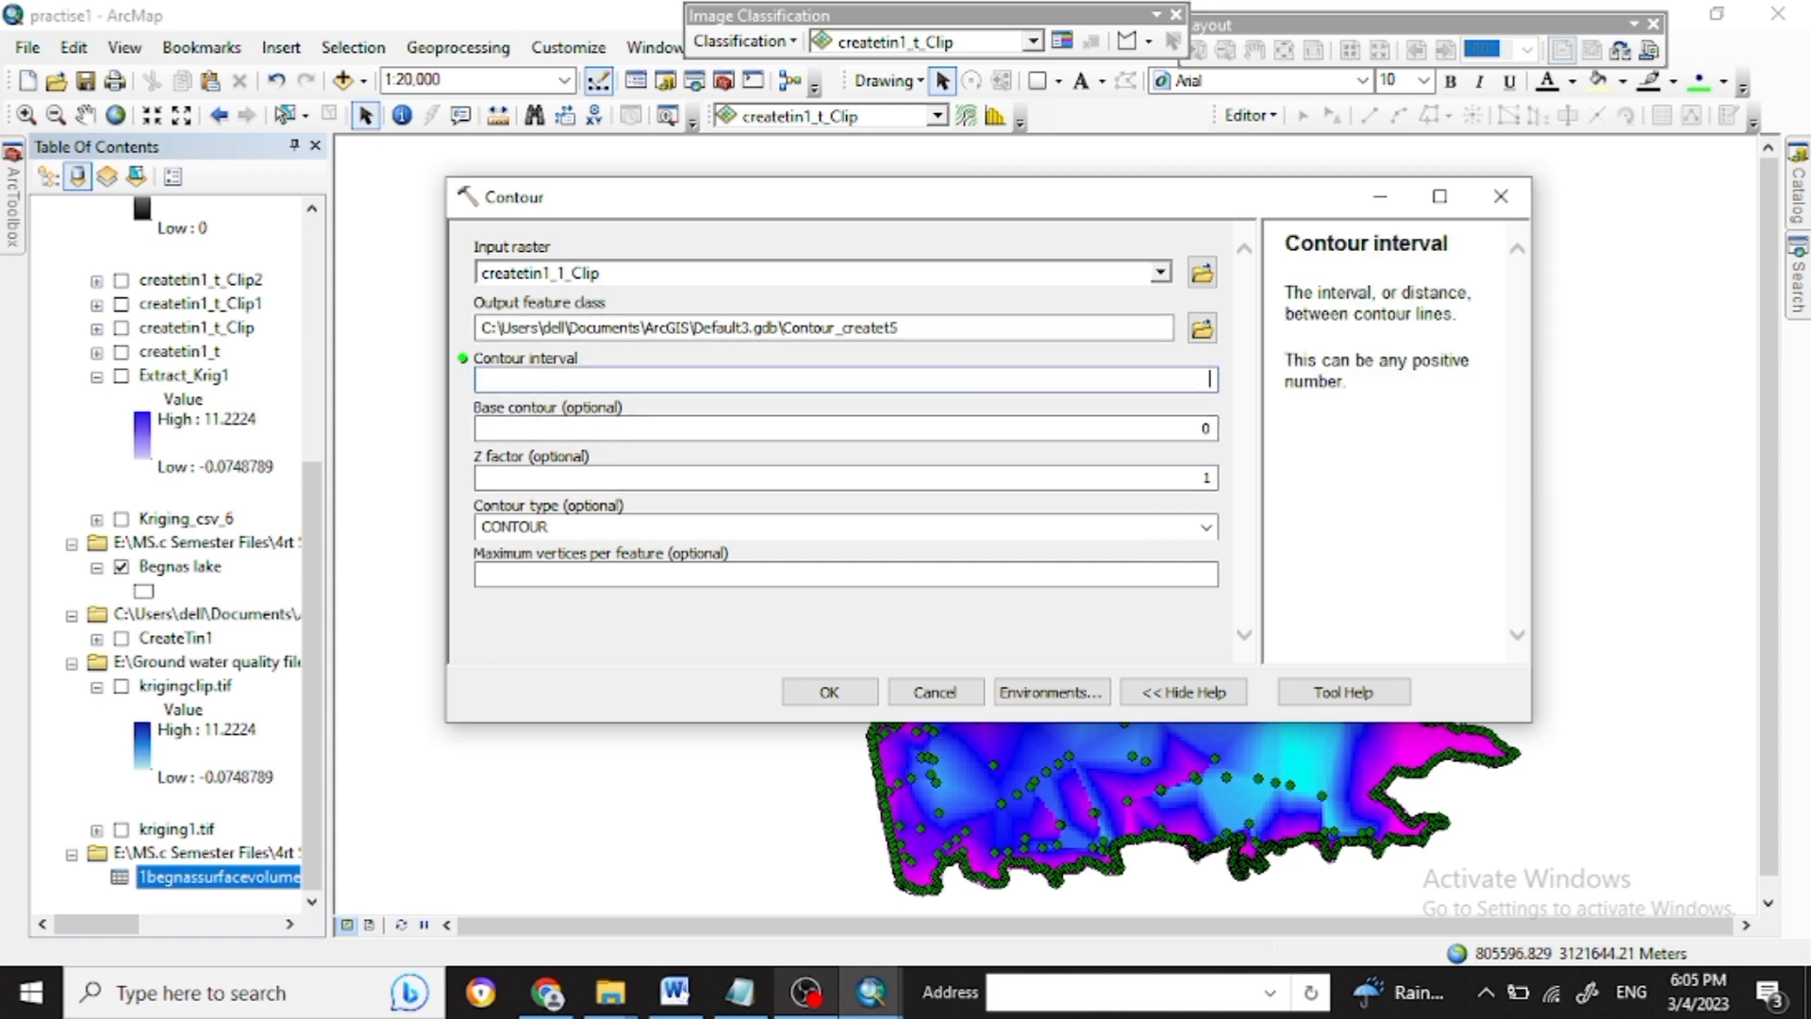
{"action": "key", "text": "Tab"}
{"action": "key", "text": "Tab"}
{"action": "key", "text": "Tab"}
{"action": "key", "text": "Tab"}
{"action": "key", "text": "Tab"}
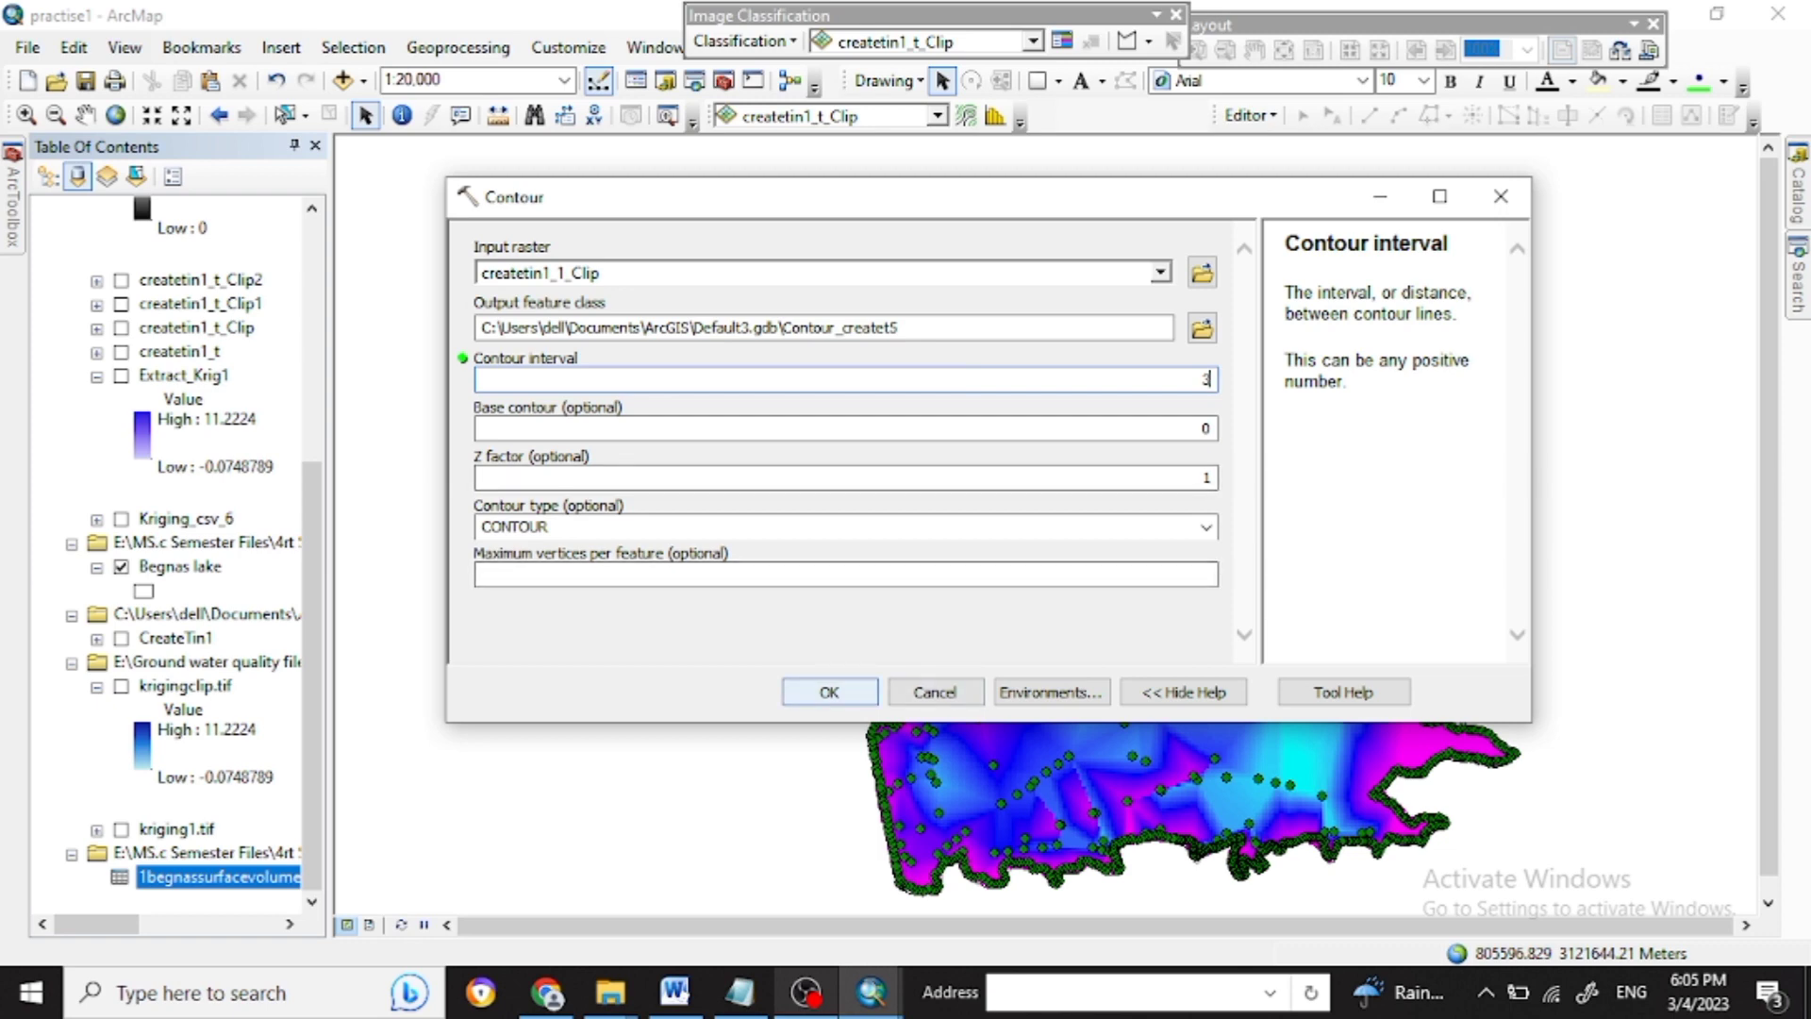
{"action": "left_click", "coordinate": [1206, 378]}
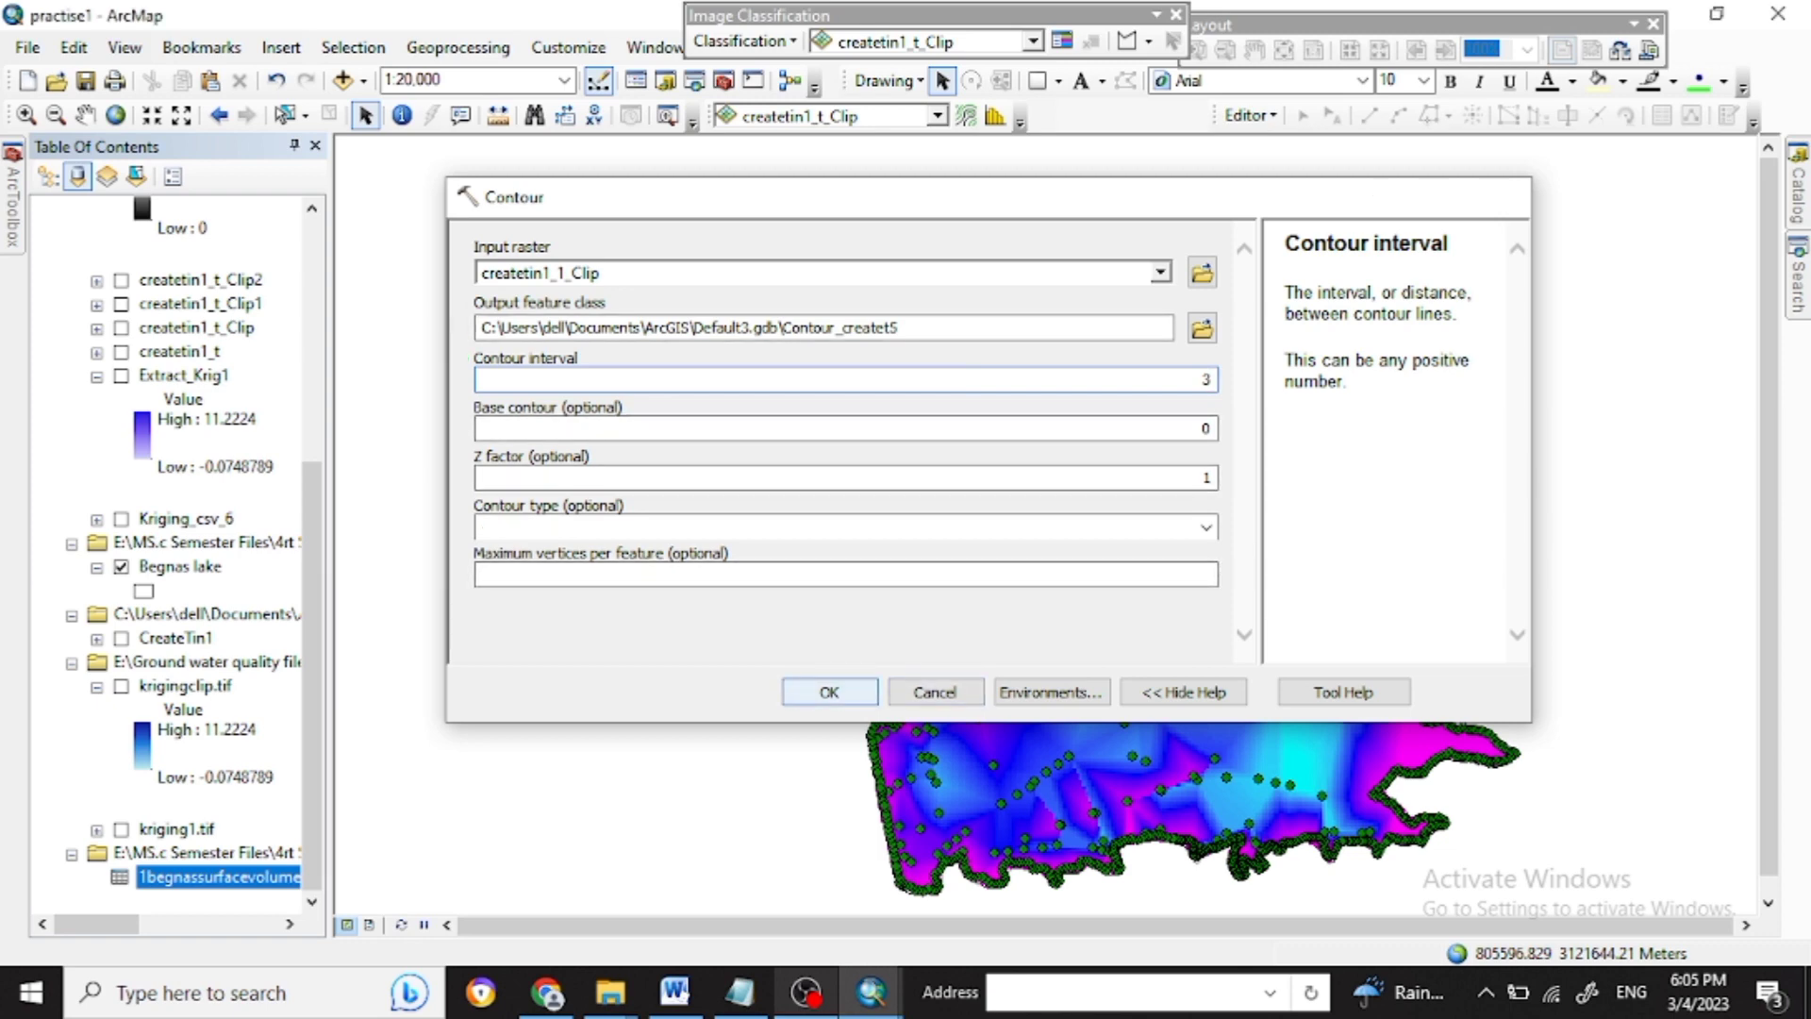
{"action": "key", "text": "Return"}
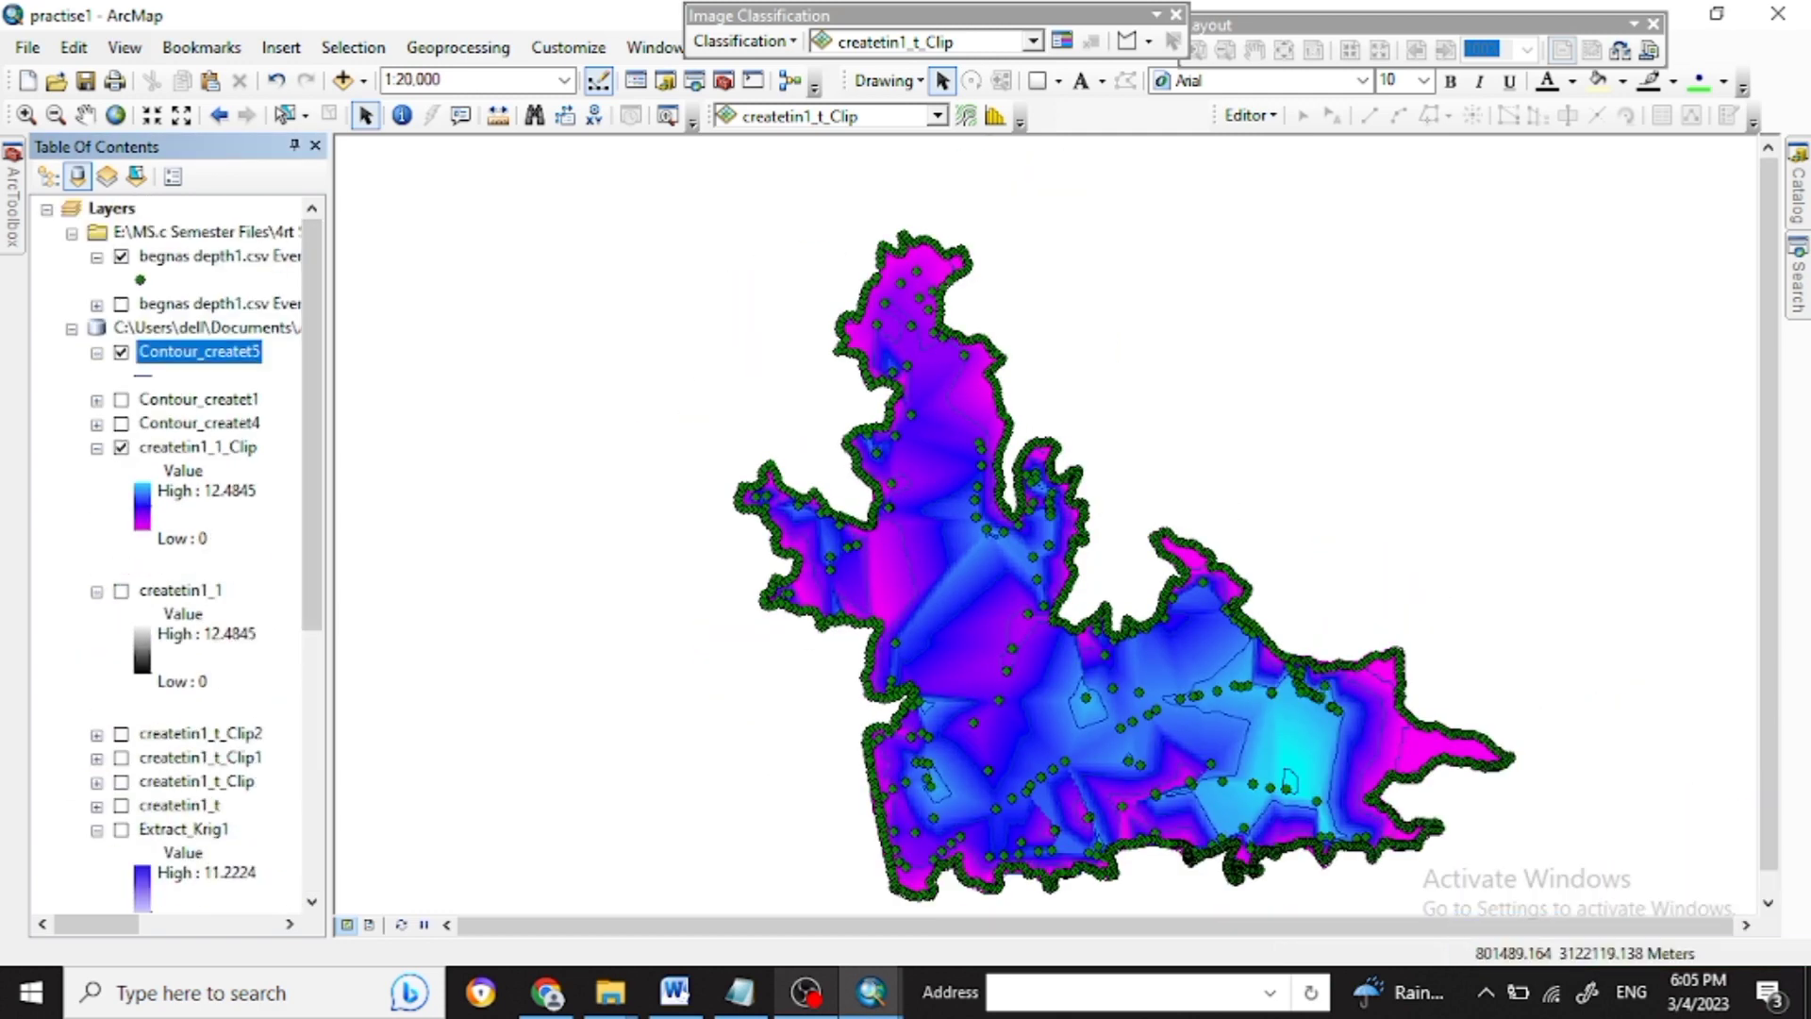
Symbolize the Contour_createt5 lines in red with a width of 1.5.
{"action": "left_click", "coordinate": [143, 375]}
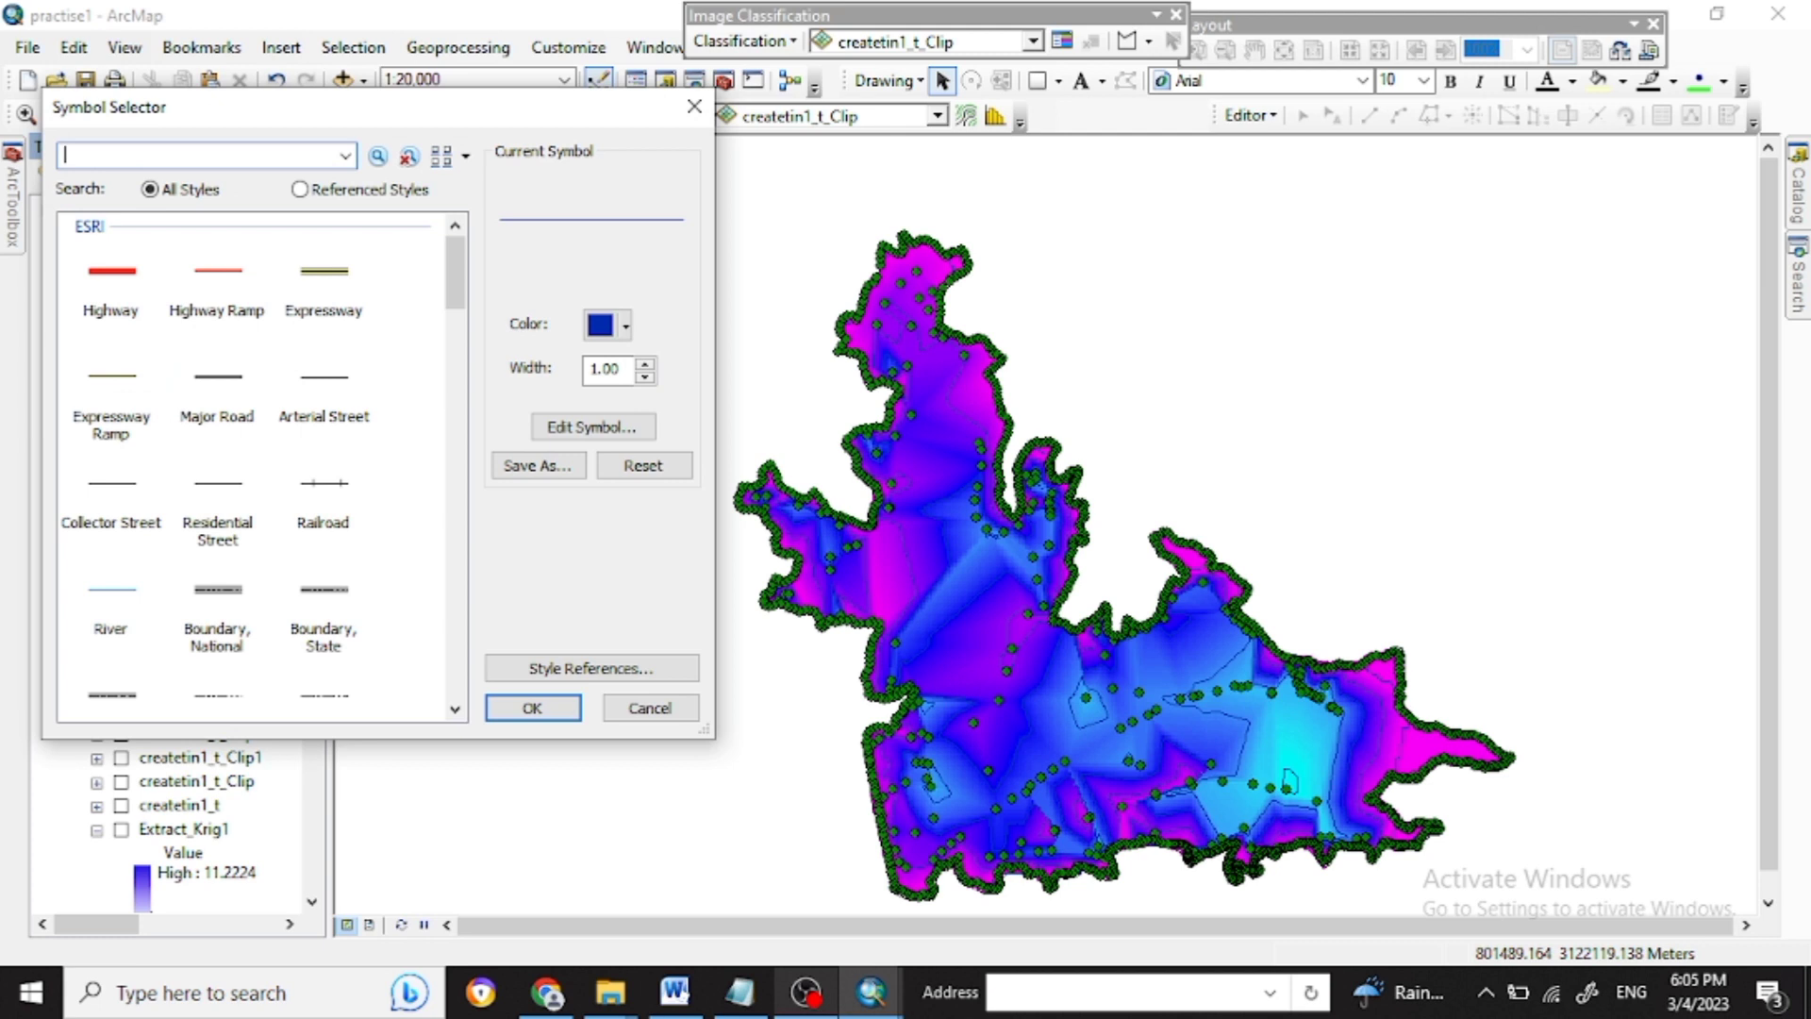
{"action": "left_click", "coordinate": [625, 326]}
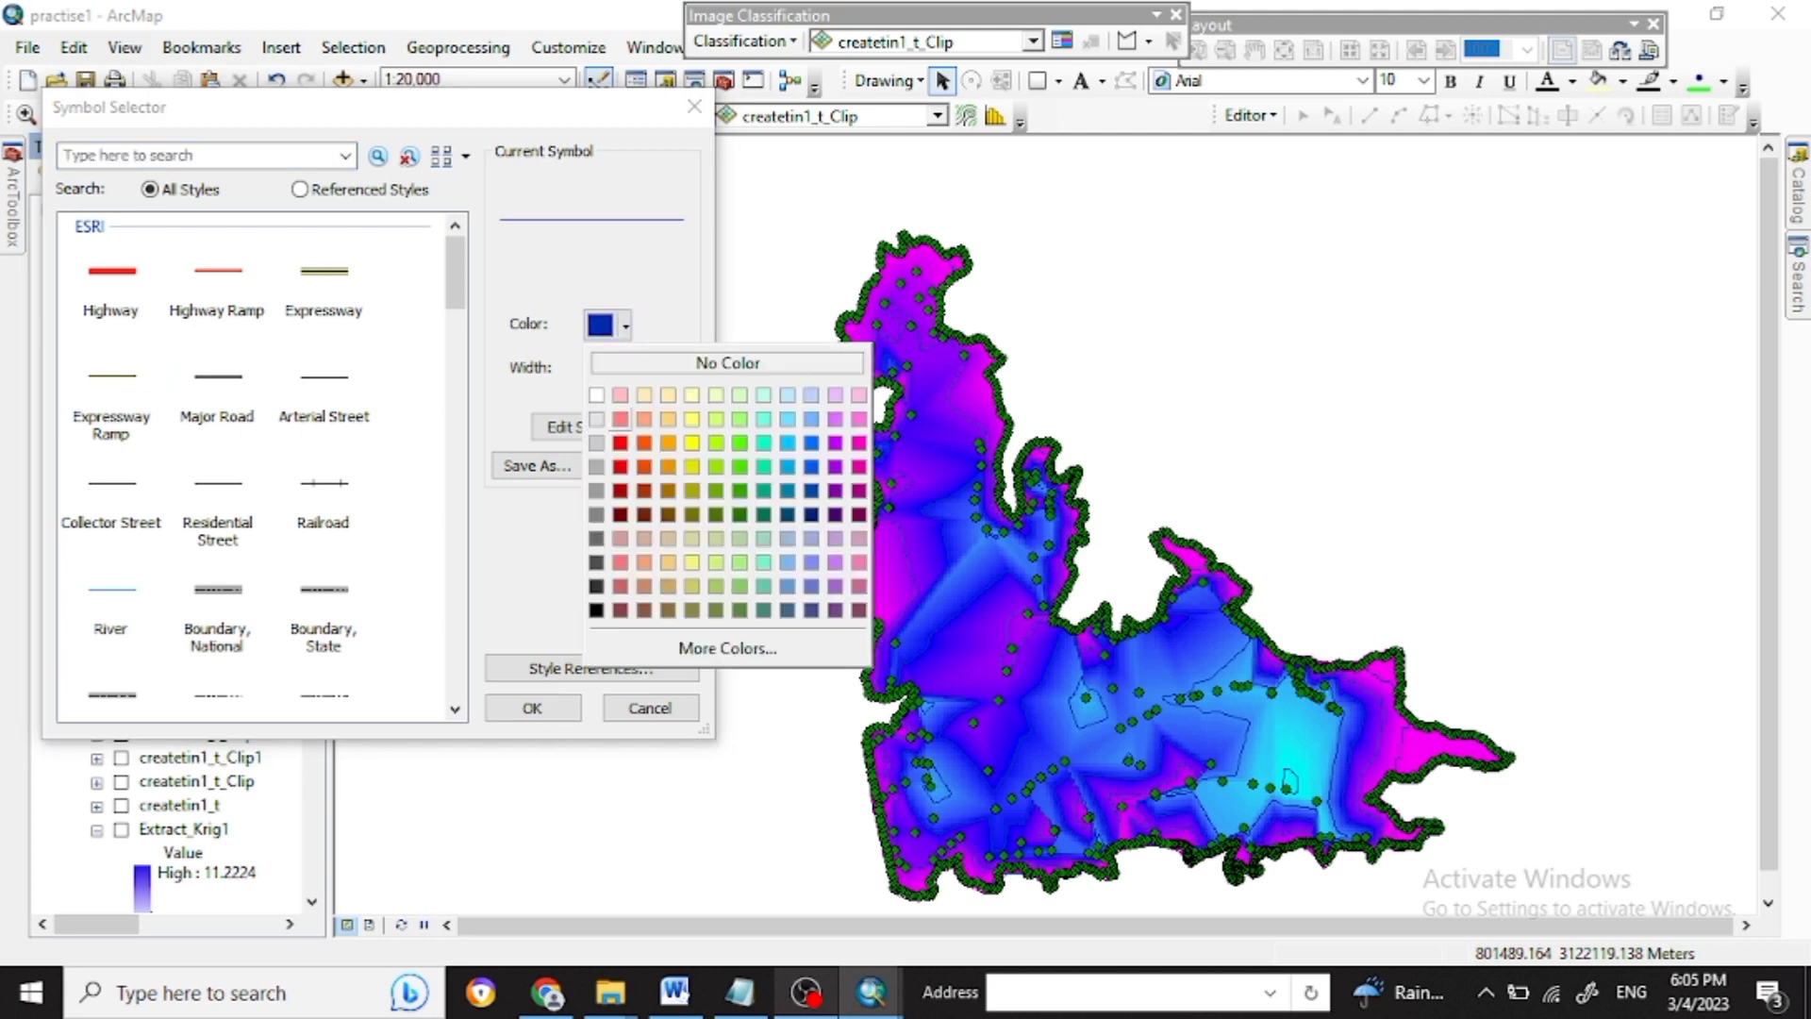
{"action": "left_click", "coordinate": [620, 442]}
{"action": "left_click", "coordinate": [644, 364]}
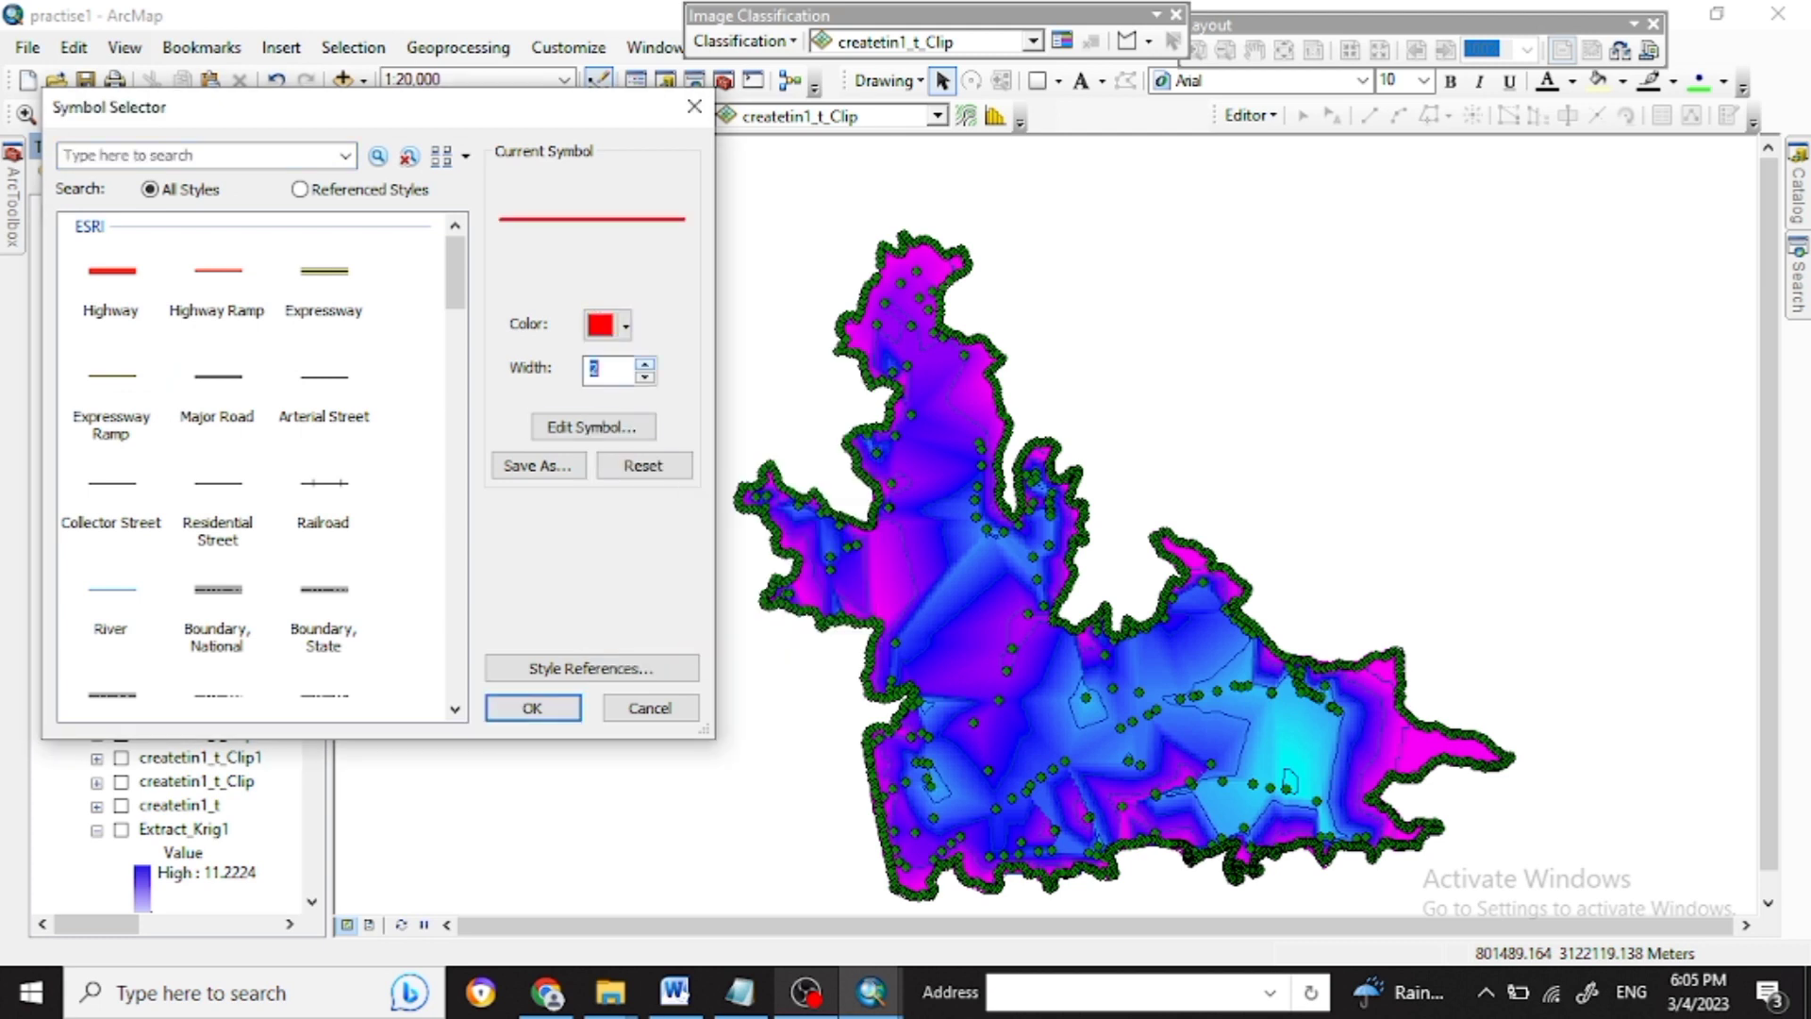
{"action": "type", "text": "1.5"}
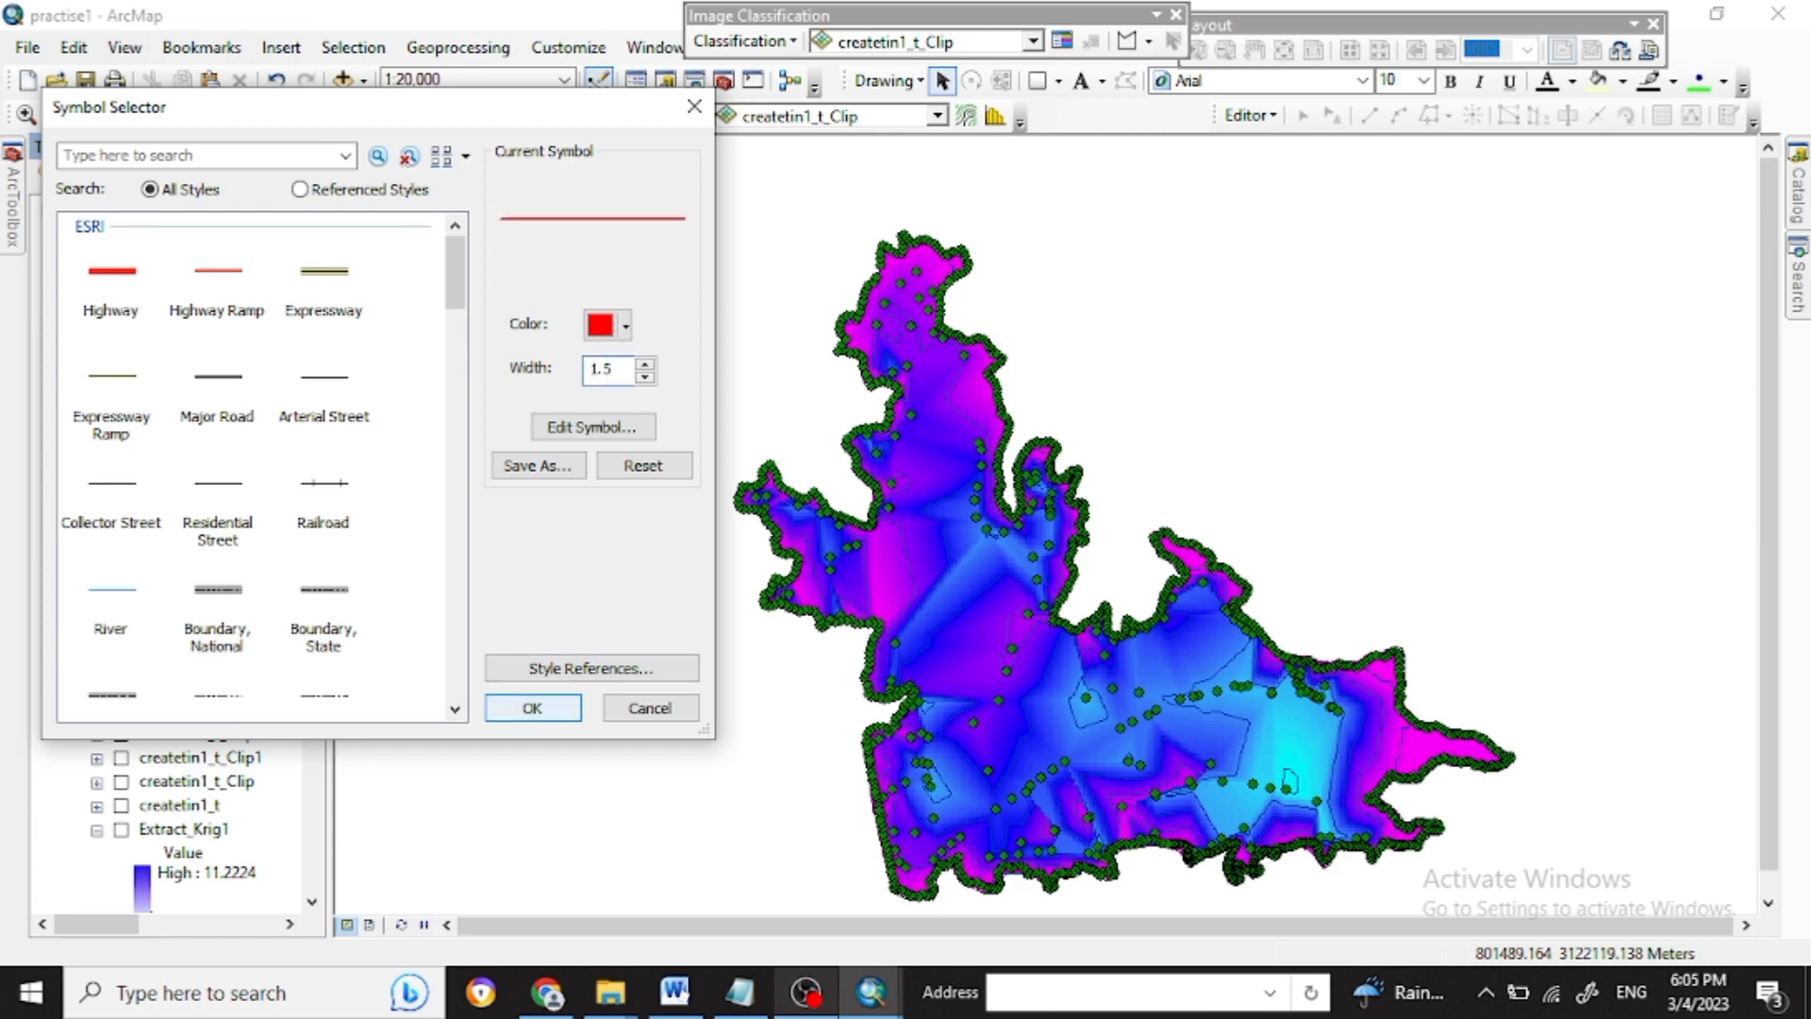
{"action": "key", "text": "Return"}
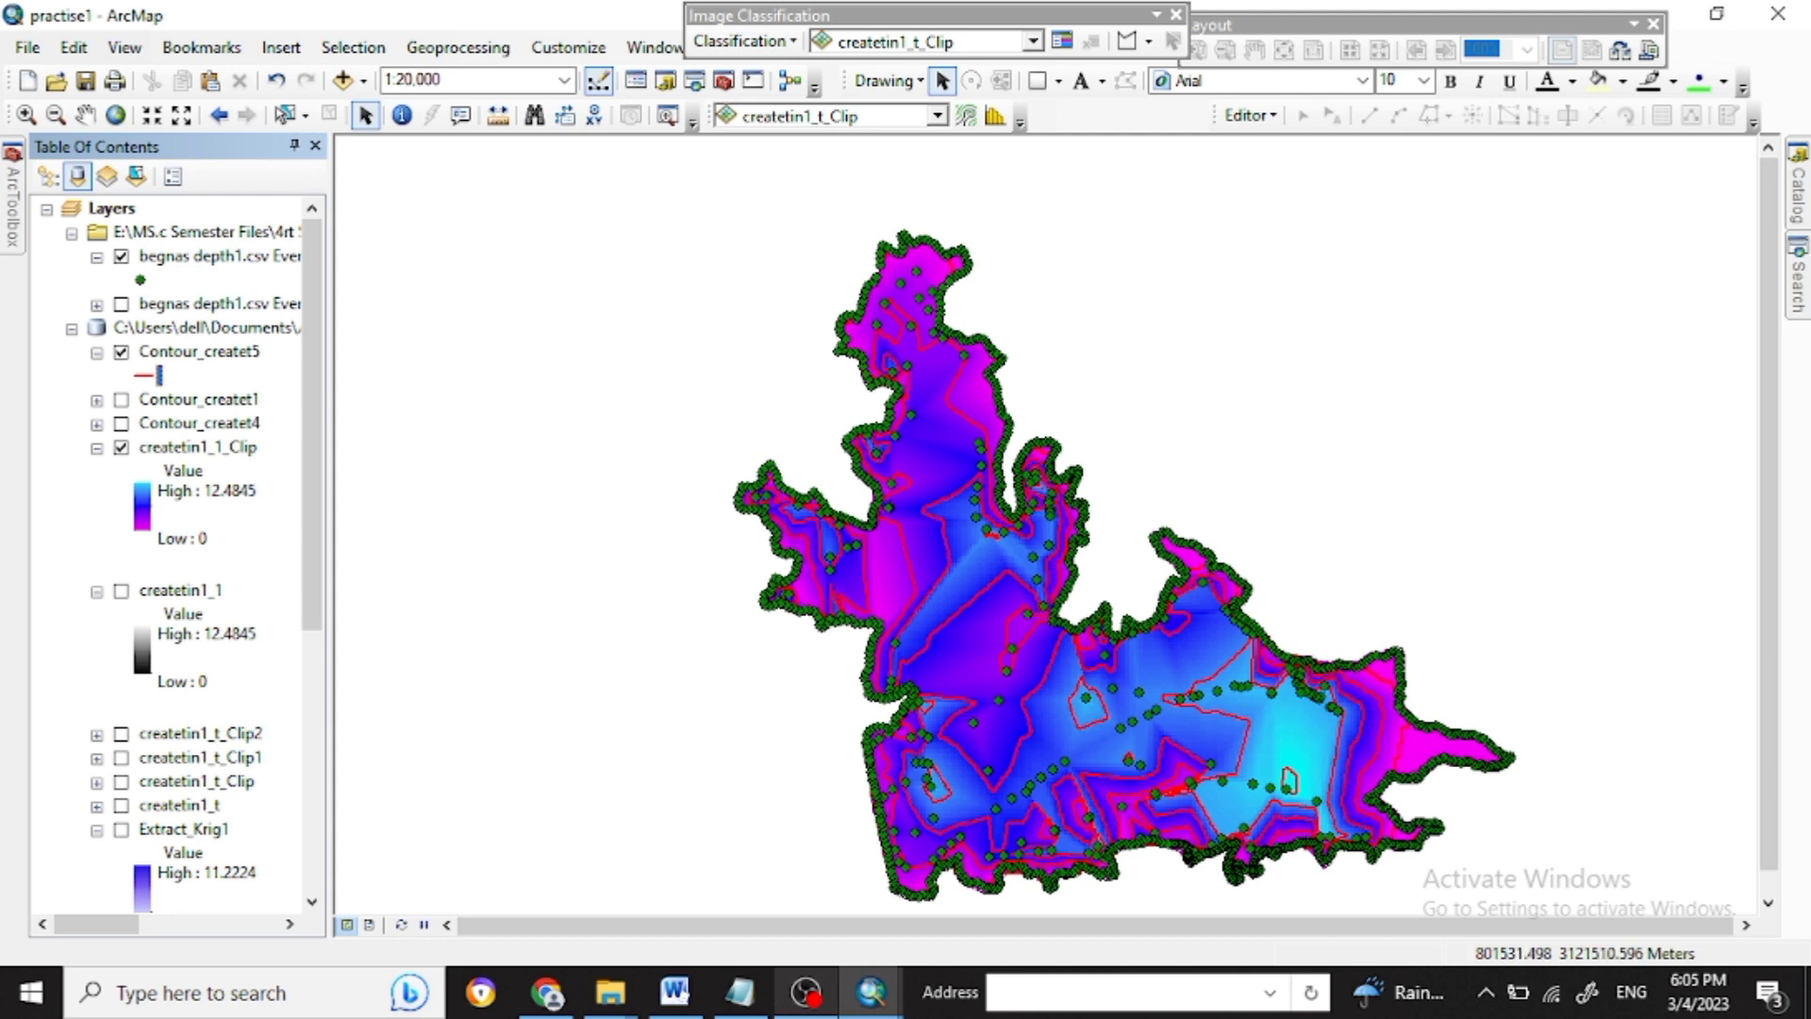
Label the features of the Contour_createt5 layer and hide the green begnas depth1.csv Events point layer.
{"action": "right_click", "coordinate": [210, 443]}
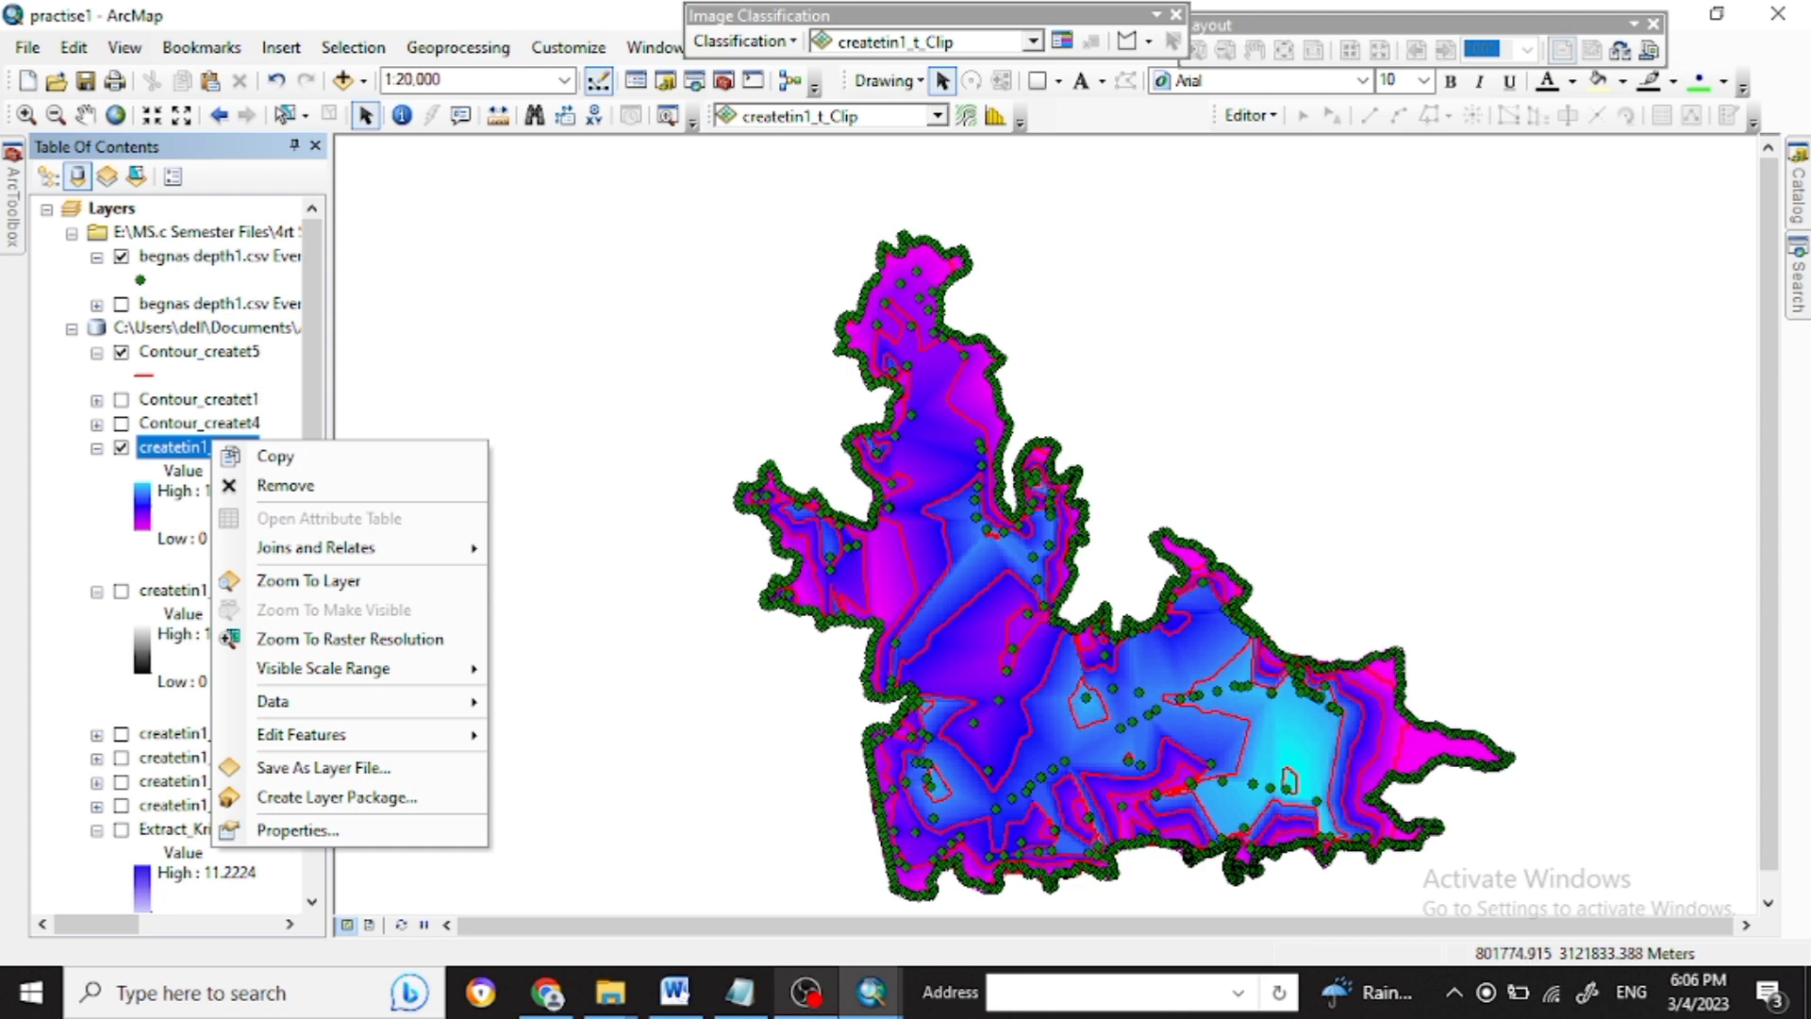
{"action": "left_click", "coordinate": [500, 293]}
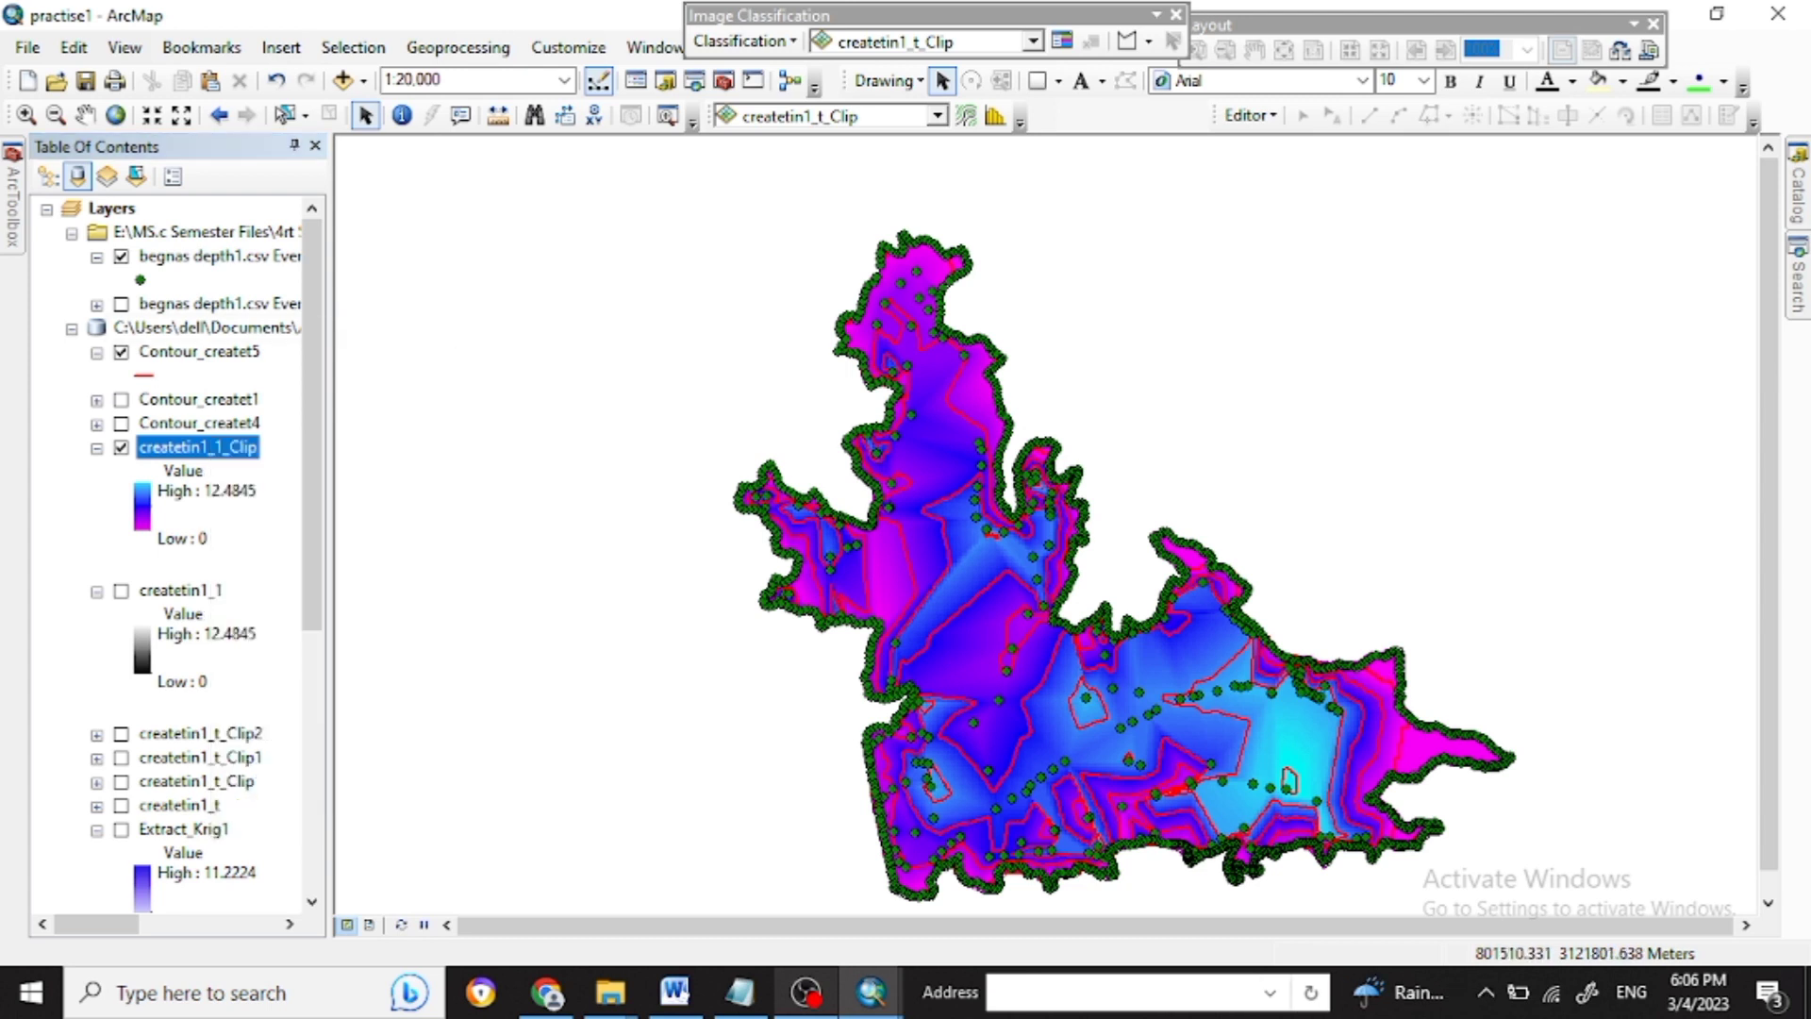
{"action": "left_click", "coordinate": [199, 352]}
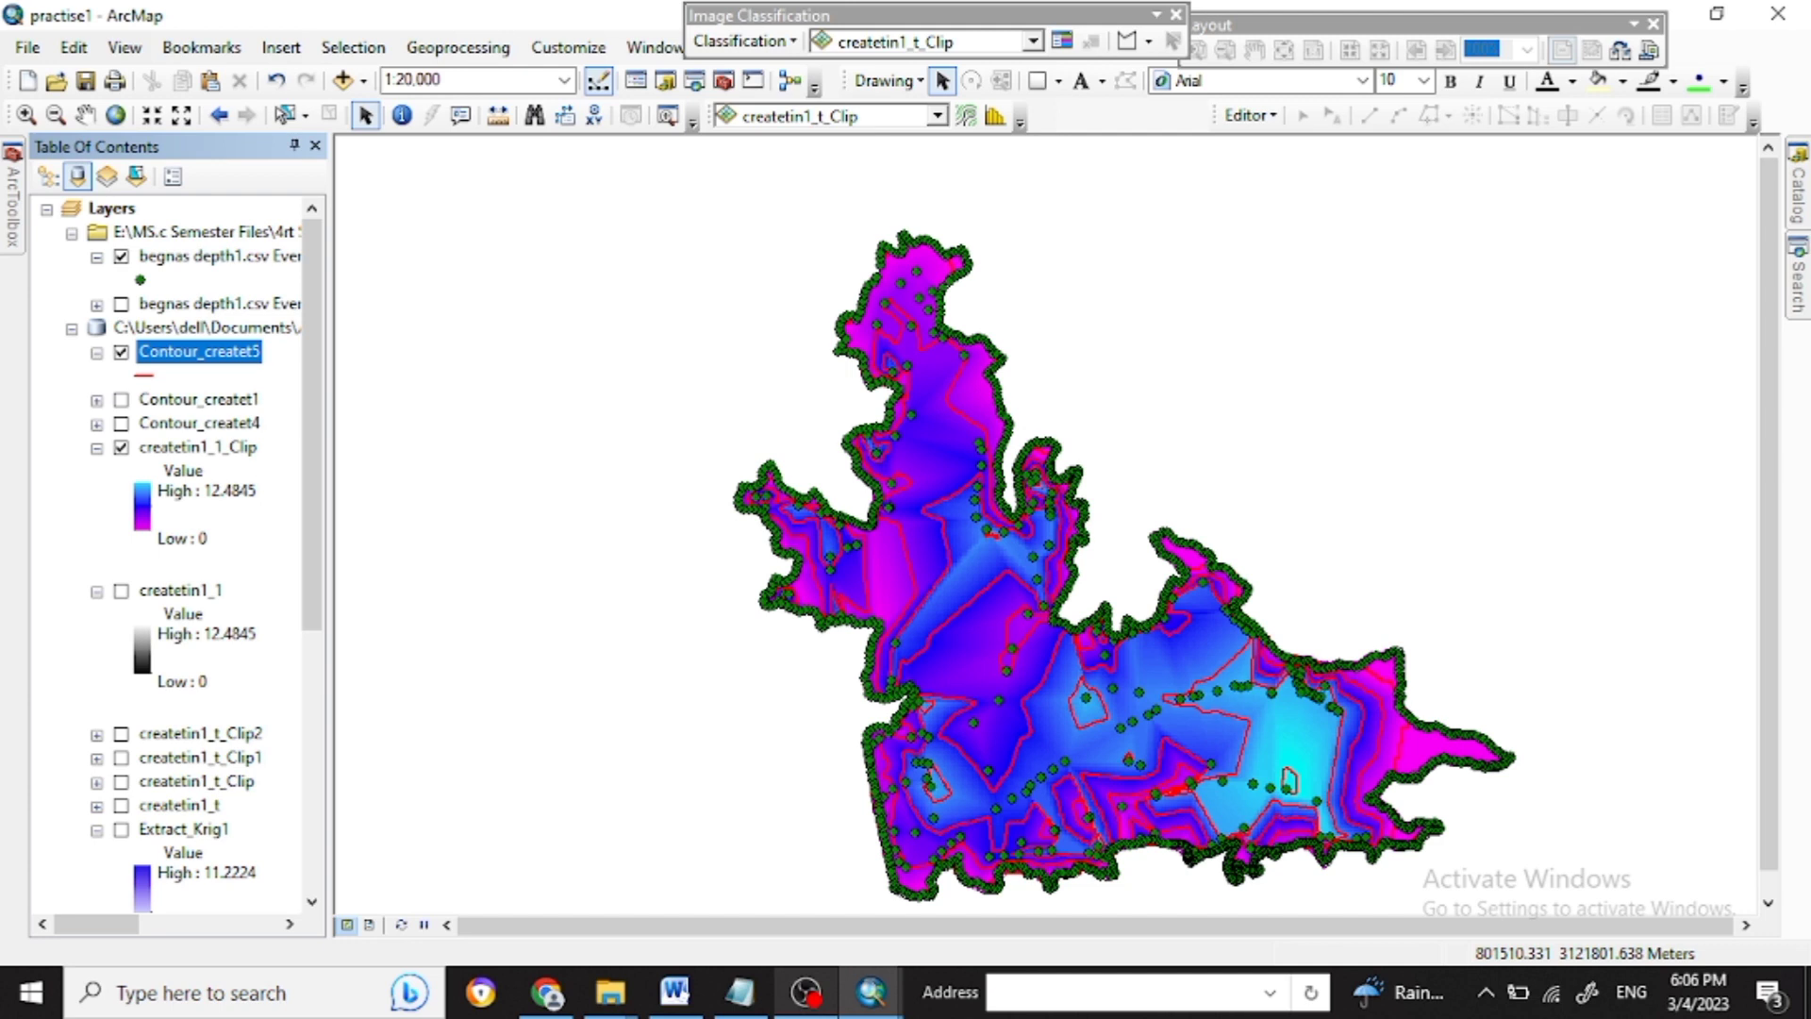
{"action": "right_click", "coordinate": [233, 351]}
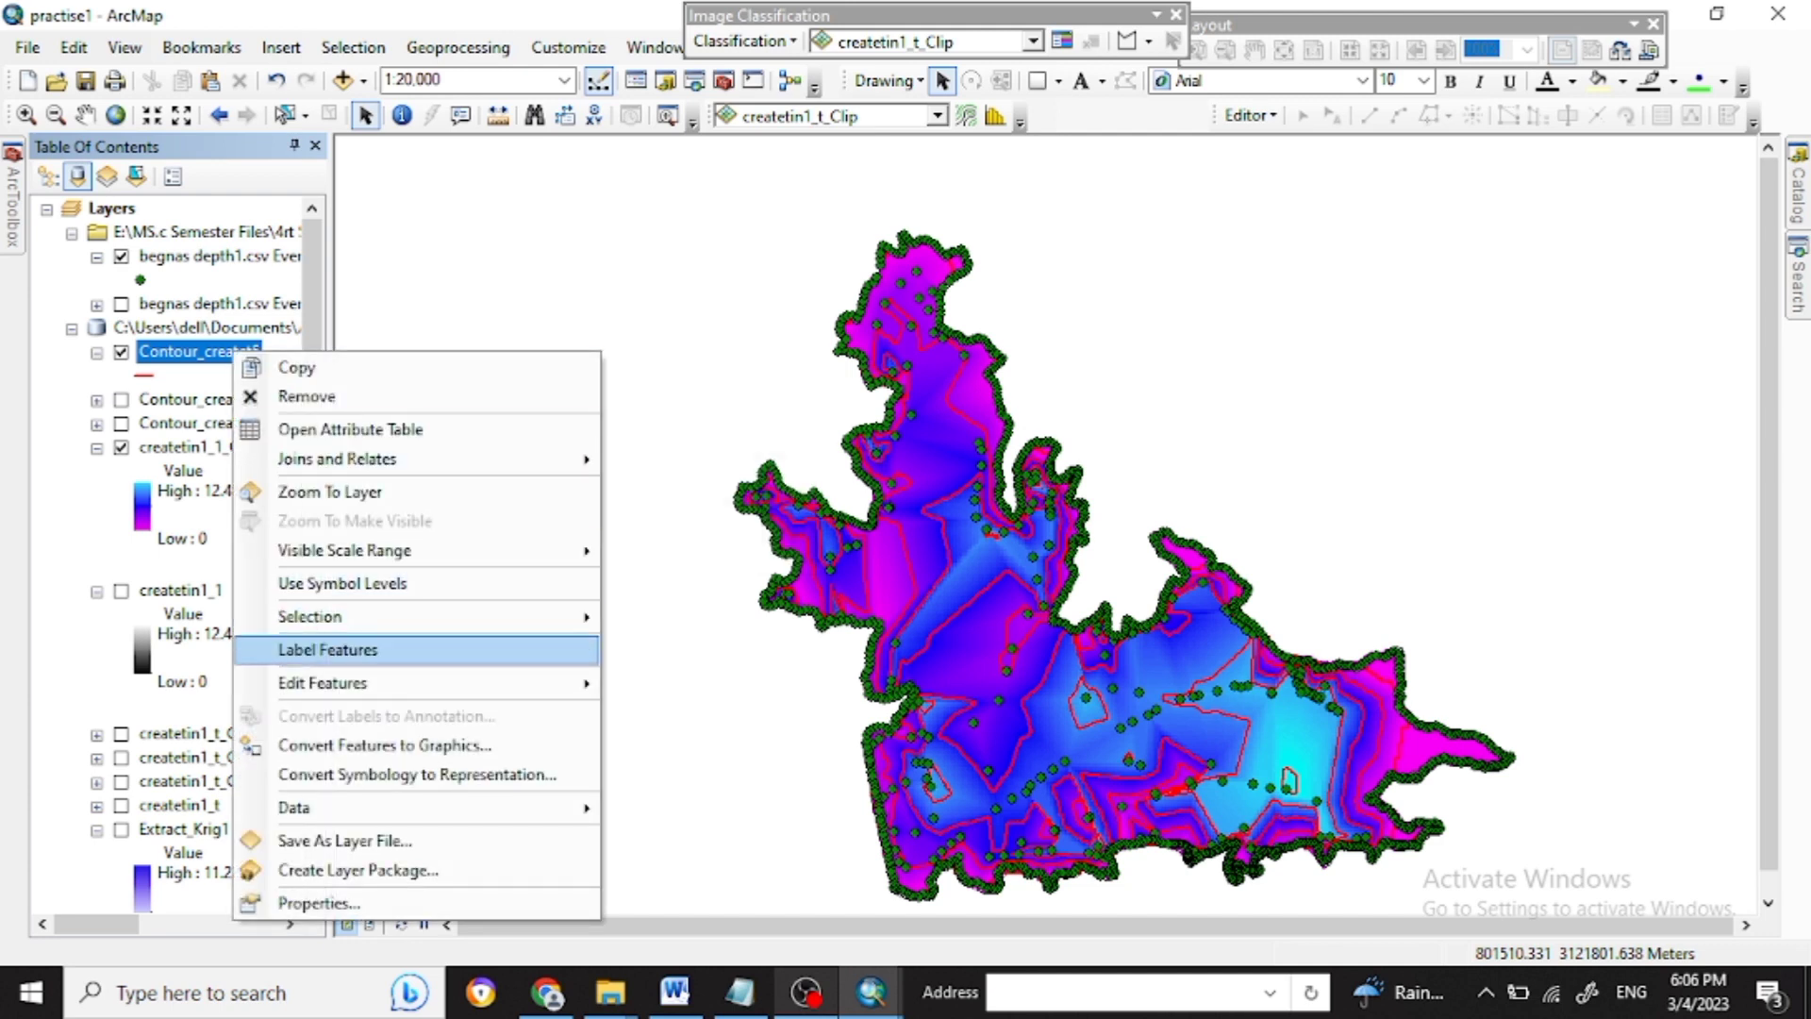
{"action": "key", "text": "Return"}
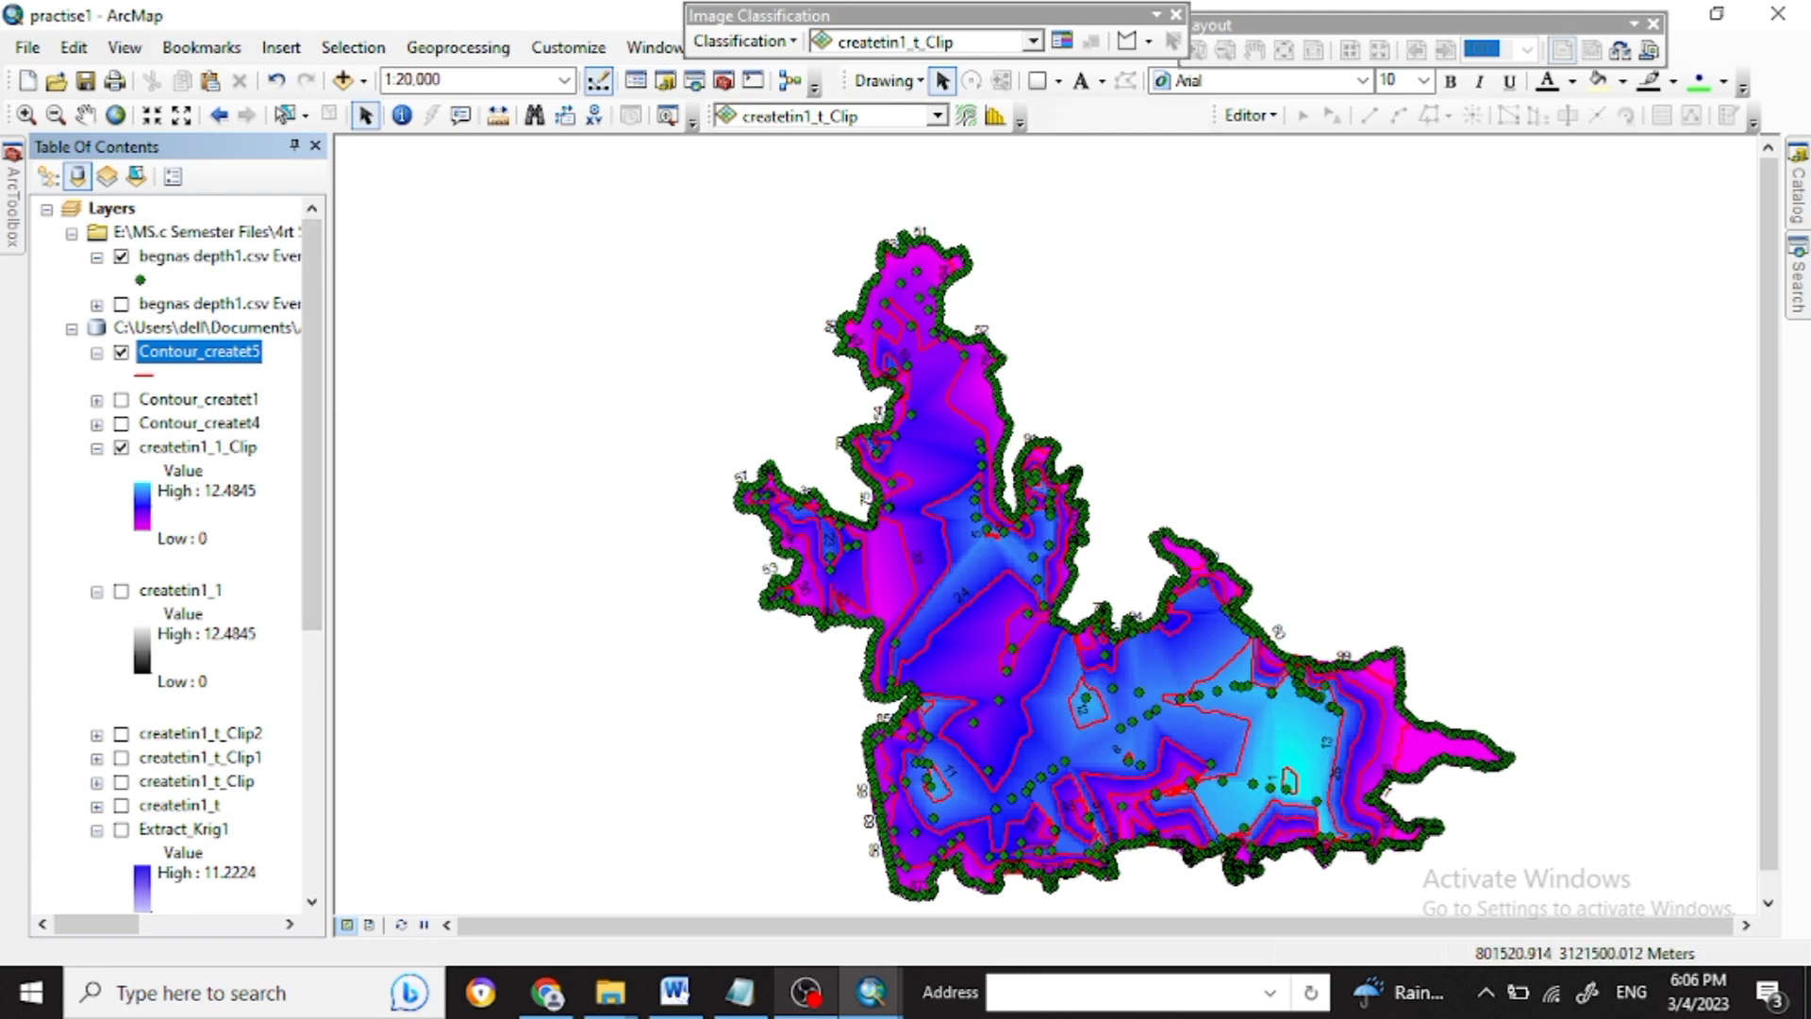
{"action": "left_click", "coordinate": [120, 256]}
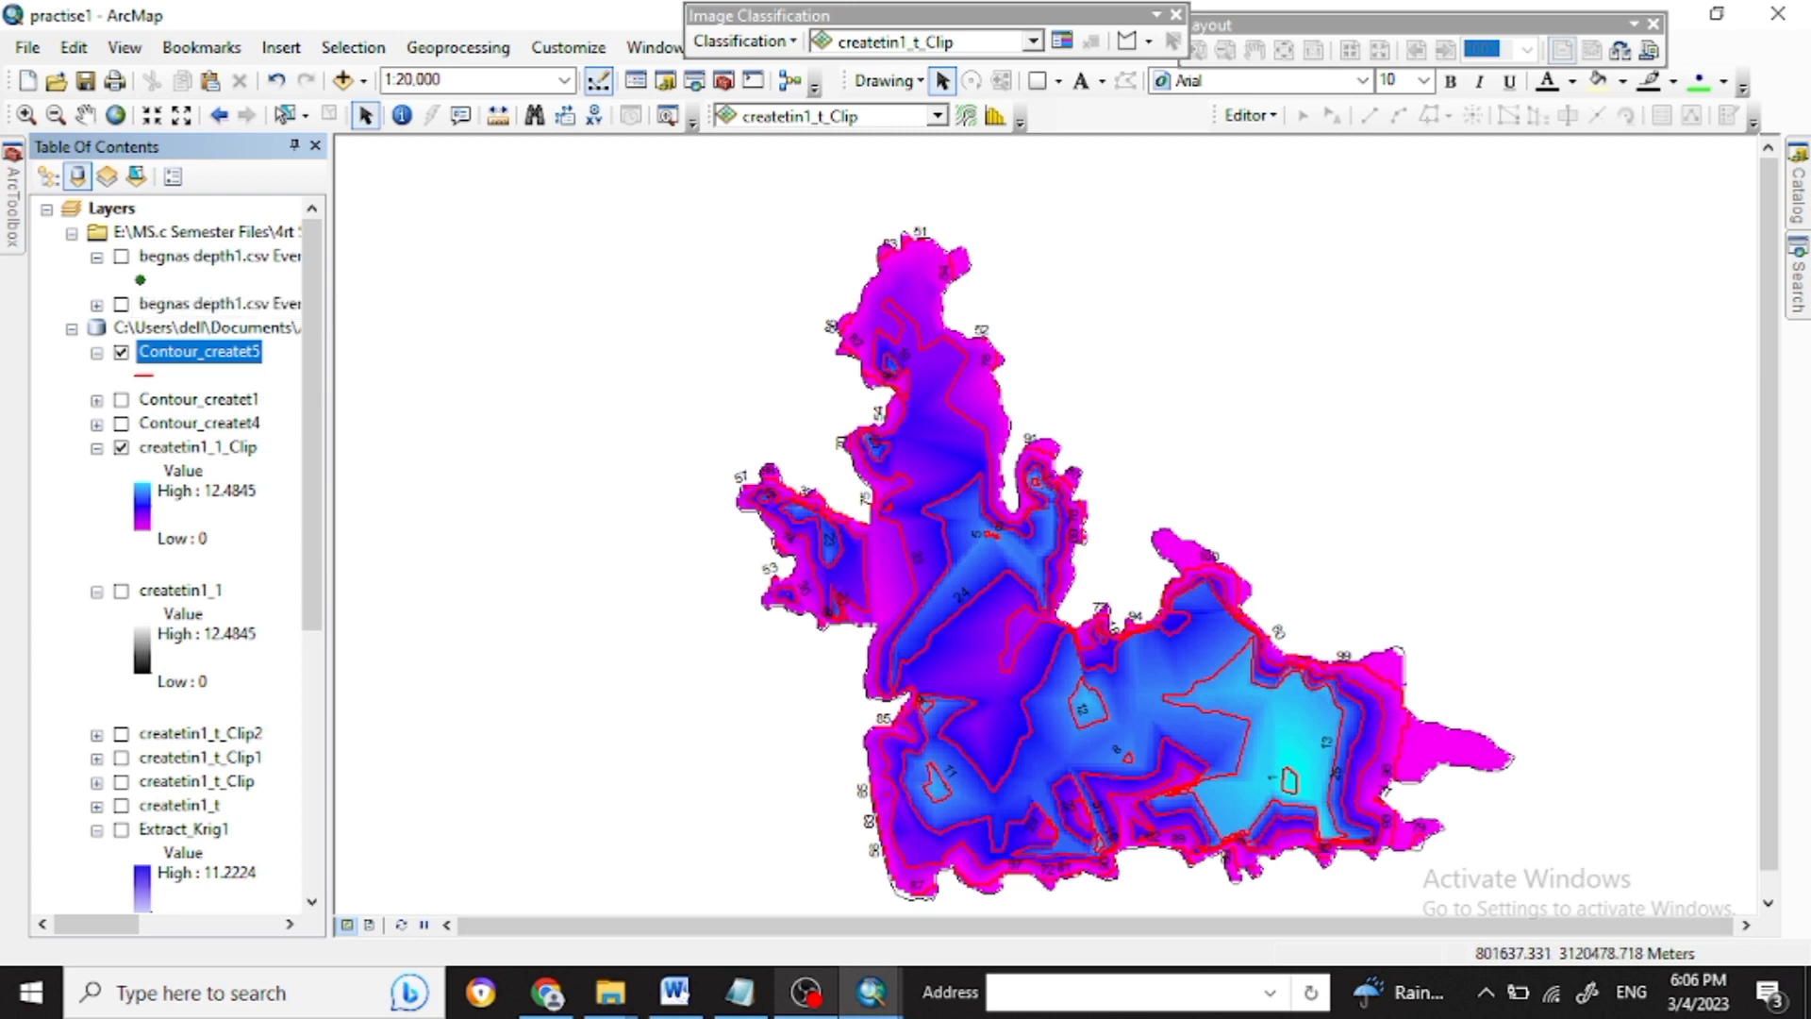
Apply the light-to-dark blue color ramp to the createtin1_1_Clip raster and turn off the ramp inversion.
{"action": "left_click", "coordinate": [143, 506]}
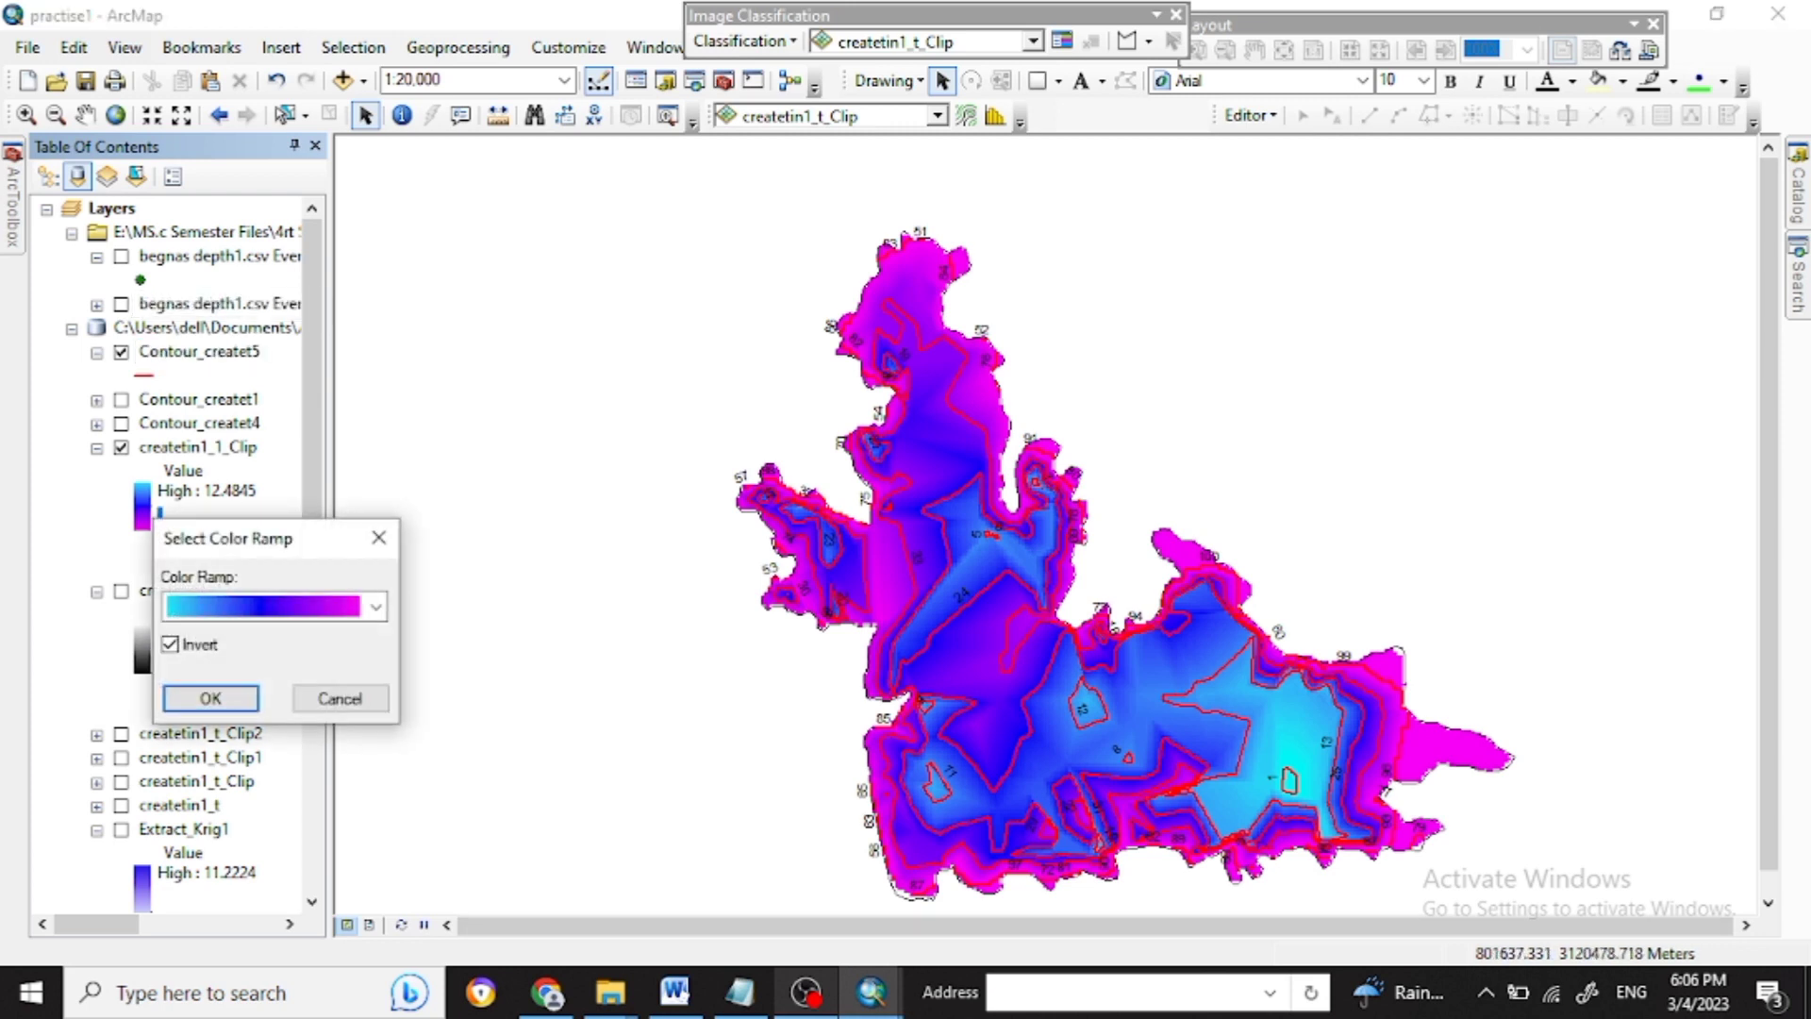
{"action": "left_click", "coordinate": [375, 606]}
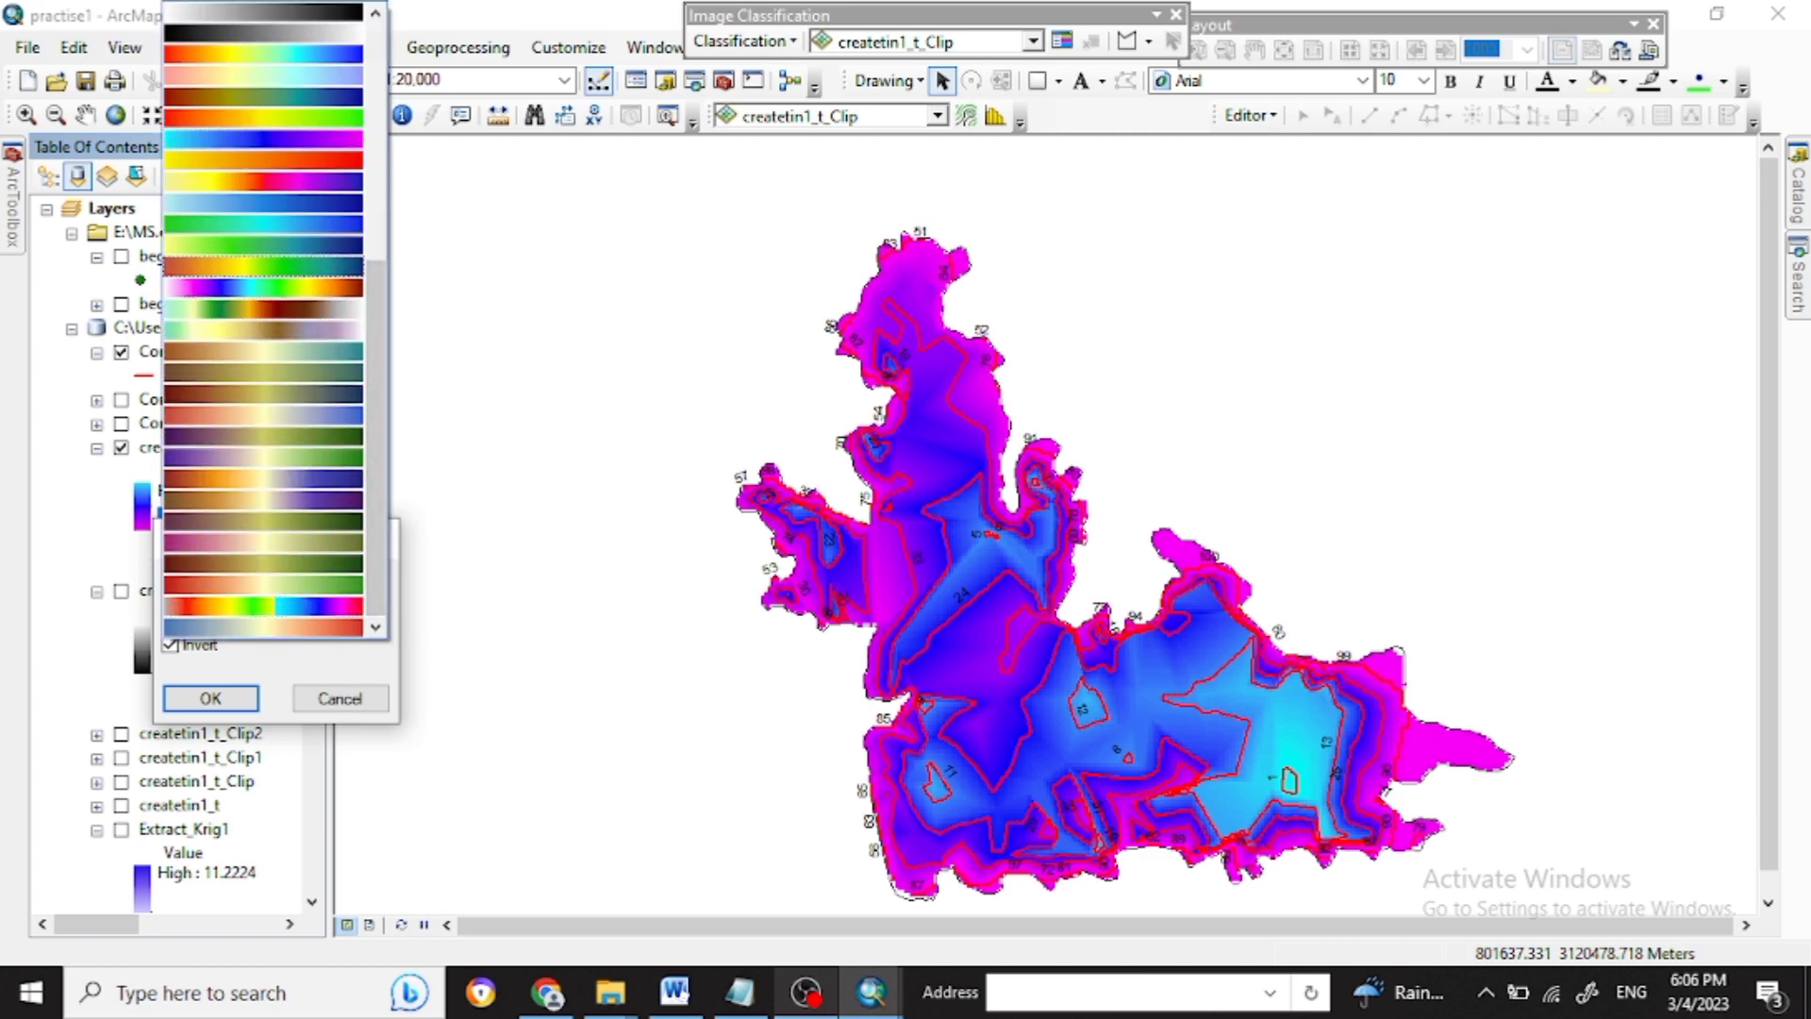
{"action": "left_click", "coordinate": [264, 202]}
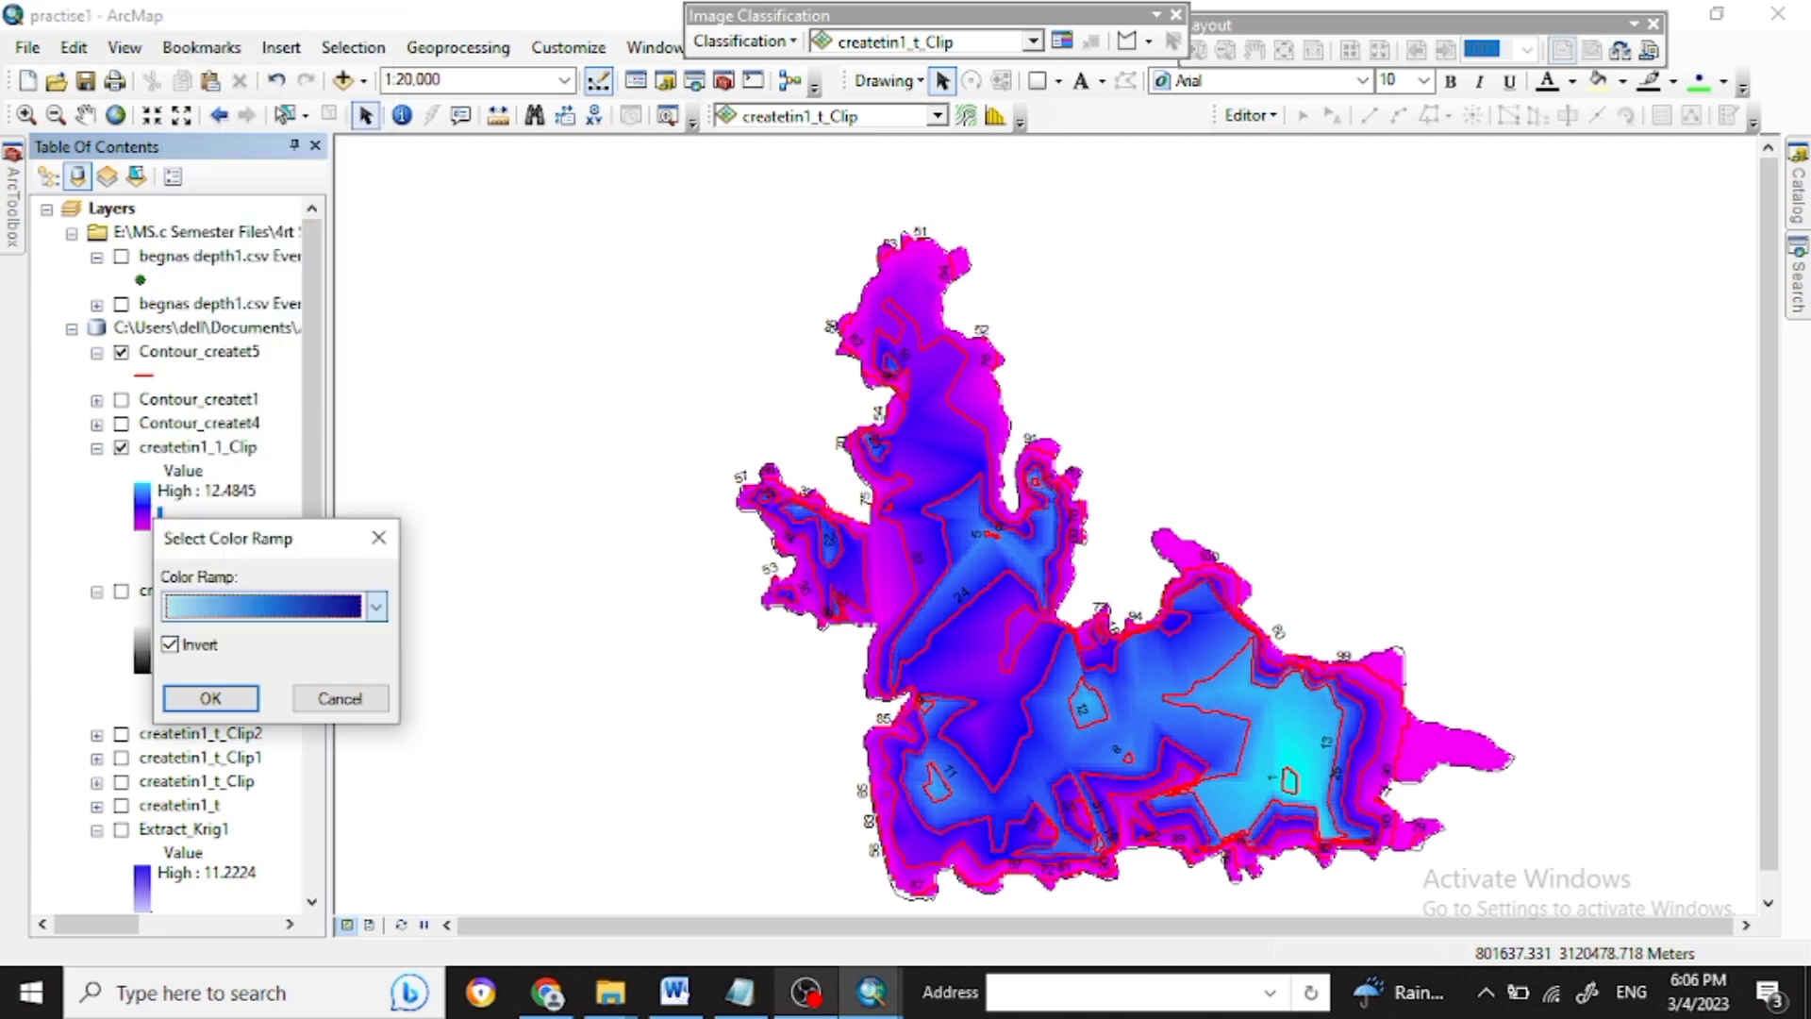
{"action": "left_click", "coordinate": [211, 699]}
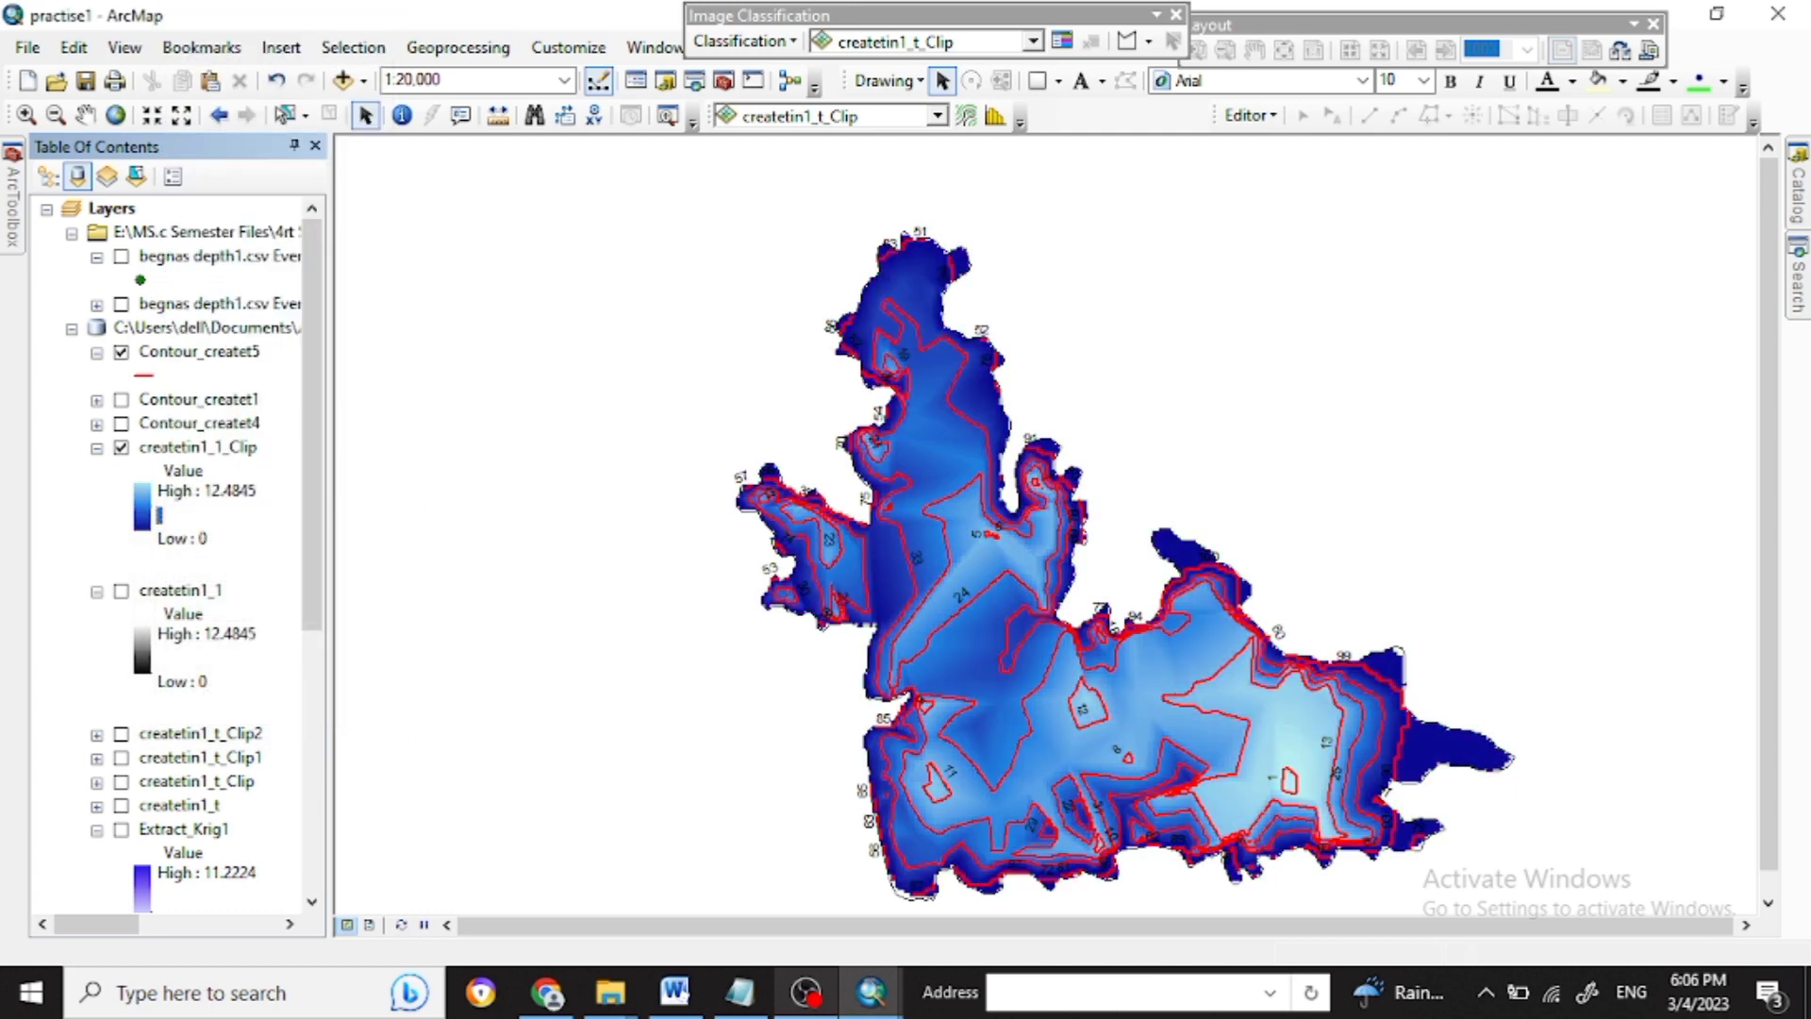
{"action": "left_click", "coordinate": [146, 514]}
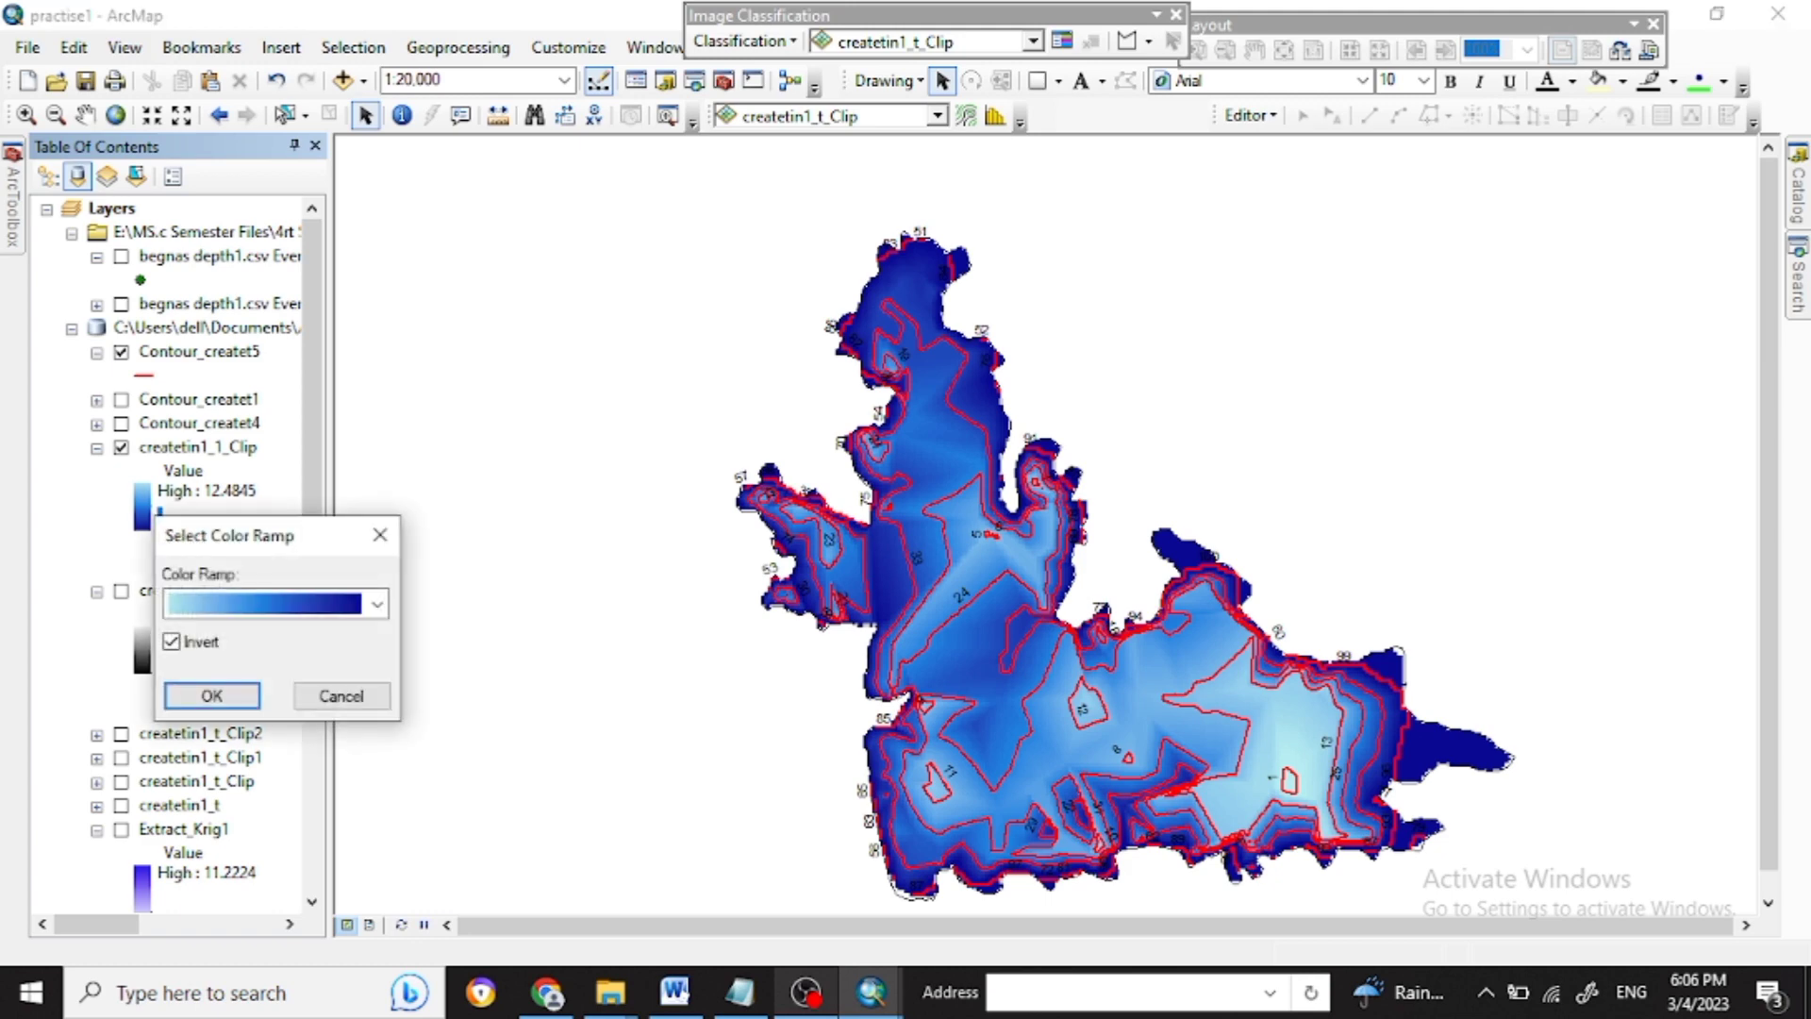
{"action": "left_click", "coordinate": [172, 642]}
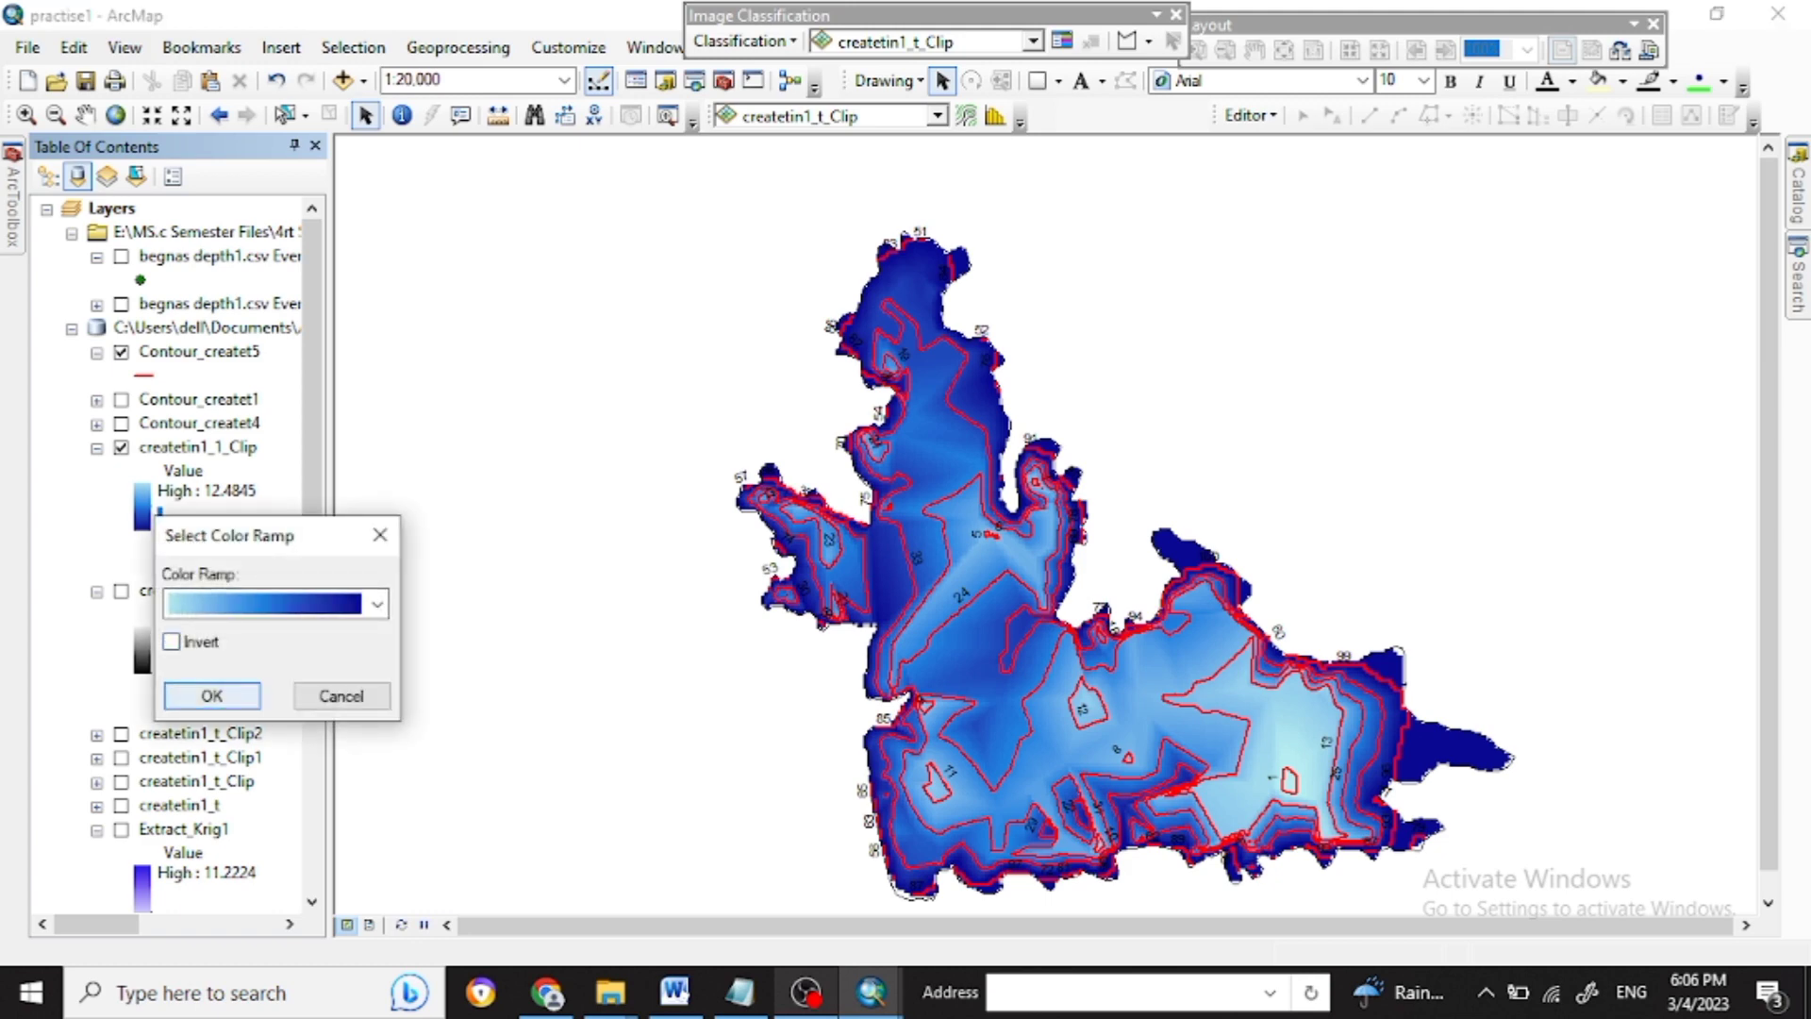